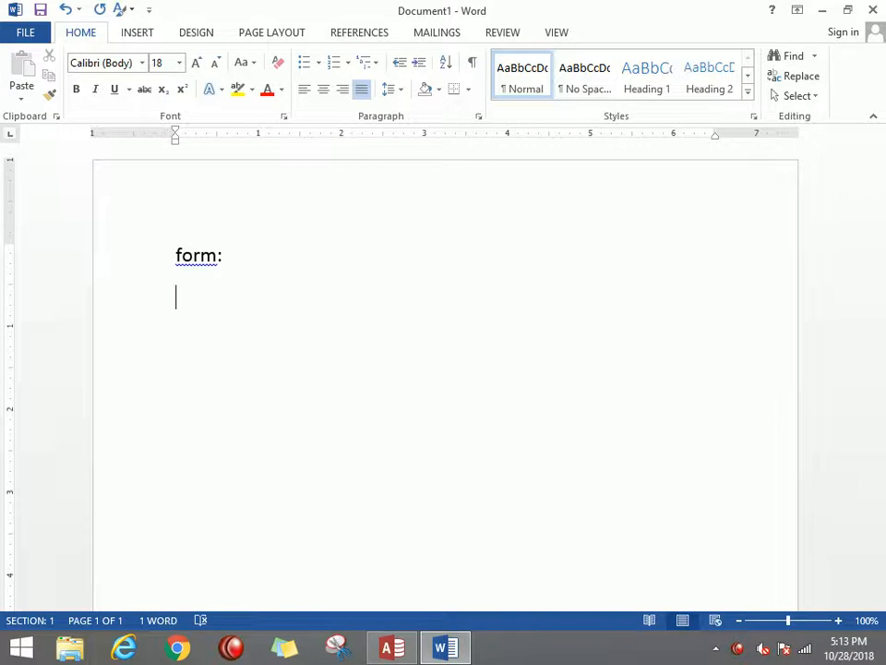
Capitalise the heading so it reads "Form:" and add the line "What is Form?" below it
right_click(195, 255)
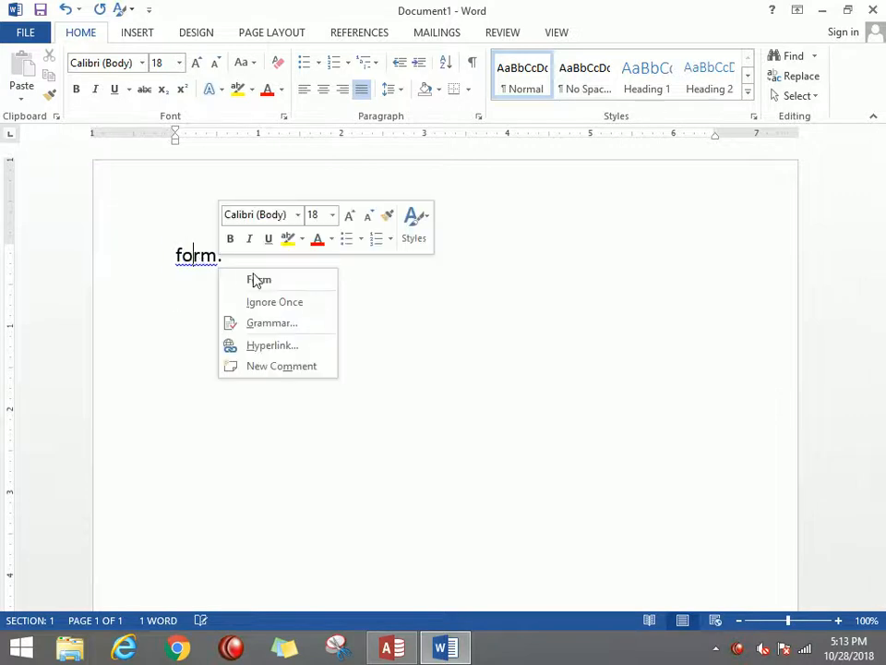
left_click(259, 277)
scroll(263, 270, "up", 2, "ctrl")
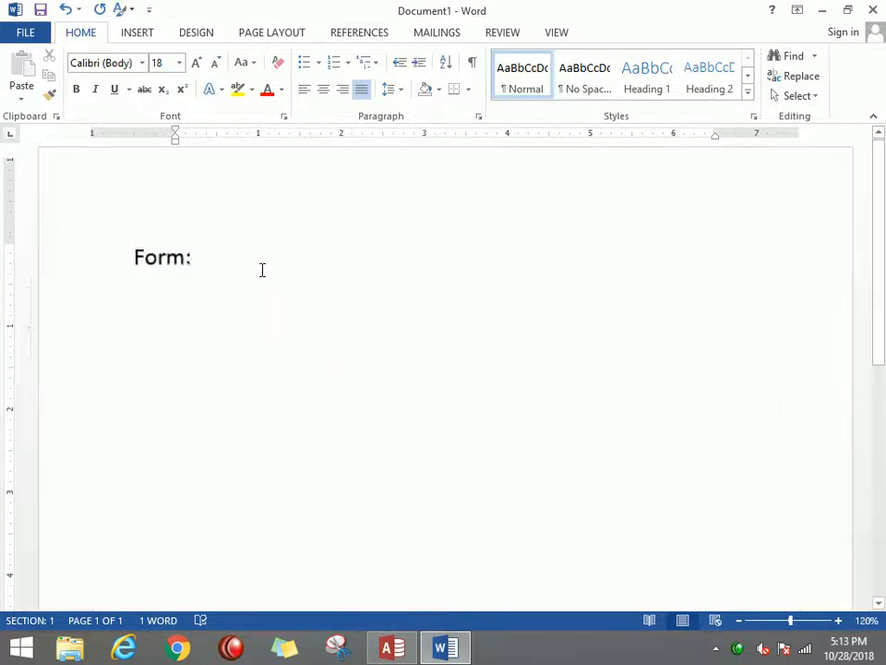
left_click(171, 292)
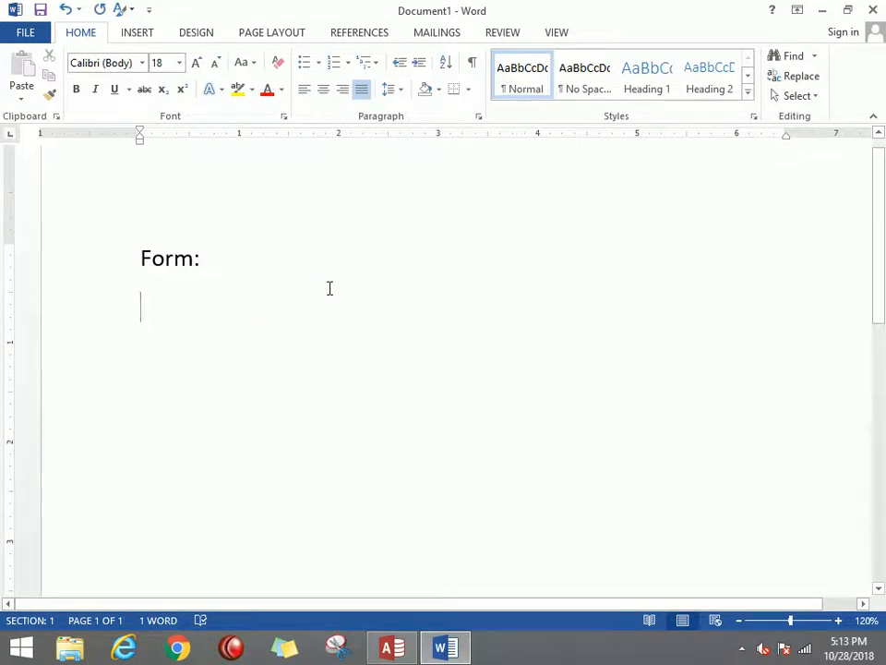
type("what is Form?")
key("Return")
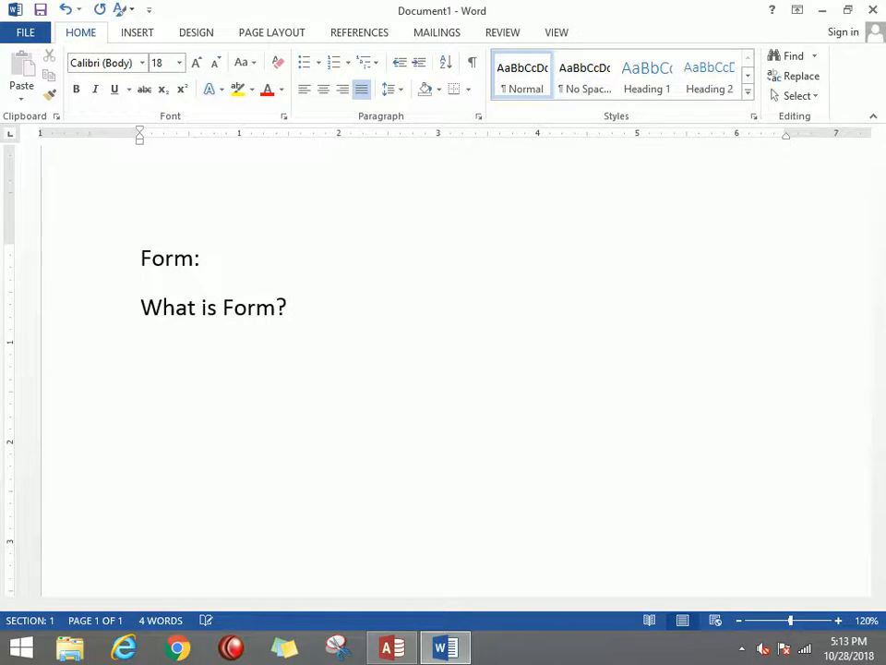
Start a dashed list under the question with the item "Form 3rd object of Microsoft access"
type("- form ")
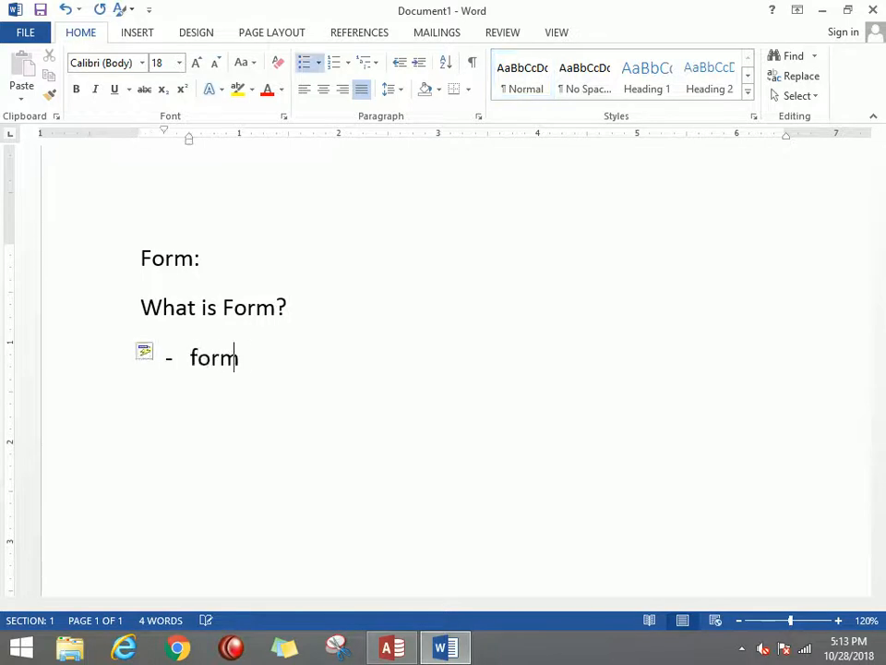
type("3r")
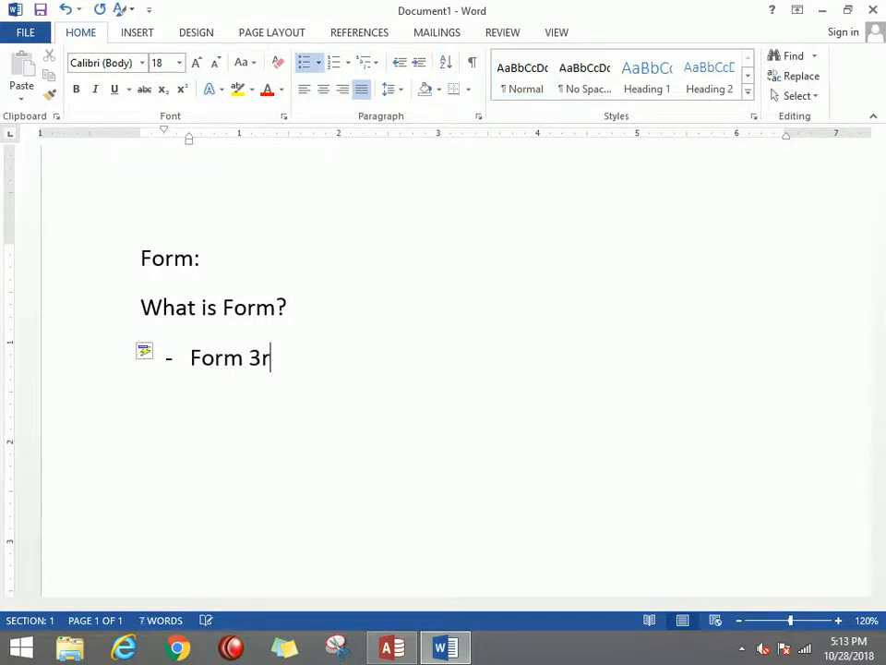
type("d object ")
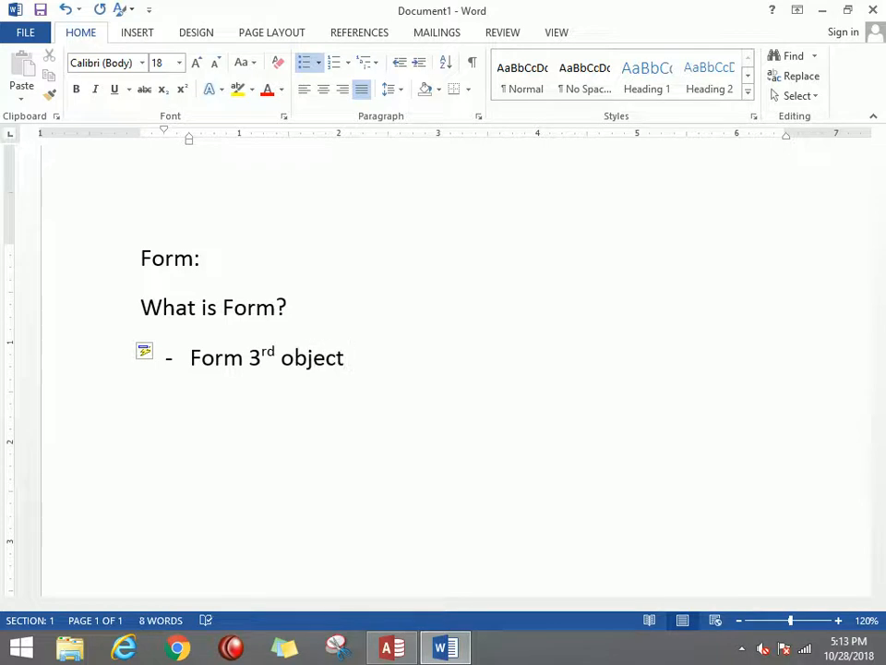
type("of mic")
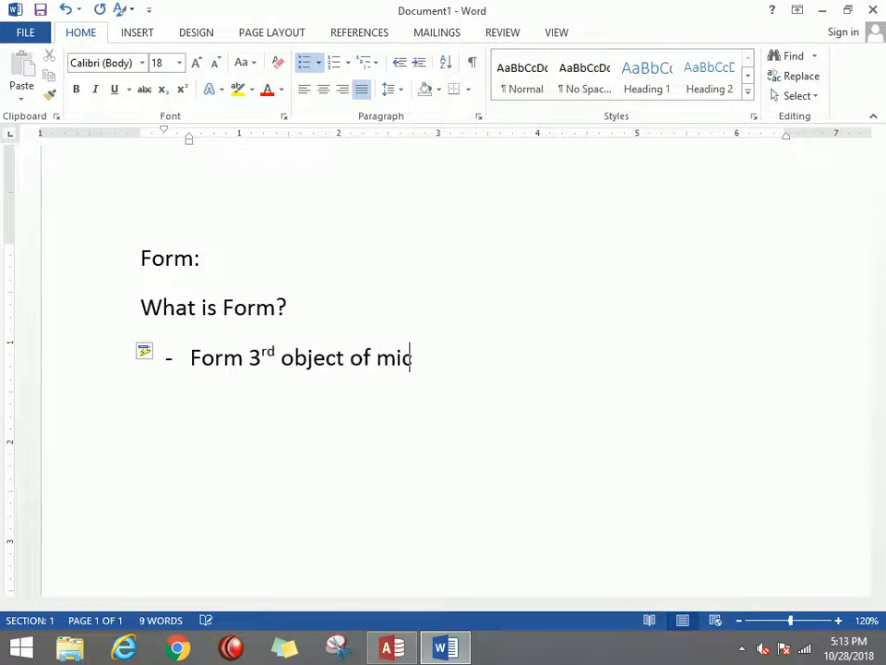
type("rosoft")
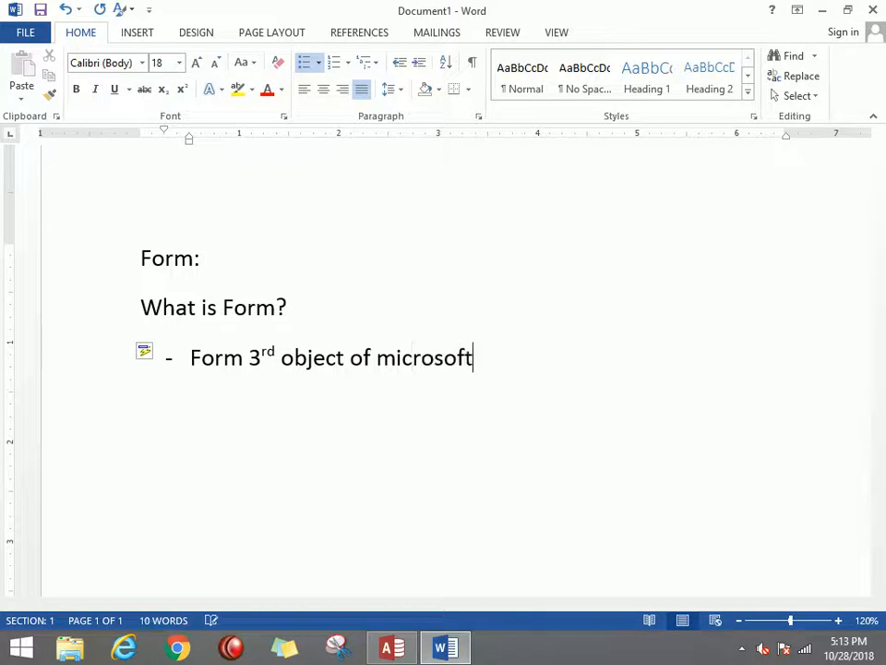
type(" access")
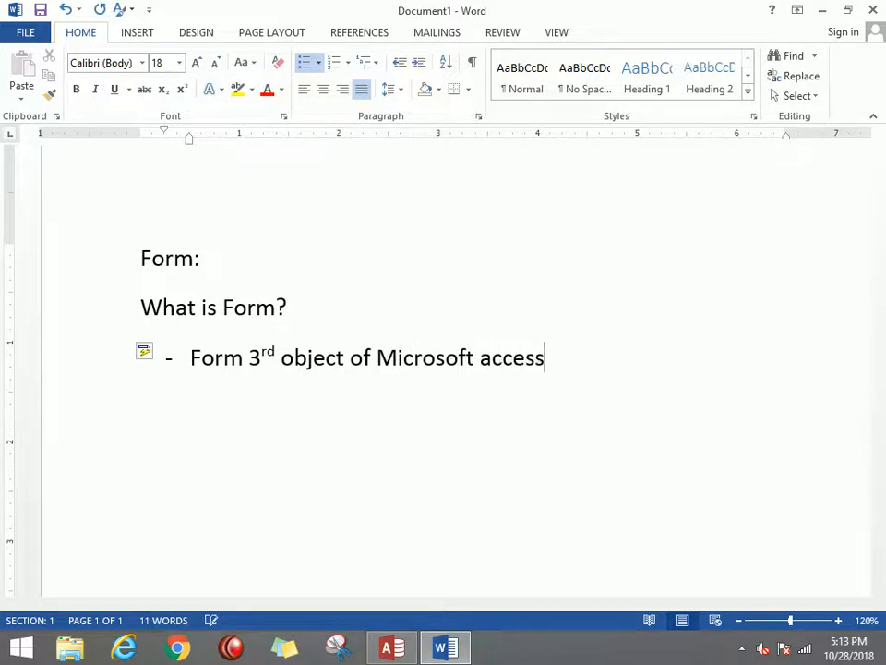
Add a second list item reading "Form gives graphical interface for table"
key("Return")
type("Form gib")
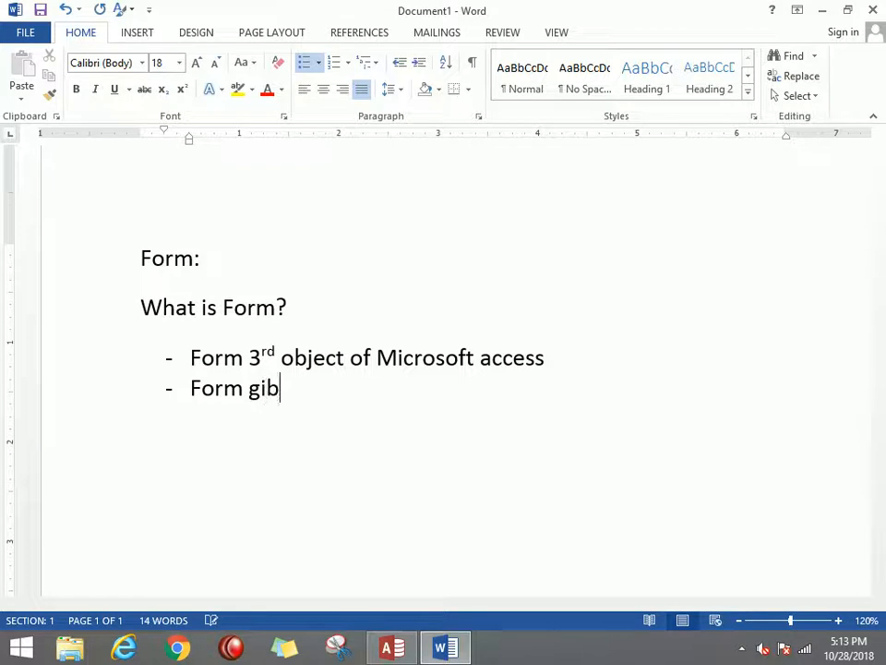
key("BackSpace")
type("ves graphi")
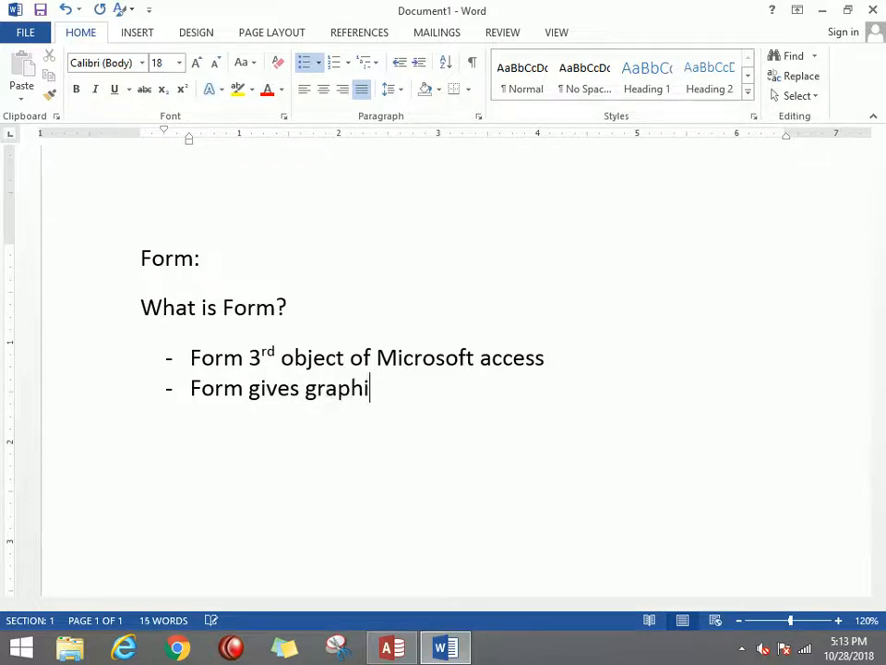
type("cal interf")
type("ca")
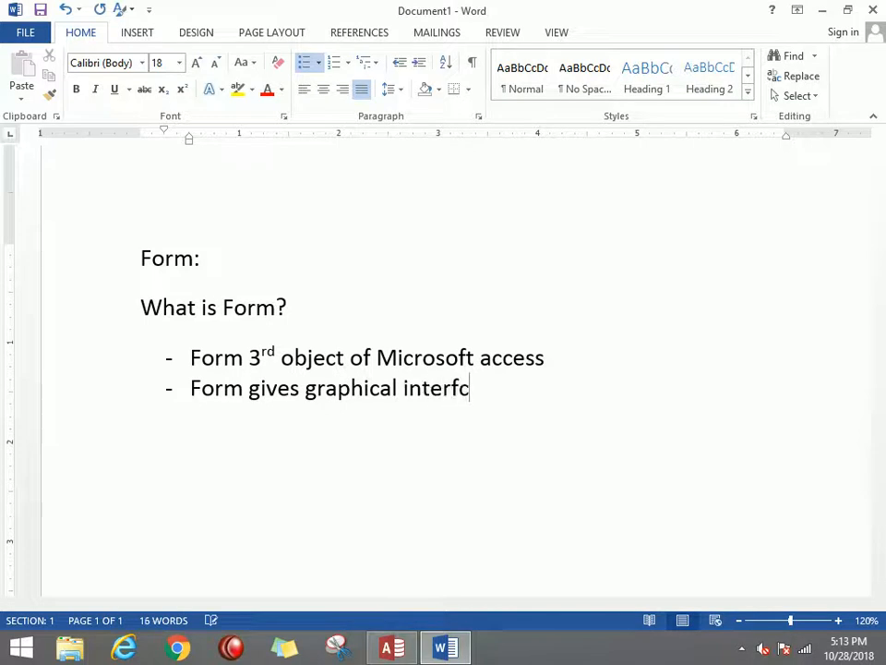
key("BackSpace")
key("BackSpace")
type("ace for table")
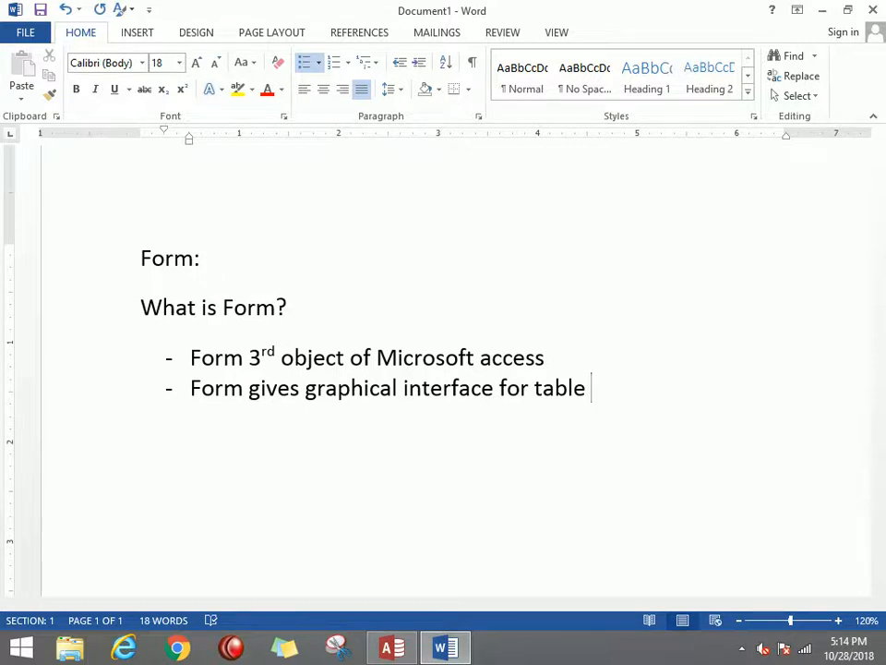
Switch to Access and open Table1 in Design View
left_click(413, 652)
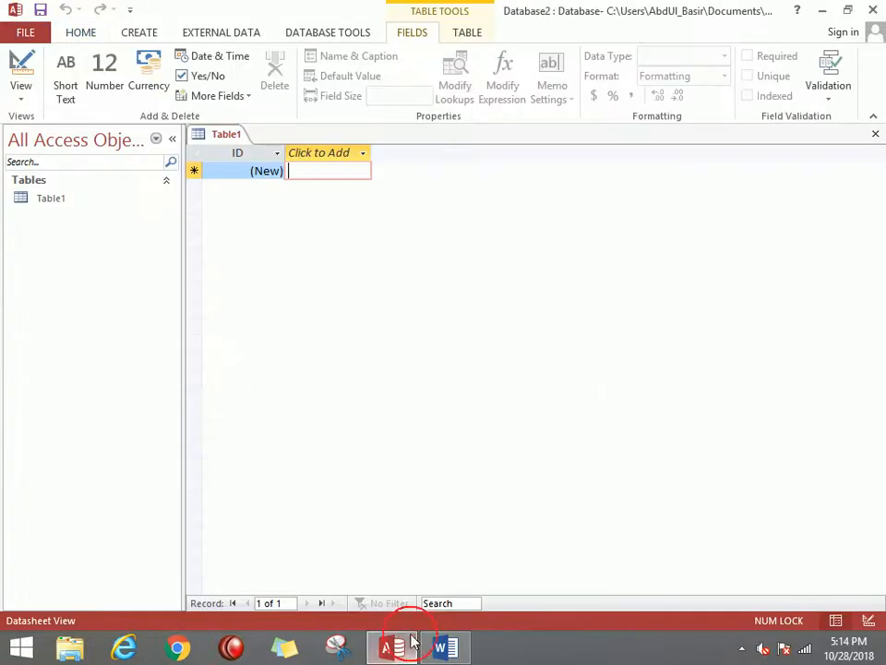
left_click(84, 204)
double_click(85, 204)
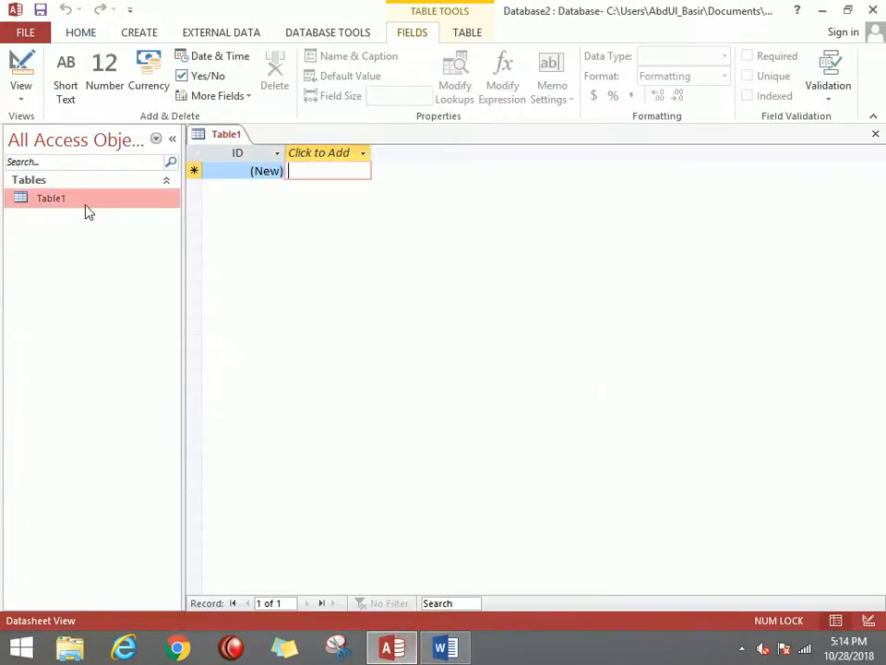
right_click(86, 205)
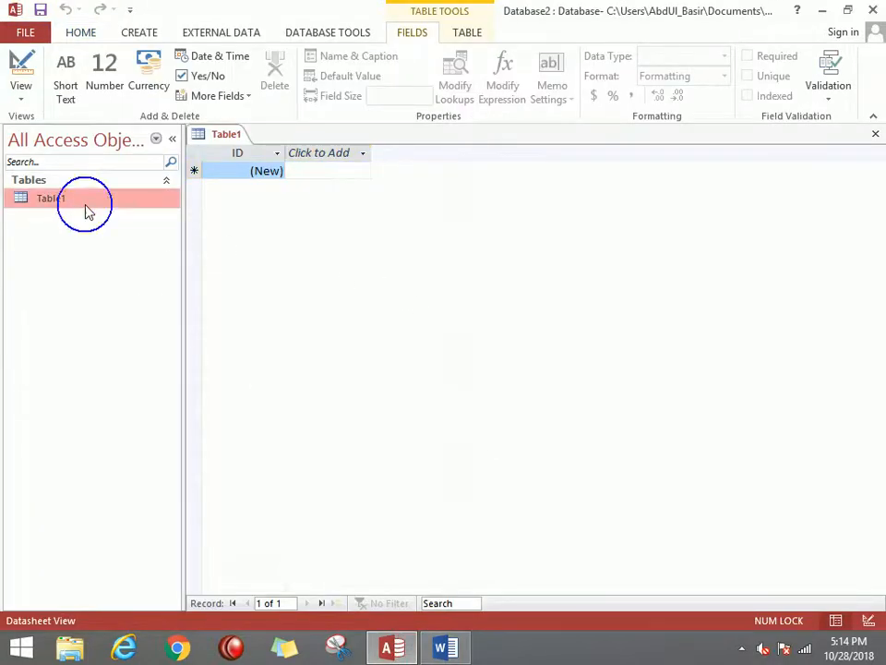
left_click(157, 242)
left_click(448, 258)
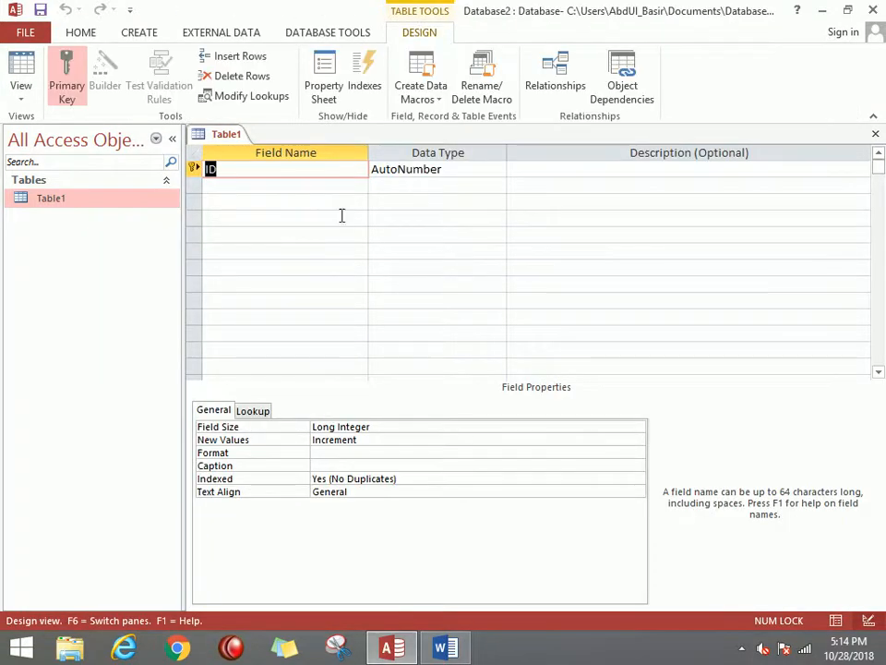
left_click(291, 184)
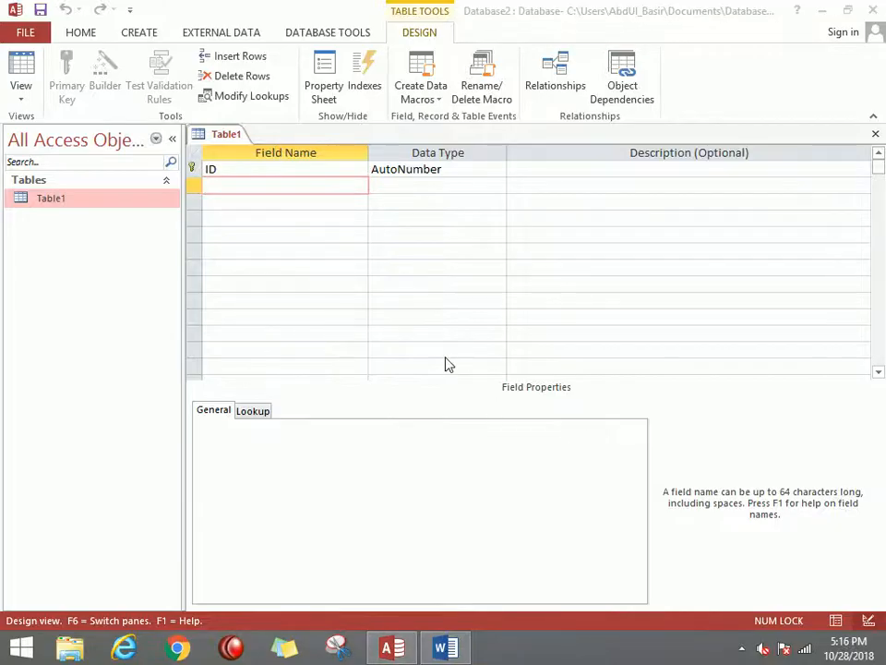
Rename the ID primary key field of Table1 to Std_ID
left_click(224, 169)
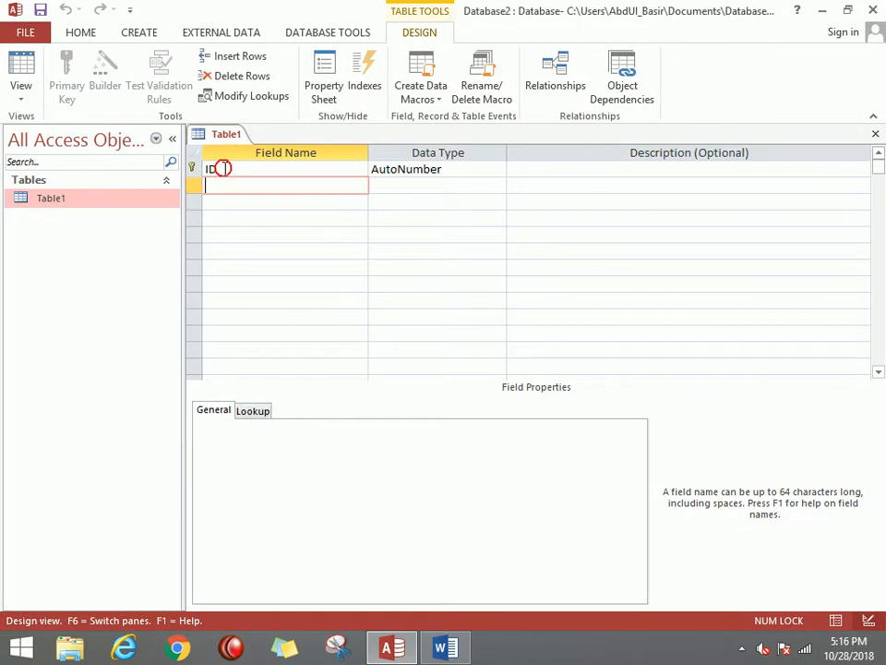
left_click(247, 167)
key("BackSpace")
key("BackSpace")
key("Caps_Lock")
type("S")
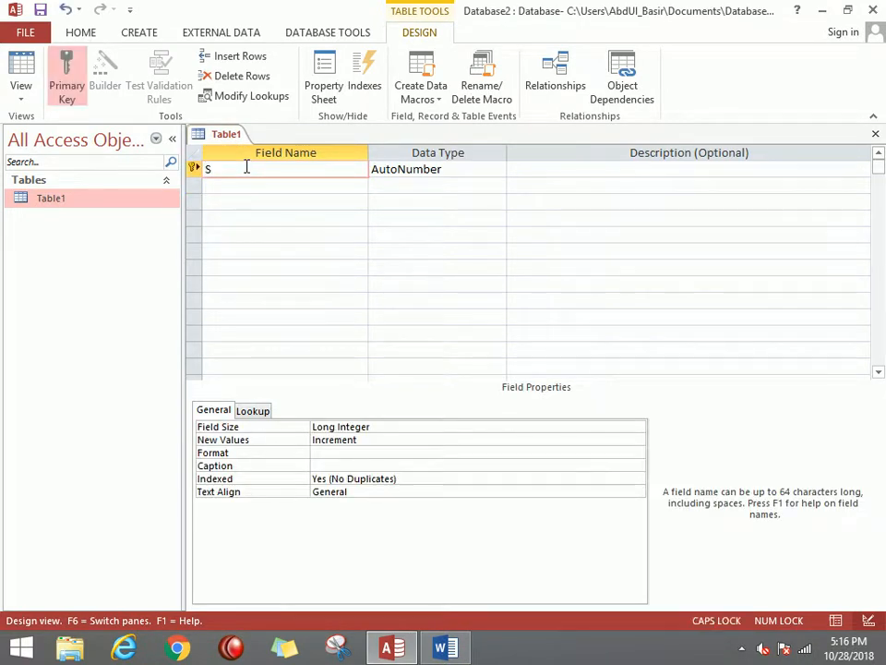
key("Caps_Lock")
type("td")
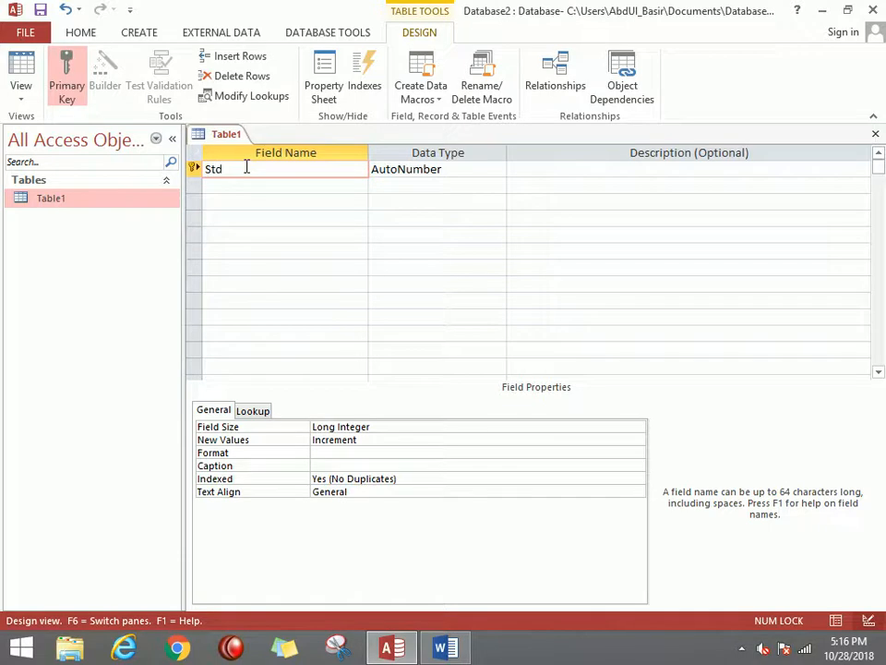
type("_ID")
key("Tab")
key("Tab")
key("Tab")
Add the fields STd_Name and Program to Table1, both with the Short Text data type
type("STd_Name")
key("Tab")
key("Tab")
key("Tab")
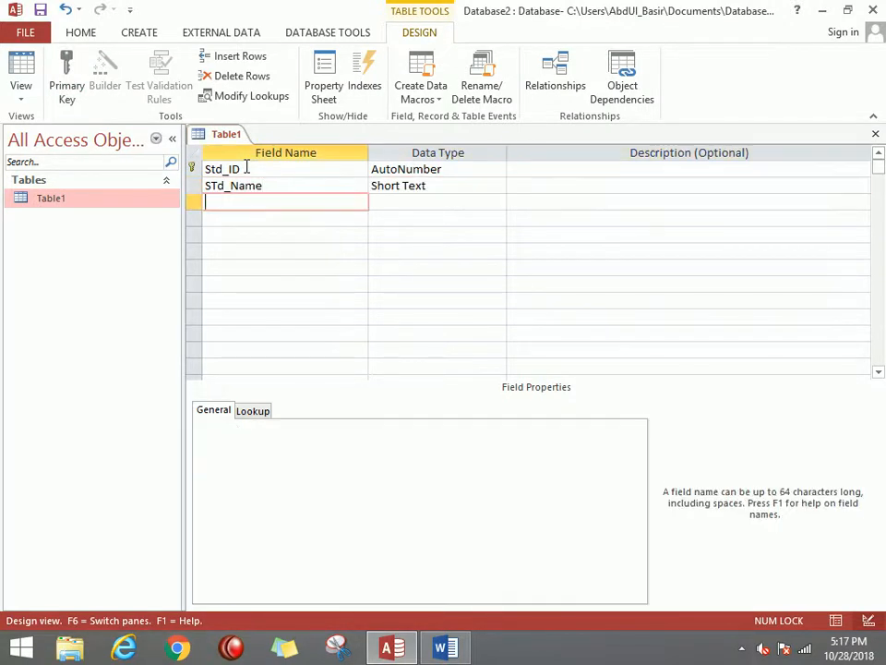
type("Progra")
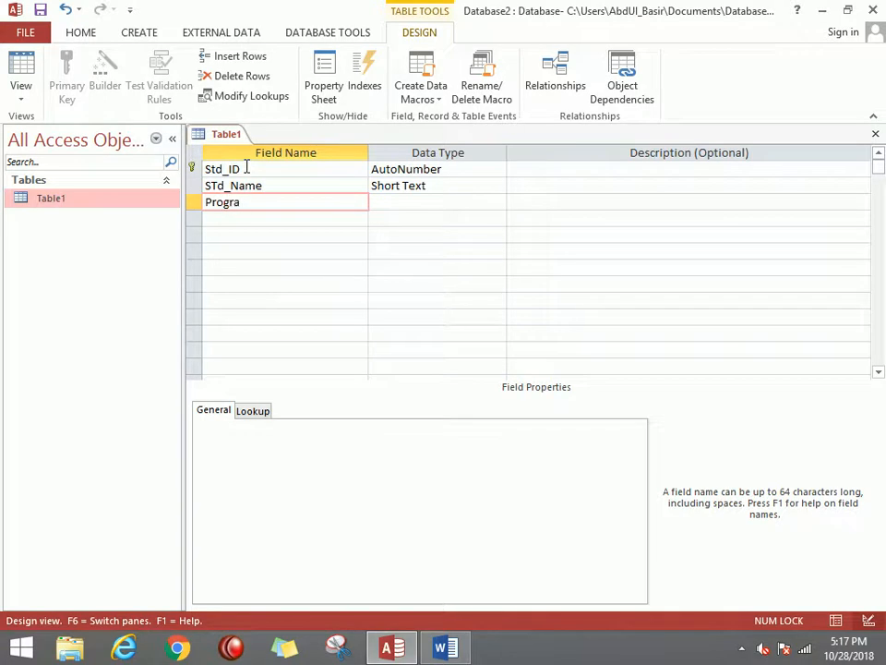
type("m")
key("Tab")
key("Tab")
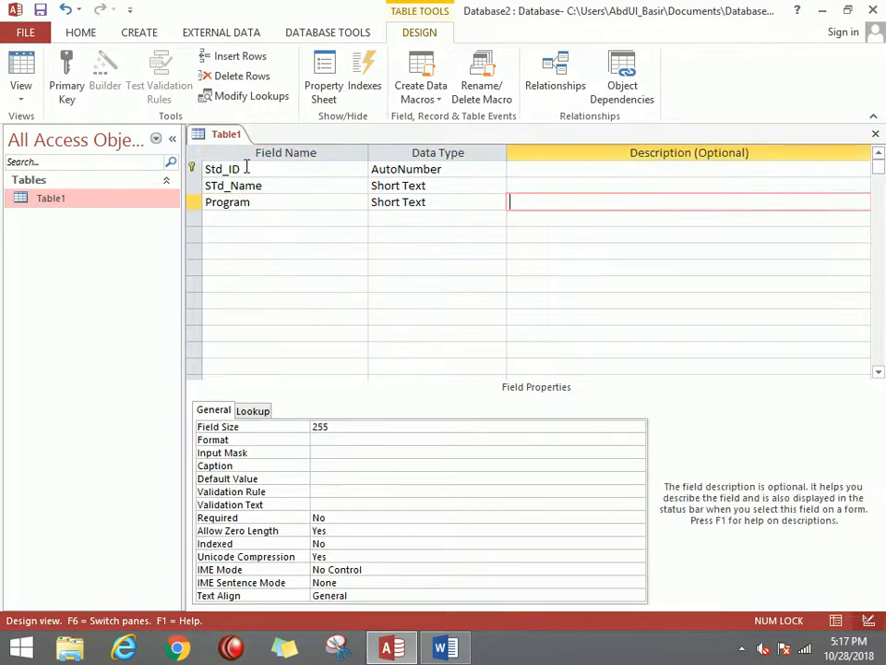
key("Tab")
Add a fee field with the Number data type, then close Table1 and save its design changes
type("fee")
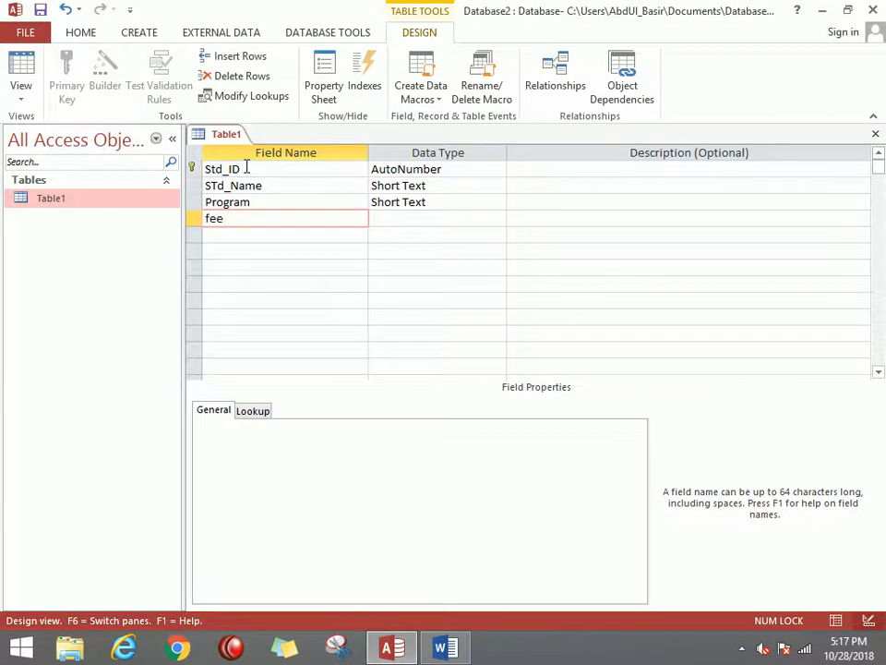
key("Tab")
type("n")
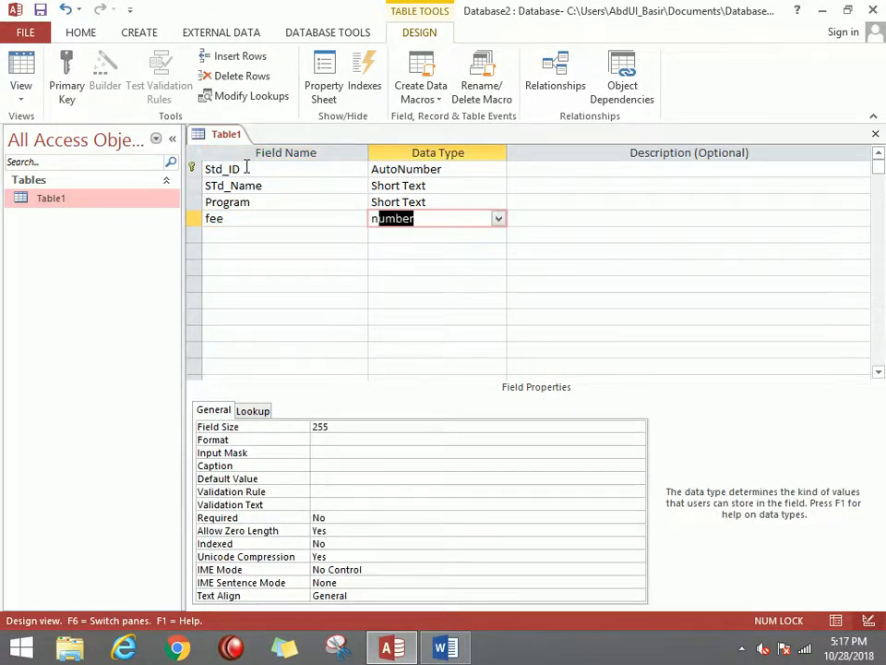
key("Tab")
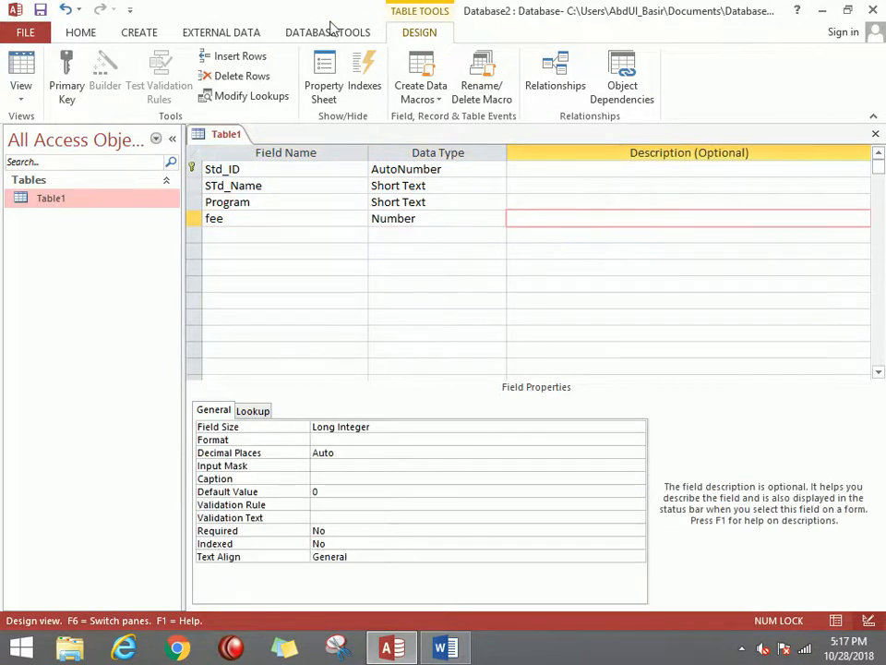
left_click(875, 134)
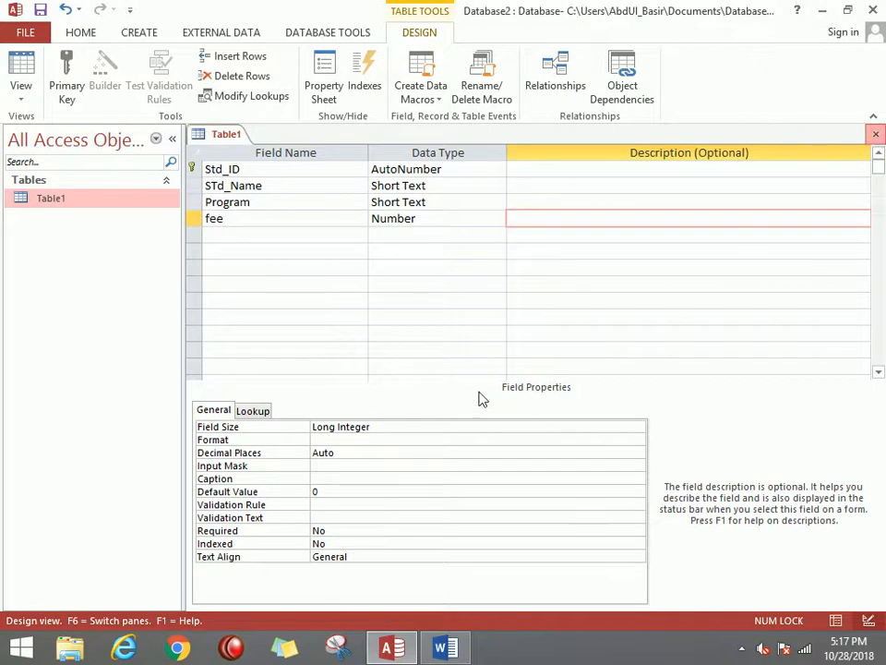
left_click(405, 375)
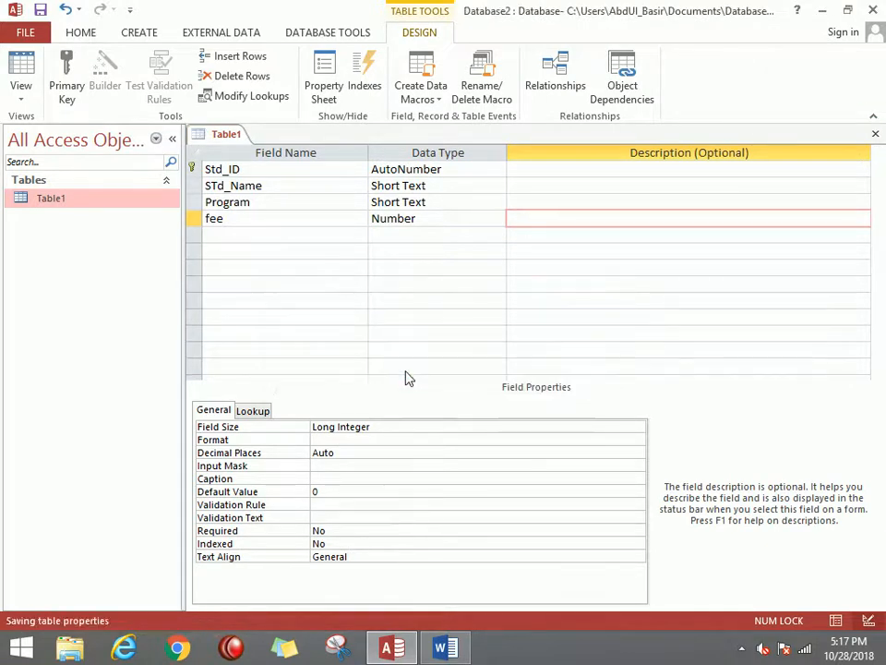
Open Table1 in Datasheet View and enter the student's name and the program "word" in the first record
double_click(73, 200)
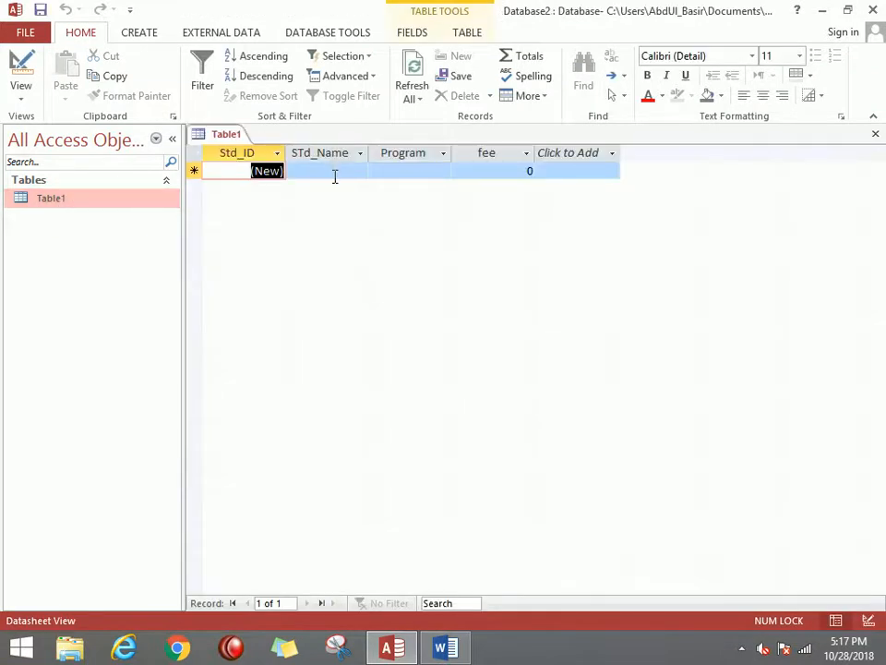
left_click(333, 173)
type("ali")
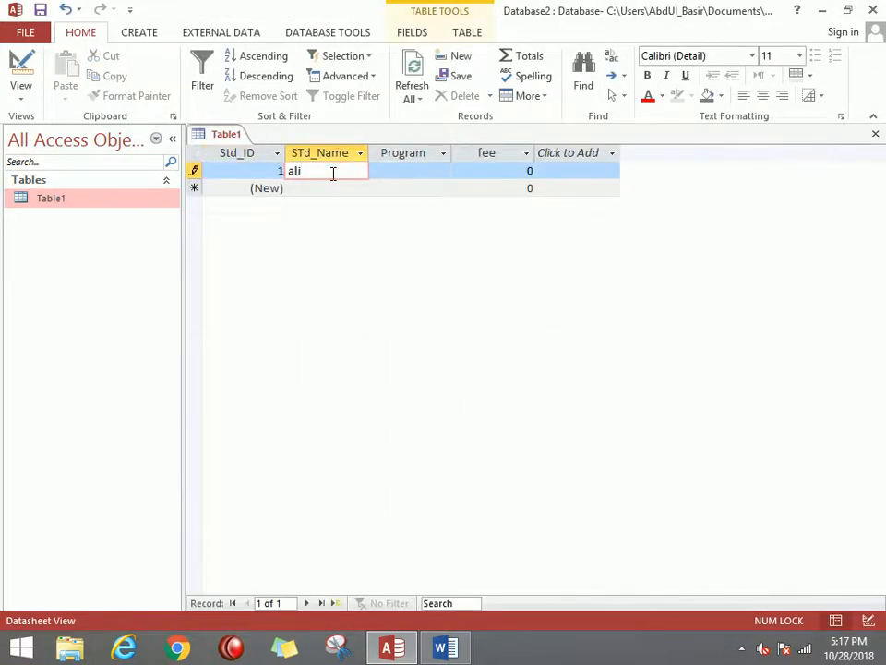
key("Tab")
type("word")
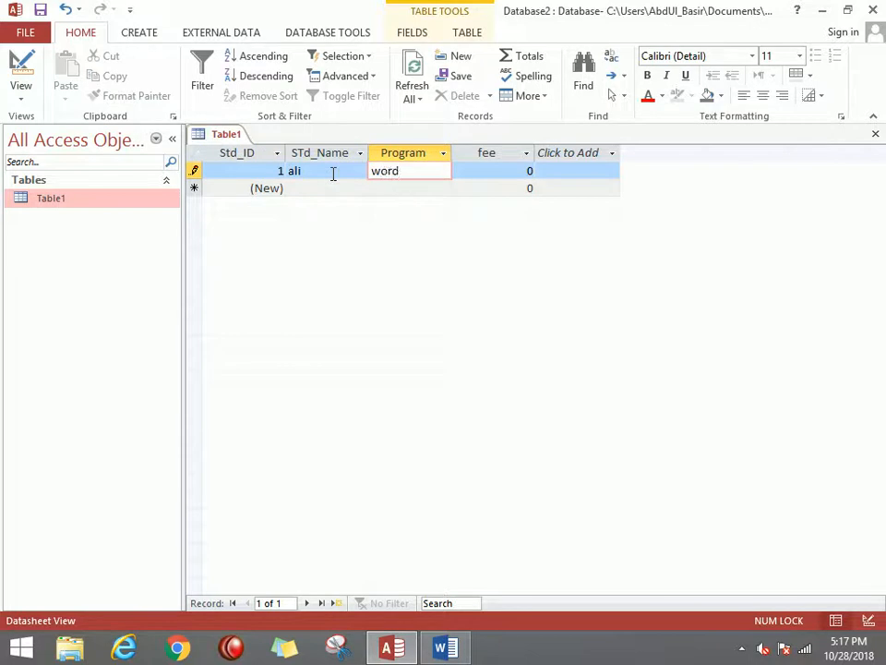
Set the first record's fee to 1000 and complete the record
key("Tab")
type("000")
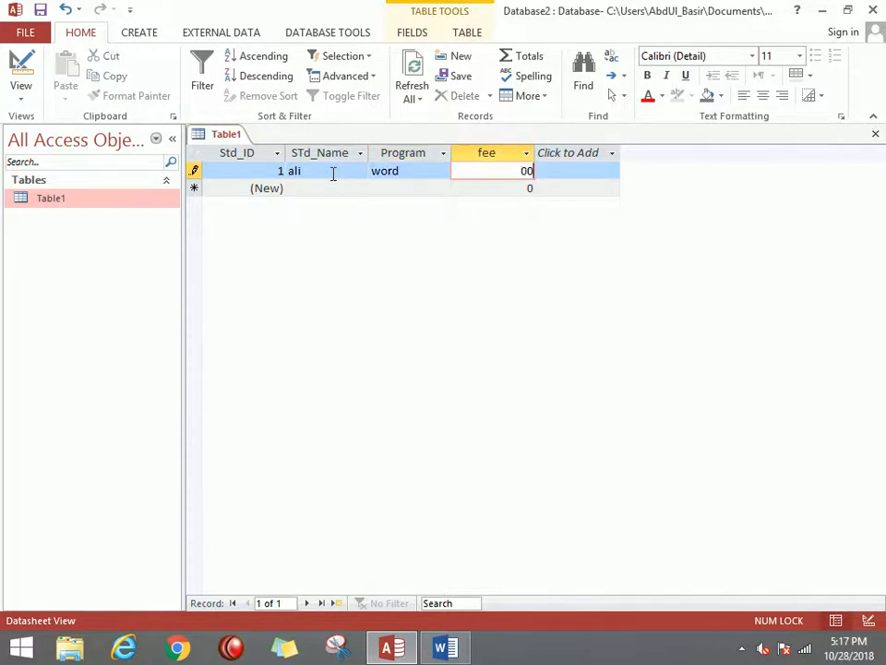
key("BackSpace")
key("BackSpace")
type("19")
key("BackSpace")
type("000")
key("Tab")
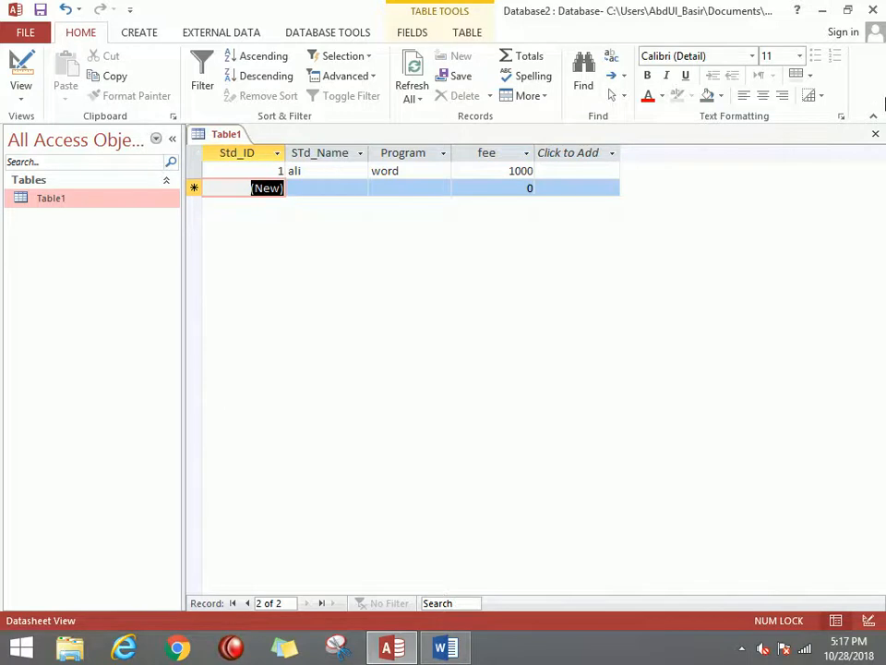
Close Table1, switch to the Word document and append "– controls" to the graphical interface bullet
left_click(875, 134)
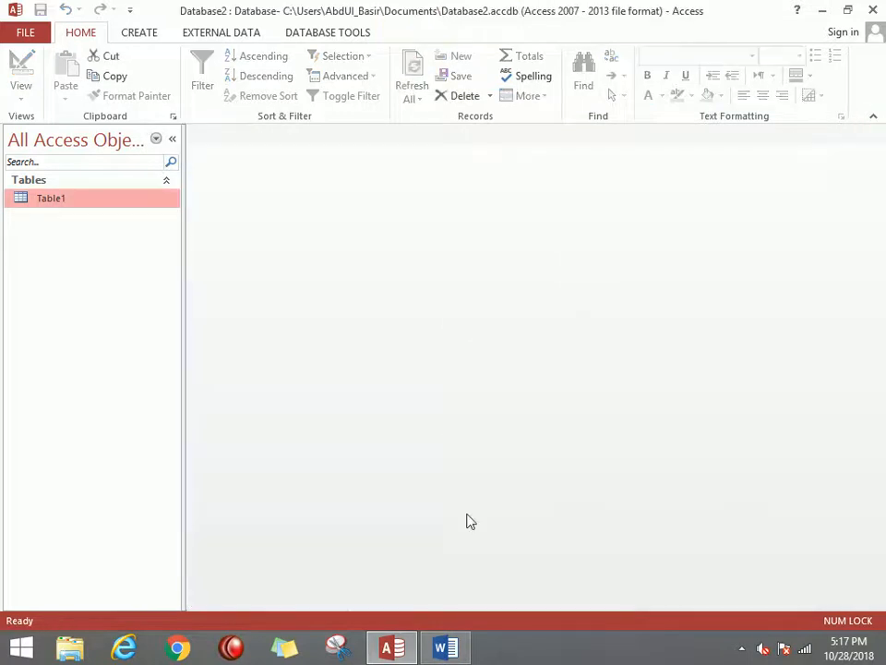
left_click(445, 648)
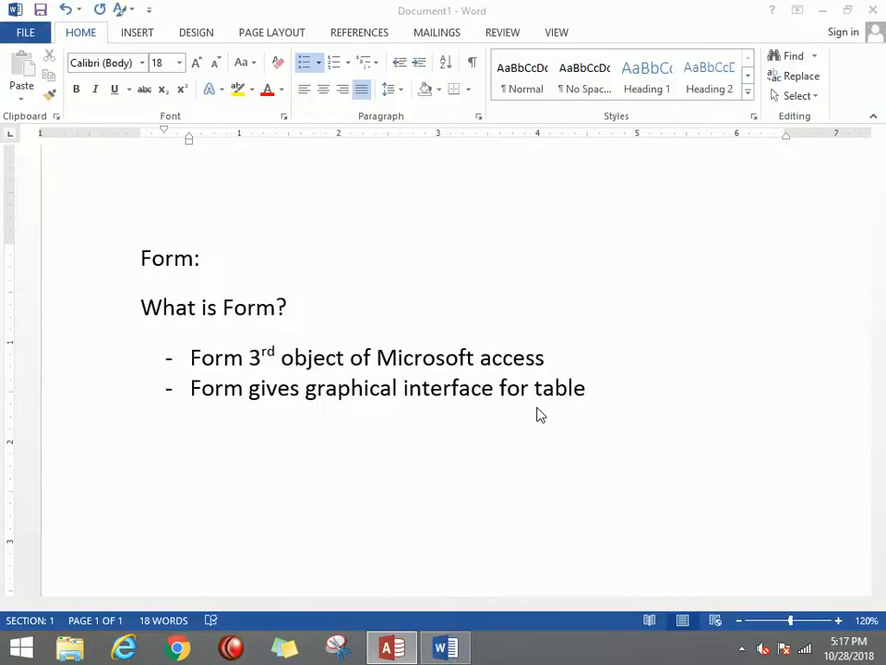
scroll(547, 411, "down", 1)
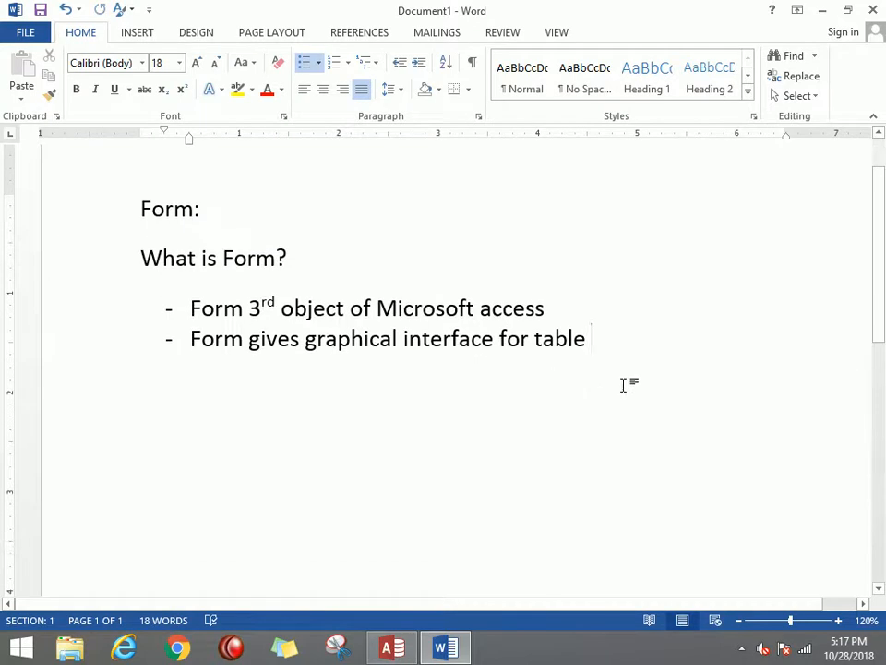
type("- ")
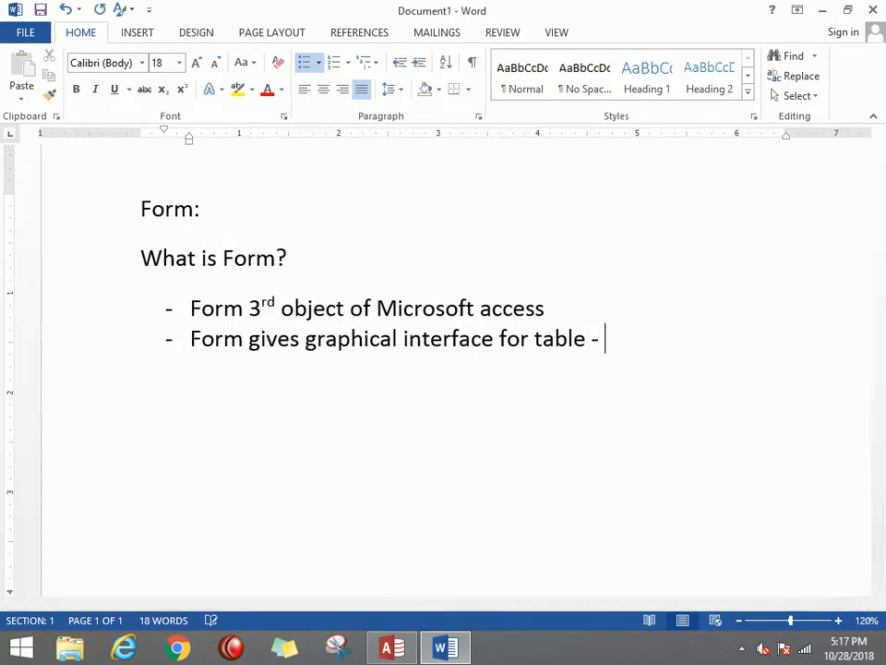
type("controls")
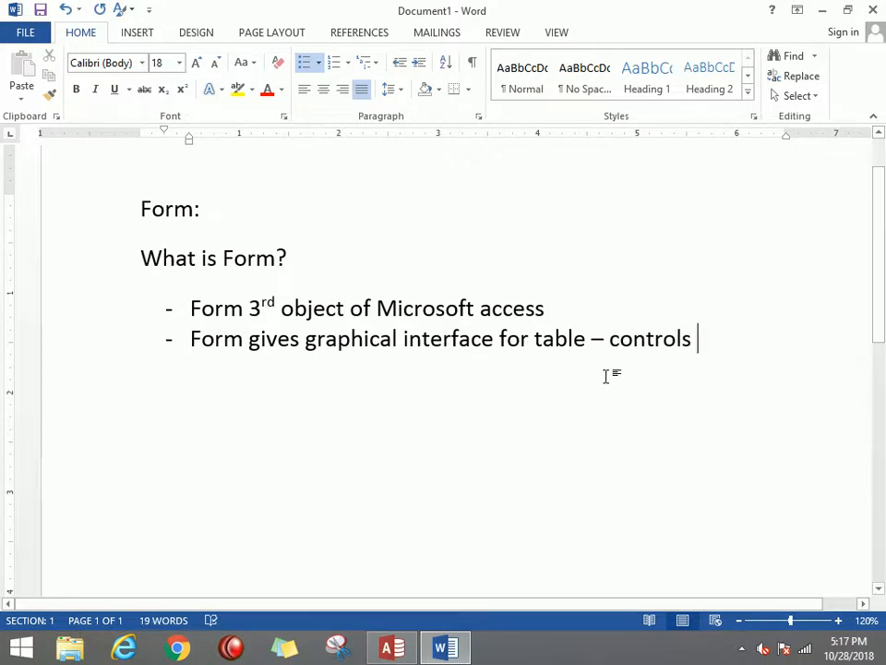
Switch to Access, create a form from Table1 and examine the full set of available form controls
left_click(395, 647)
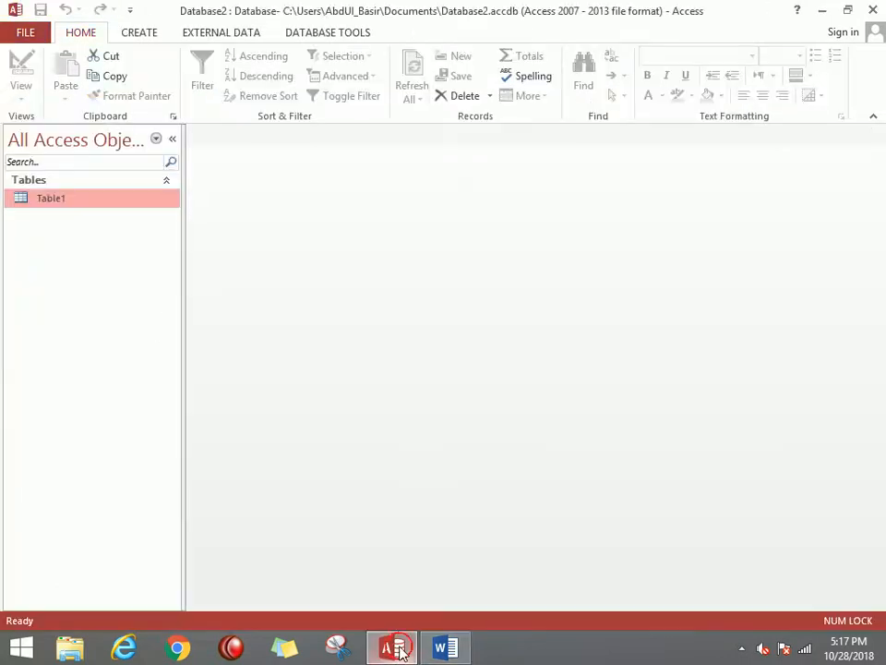
left_click(155, 38)
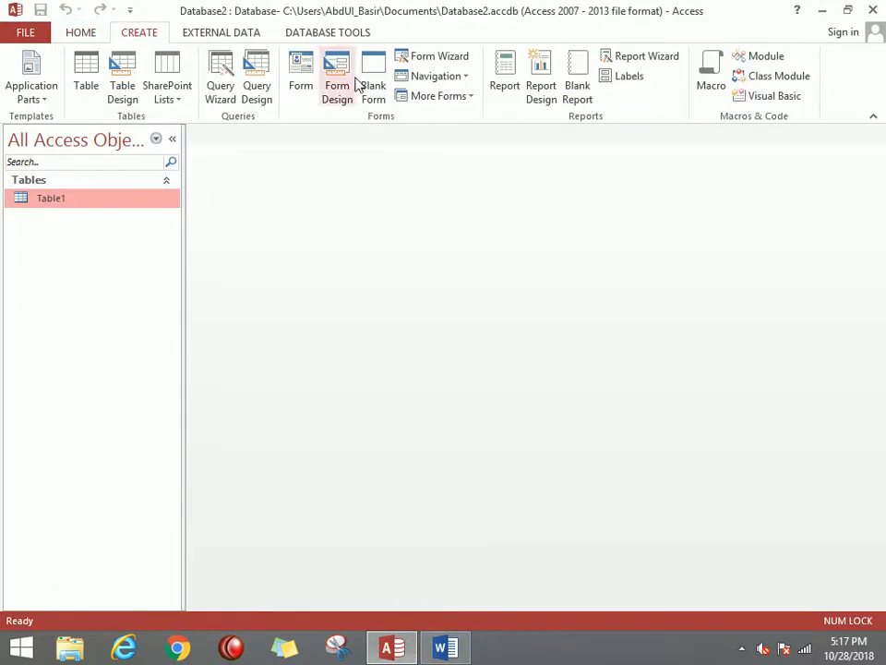
left_click(301, 74)
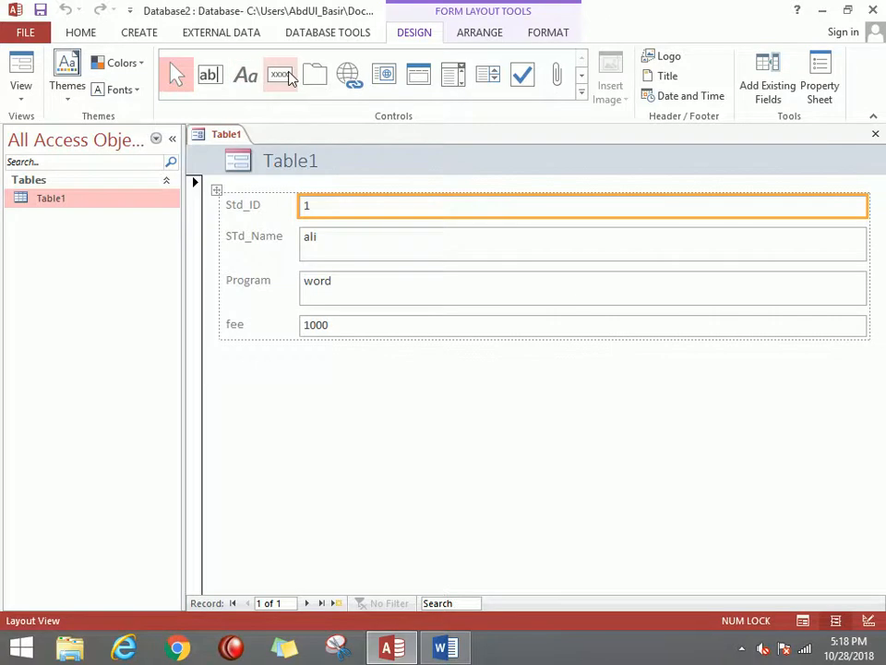
left_click(583, 93)
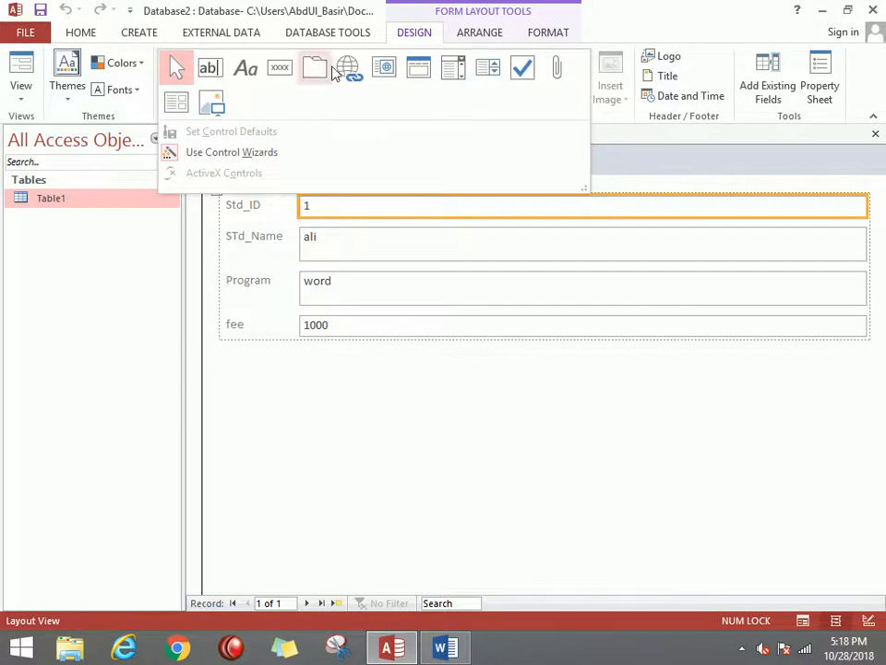
left_click(812, 166)
Close the Table1 form without saving it and minimize Access to return to the Word document
left_click(876, 134)
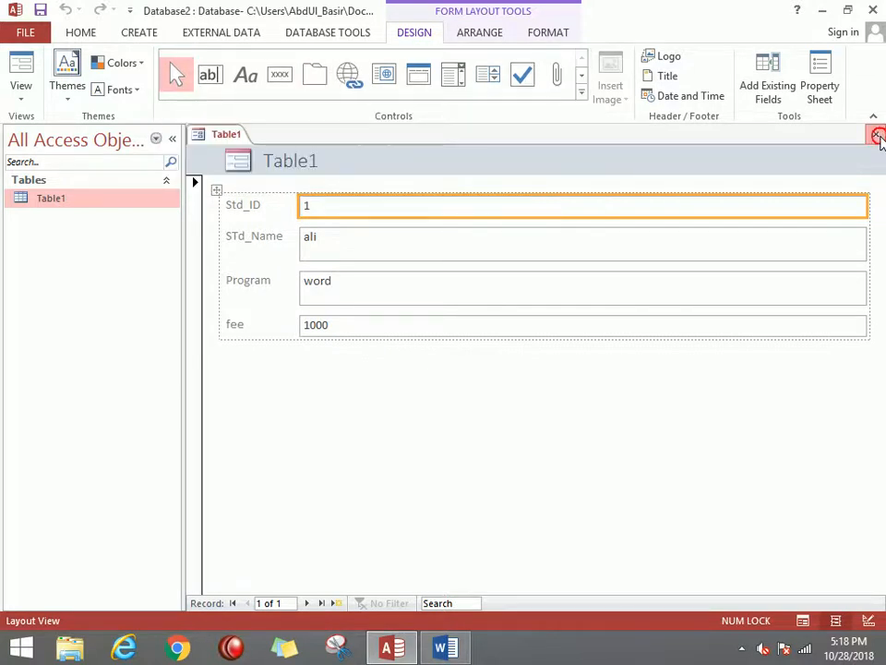
left_click(465, 372)
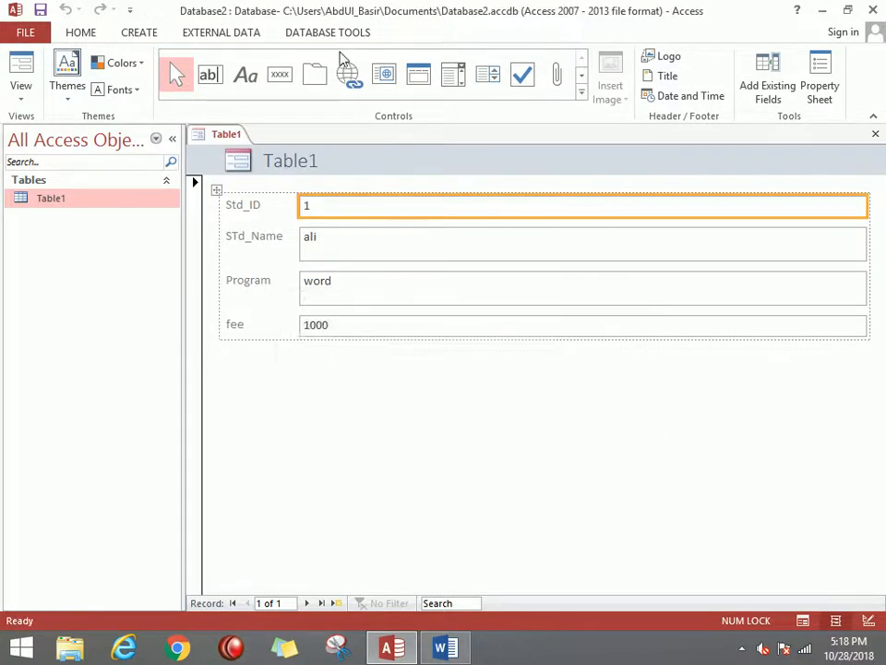
left_click(821, 10)
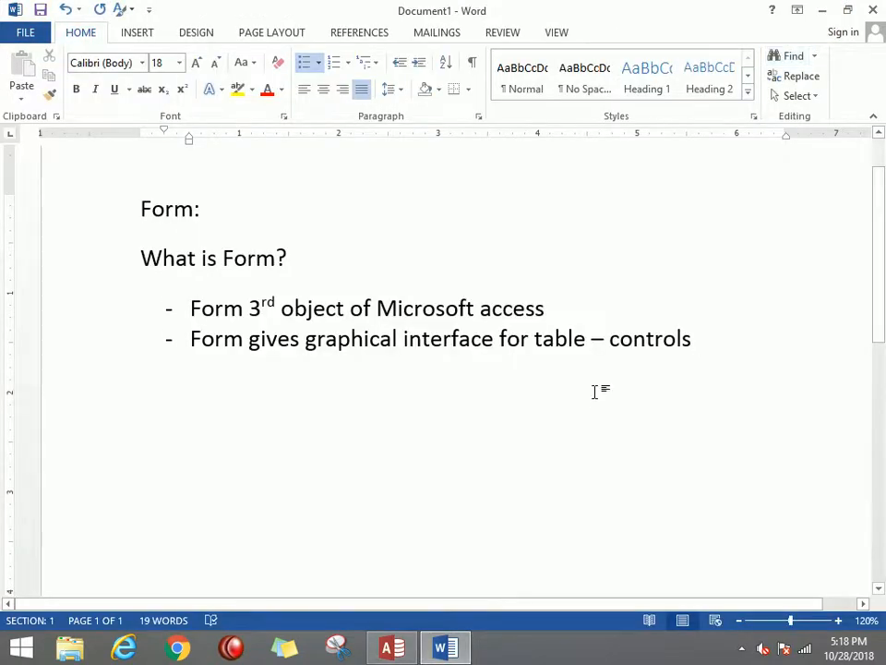
Add a third bullet reading "Text box, combo box, search ……" below the graphical interface bullet
key("Return")
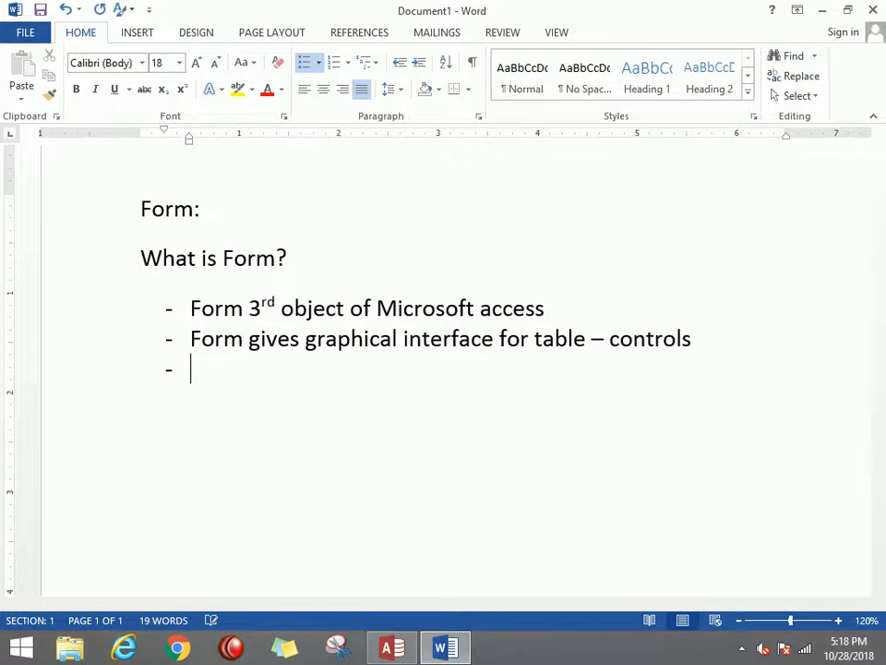
key("BackSpace")
key("BackSpace")
key("Return")
type("text boc")
key("BackSpace")
type("x, ")
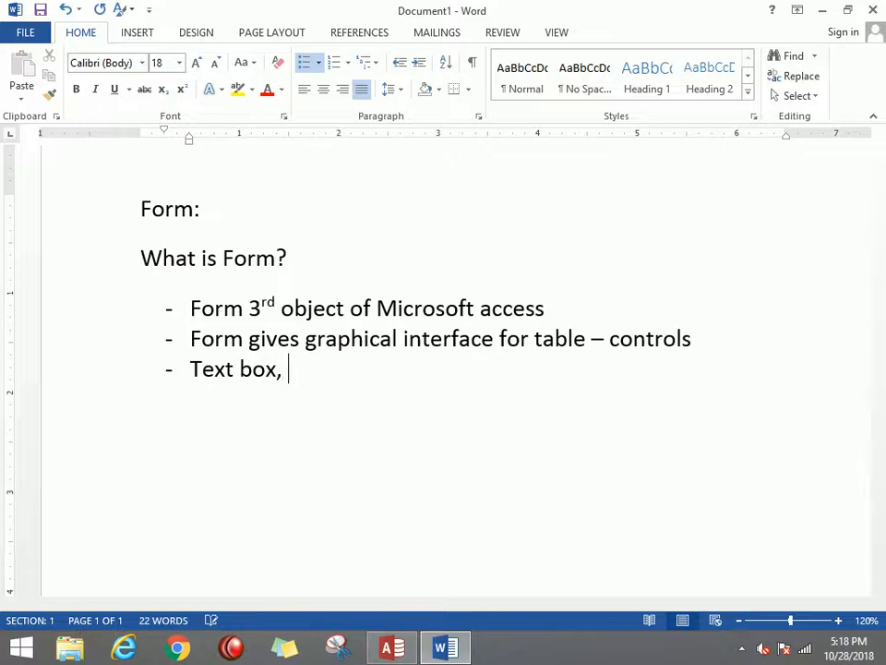
type("combo box")
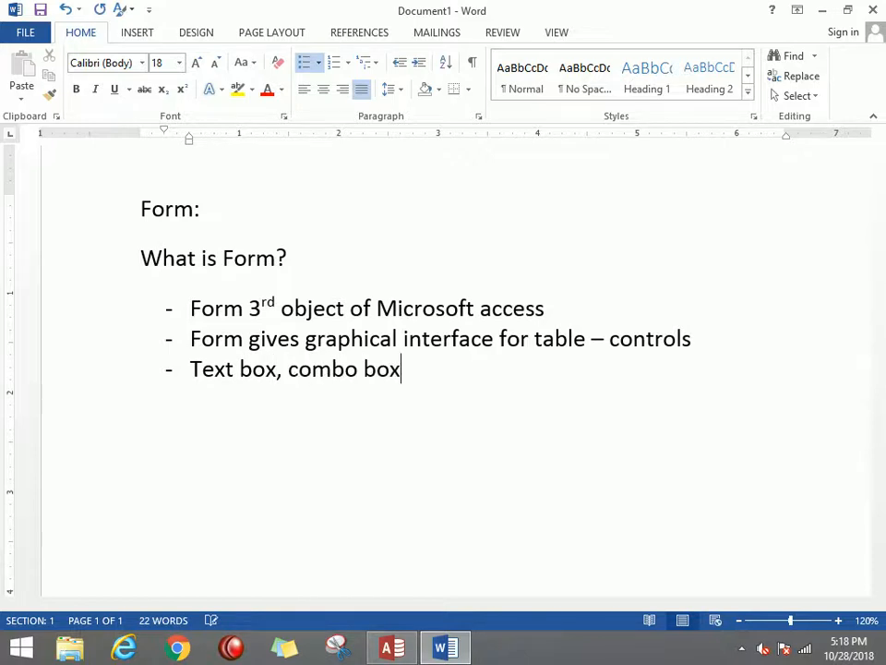
type(", search ...")
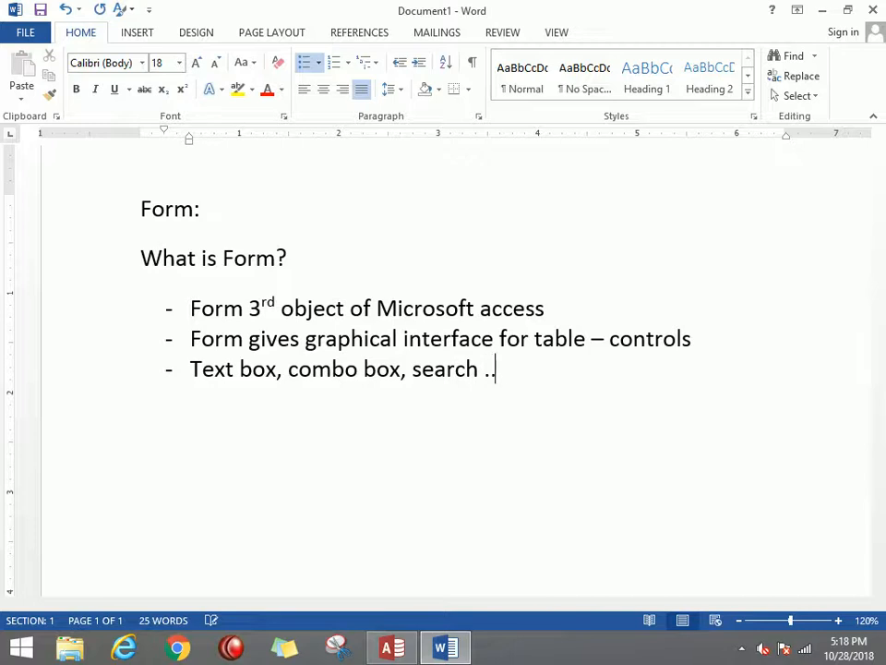
type("...")
End the bulleted list and add the line "Benefits of form" below it, correcting the spelling of "Benefits"
key("Return")
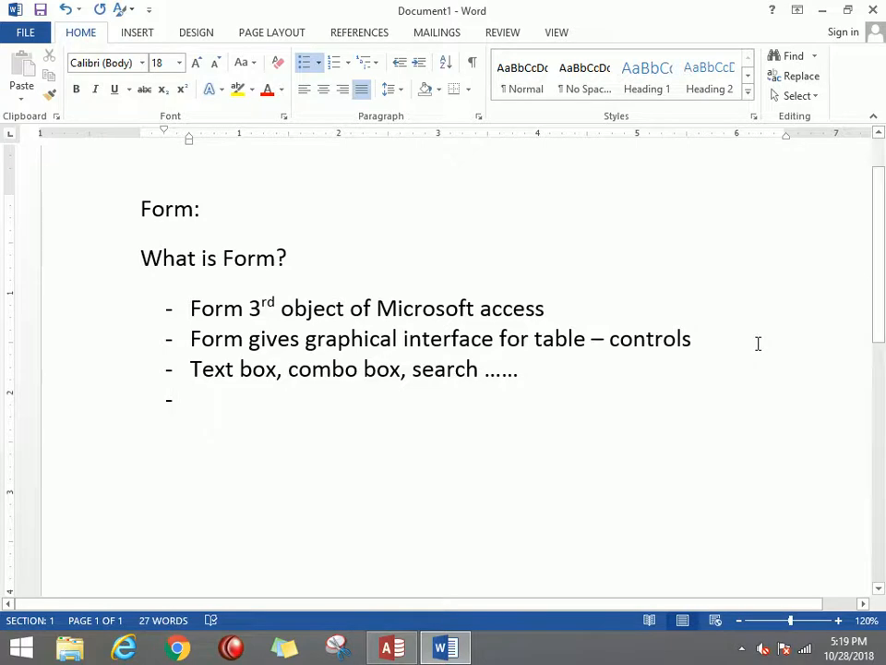
key("Return")
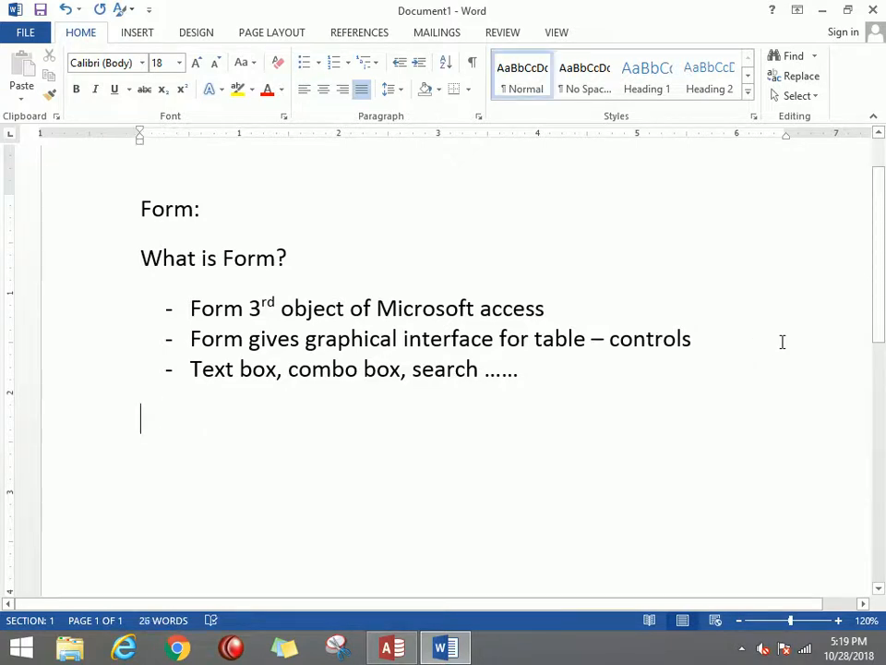
type("benifts ")
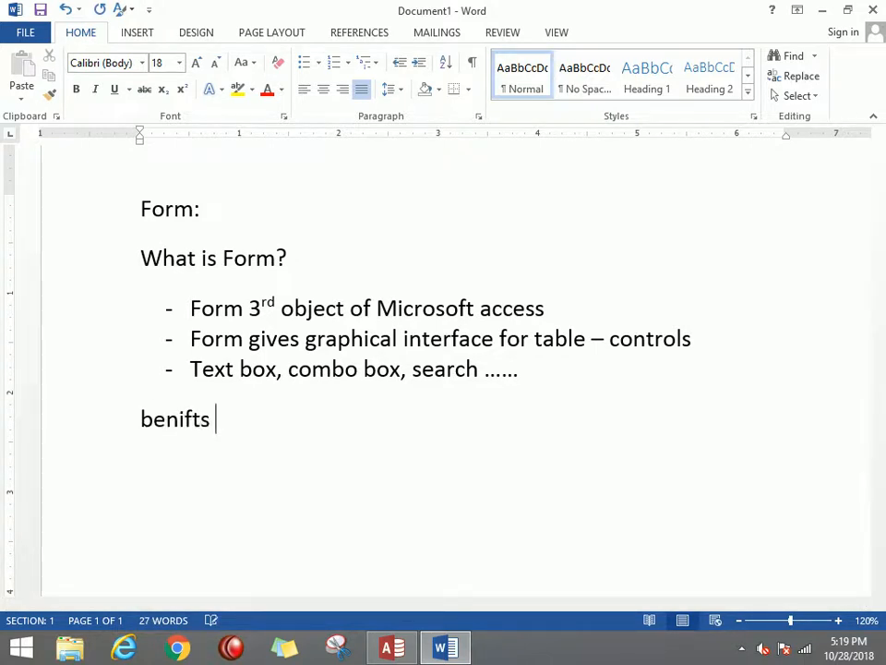
type("of for")
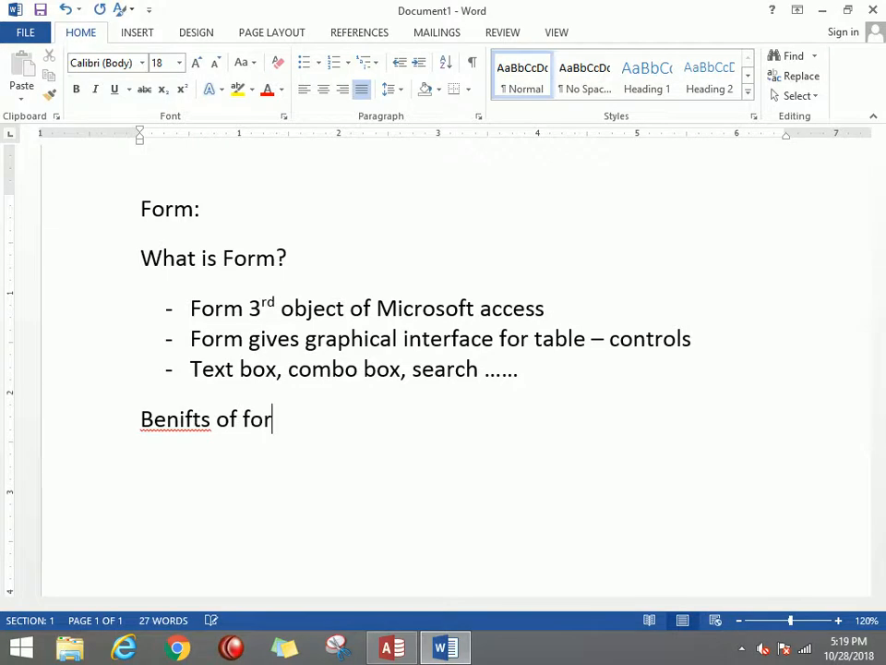
type("m")
key("Return")
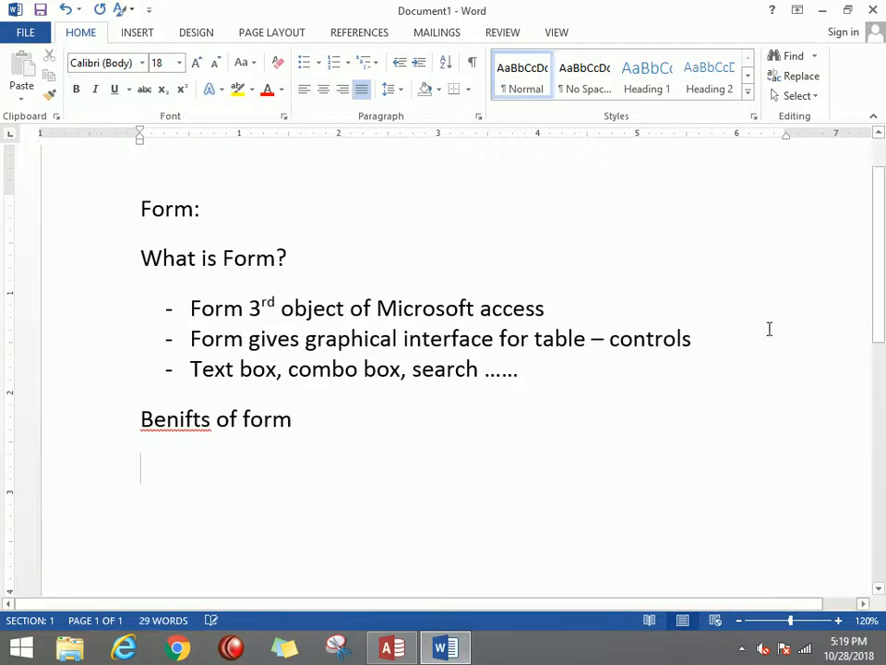
left_click(176, 424)
right_click(179, 427)
left_click(267, 253)
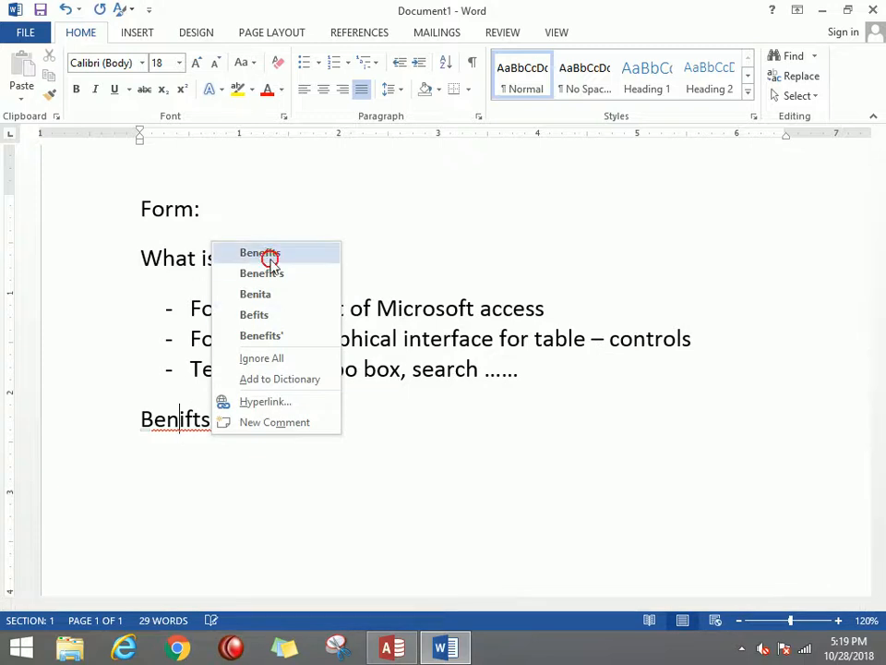
Start a numbered list under "Benefits of form" with "Provide graphical interface for user", correcting the spelling of "interface"
left_click(350, 418)
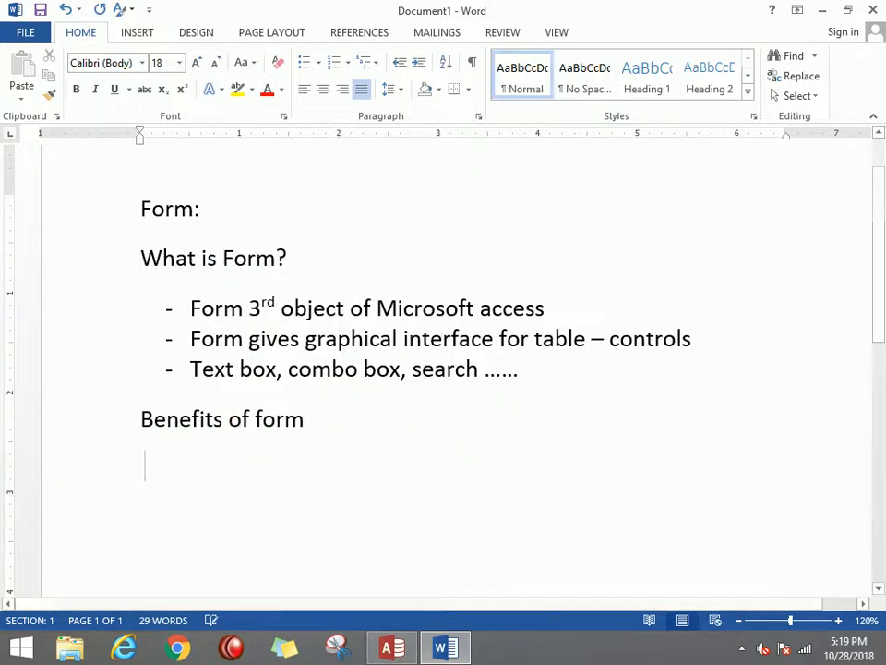
key("Return")
type("1. p")
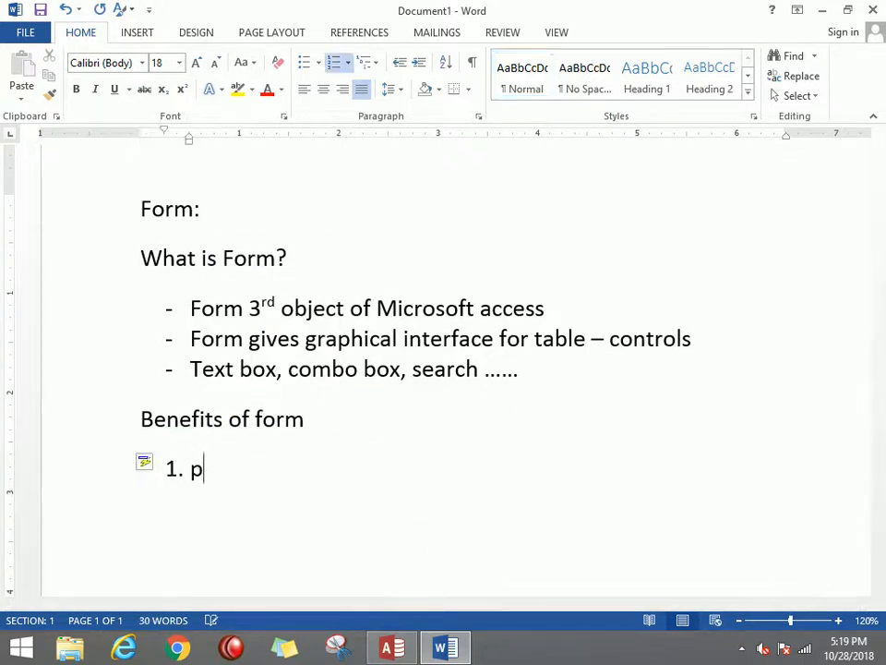
type("rovide ")
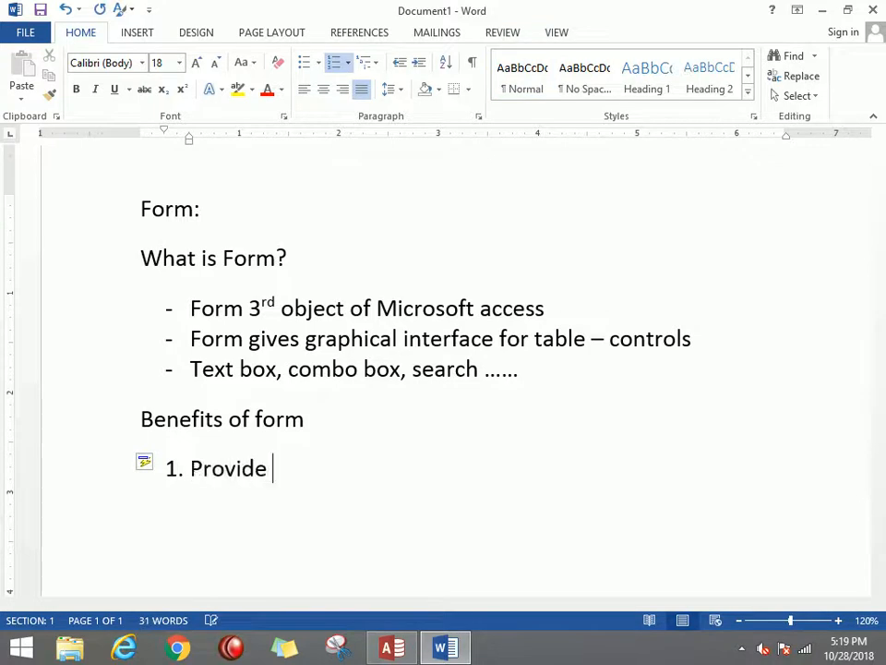
type("graphica")
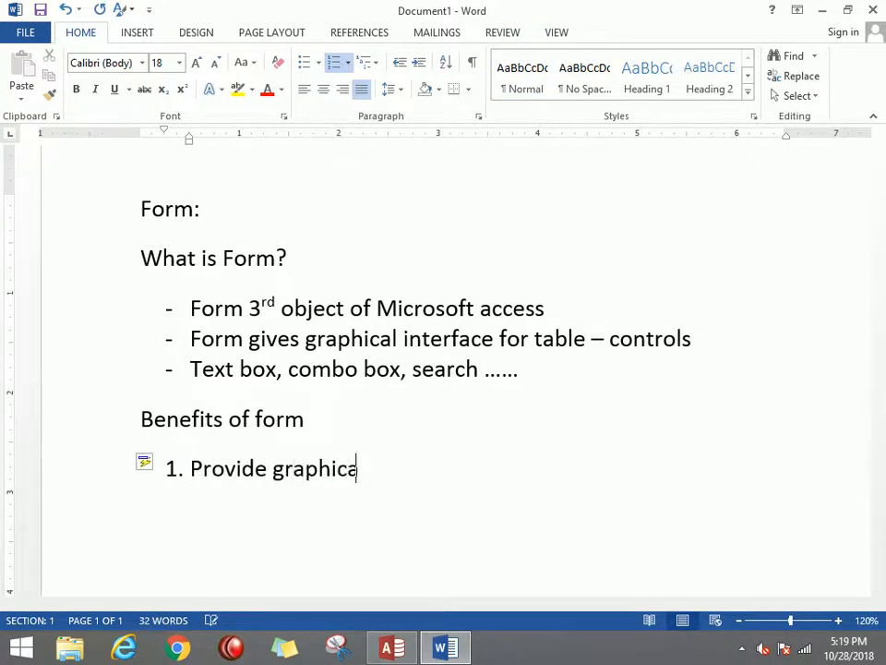
type("l uint")
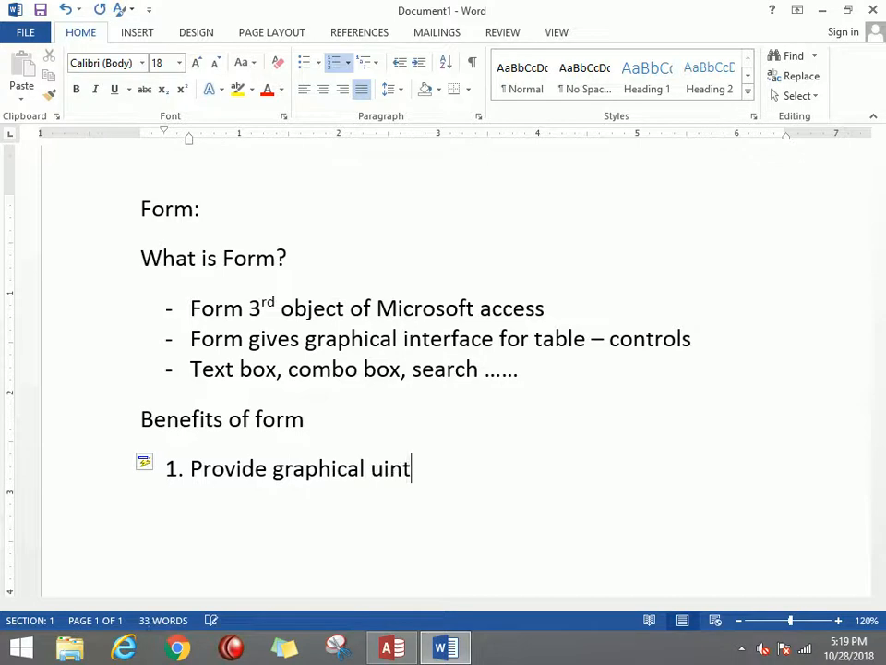
type("erface f")
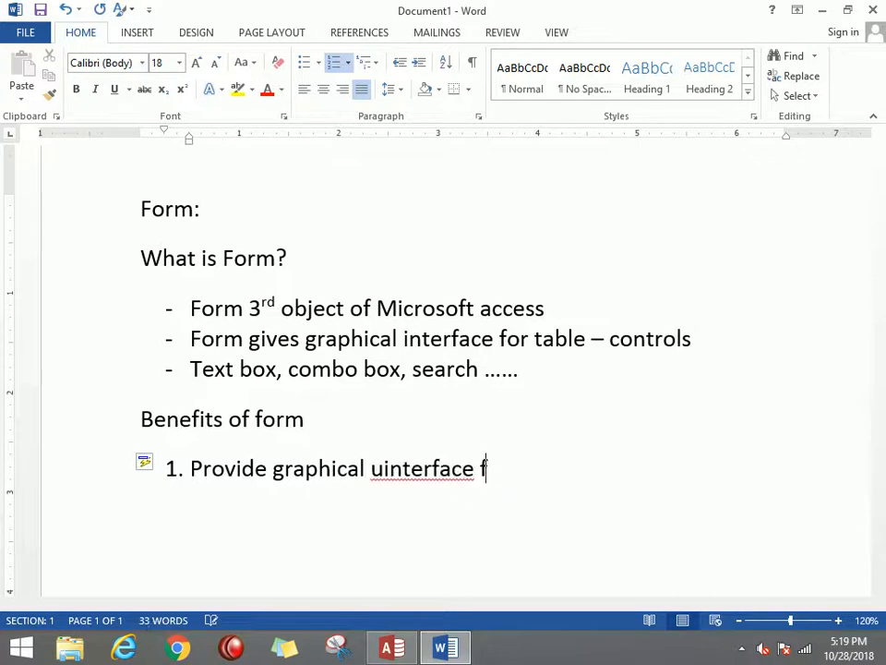
type("or user")
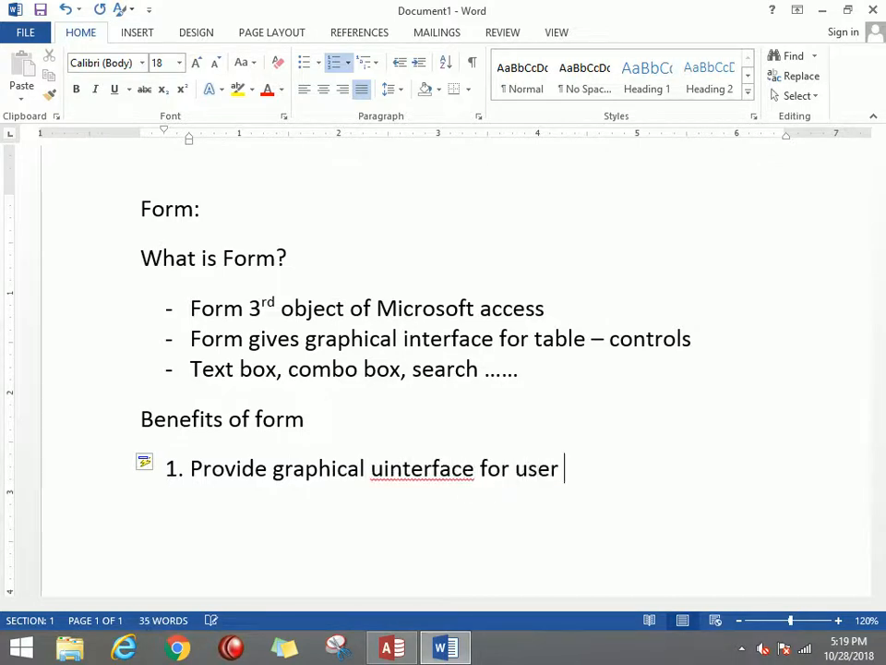
right_click(411, 468)
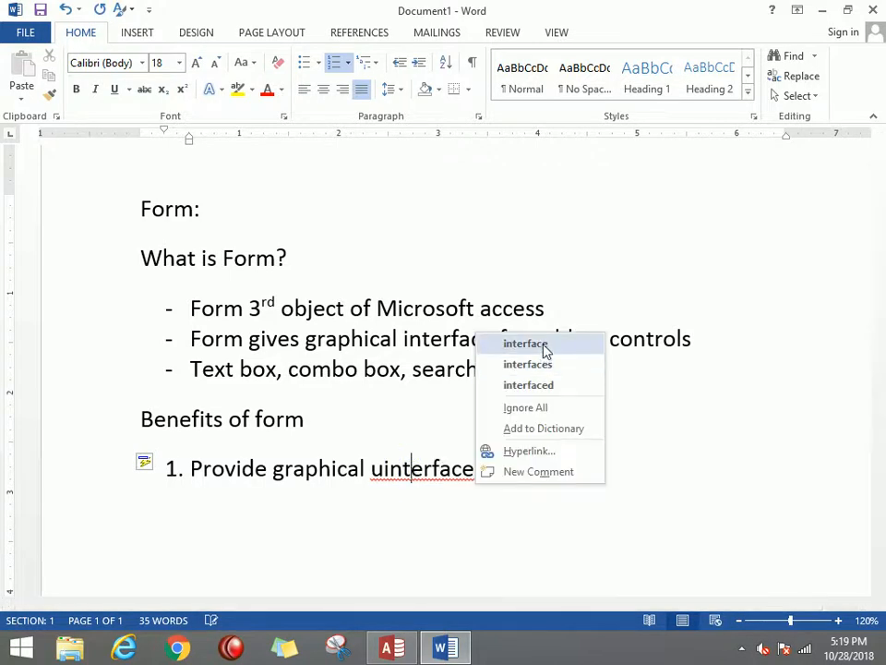
key("Escape")
left_click(608, 464)
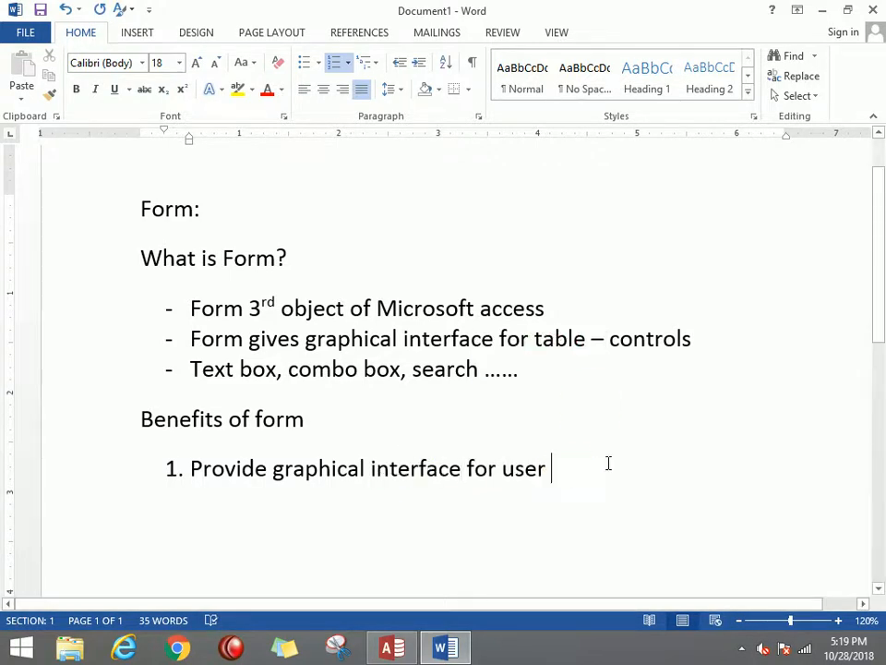
Extend the first numbered benefit with "[tabs, buttons, images etc….." and start a second numbered item
type("[")
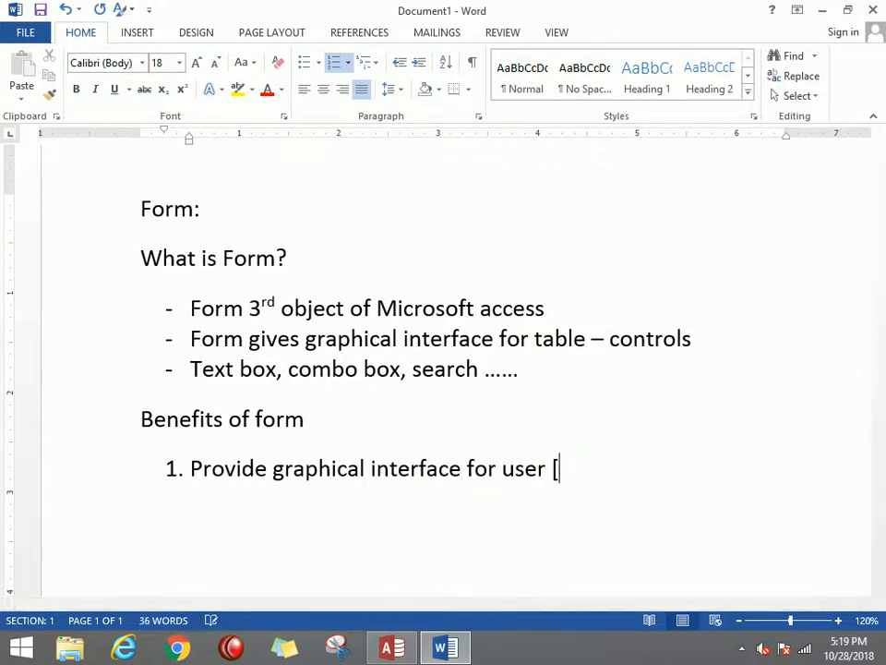
type("tabs")
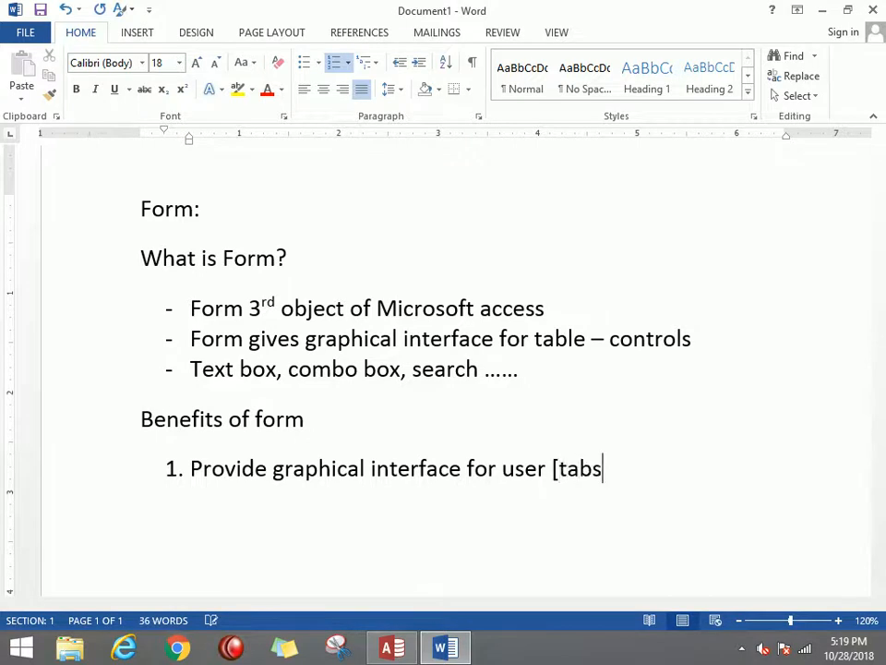
type(", buttons")
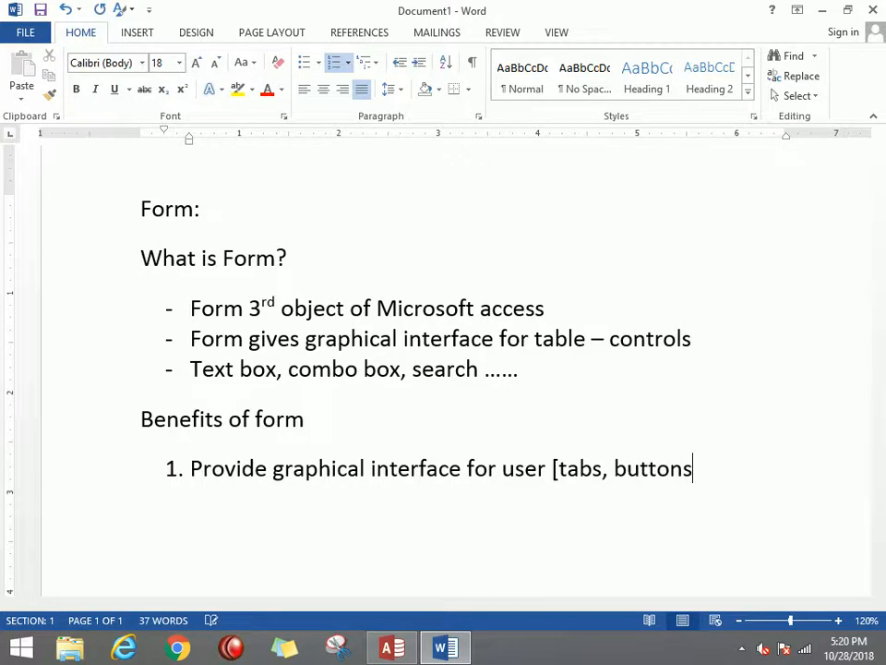
type(", images ")
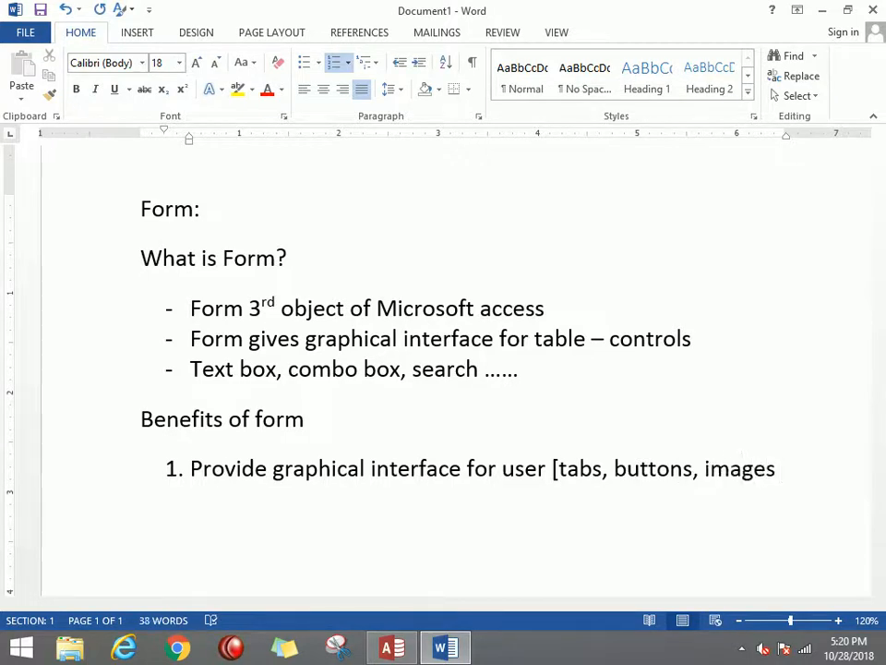
type("etc.....")
key("Return")
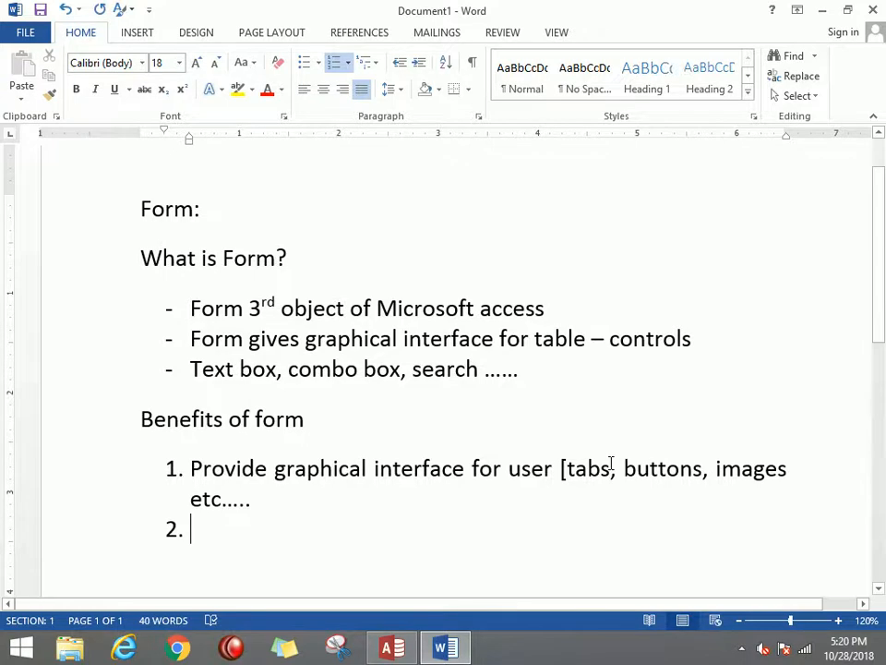
Enter "Easy to handle task" as the second numbered benefit and begin an unnumbered indented line below it
scroll(610, 464, "down", 3)
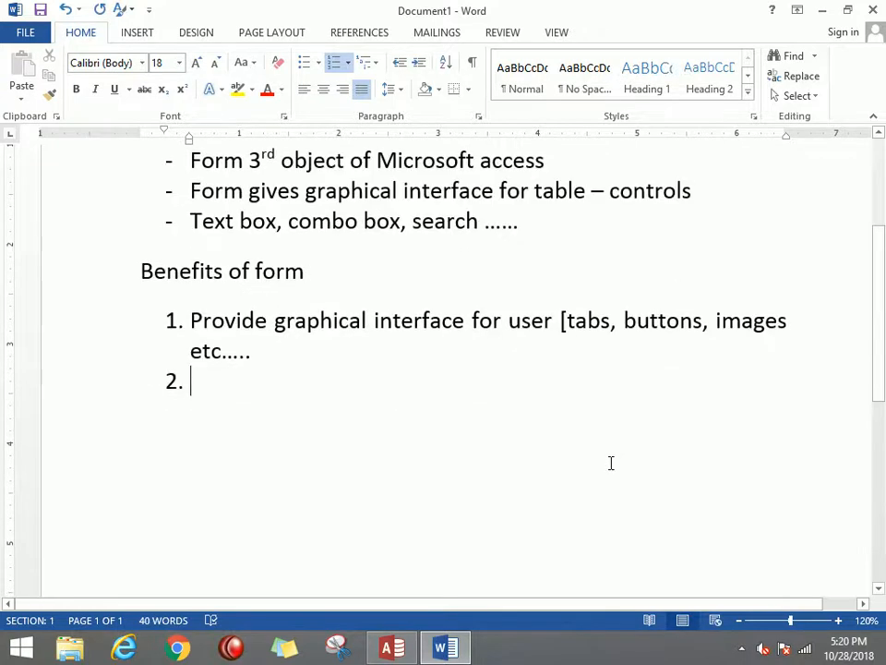
type("ea")
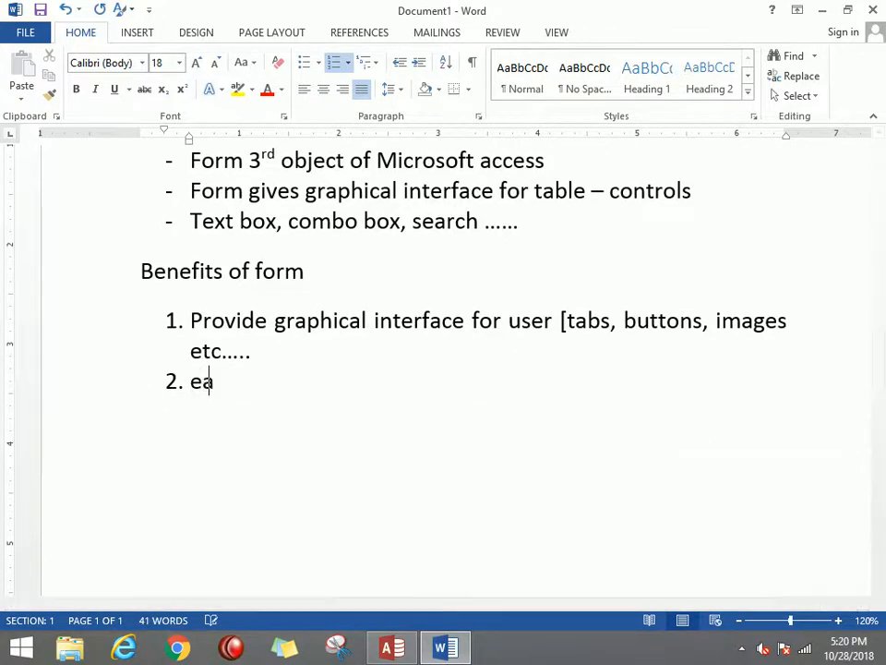
type("sy to handl")
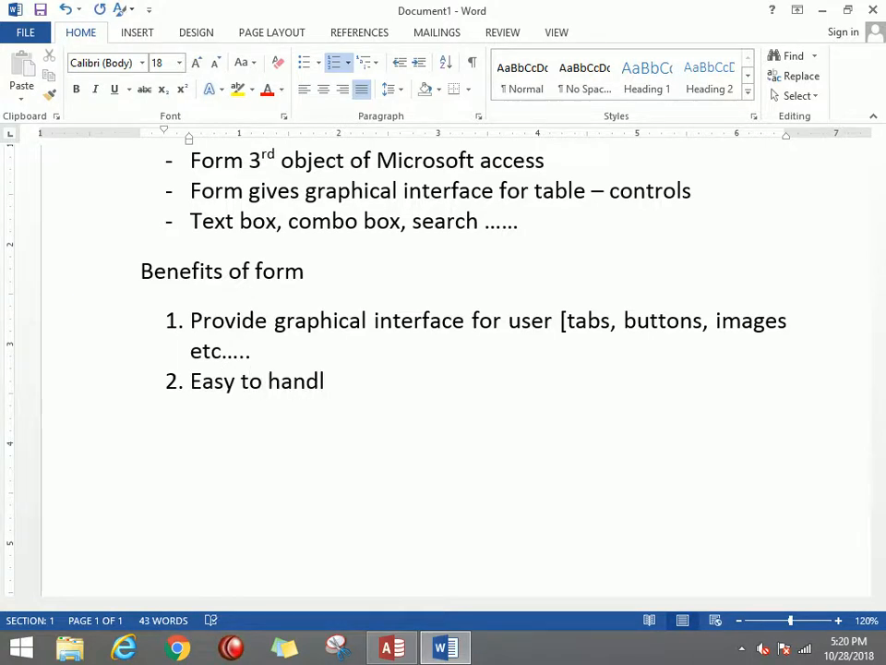
type("e task")
key("Return")
key("BackSpace")
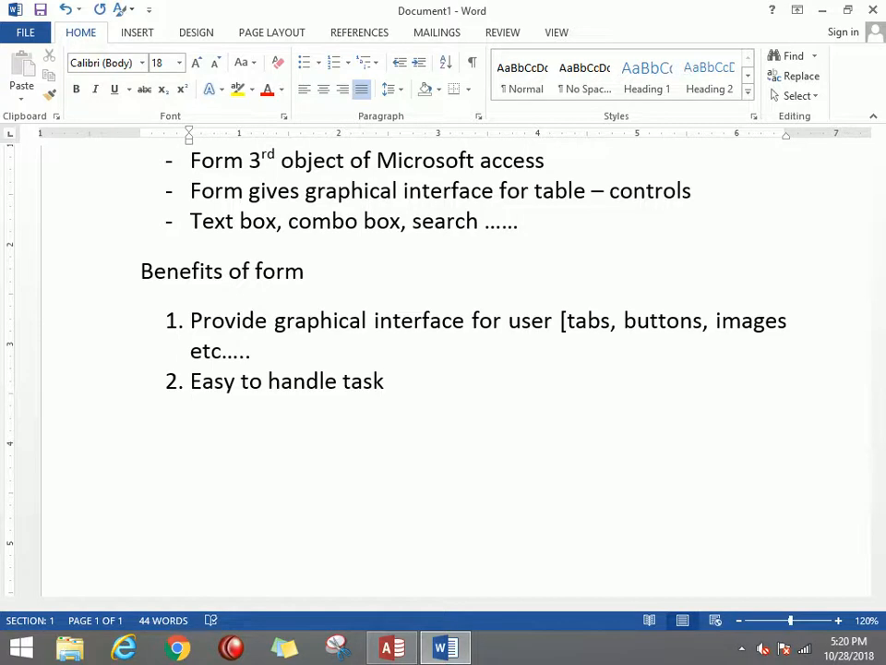
Add the unnumbered lines "Add record" and "Delete record" below the second benefit
type("add record")
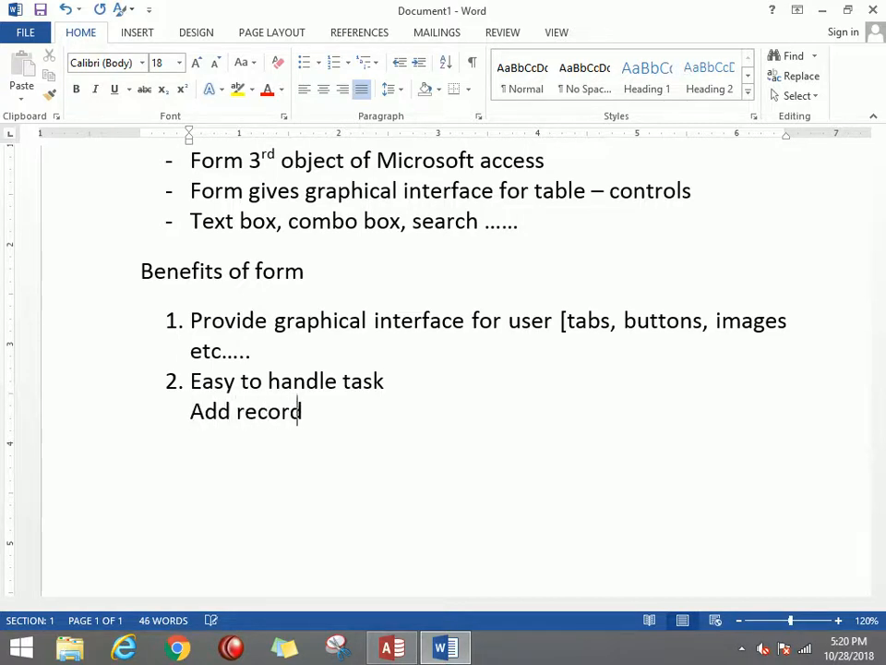
key("Return")
type("delete d")
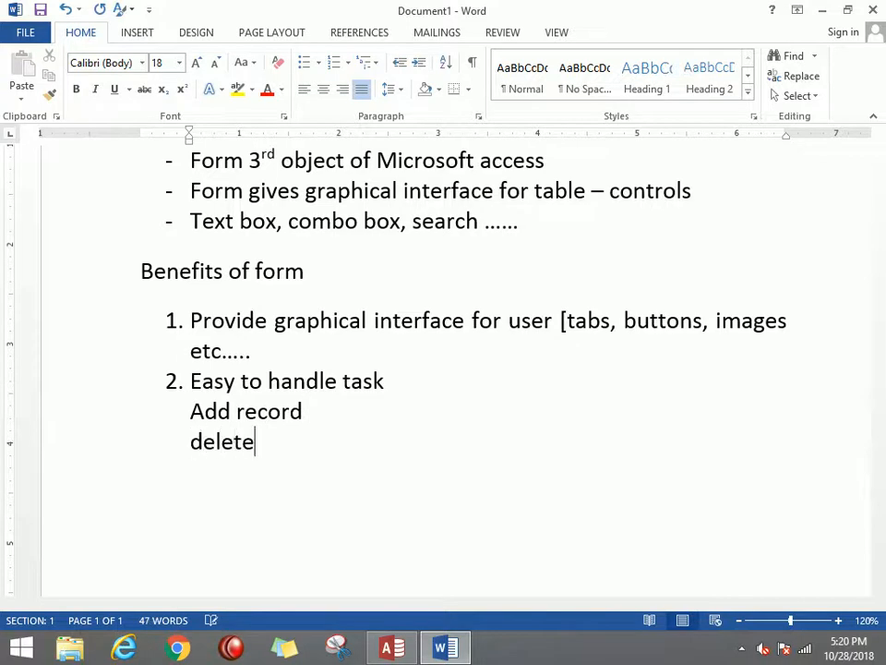
key("BackSpace")
key("BackSpace")
type("r")
key("BackSpace")
key("BackSpace")
type("record")
key("Return")
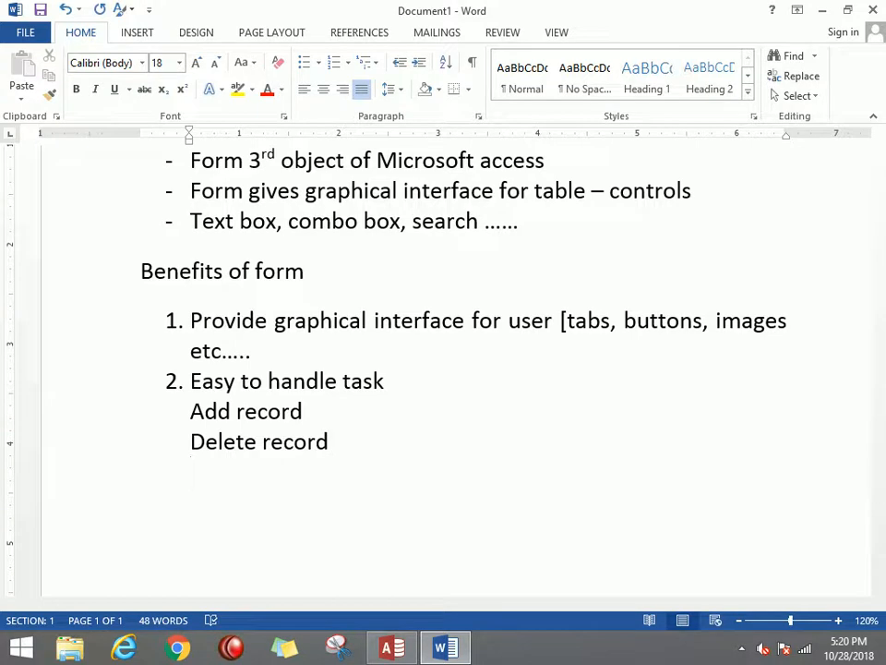
Add the lines "Find record" and "Next record" below "Delete record", correcting the spelling of "Next"
type("find record")
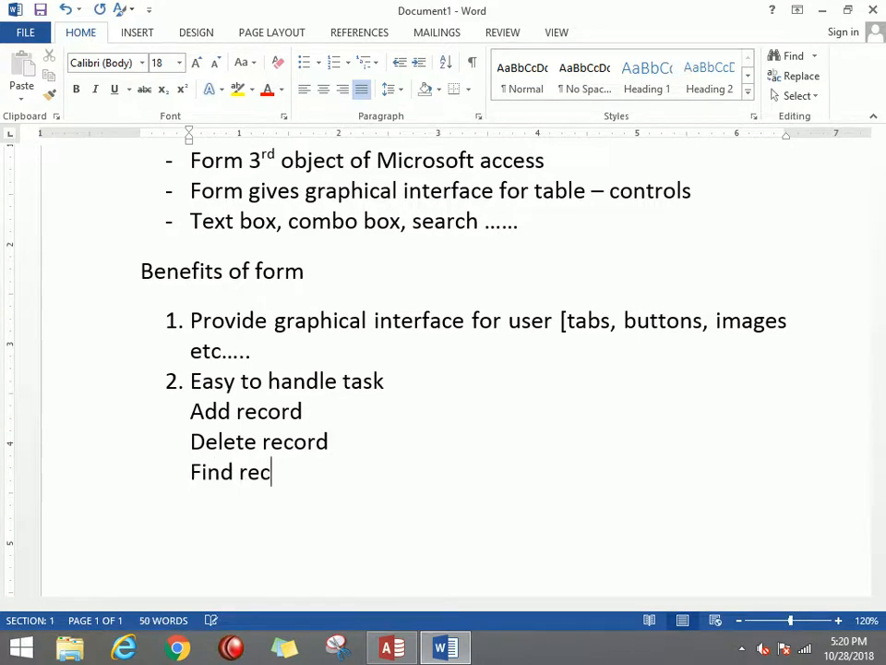
key("Return")
type("net")
key("BackSpace")
type("st re")
key("BackSpace")
key("BackSpace")
key("BackSpace")
key("BackSpace")
key("BackSpace")
type("xt record")
key("Return")
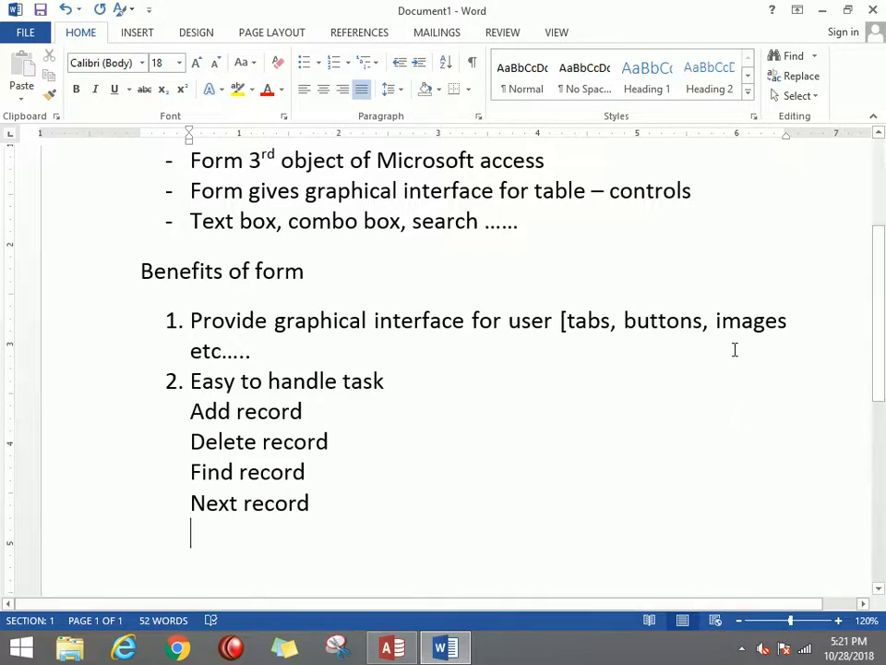
Switch to Access and create a form from Table1
left_click(397, 653)
left_click(395, 646)
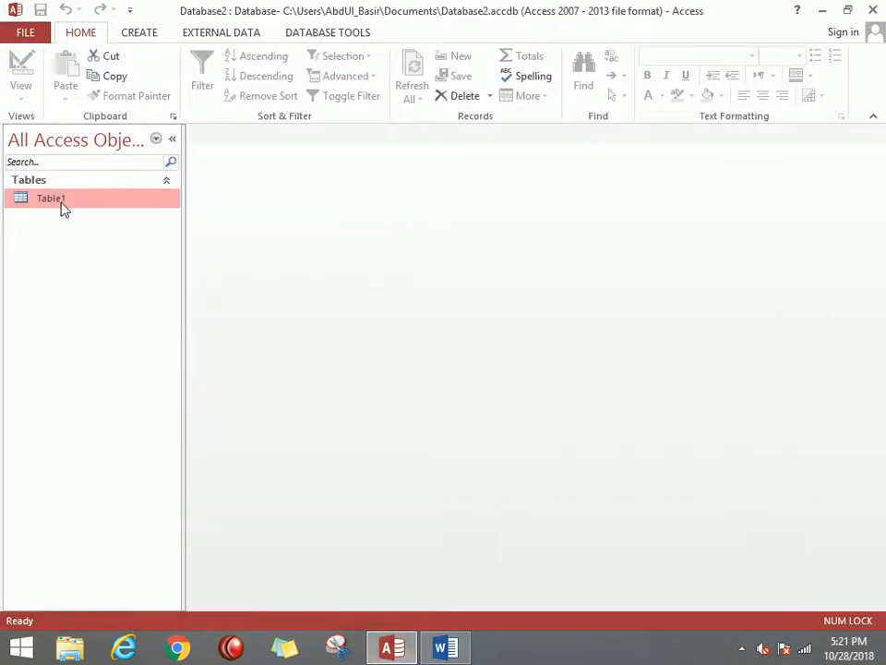
left_click(153, 35)
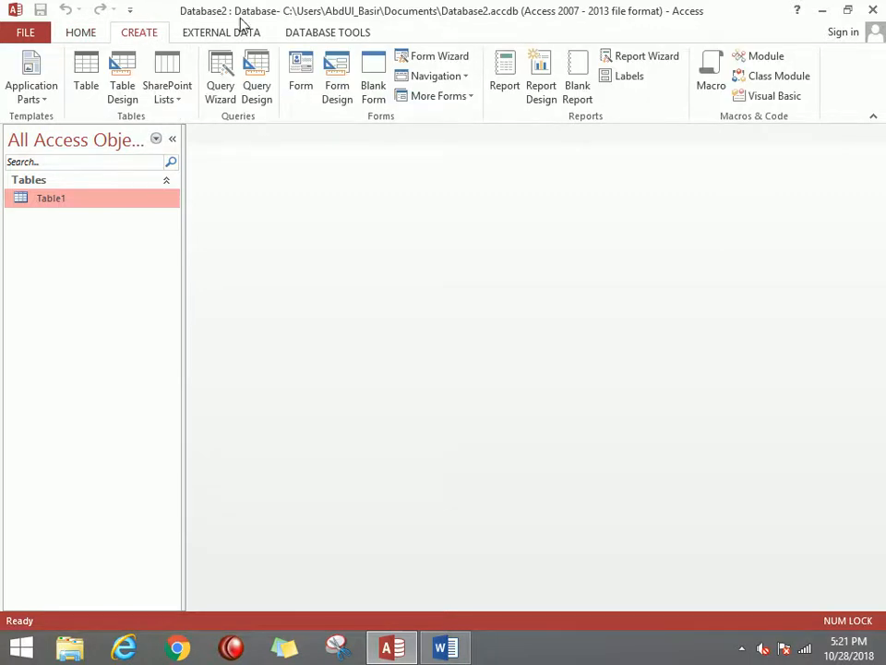
left_click(298, 78)
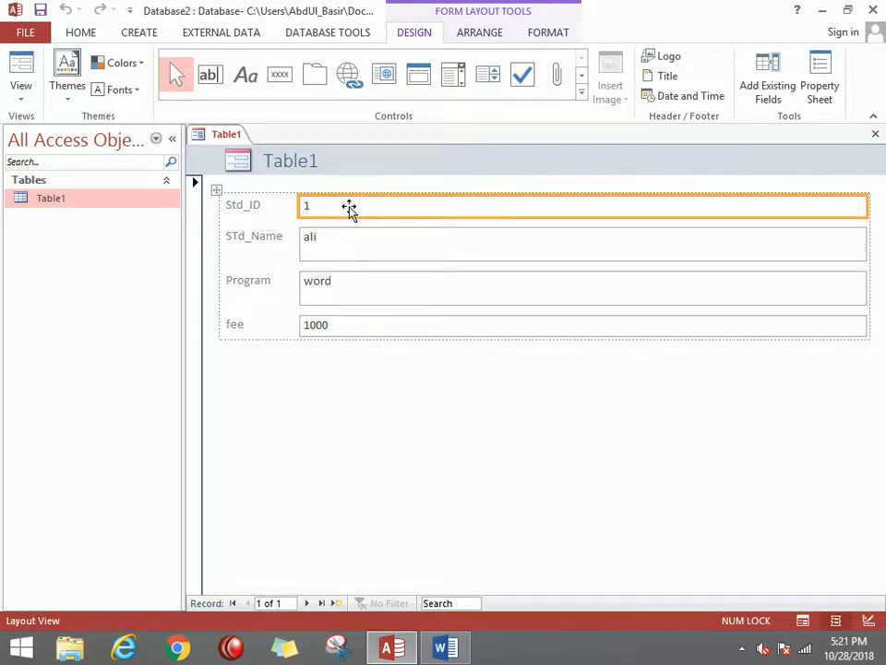
Step through the form's fields in Layout View, ending on the fee field
key("Tab")
key("Tab")
key("Tab")
key("Tab")
key("Tab")
key("Tab")
key("Tab")
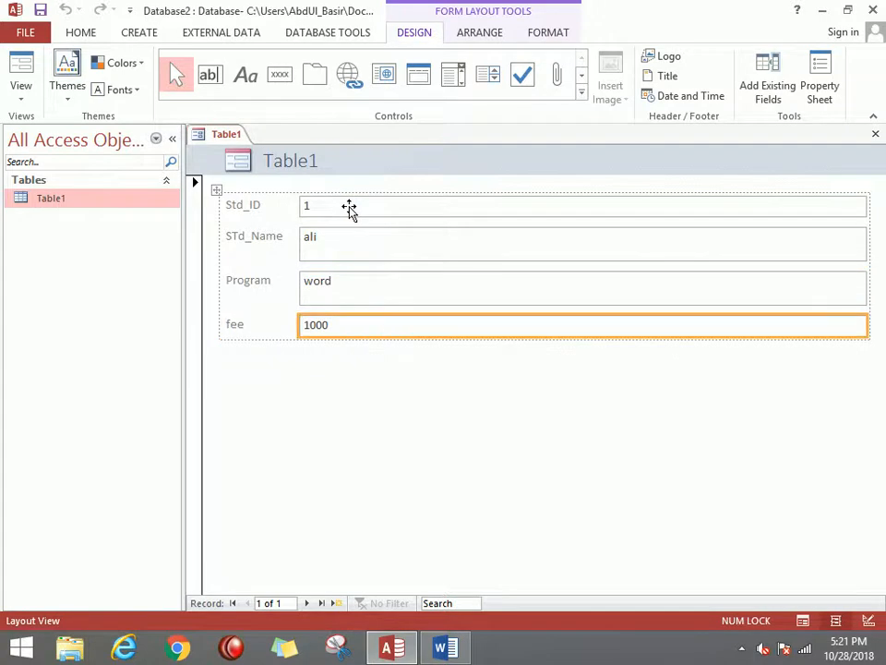
Switch the form to Form View and advance past the fee field to a new blank record
left_click(22, 96)
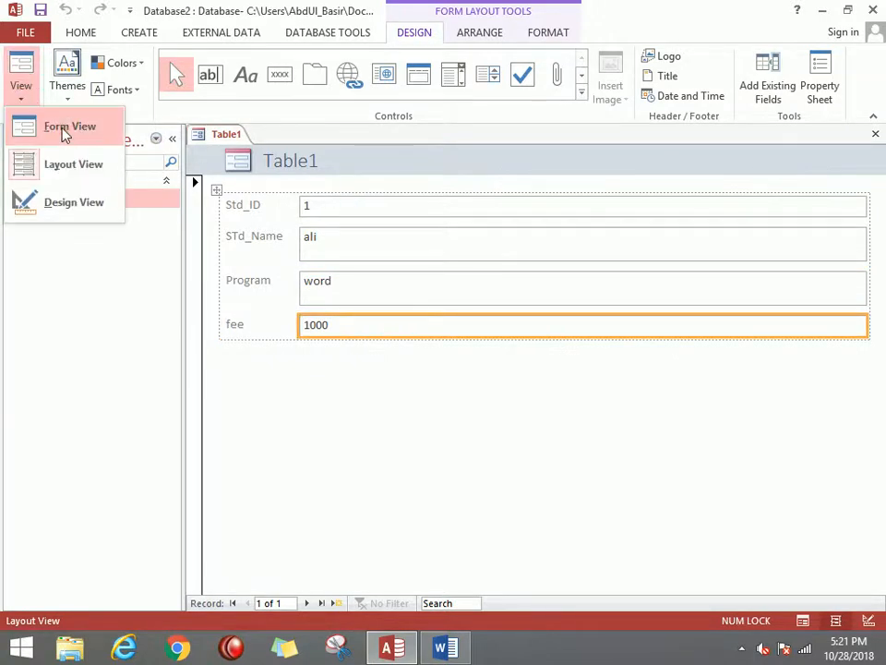
left_click(66, 132)
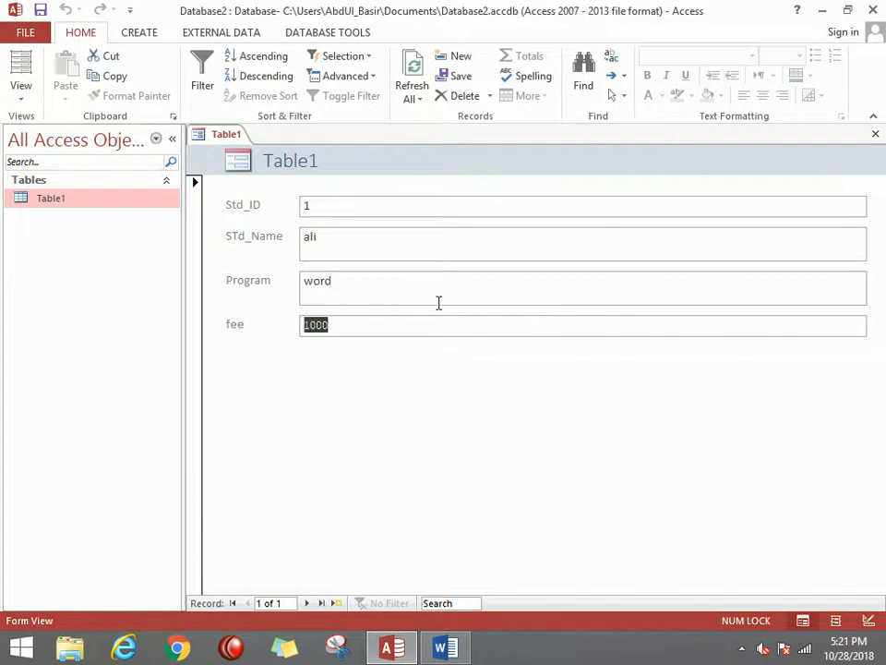
left_click(437, 320)
key("Tab")
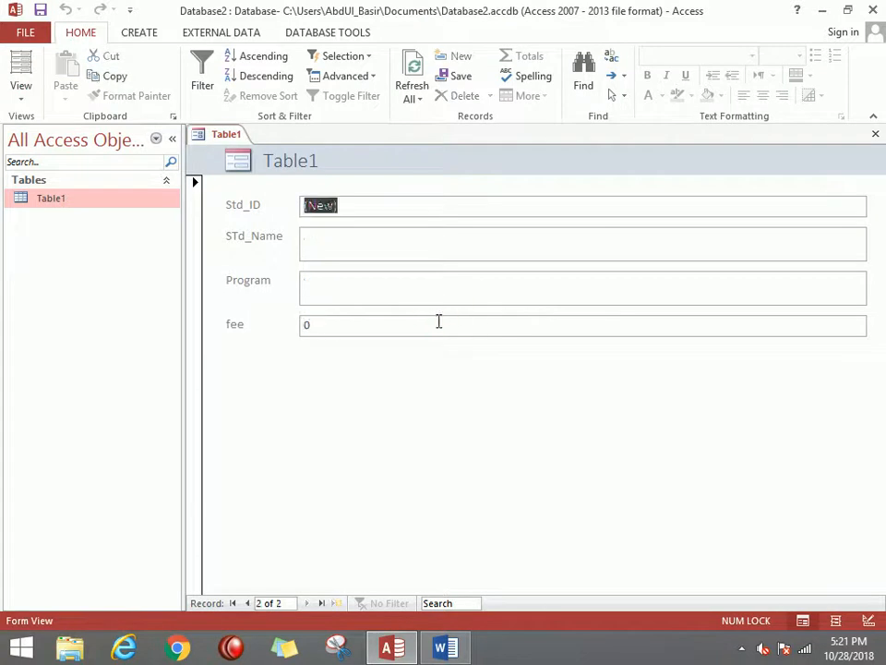
Fill in the new record with the student's name, program "excel" and fee 2000, and advance to another blank record
key("Tab")
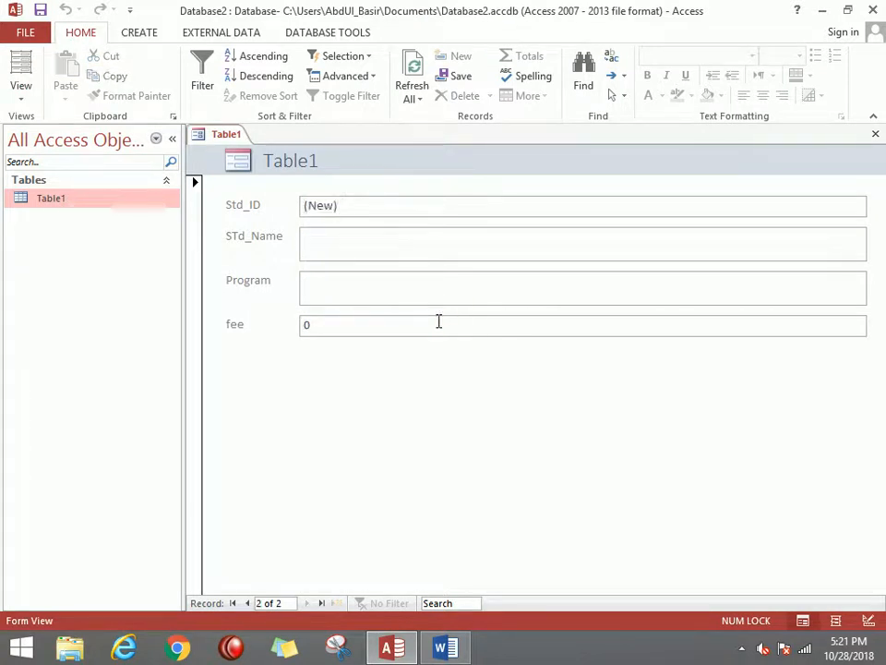
type("asad")
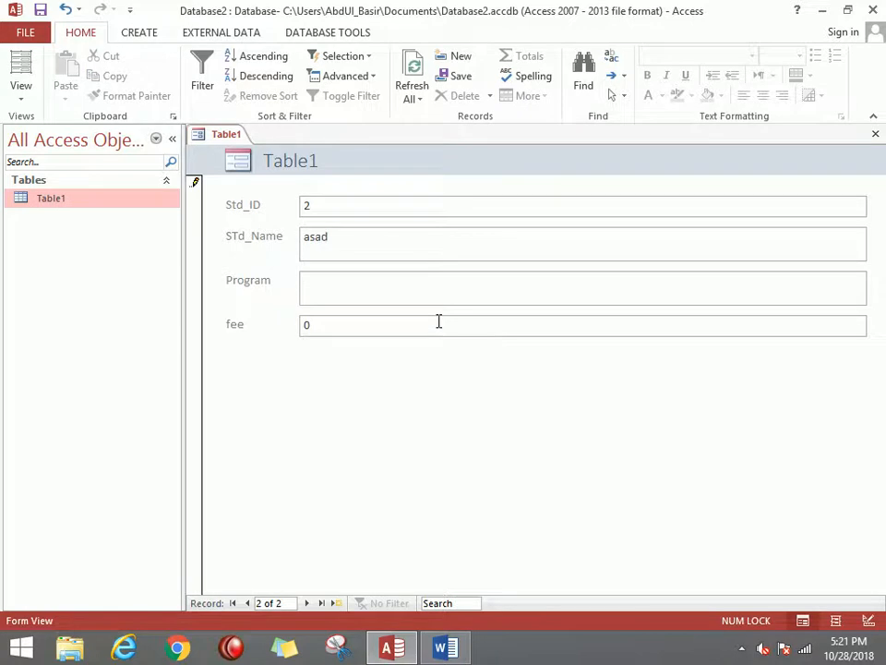
type("excel")
key("Tab")
type("20")
key("Tab")
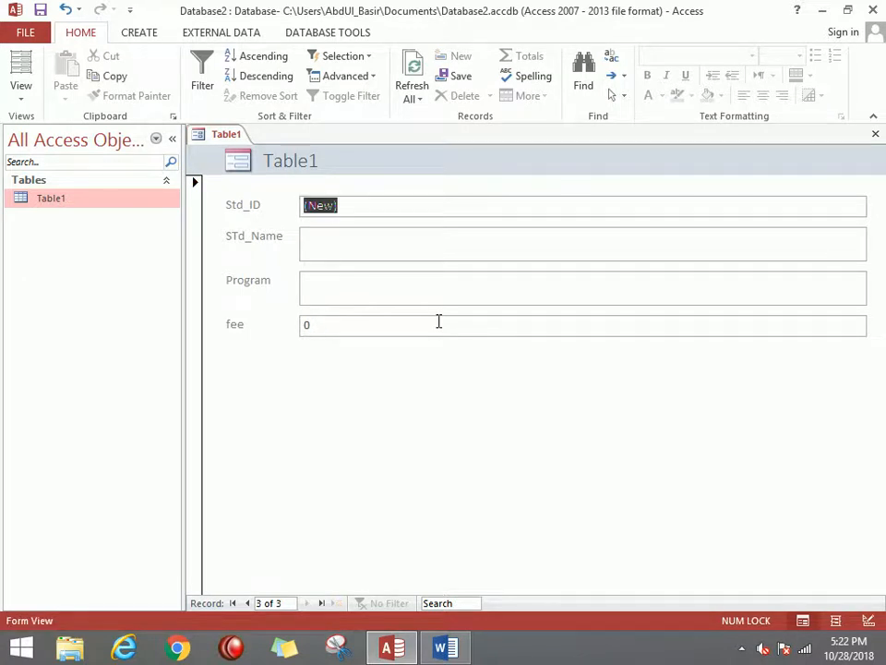
Fill in the third record with the student's name, program "access" and fee 2500, and advance to another blank record
key("Tab")
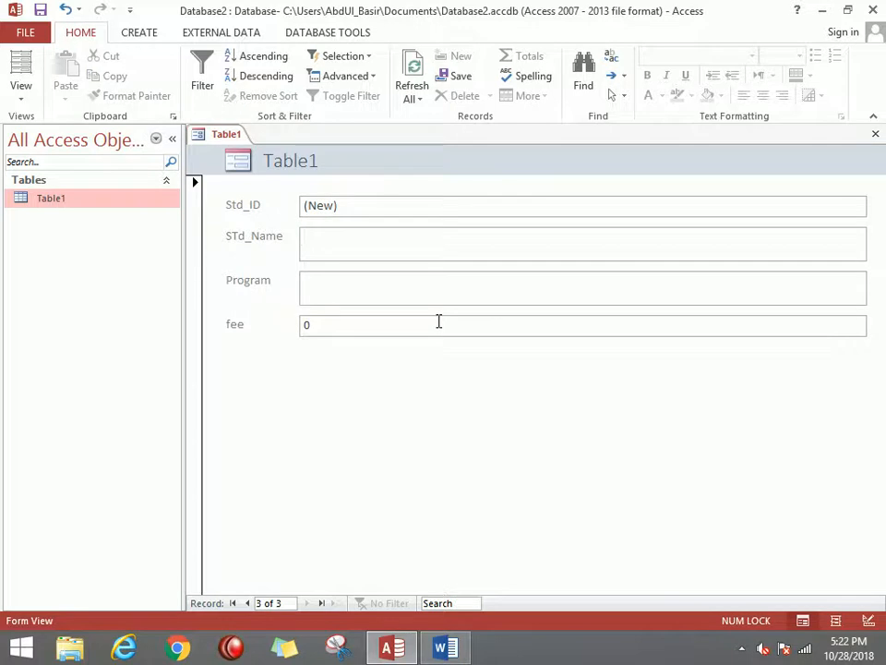
type("ham")
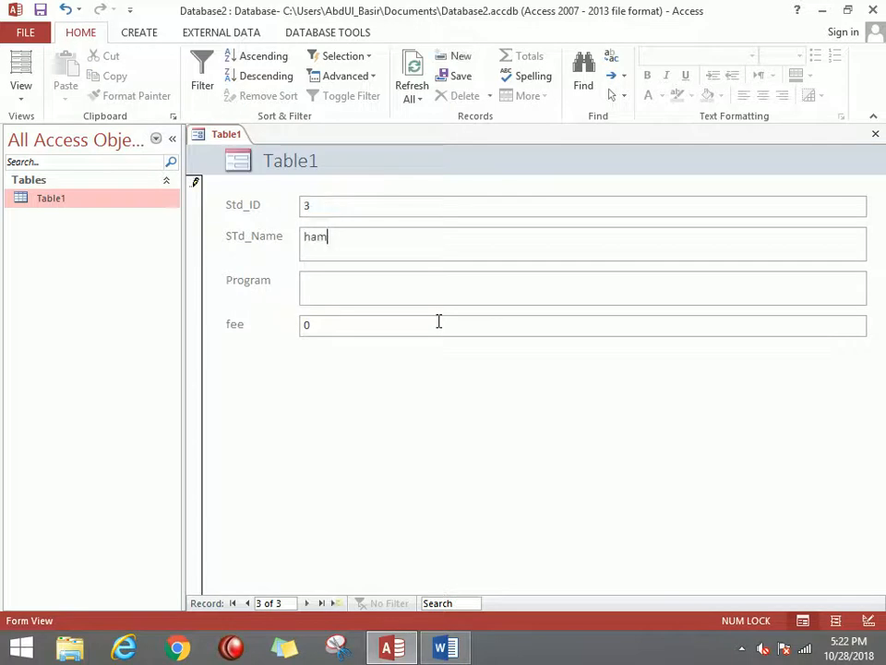
type("idaccess")
key("Tab")
type("25000")
key("Tab")
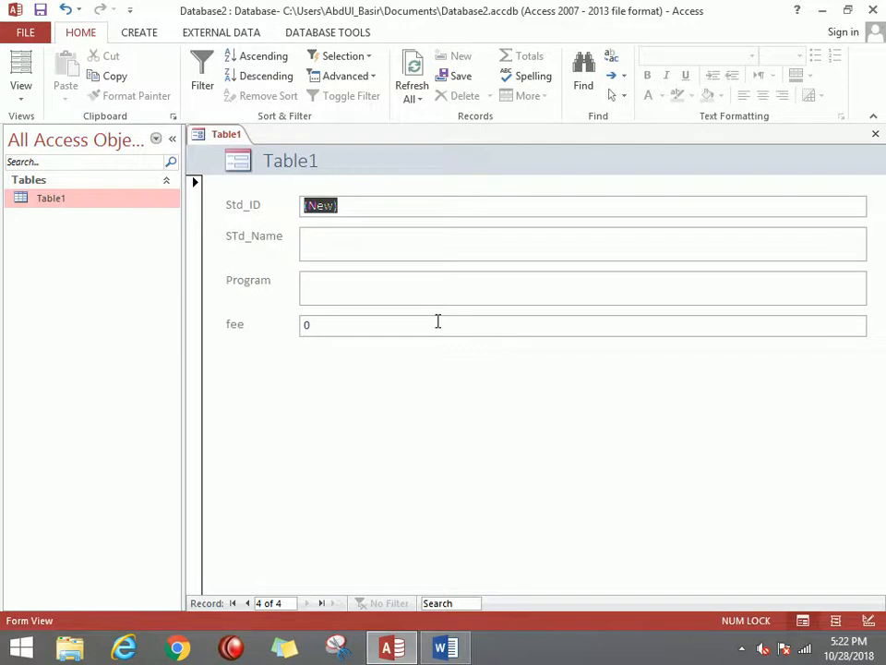
Open the Table1 datasheet to check the records entered through the form, and return to the form
left_click(56, 201)
left_click(55, 200)
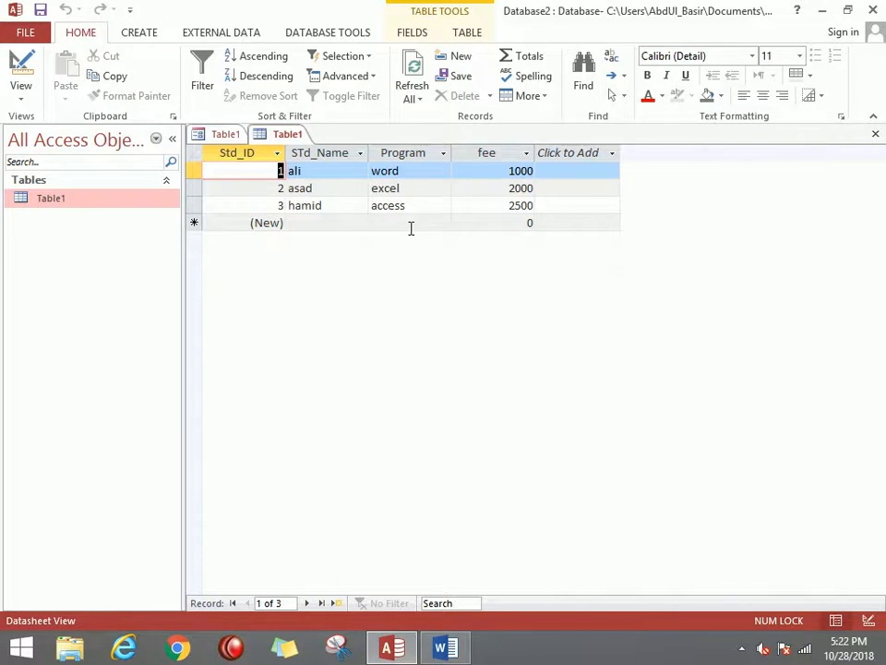
left_click(223, 135)
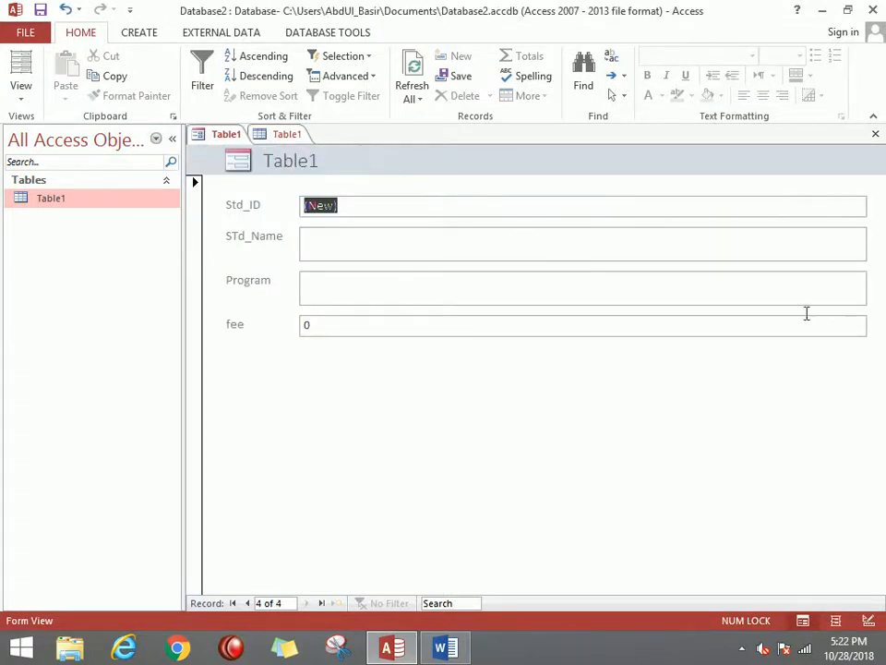
Switch the Table1 form to Design View and narrow its field text boxes to end at about 4 on the horizontal ruler
left_click(32, 96)
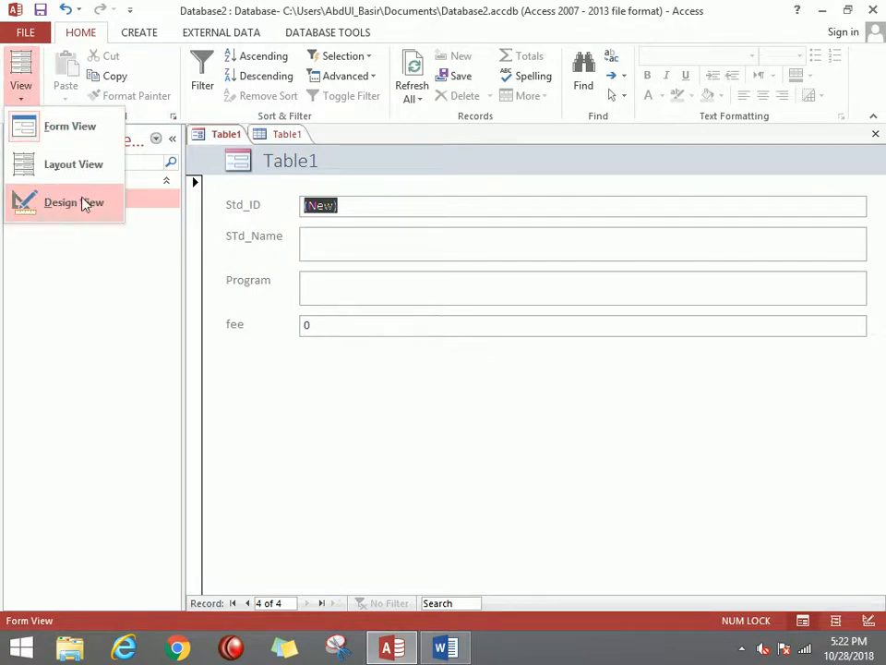
left_click(84, 203)
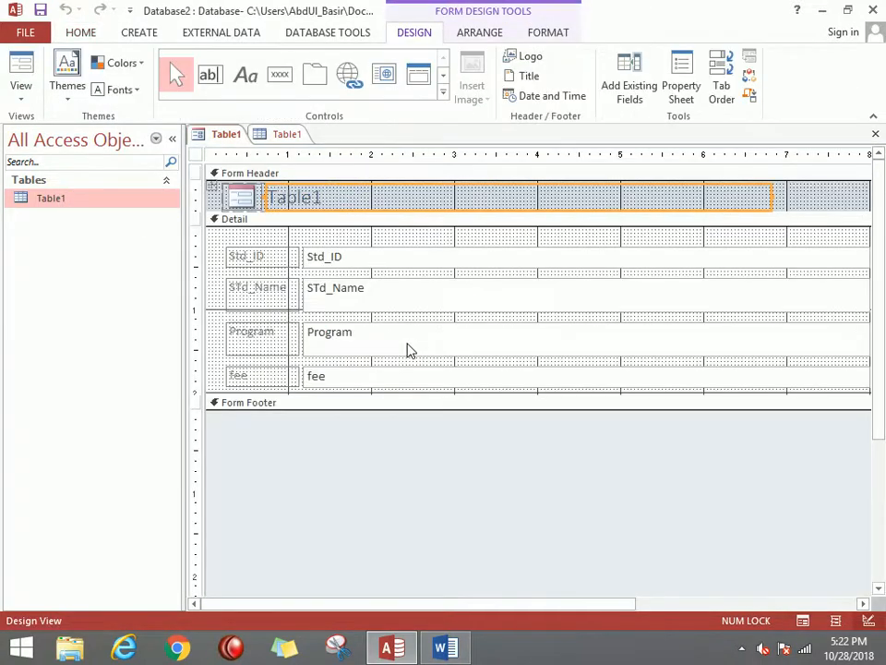
scroll(431, 364, "down", 2)
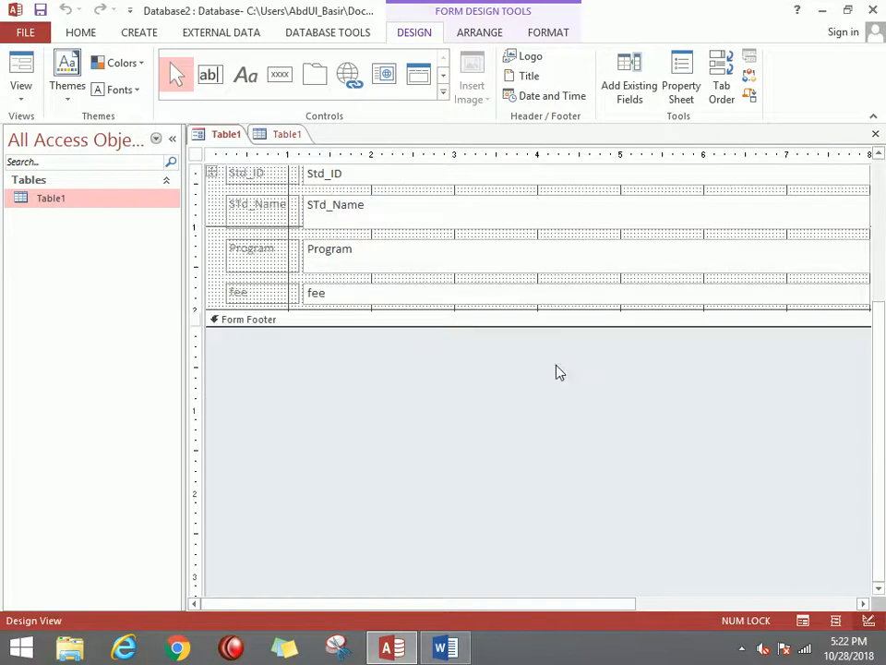
left_click_drag(877, 561, 876, 509)
left_click_drag(629, 602, 649, 603)
left_click(831, 246)
left_click(827, 201, "shift")
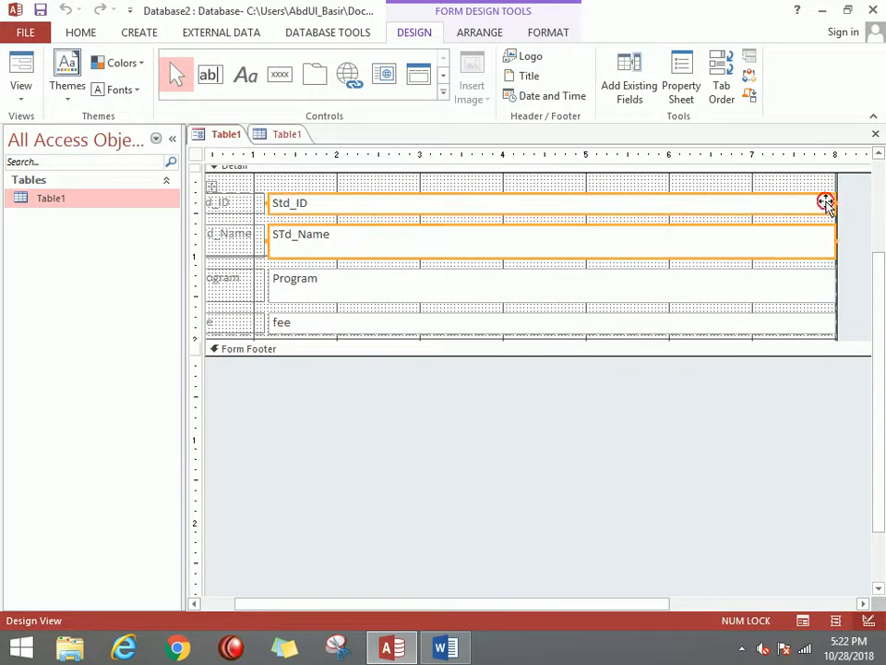
left_click_drag(834, 280, 501, 269)
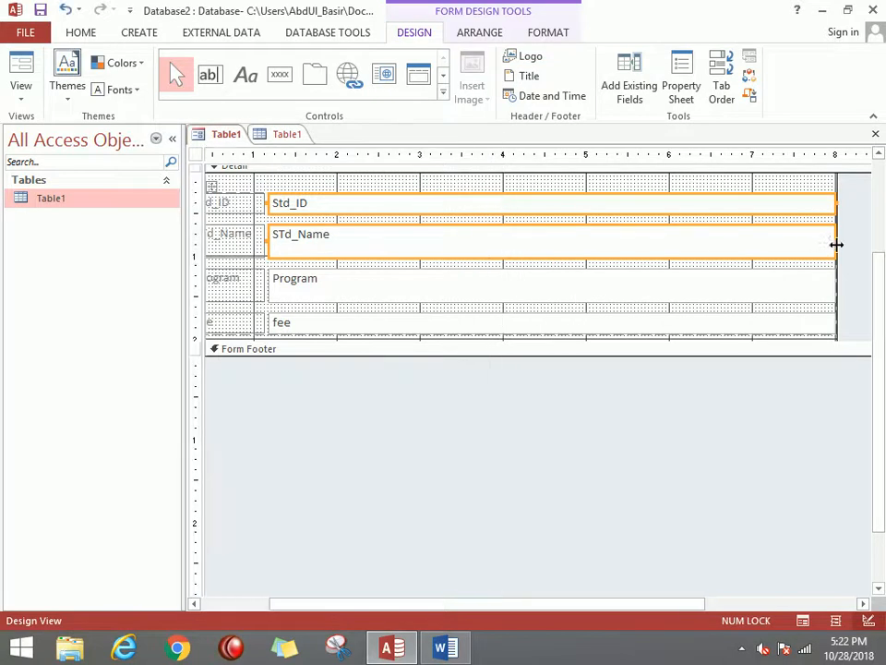
left_click_drag(836, 241, 505, 239)
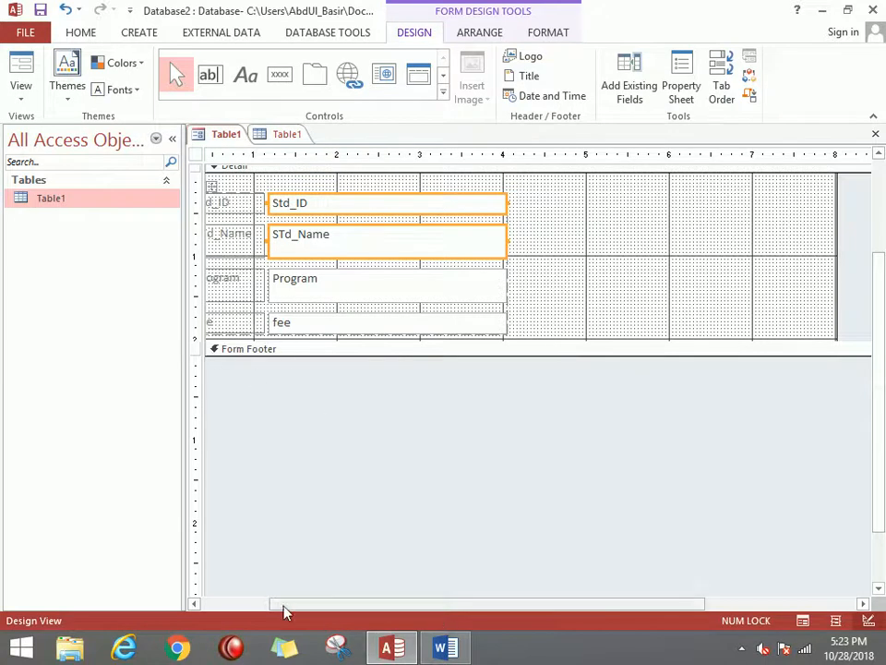
Widen the form's four field text boxes to end at about 4.3 on the horizontal ruler
left_click_drag(282, 604, 204, 604)
left_click(259, 210)
left_click(269, 235)
left_click(279, 279)
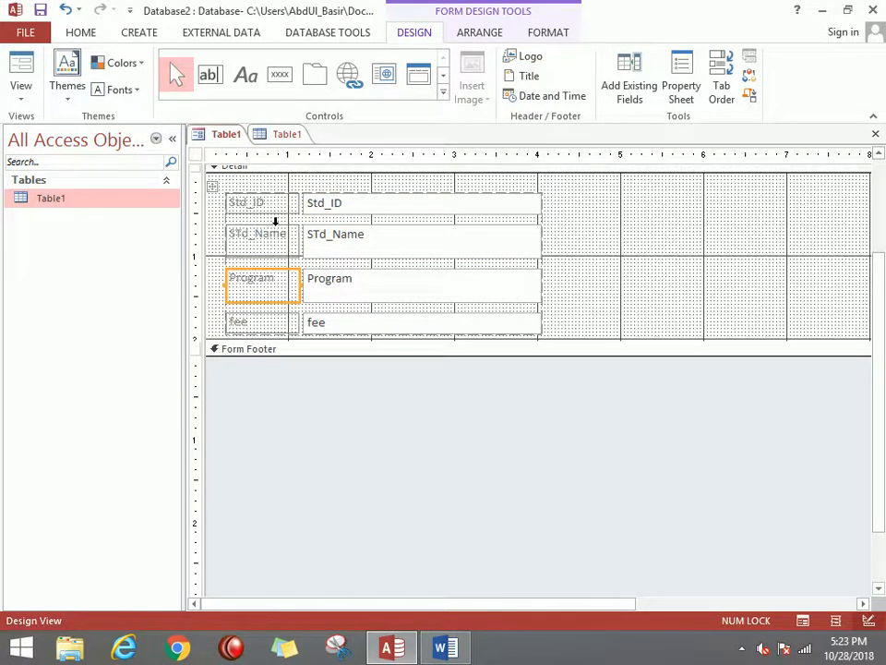
left_click(540, 204)
Select all four fields together with their labels and remove their control layout
left_click_drag(540, 204, 236, 347)
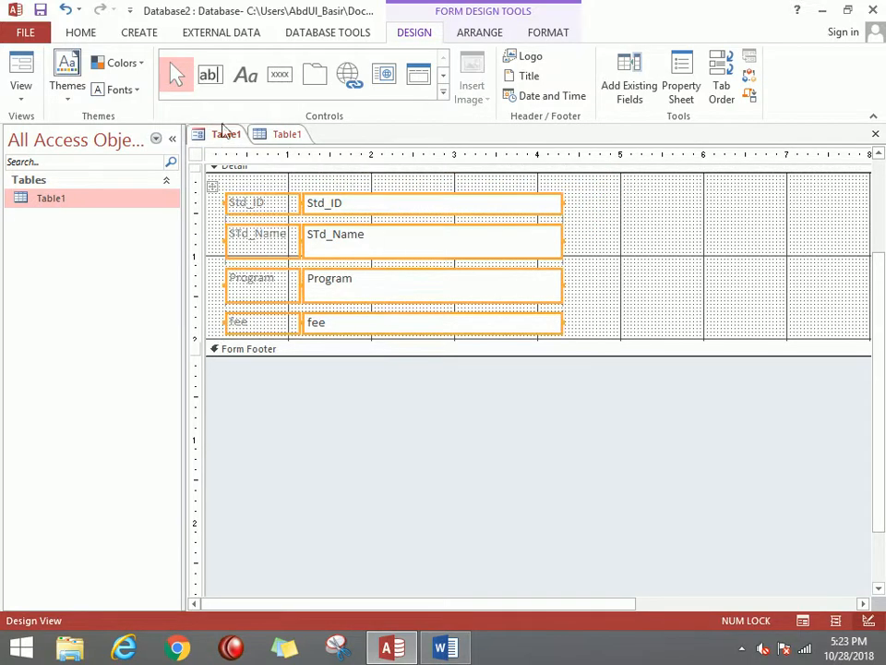
left_click(497, 34)
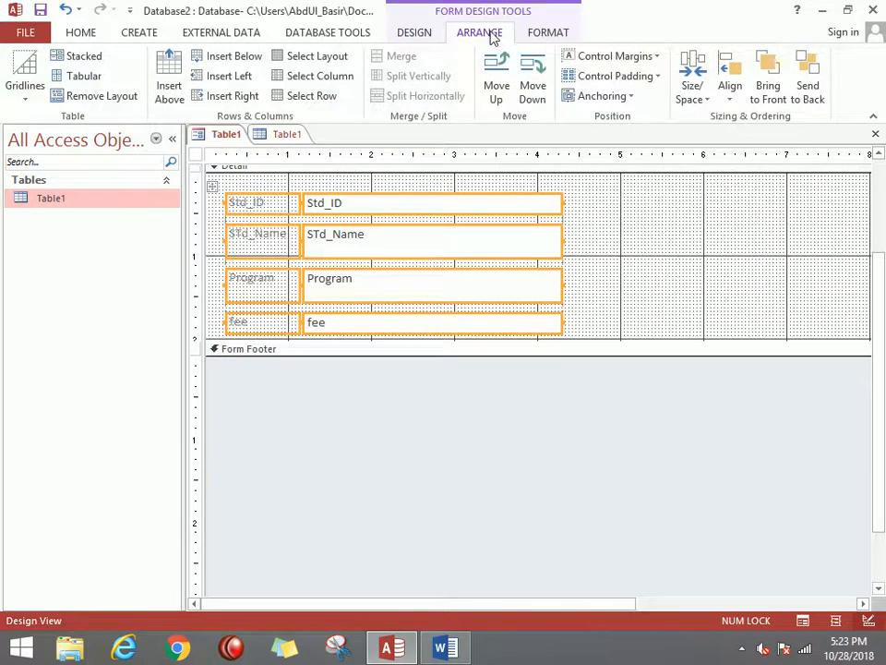
left_click(115, 100)
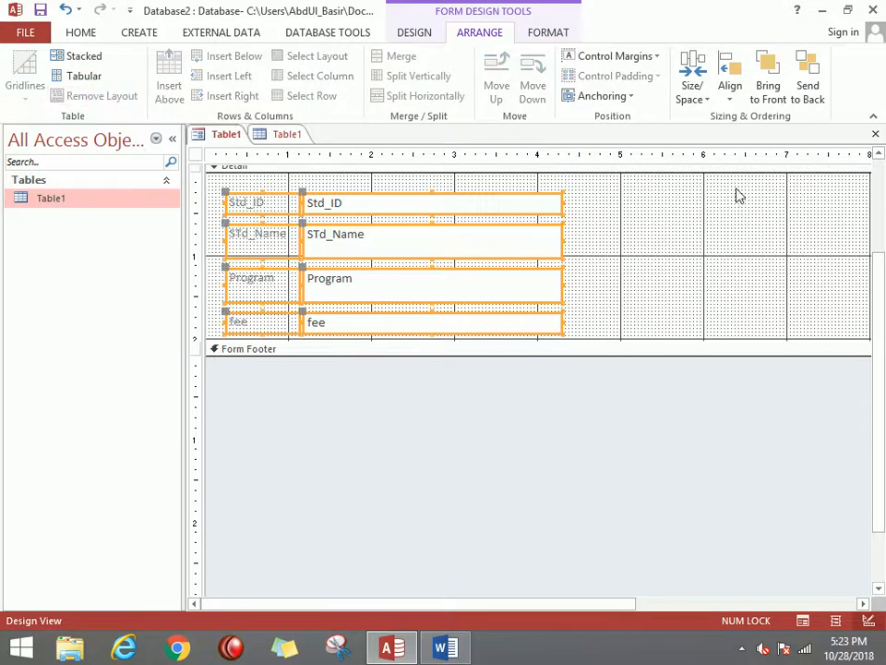
Move the fee field with its label slightly up and left on its own, and preview the form in Form View
left_click(649, 211)
left_click(534, 202)
left_click(555, 246)
left_click(555, 289)
left_click(556, 322)
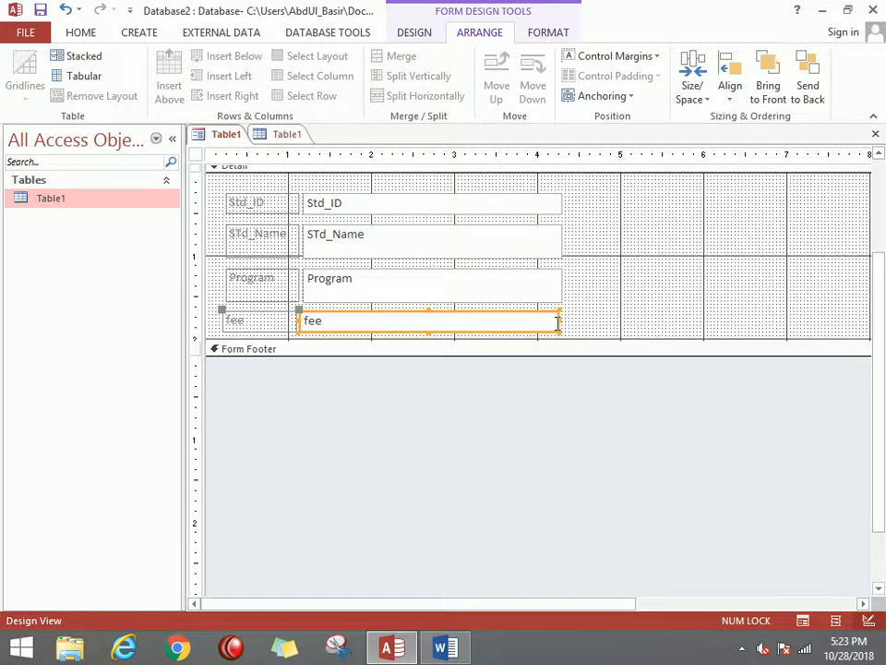
left_click(78, 33)
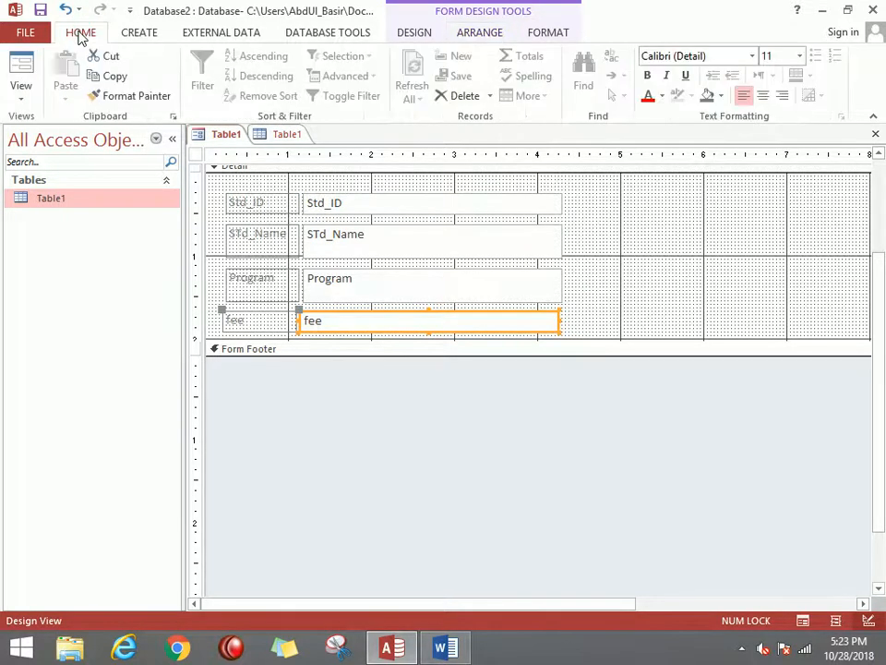
left_click(25, 101)
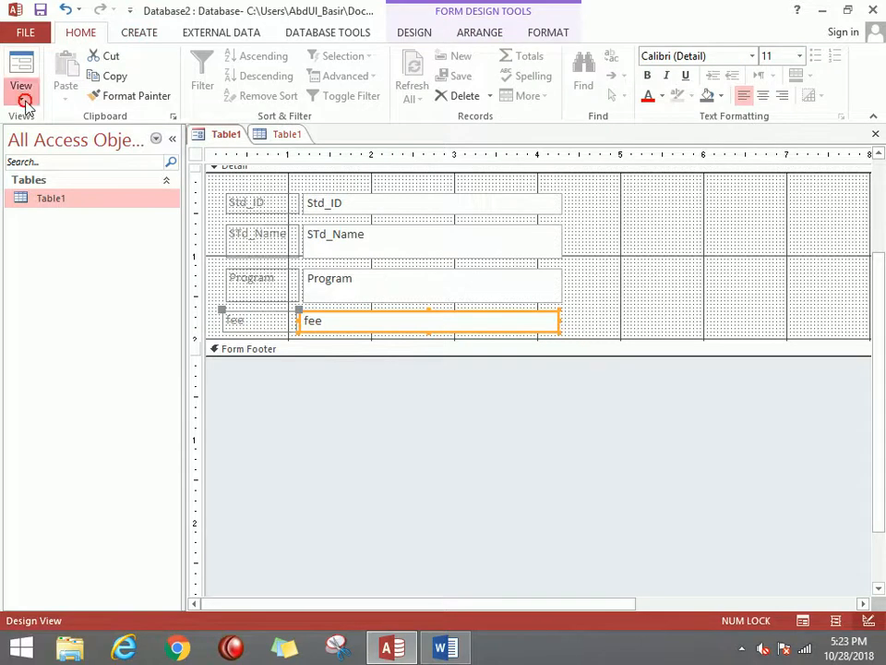
left_click(82, 138)
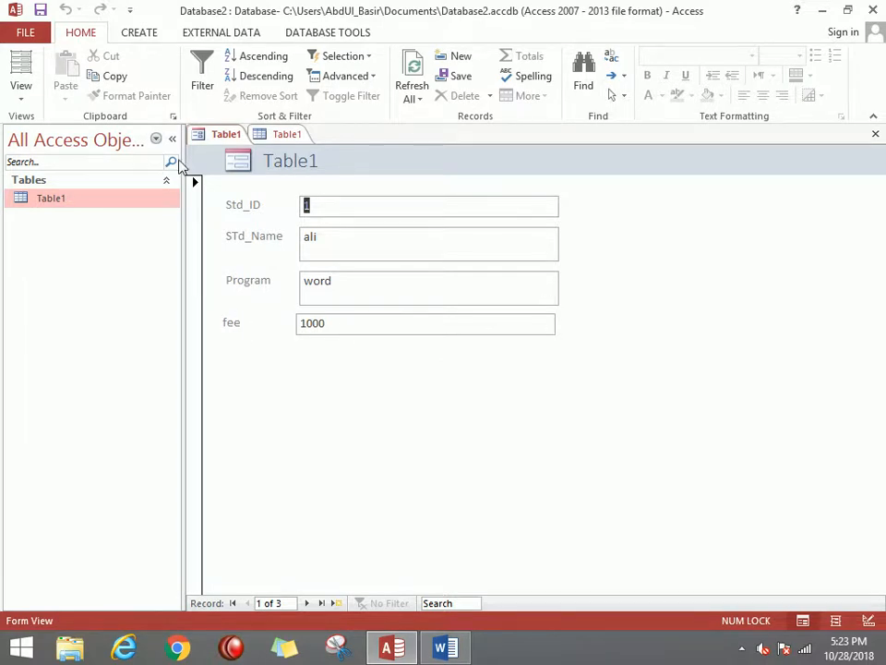
Realign the fee field and its label with the fields above in Design View, check it in Form View, and return to Design View
left_click(19, 89)
left_click(72, 202)
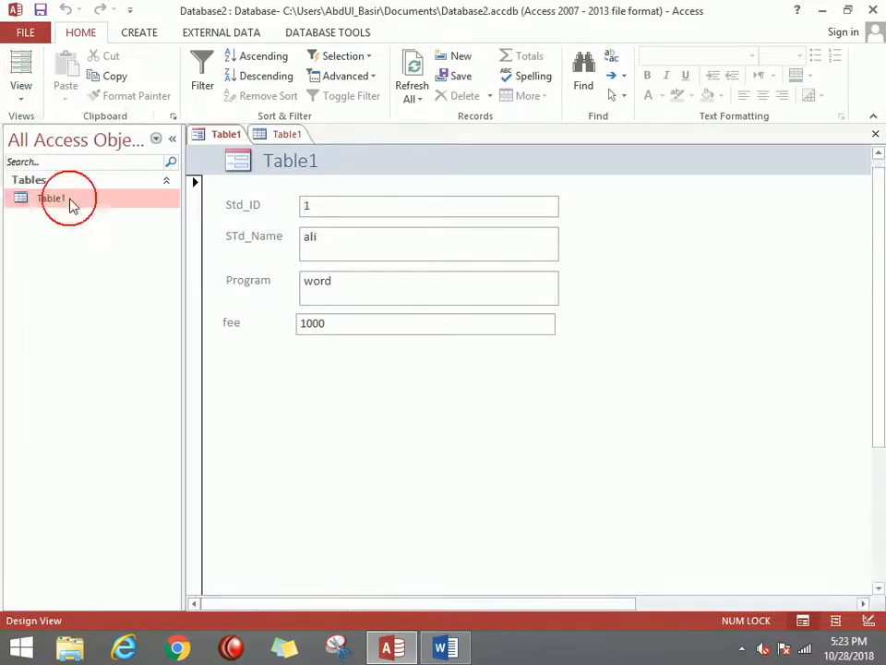
key("Right")
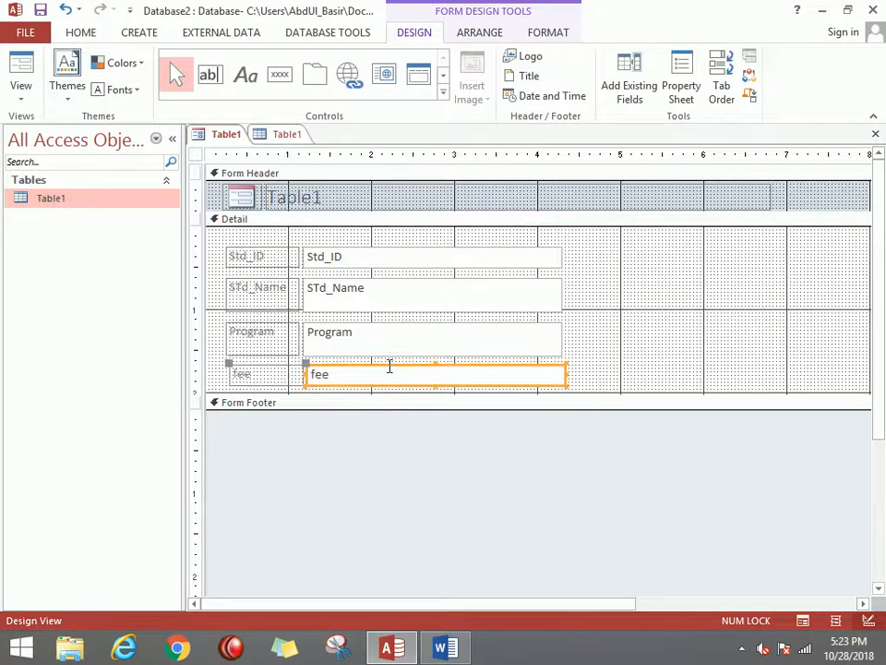
key("Left")
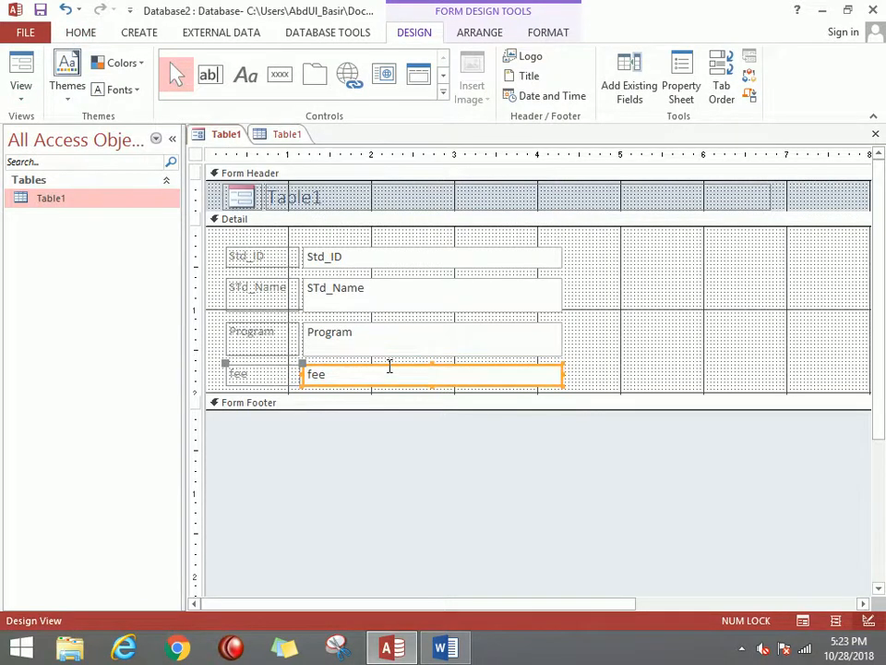
left_click(22, 70)
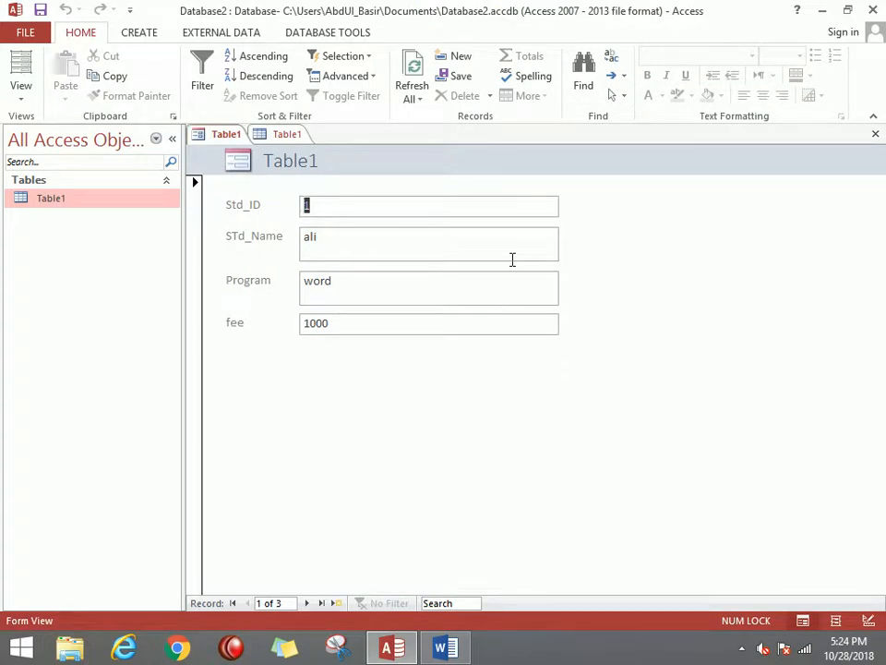
left_click(26, 97)
left_click(81, 203)
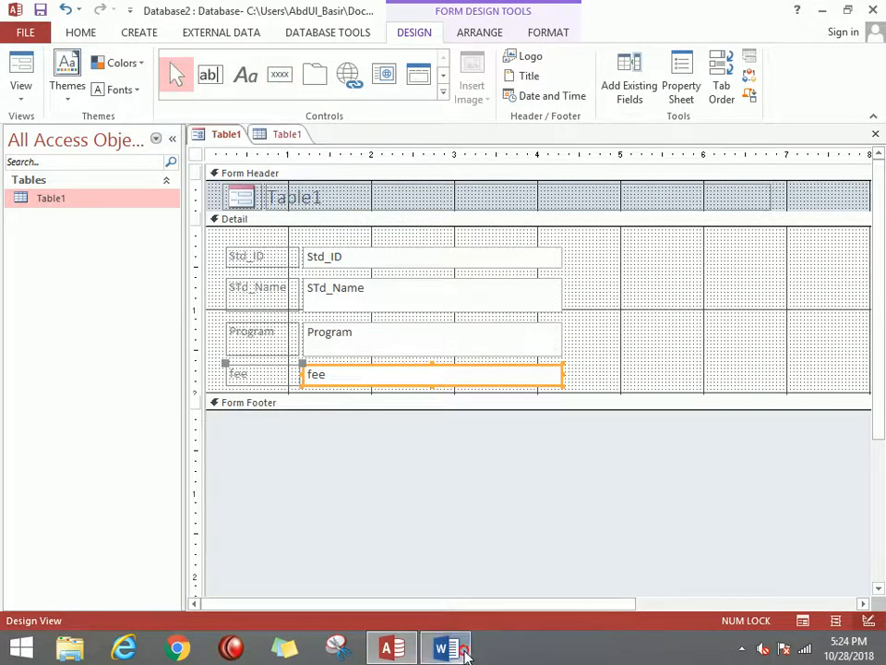
Switch to the Word notes and add the heading "Operations" below the benefits list, leaving a gap above it
left_click(452, 650)
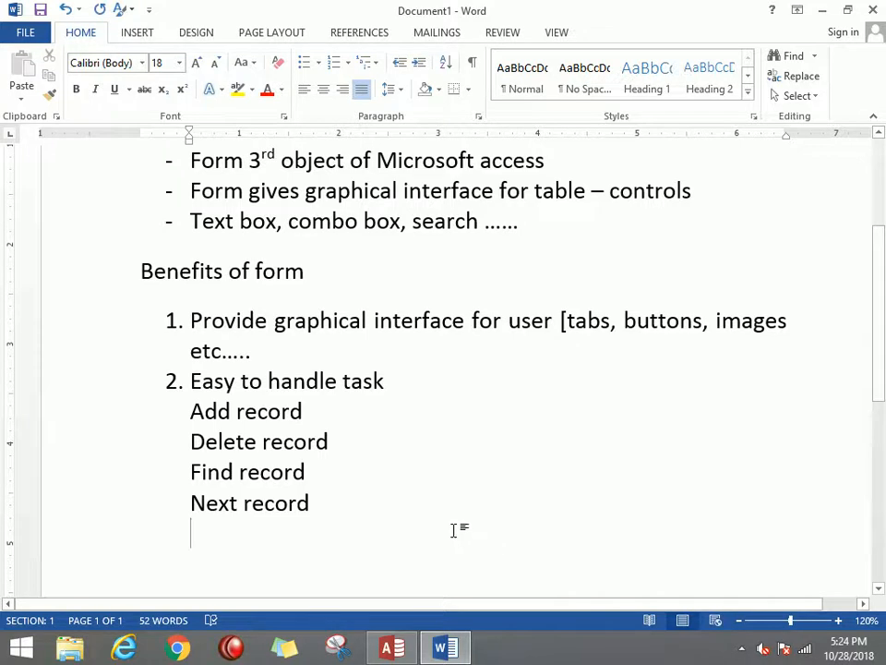
scroll(285, 460, "down", 3)
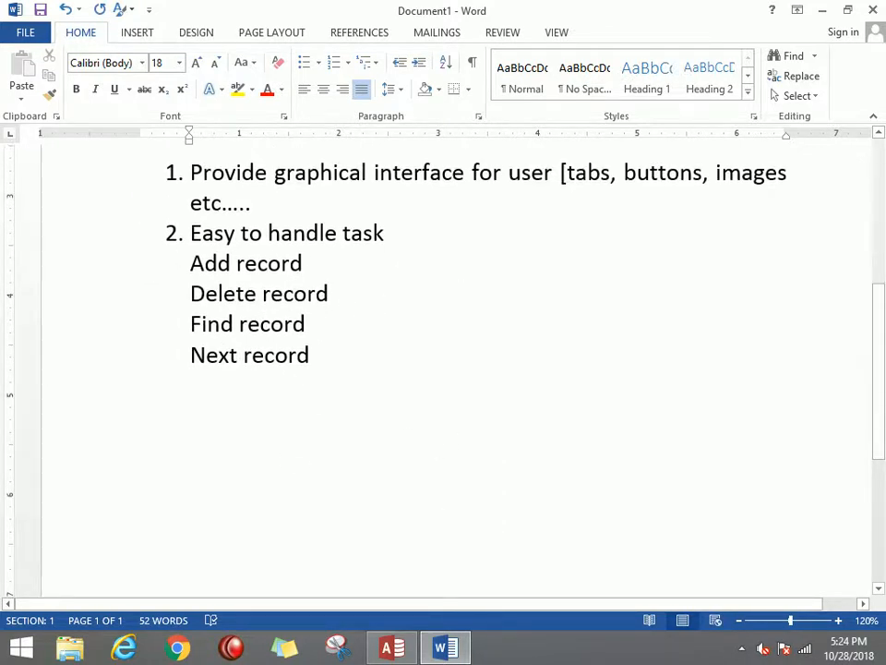
type("Opera")
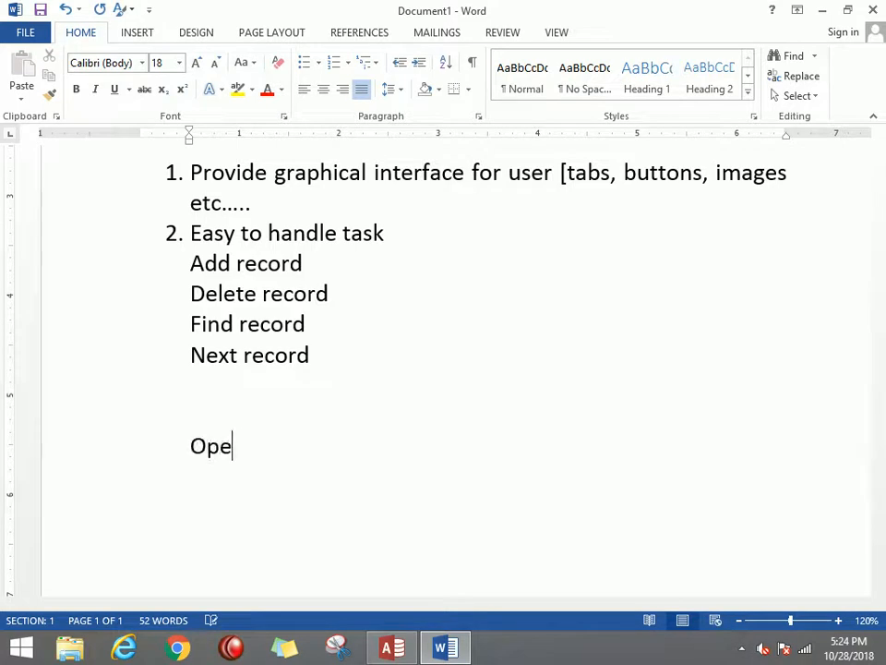
type("ion s")
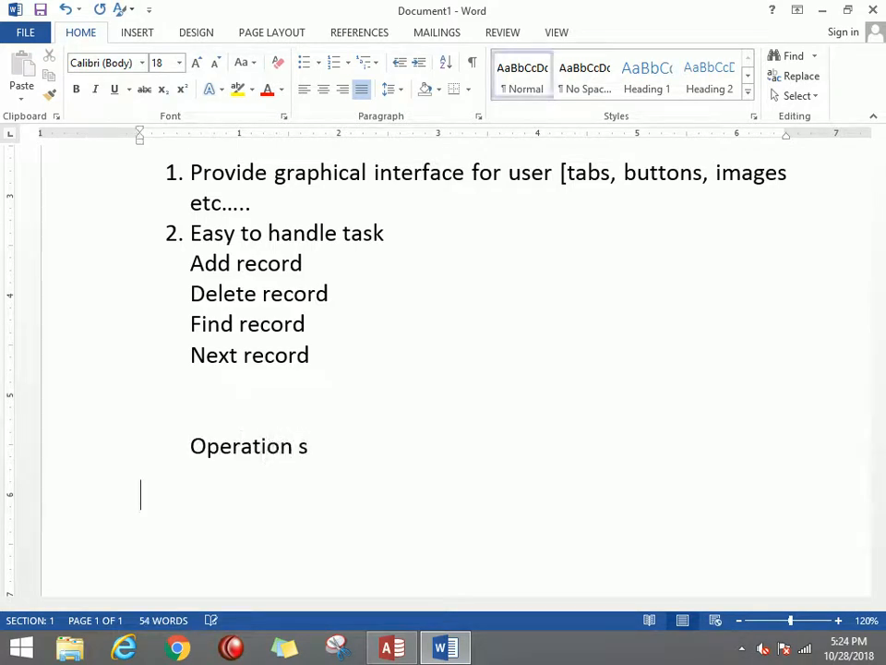
key("BackSpace")
key("BackSpace")
type("s")
key("Return")
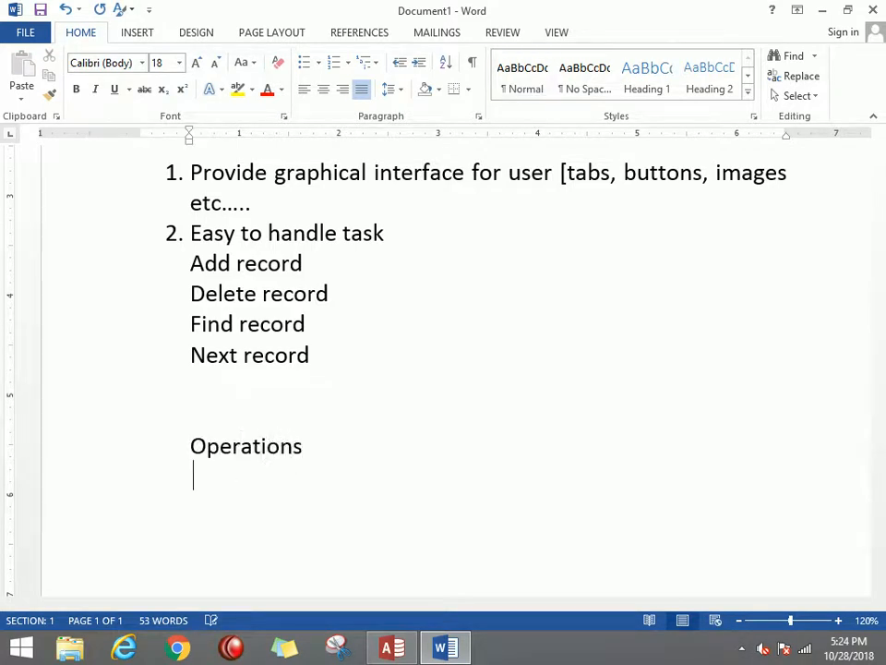
List "Add record" and "Delete record" as dashed bullets under the Operations heading
type("-")
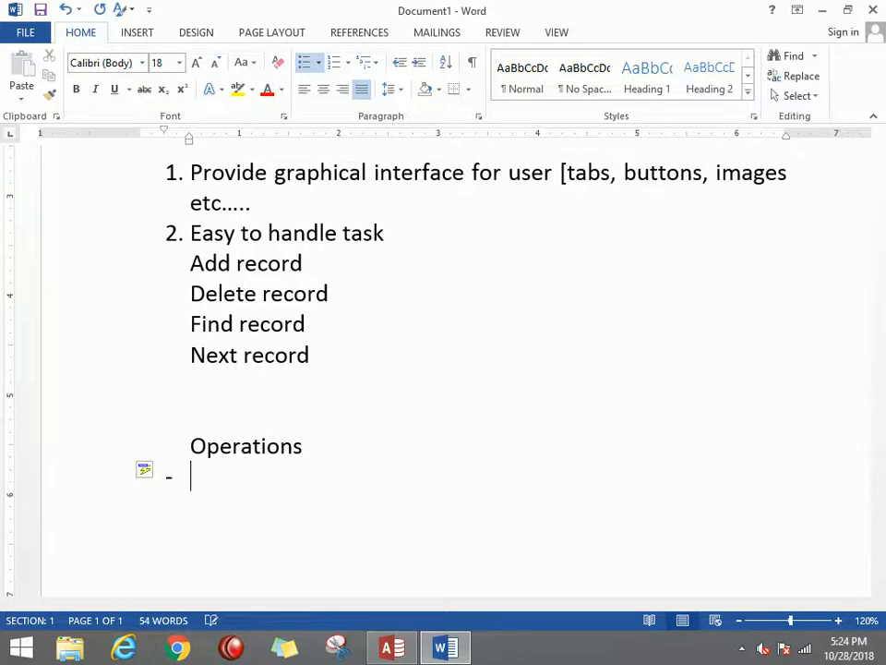
type(" add record")
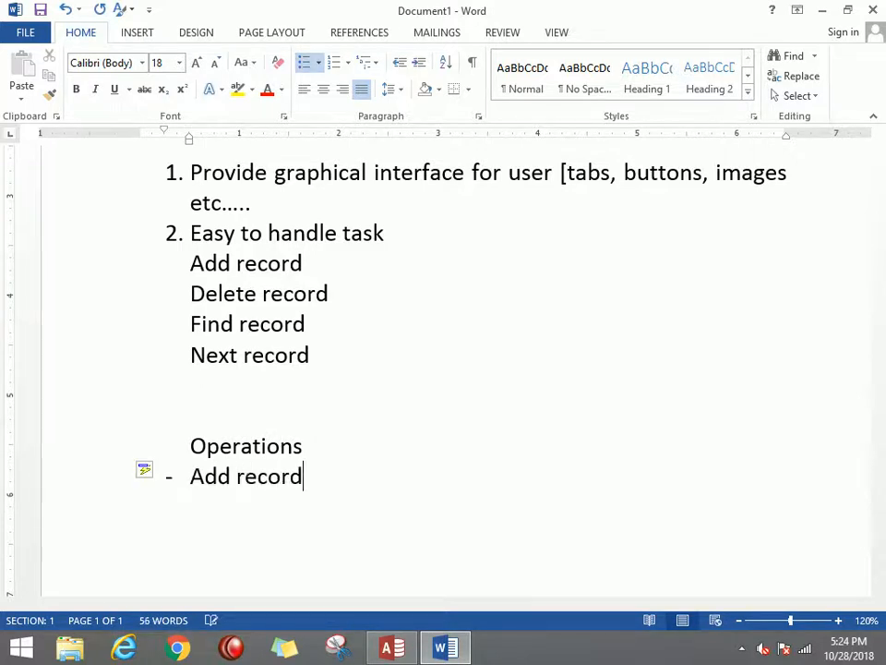
key("Return")
type("de")
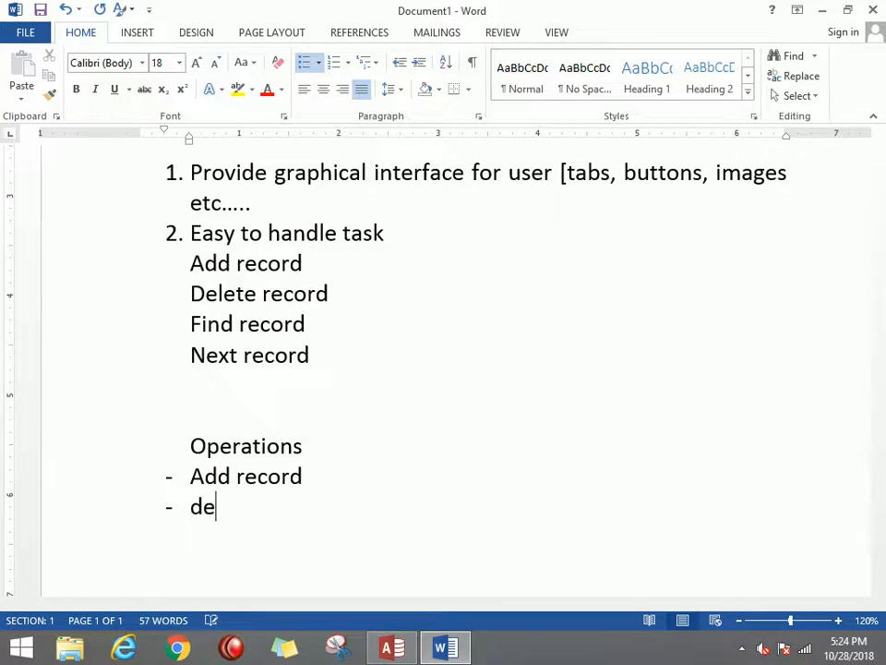
type("lete r")
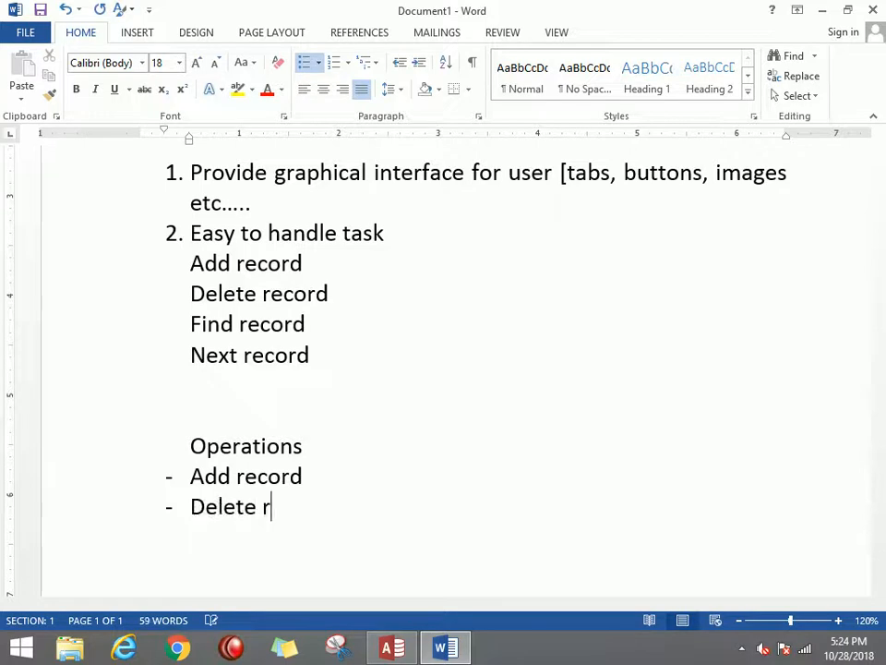
type("ecord")
key("Return")
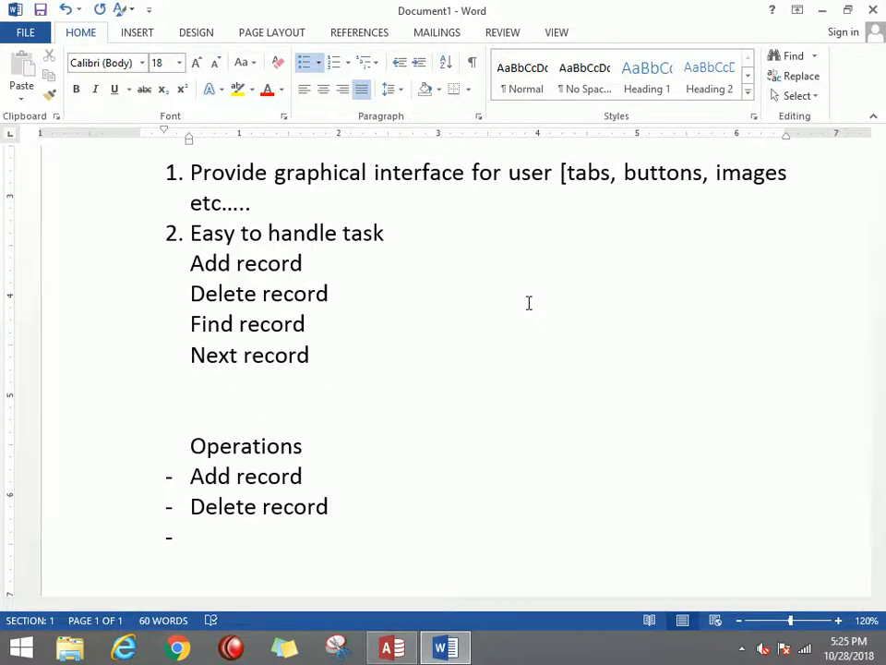
End the bulleted list and add the line "By coding [macro, SQL….." below it
key("BackSpace")
key("BackSpace")
type("by cod")
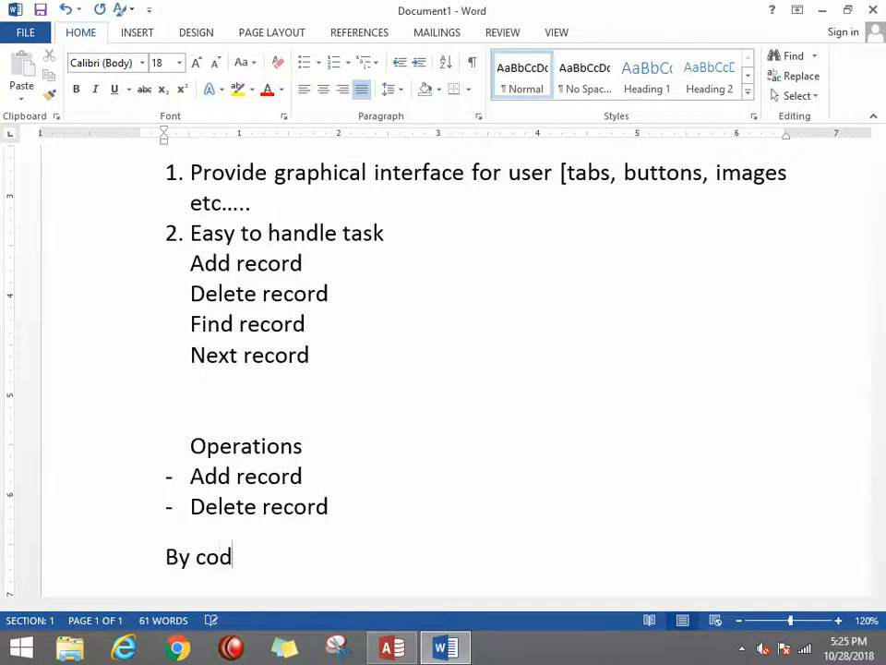
type("ing [")
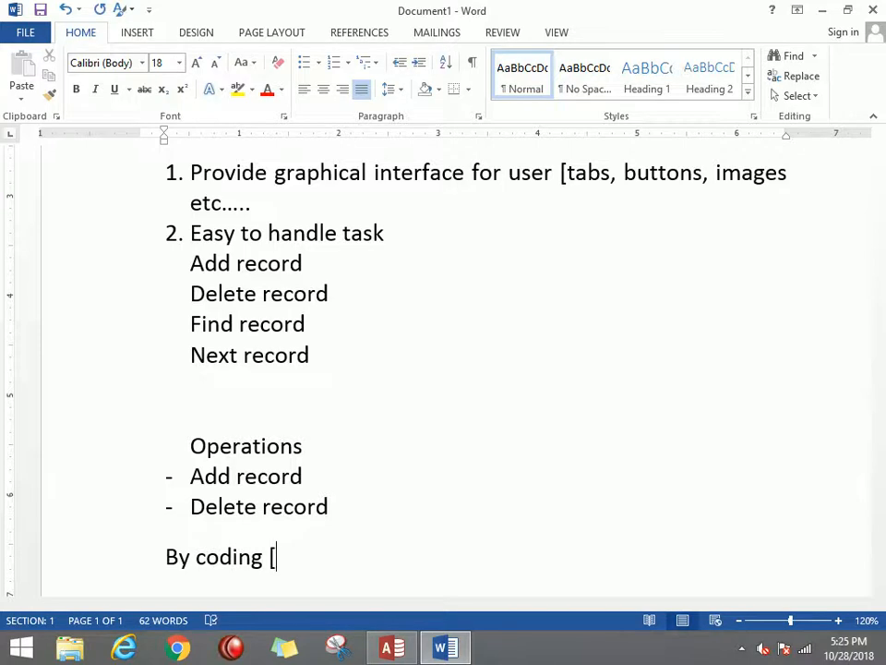
type("macro.")
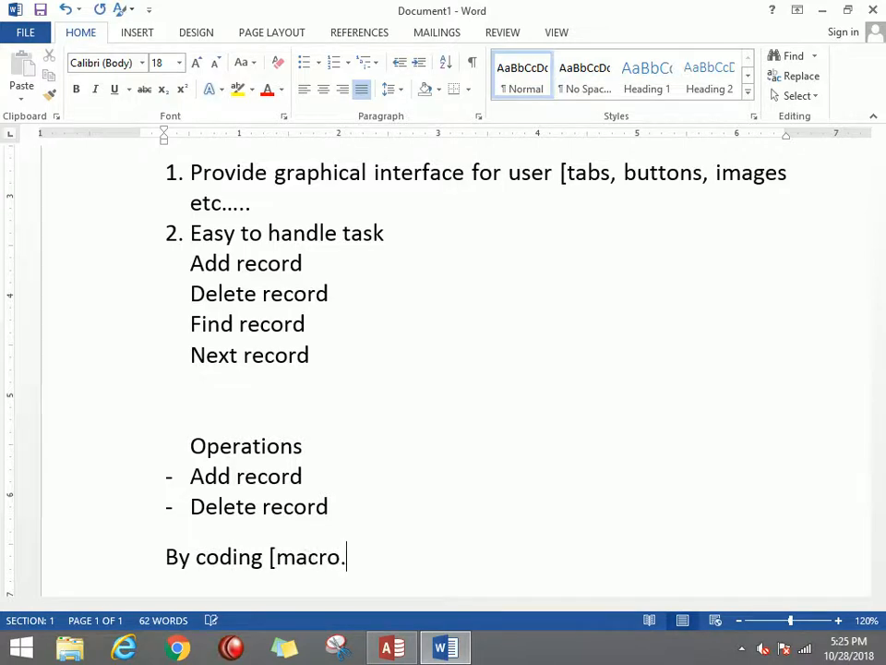
type(" SQL")
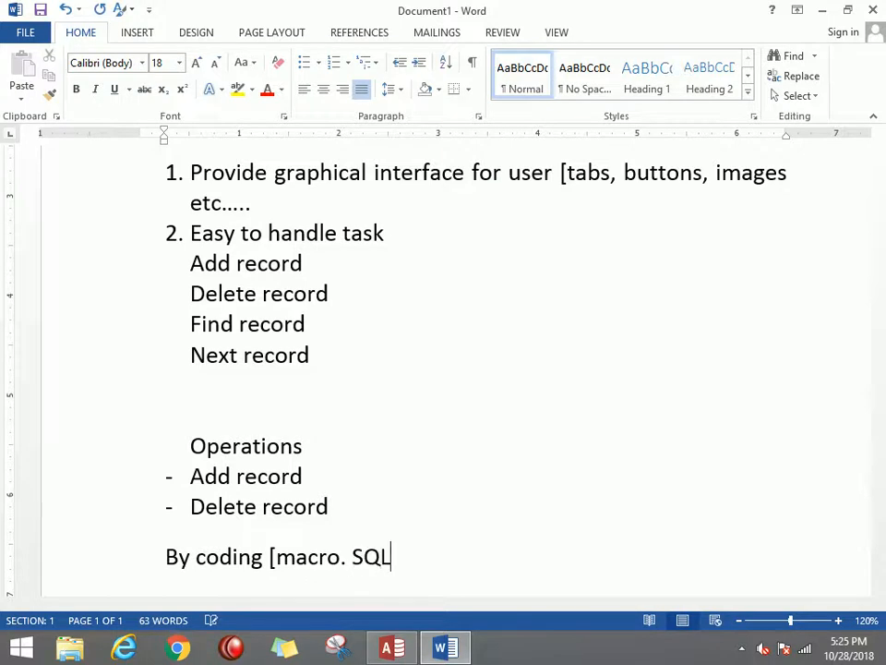
key("BackSpace")
key("BackSpace")
key("BackSpace")
key("BackSpace")
type(", SQL.....")
key("Return")
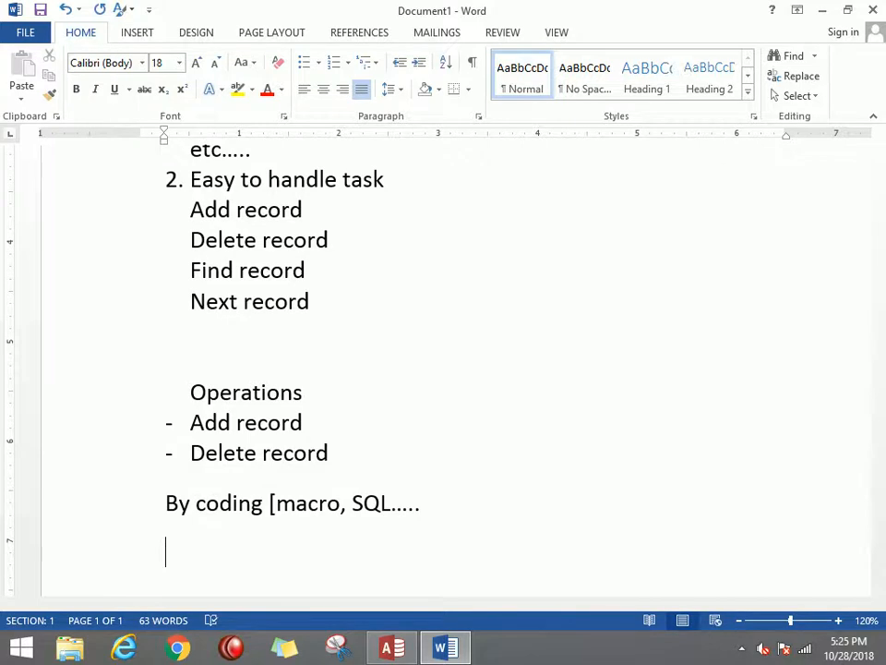
Add the line "By wizard [by default…" below the coding line
type("by war")
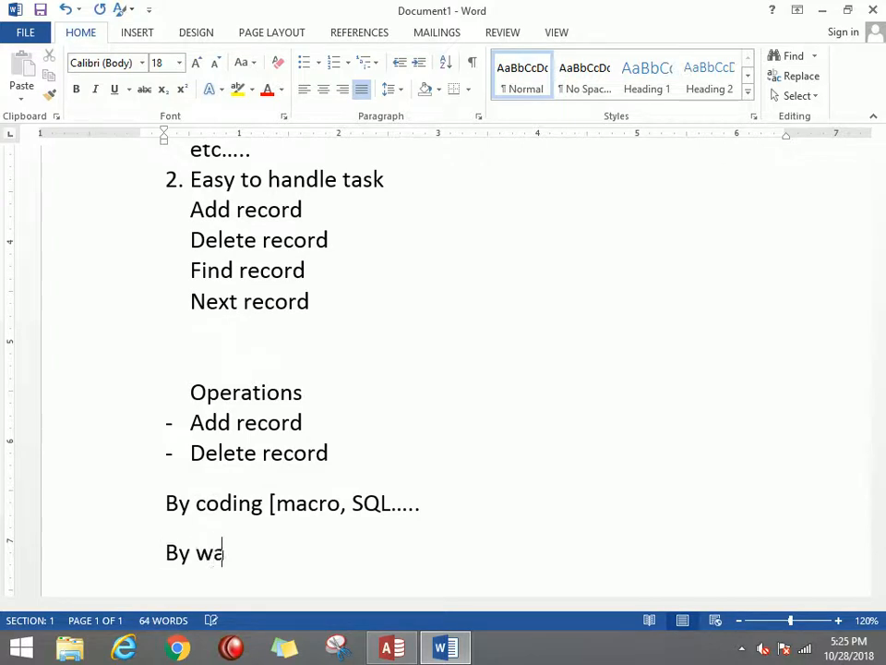
key("BackSpace")
key("BackSpace")
type("izard")
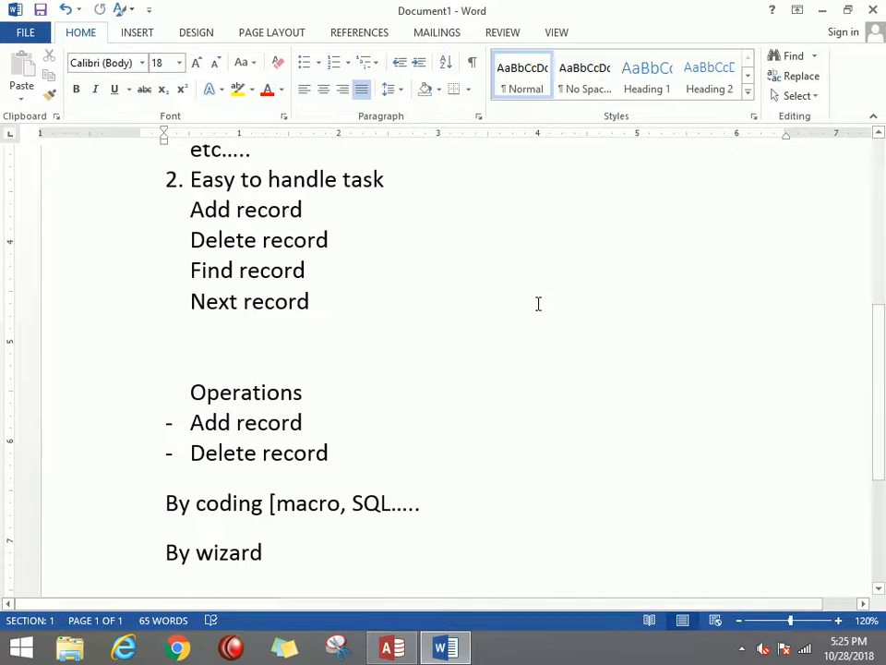
type("(")
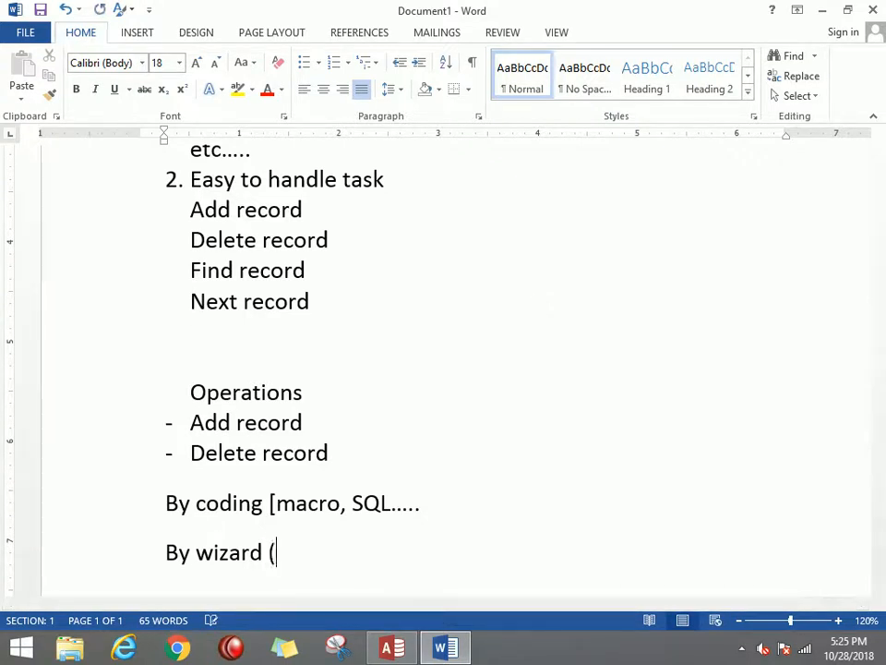
key("BackSpace")
type("[")
type("by defu")
type("alt")
type("...")
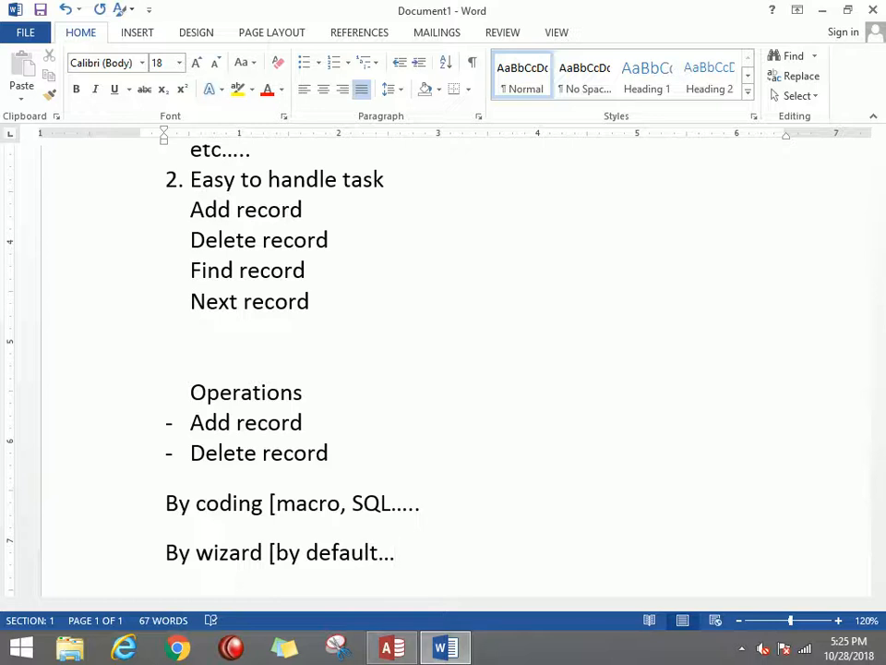
key("alt")
left_click(241, 552)
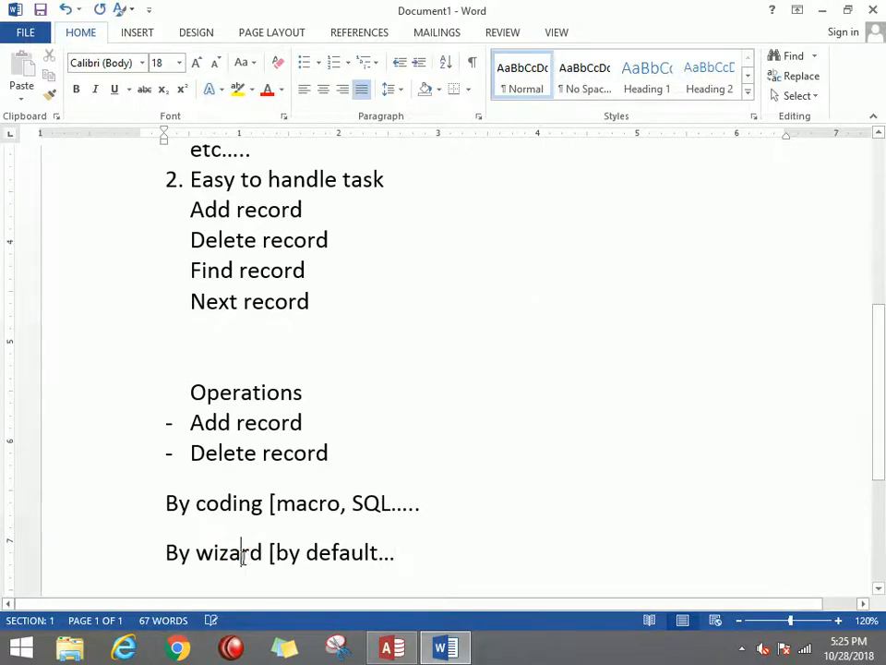
Switch to Access and draw a command button beside the Std_ID field in the form's Detail section
key("alt+Tab")
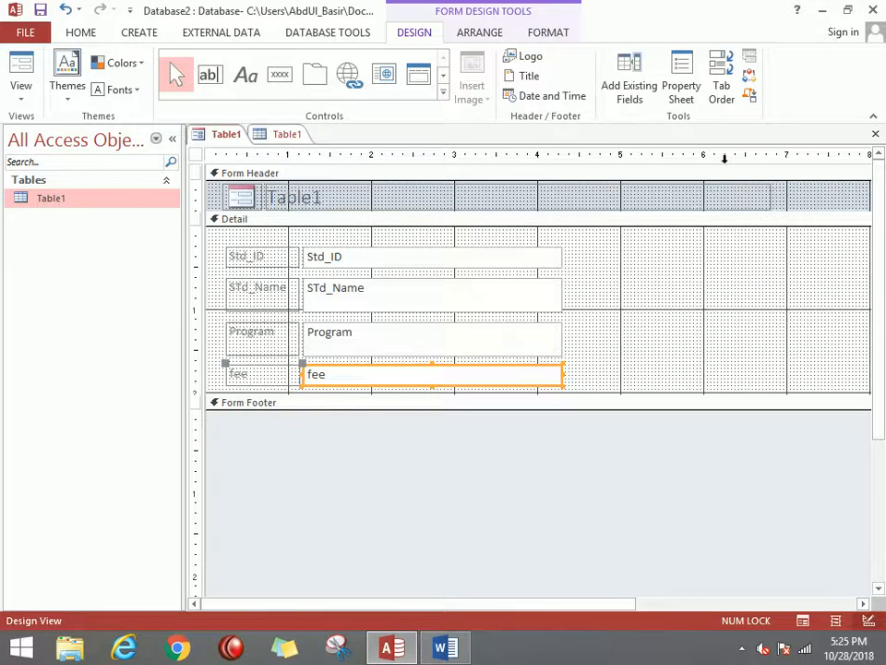
left_click(283, 75)
left_click_drag(637, 249, 737, 287)
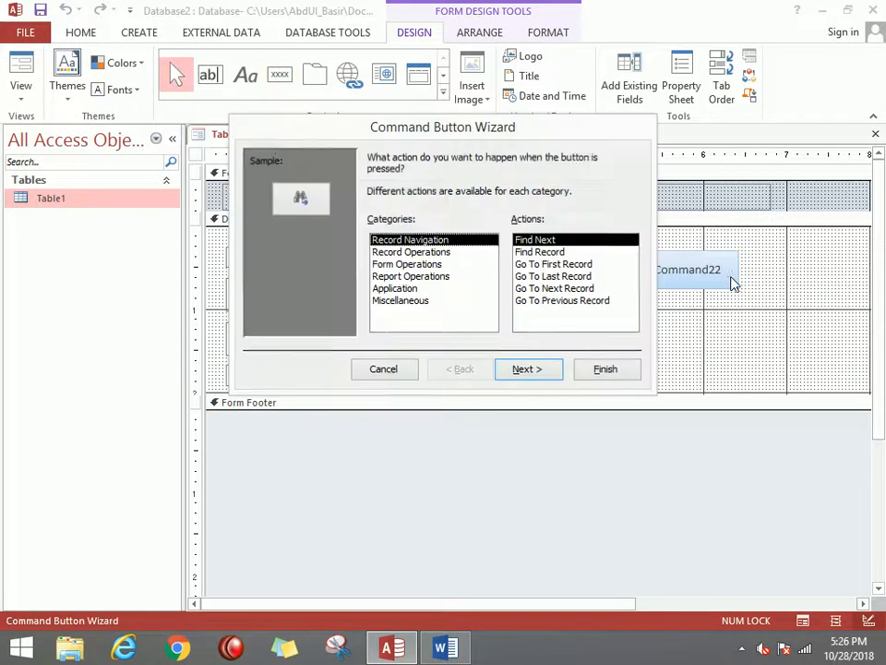
left_click_drag(552, 126, 506, 138)
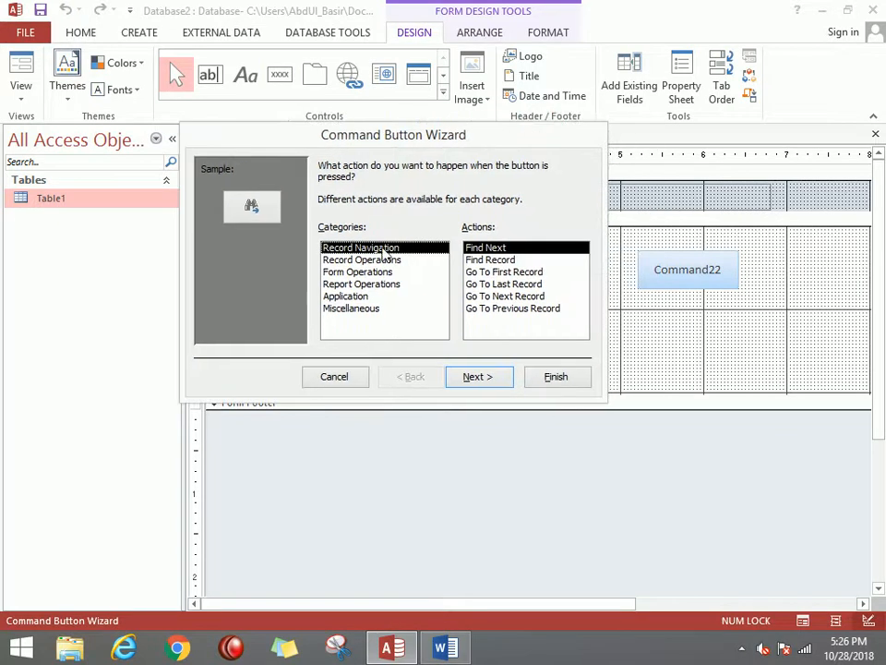
Review the wizard's action categories and assign the Record Operations action Add New Record to the button
left_click(391, 260)
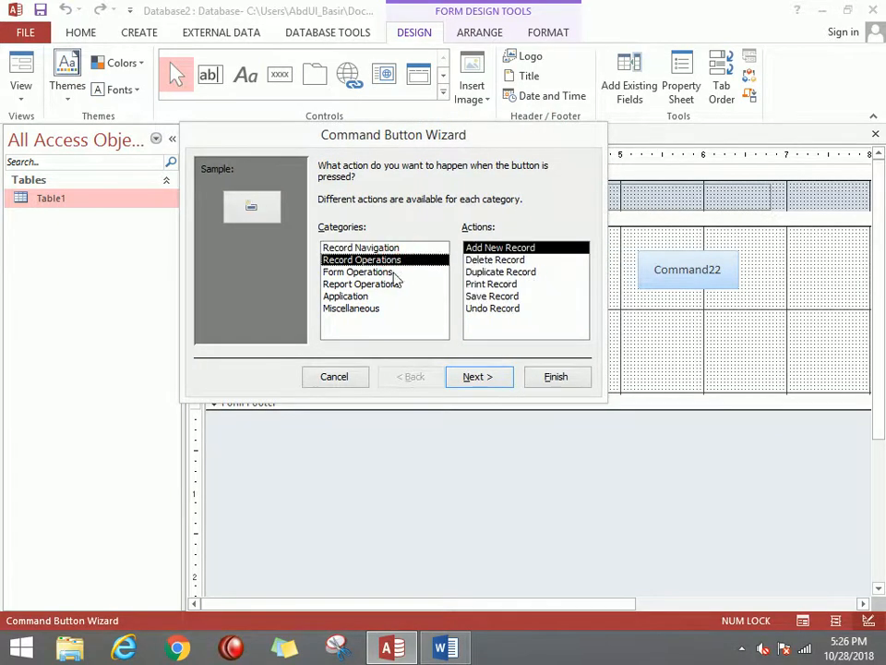
left_click(396, 274)
left_click(396, 285)
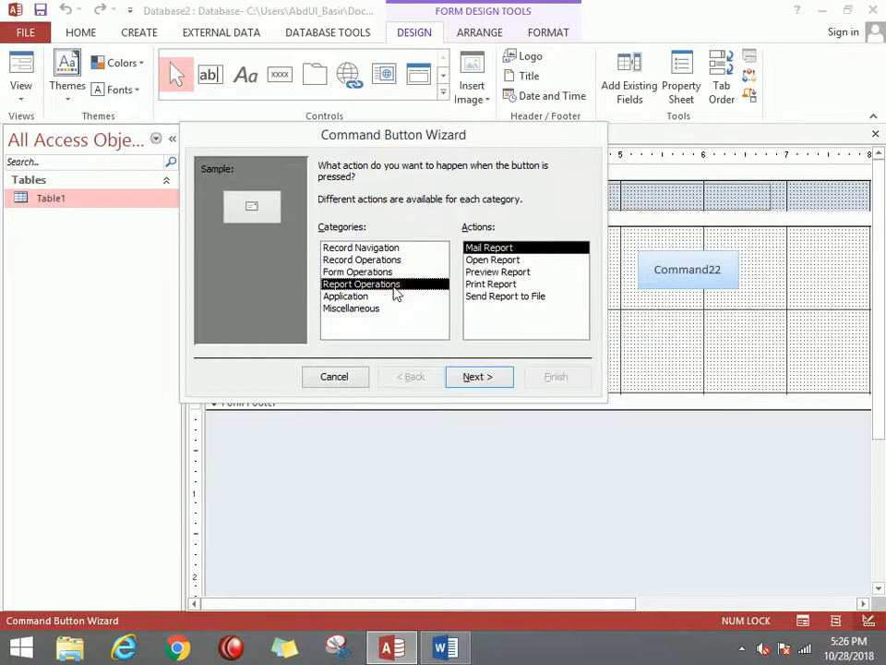
left_click(365, 299)
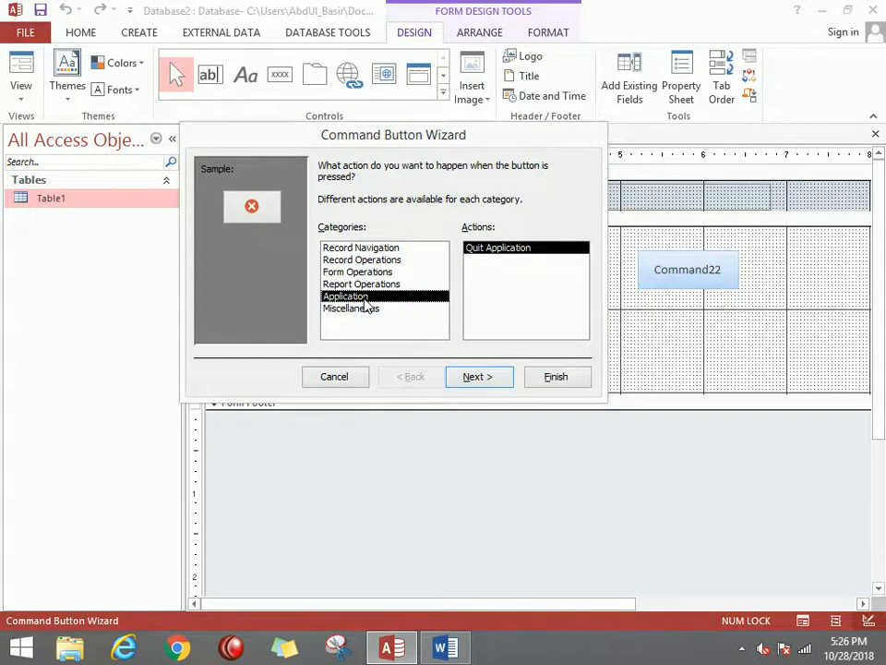
left_click(388, 249)
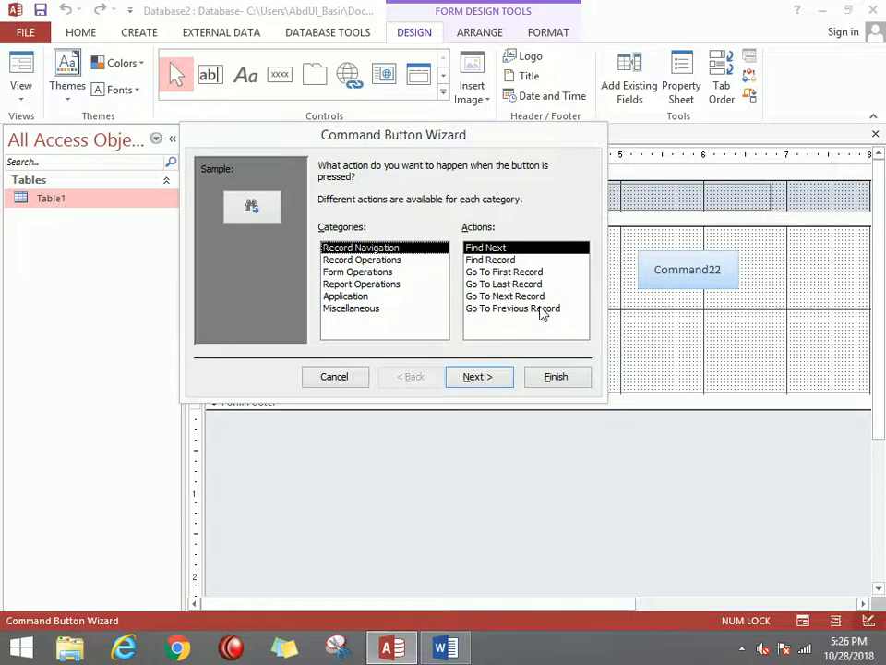
left_click(374, 260)
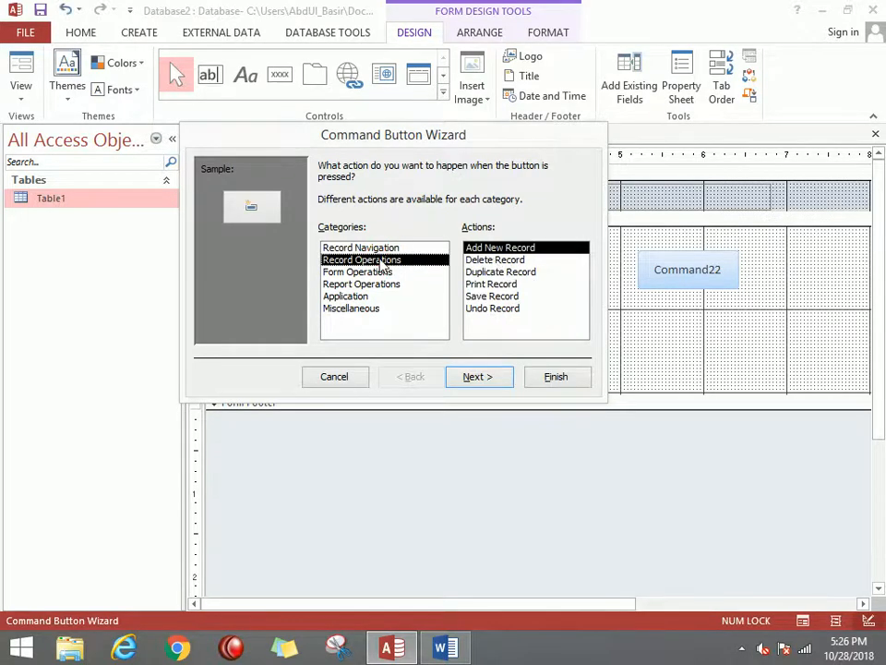
left_click(504, 385)
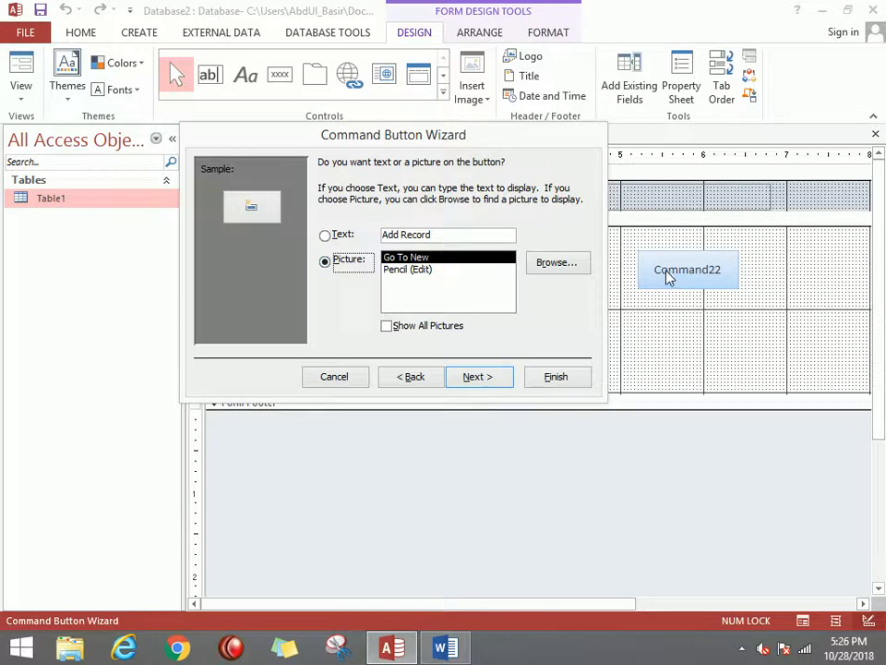
Finish the button with the text caption "Add Record" and enlarge it on the form
left_click(334, 236)
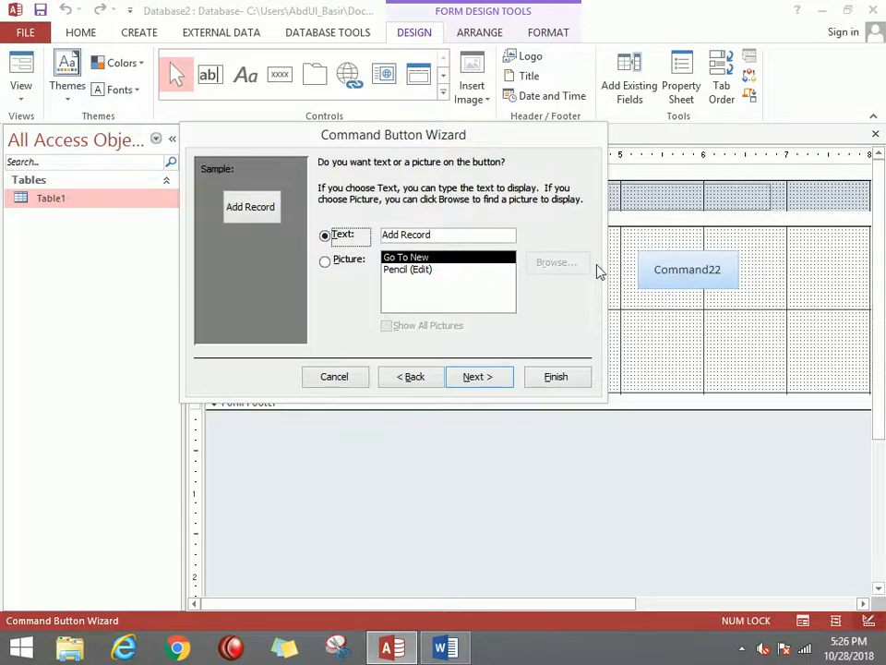
left_click_drag(429, 234, 382, 234)
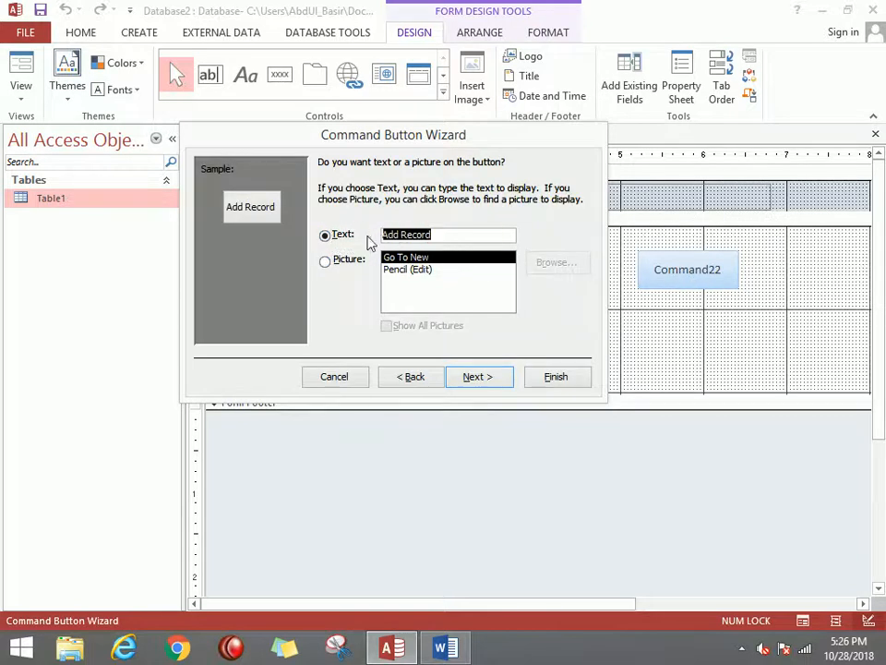
left_click(499, 377)
left_click(561, 376)
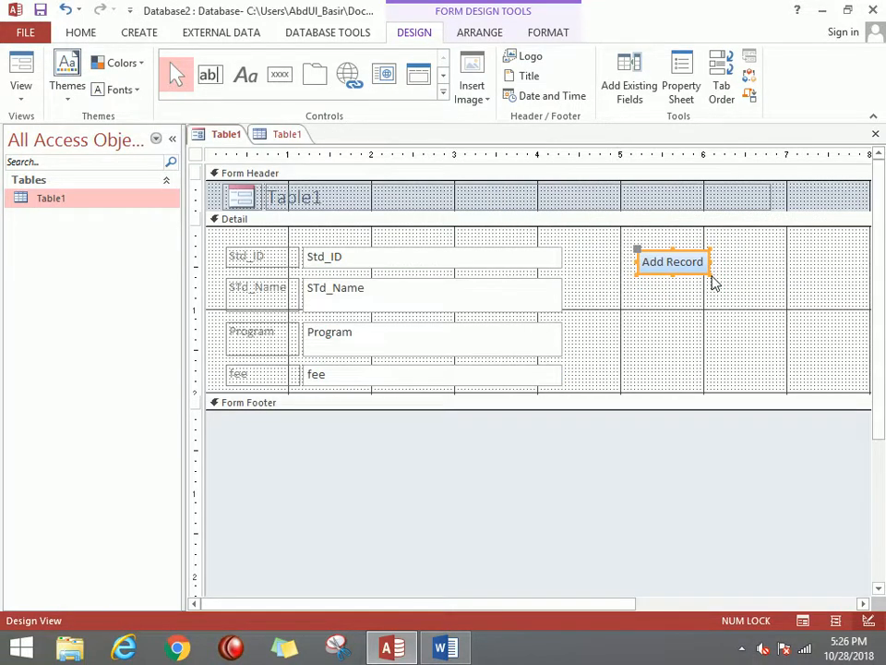
left_click_drag(708, 273, 739, 292)
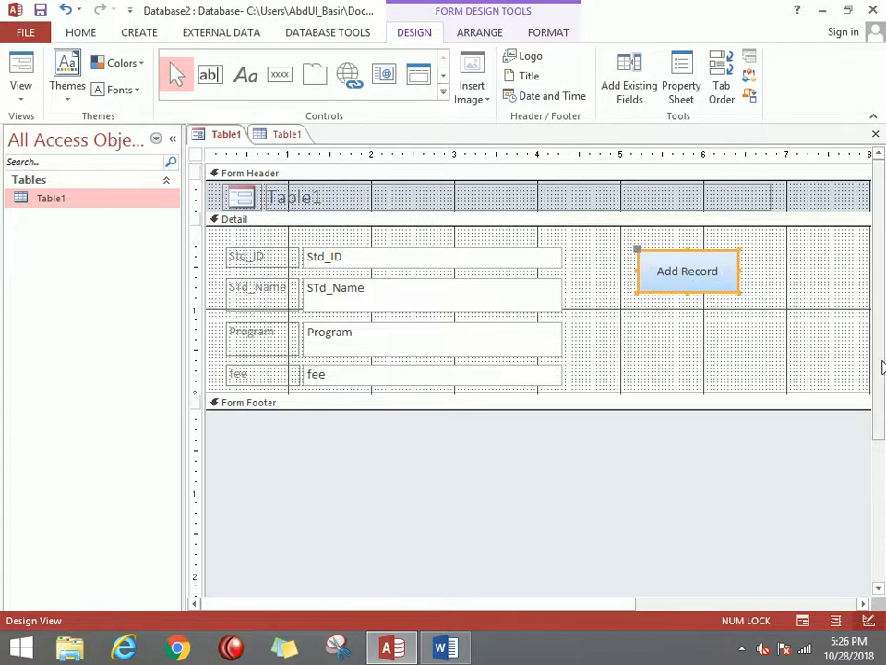
Draw a second command button below Add Record and assign it the Record Operations action Delete Record
left_click(282, 76)
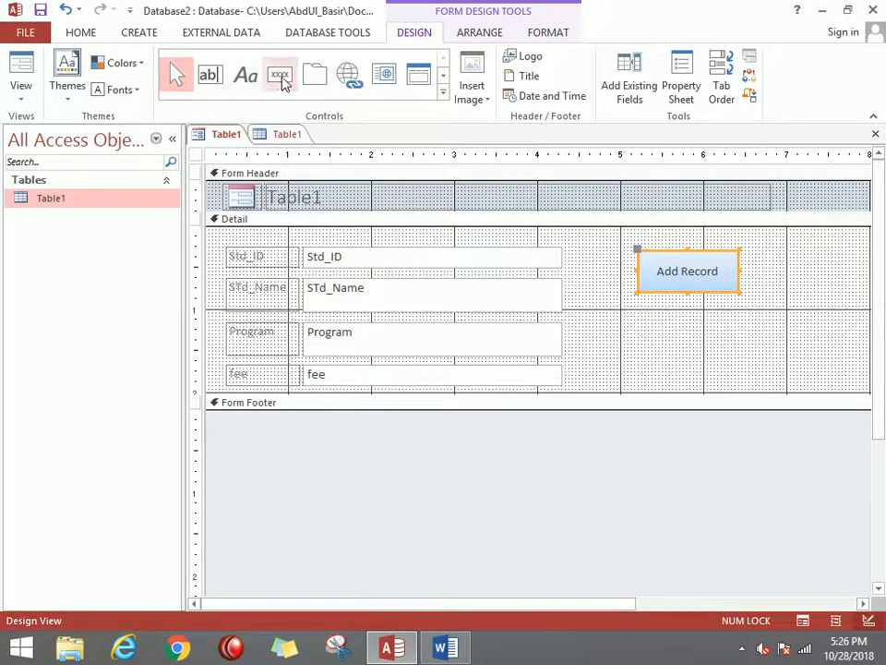
mouse_move(608, 316)
left_mouse_down()
mouse_move(726, 348)
mouse_move(717, 351)
left_mouse_up()
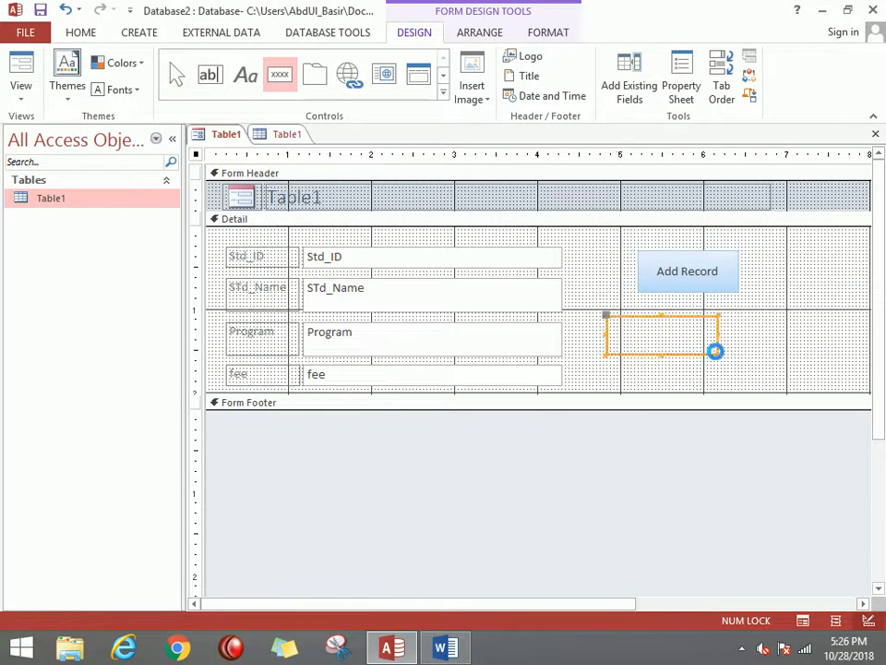
left_click(419, 251)
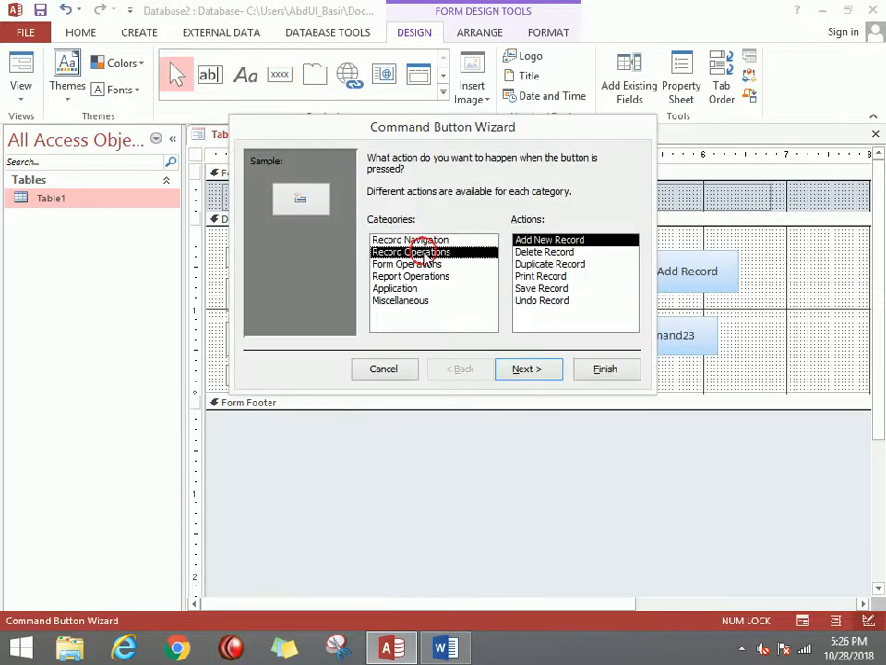
left_click(545, 252)
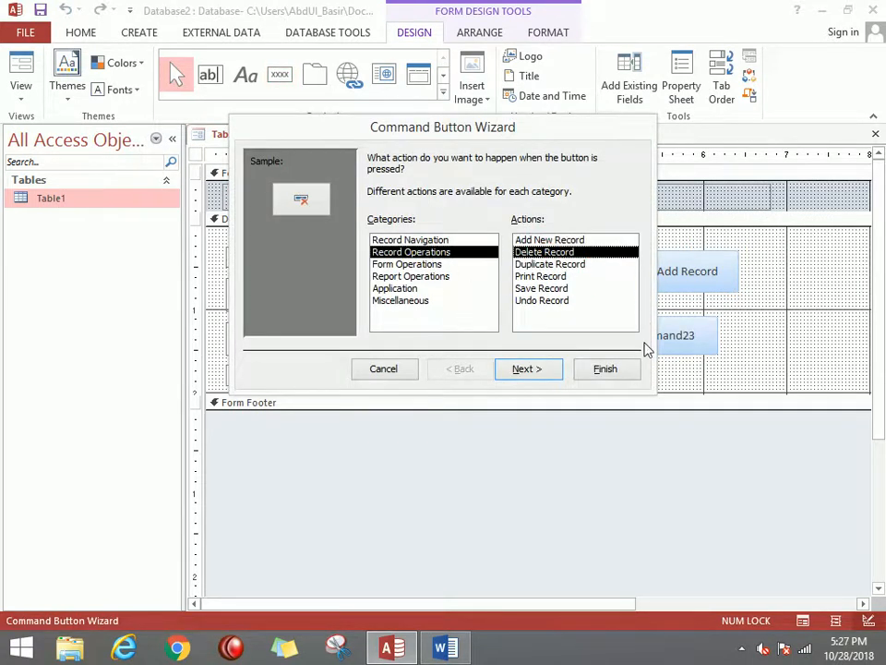
Finish the second button with the text caption "Delete Record" and enlarge it slightly
left_click(526, 371)
left_click(378, 228)
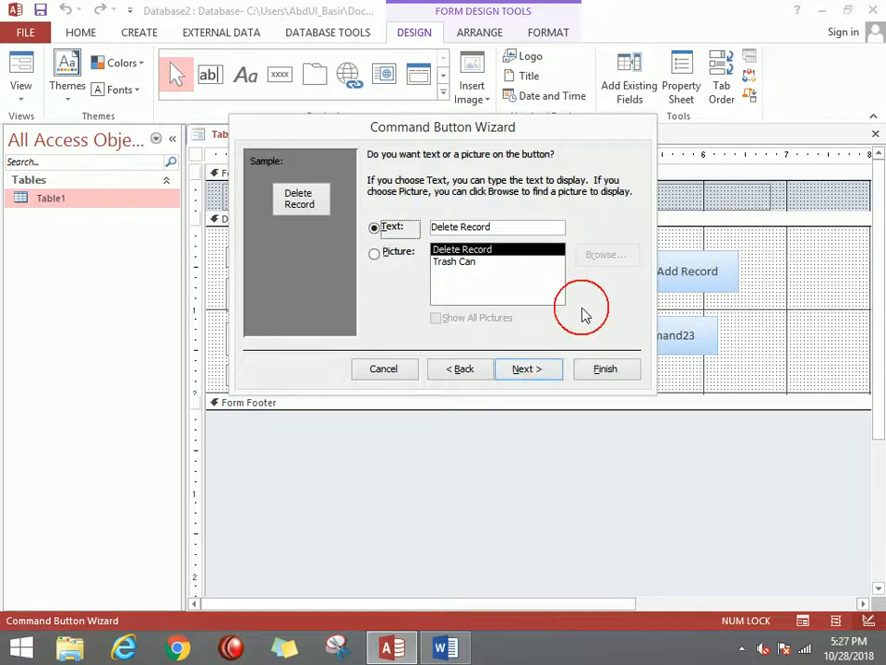
left_click(540, 368)
left_click(619, 373)
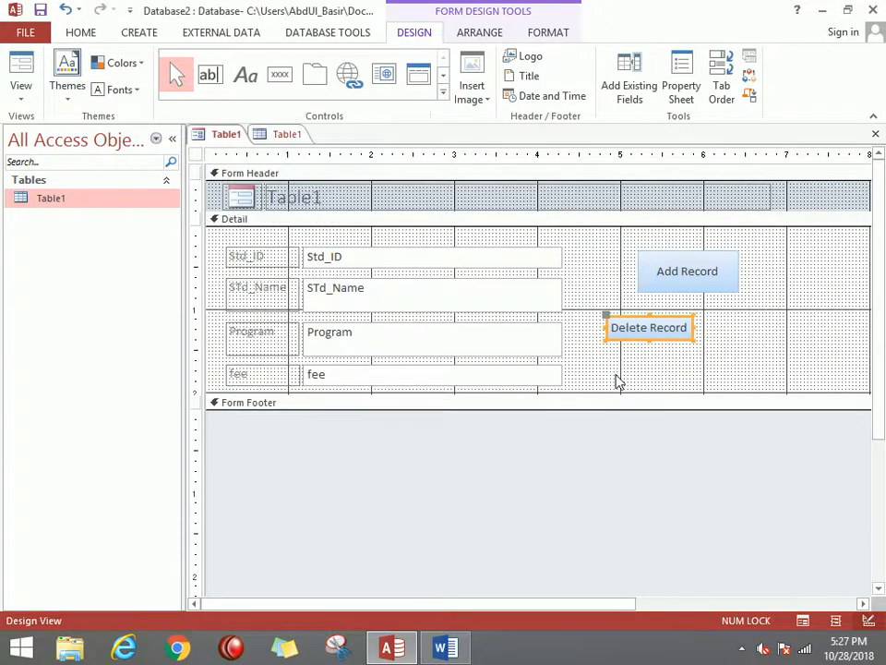
left_click_drag(691, 338, 700, 344)
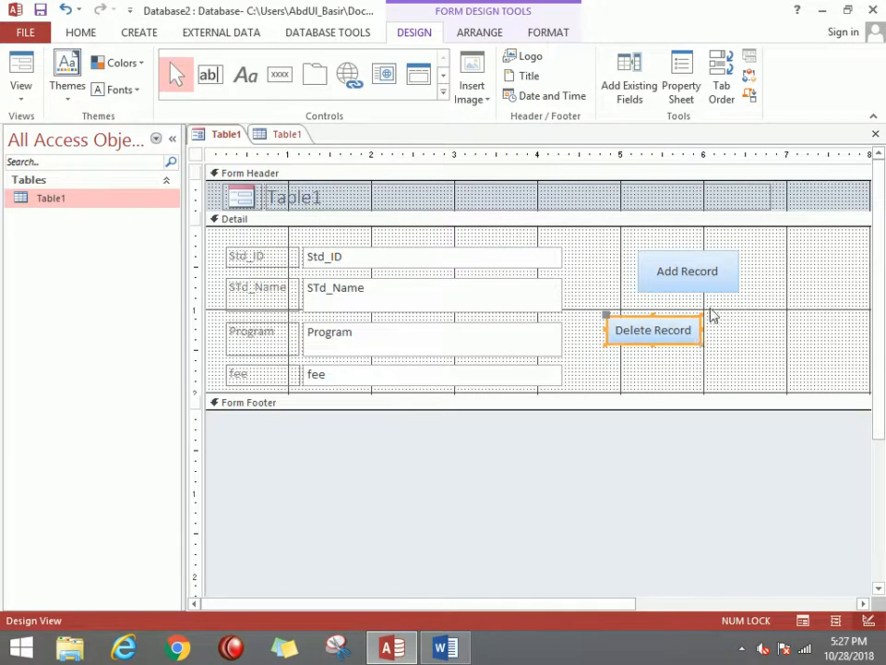
Select the Add Record and Delete Record buttons together and size both To Fit
left_click(708, 274)
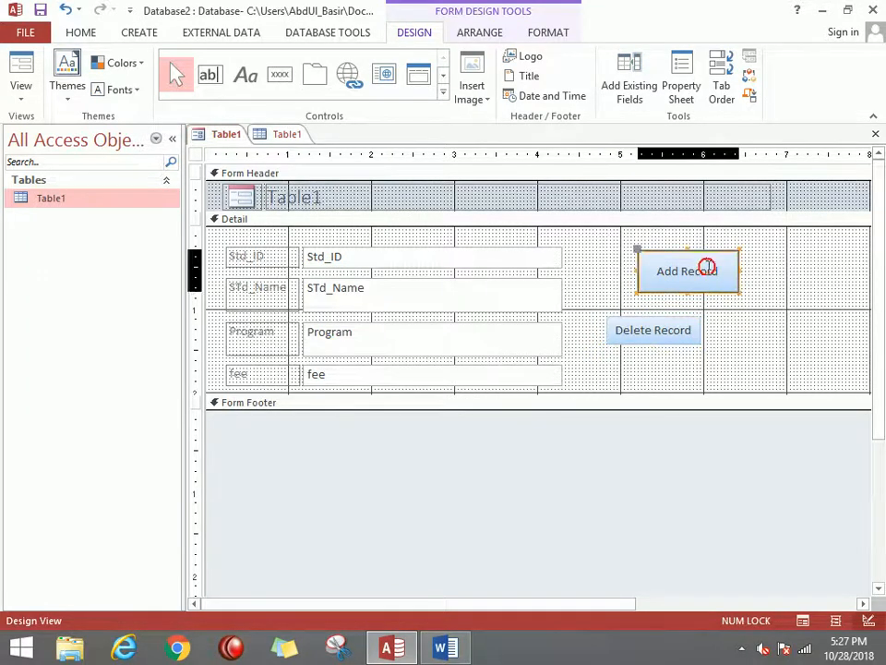
left_click(691, 336)
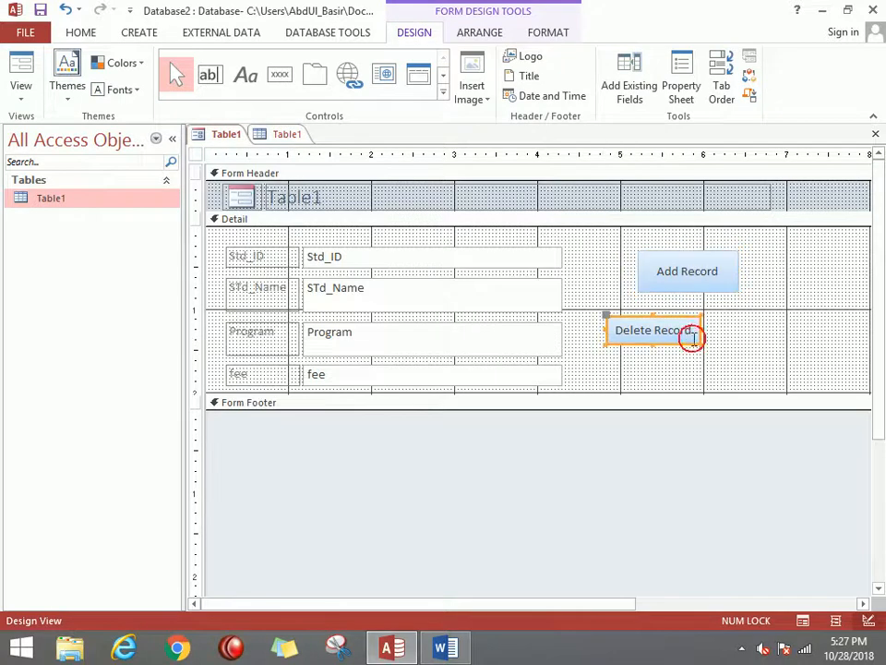
left_click(708, 277)
left_click(690, 336, "shift")
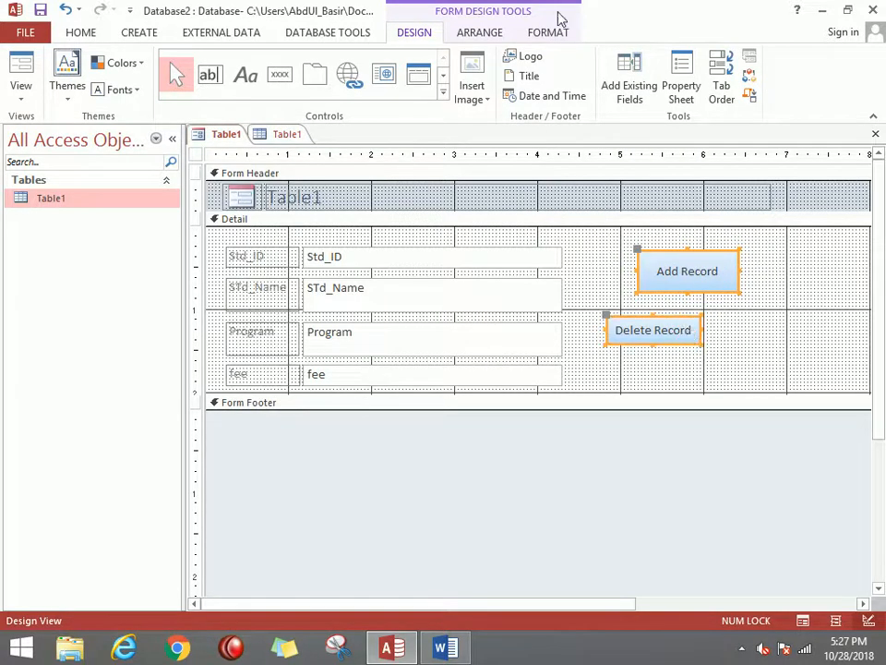
left_click(479, 34)
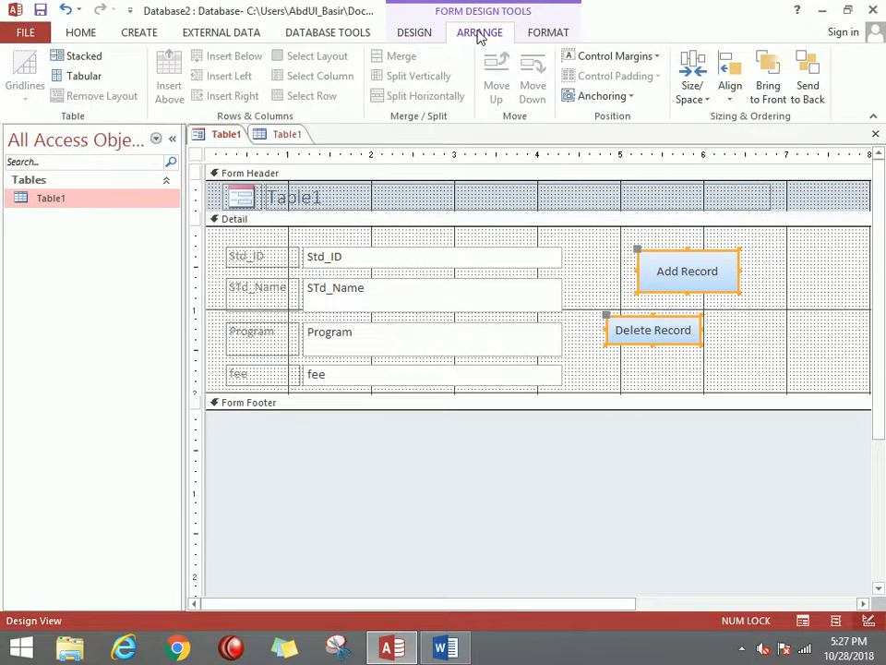
left_click(707, 100)
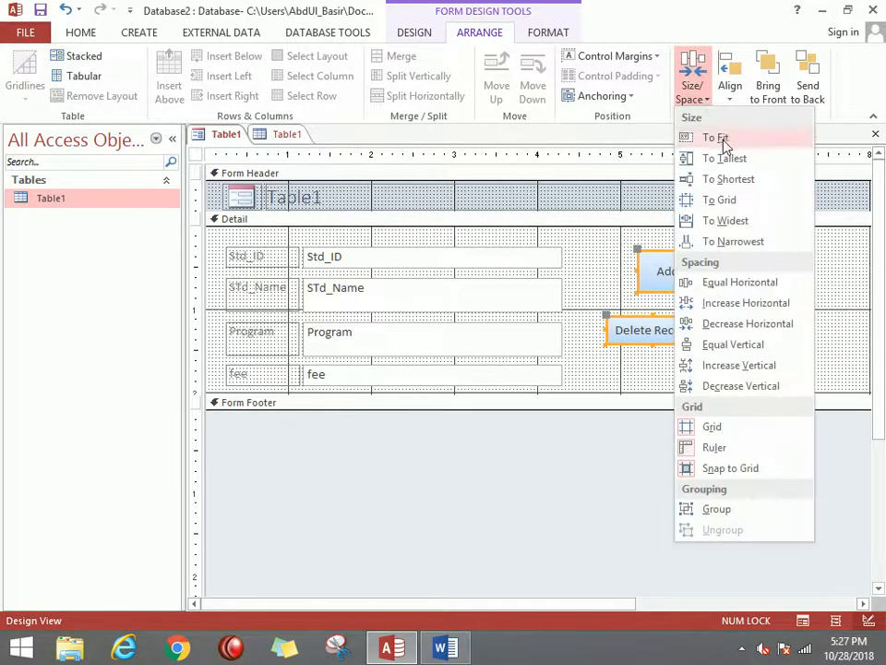
left_click(722, 138)
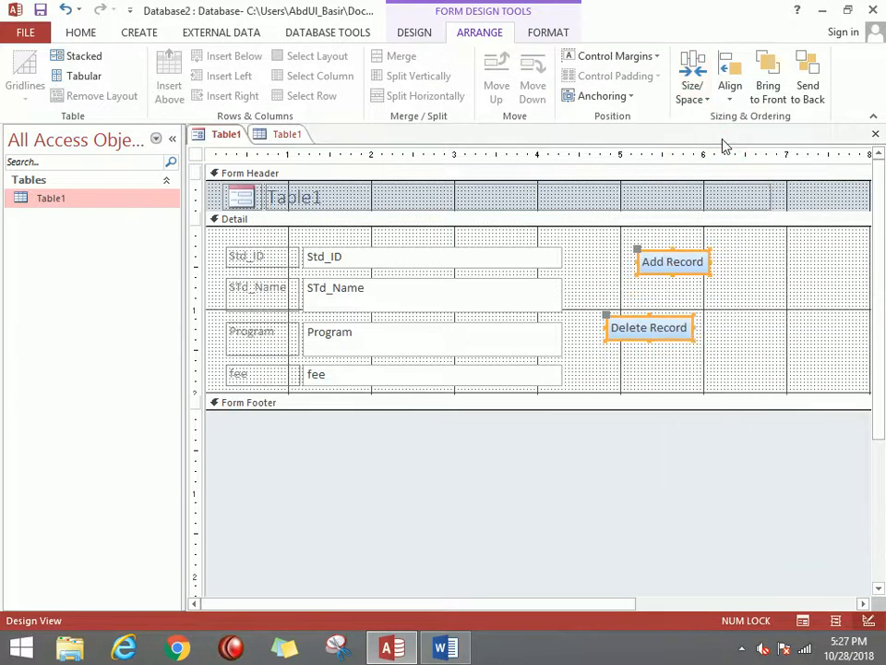
Try sizing both buttons To Tallest and To Shortest, undoing each change
left_click(695, 91)
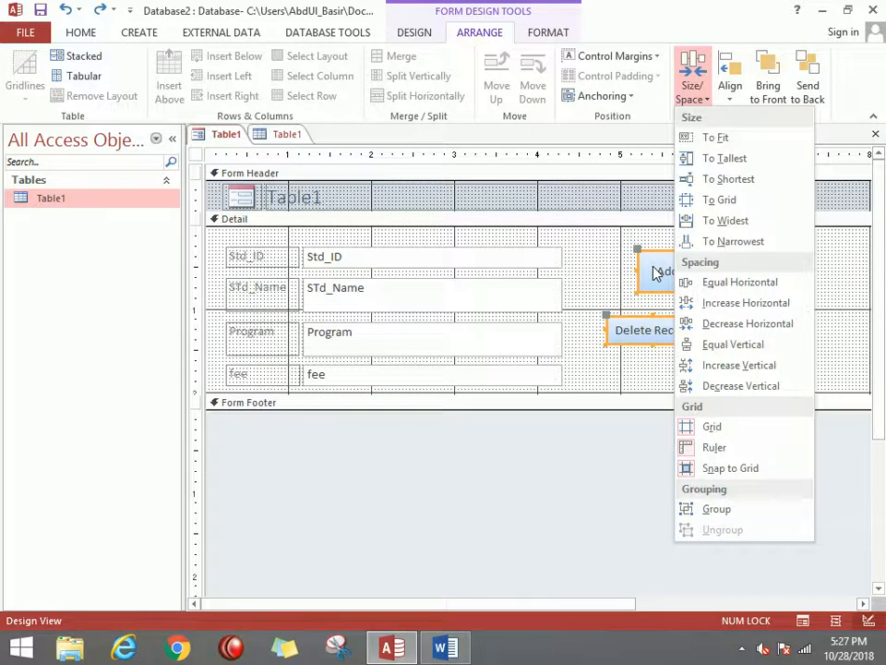
left_click(736, 159)
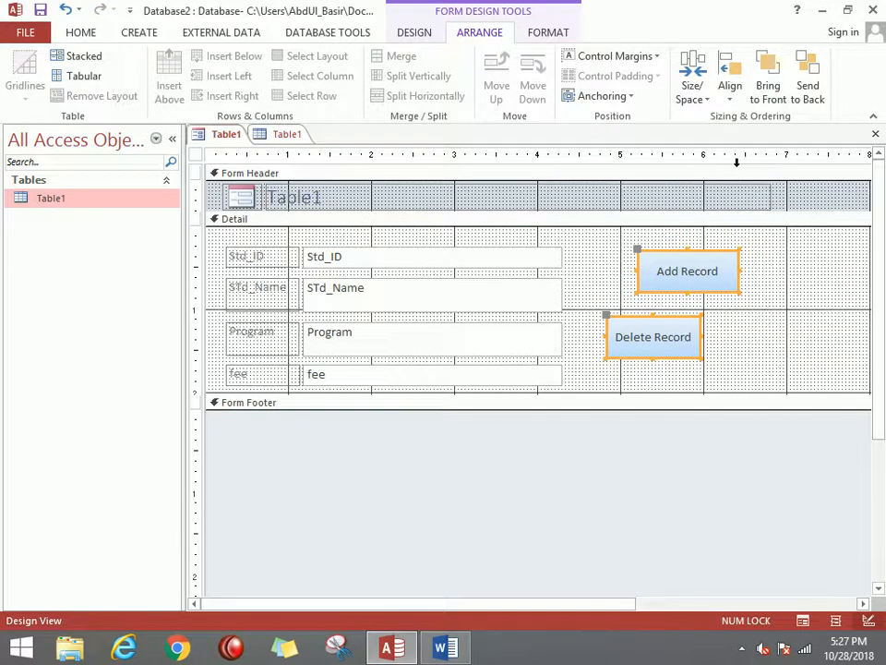
left_click(708, 98)
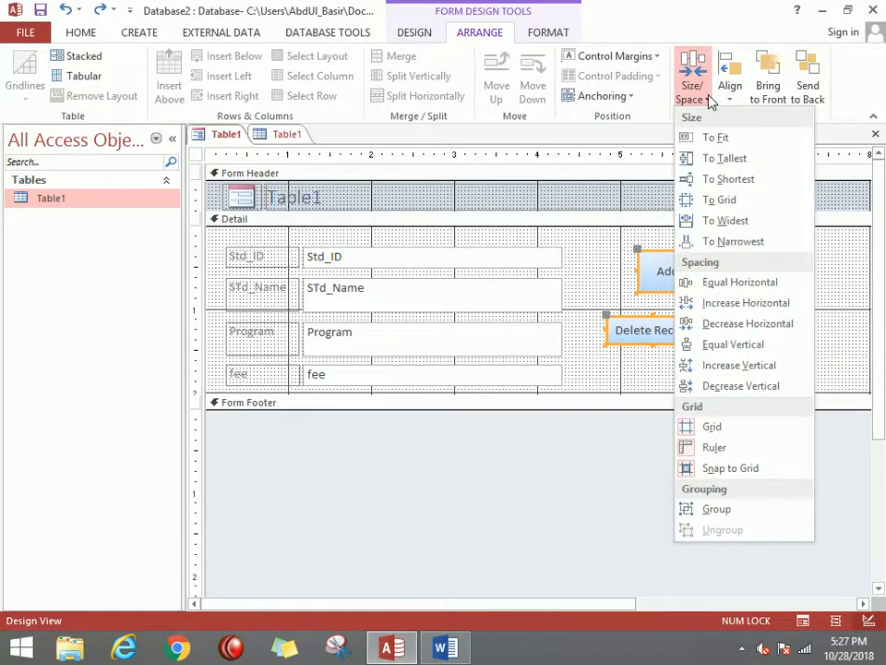
left_click(725, 179)
key("ctrl+z")
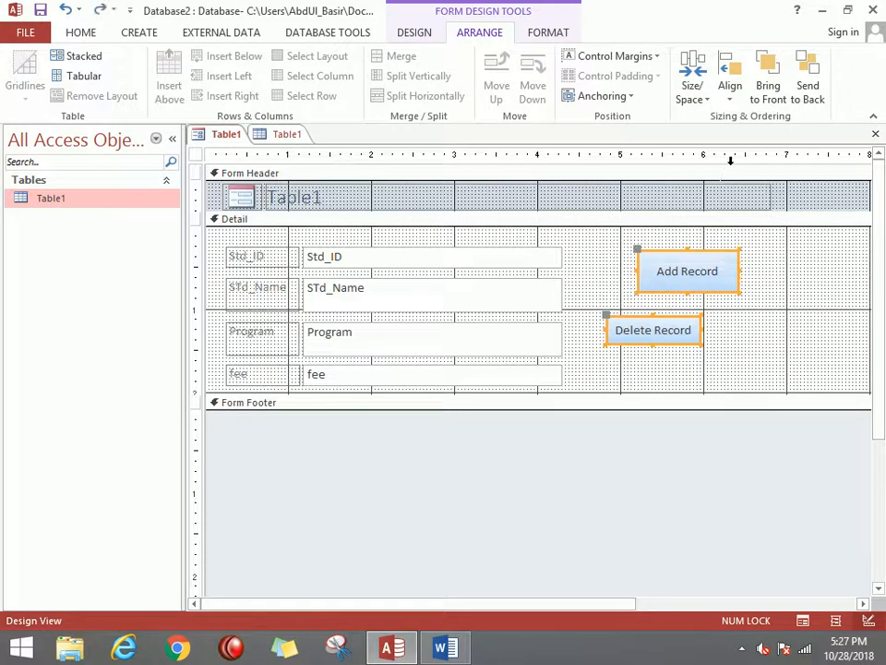
Widen the Add Record button, reselect both buttons and try sizing them To Widest
left_click(705, 97)
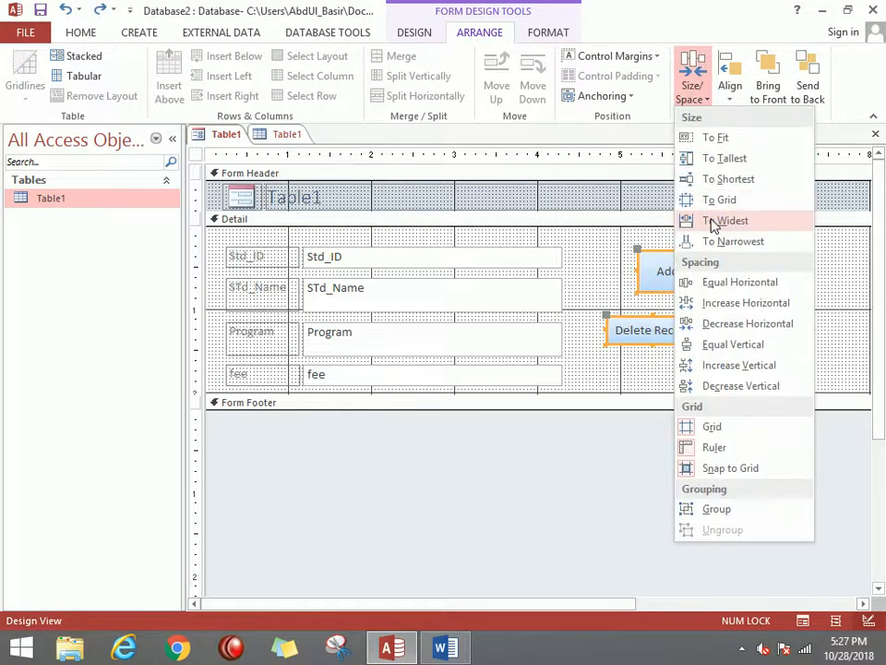
left_click(826, 288)
left_click(777, 280)
left_click(732, 270)
left_click_drag(738, 270, 766, 273)
left_click(677, 337, "shift")
left_click(704, 93)
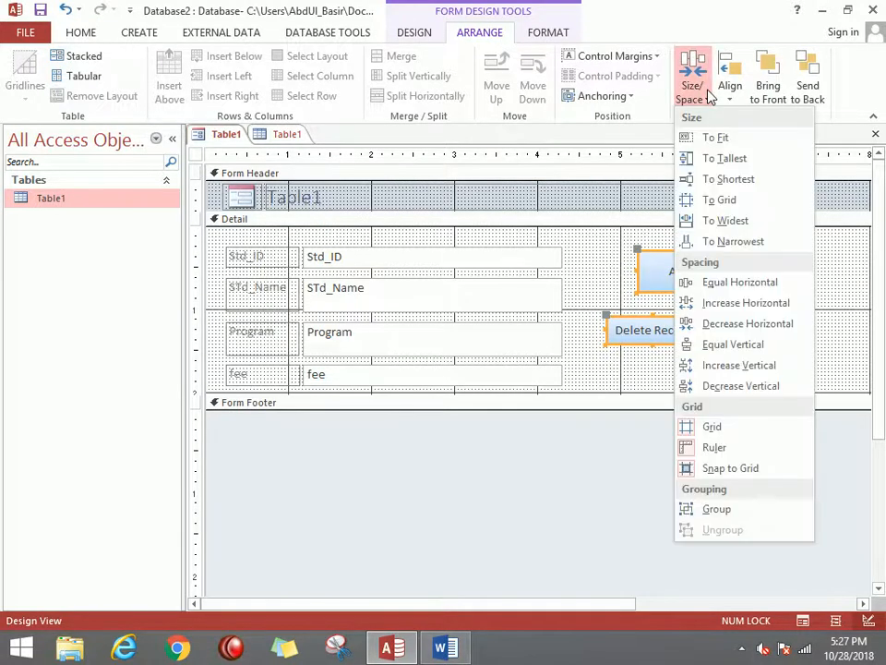
left_click(737, 230)
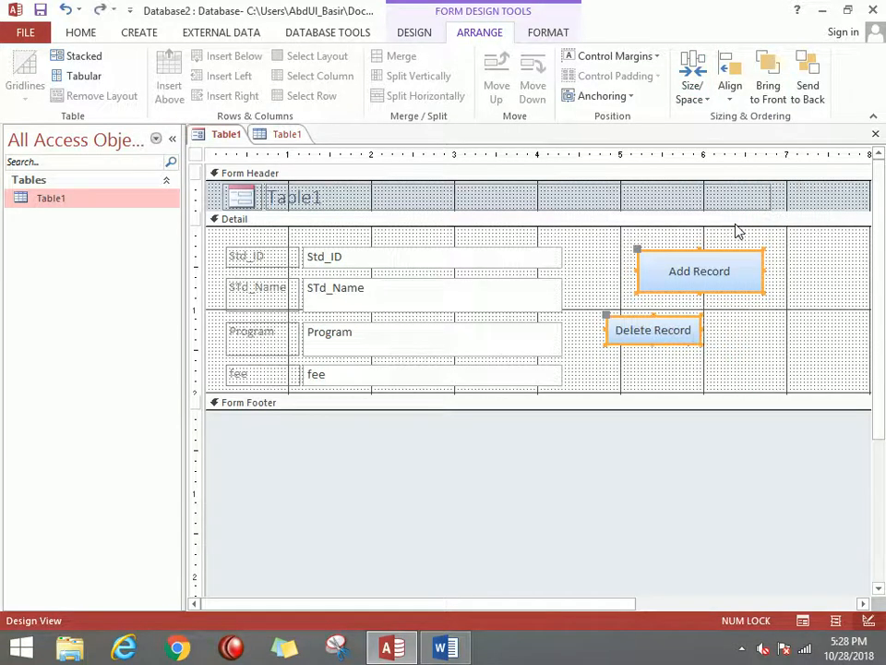
Size the selected Add Record and Delete Record buttons To Narrowest
left_click(691, 85)
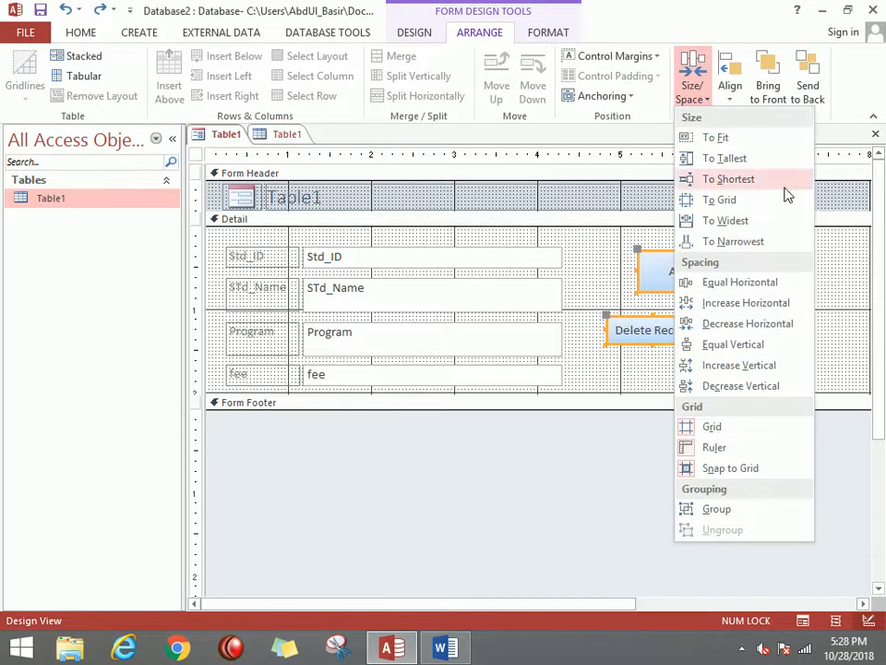
left_click(721, 244)
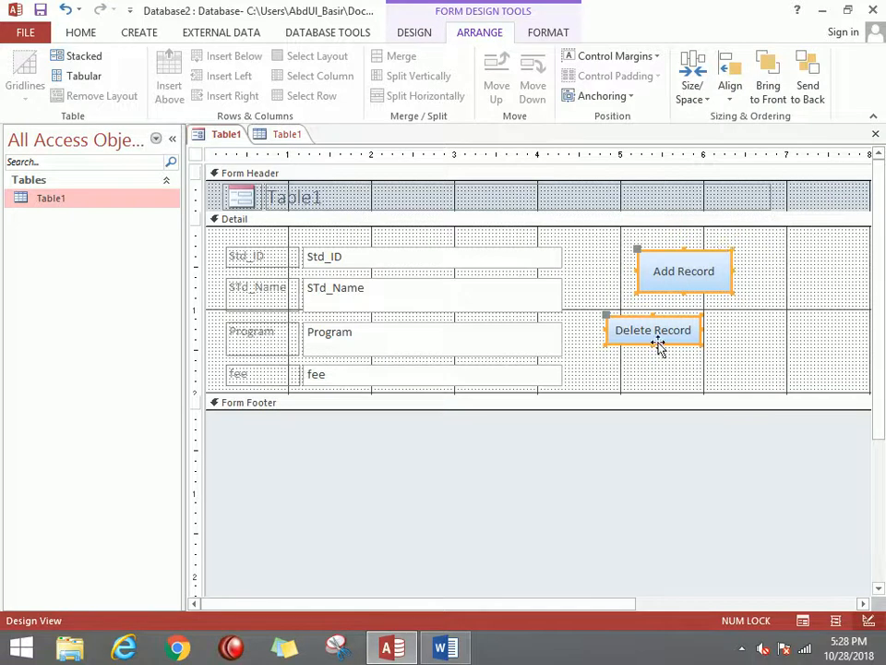
Size the selected Add Record and Delete Record buttons To Tallest
left_click(694, 91)
left_click(719, 159)
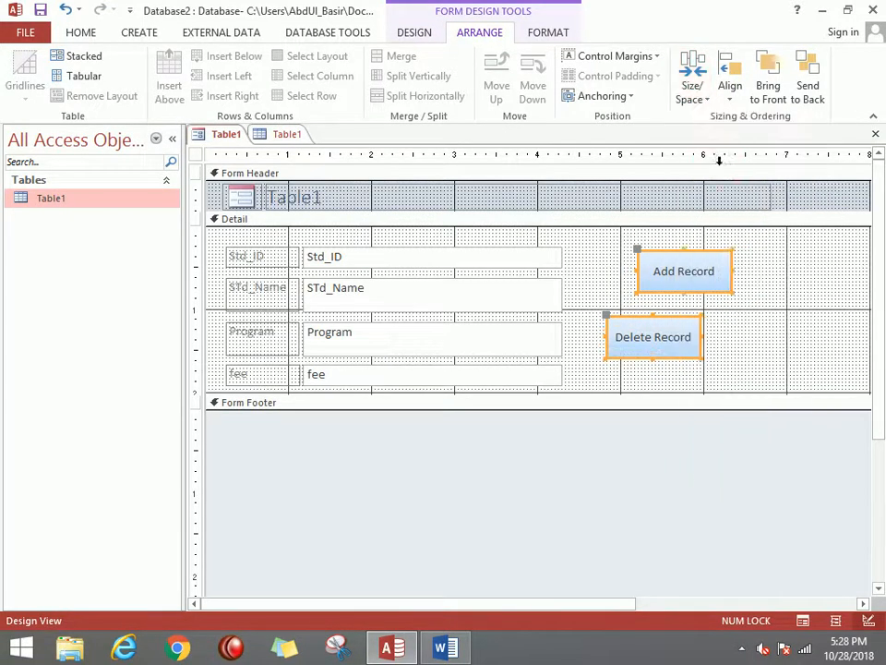
Try aligning the two selected buttons Left, Right and Top, undoing the alignments, and clear the selection
left_click(729, 101)
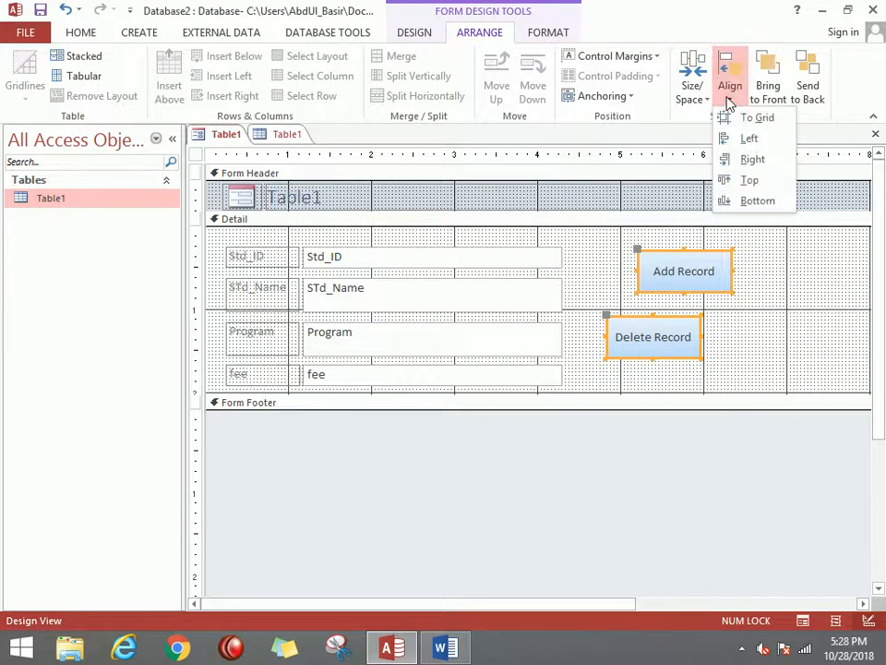
left_click(749, 139)
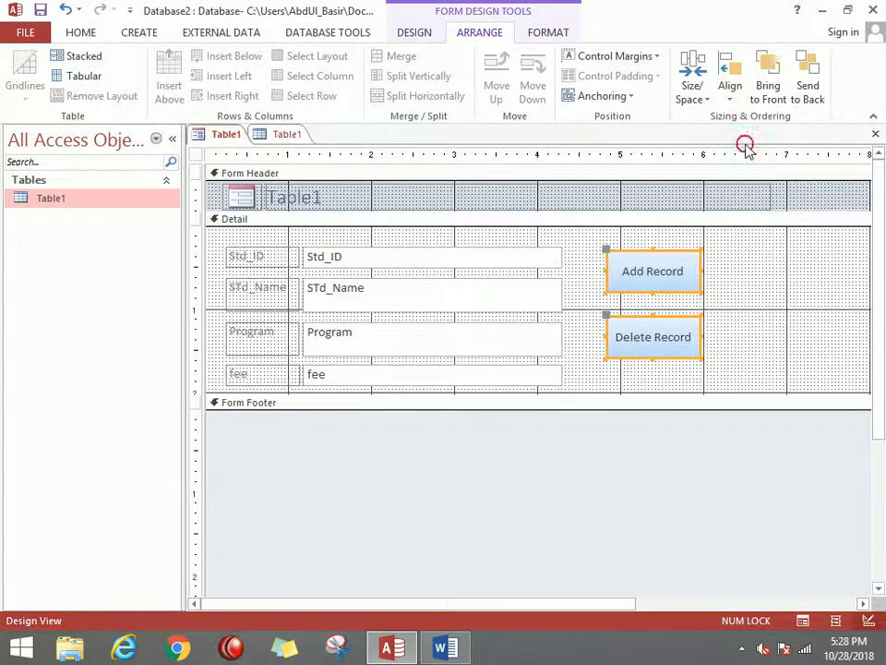
left_click(734, 99)
left_click(756, 159)
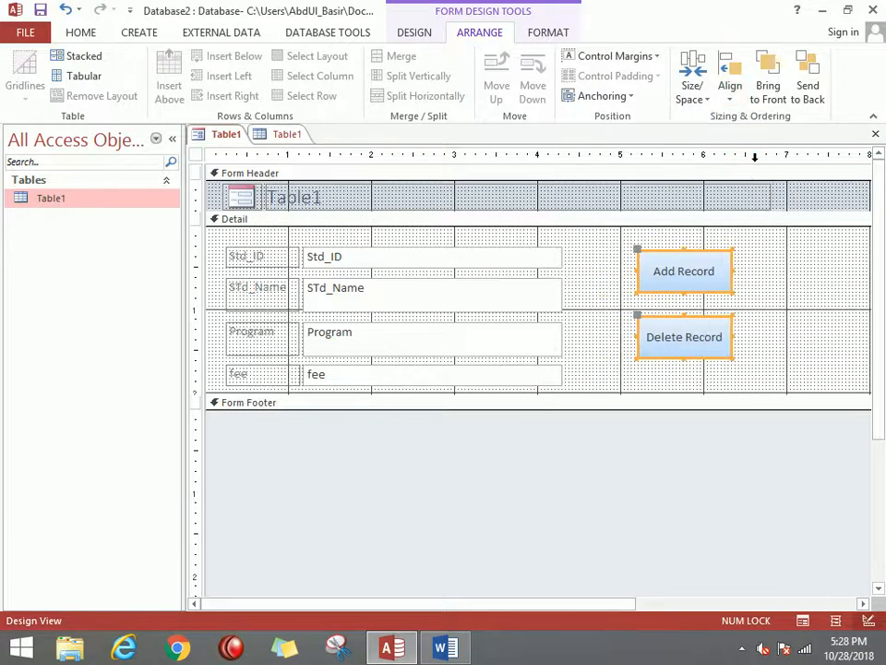
key("ctrl+z")
left_click(730, 93)
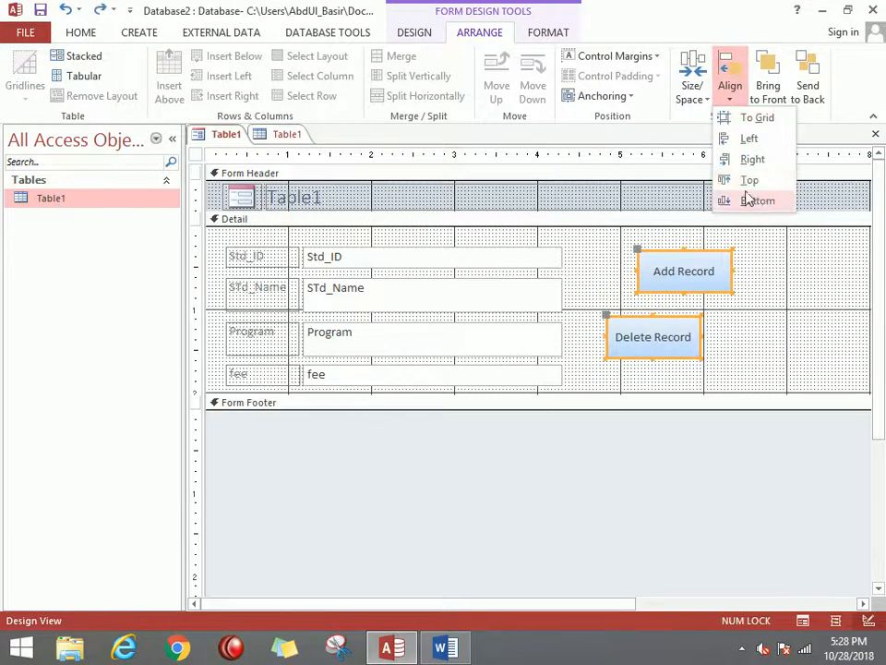
left_click(744, 179)
key("ctrl+z")
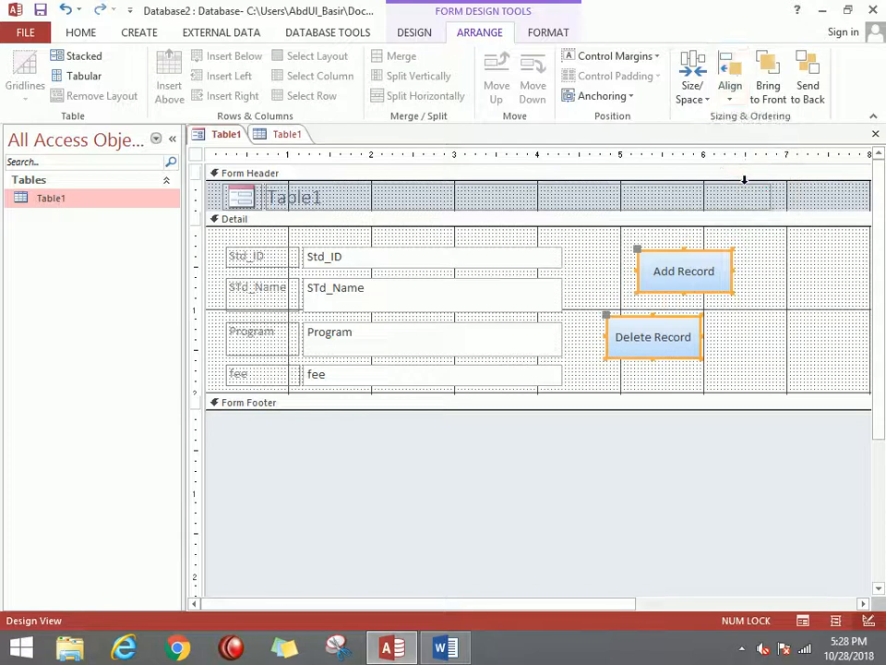
left_click(766, 88)
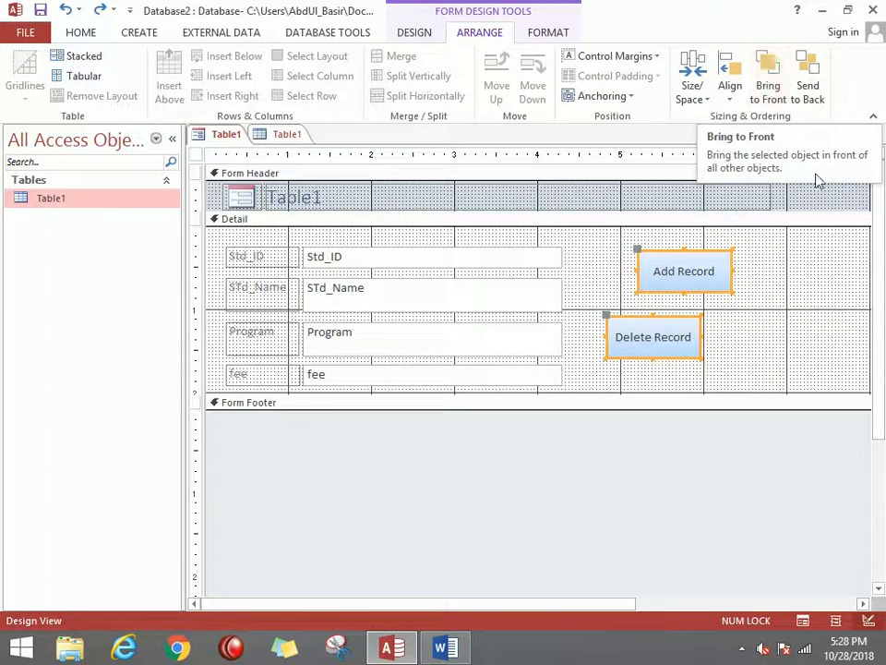
left_click(820, 293)
Change the shape of the Add Record button and then the Delete Record button to a rounded rectangle
left_click(711, 271)
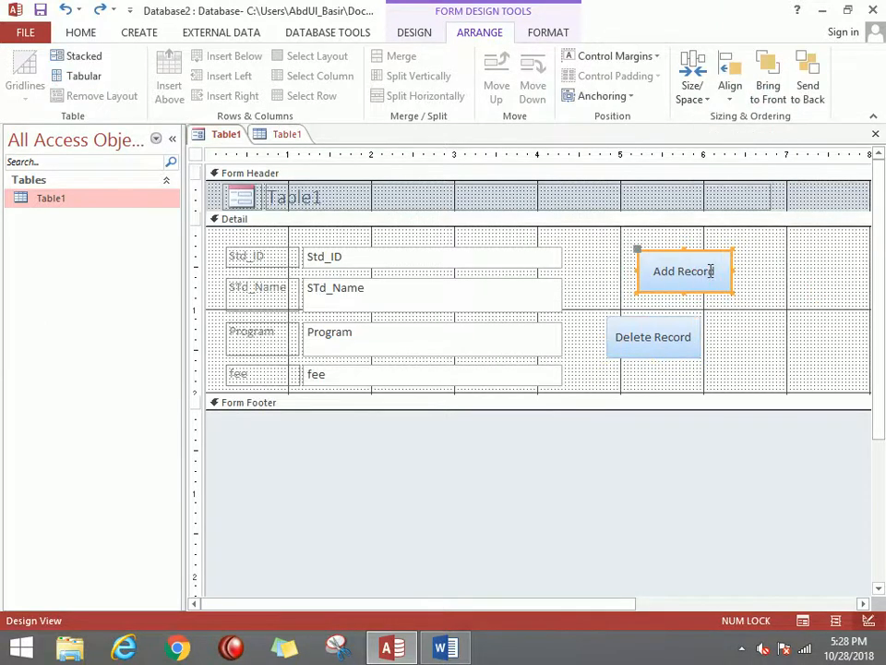
left_click(548, 33)
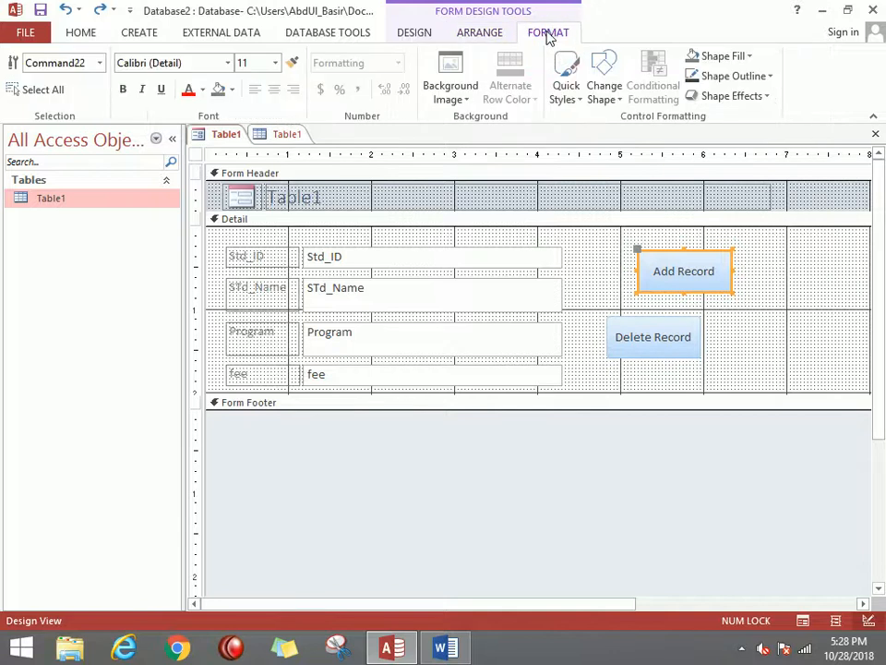
left_click(609, 97)
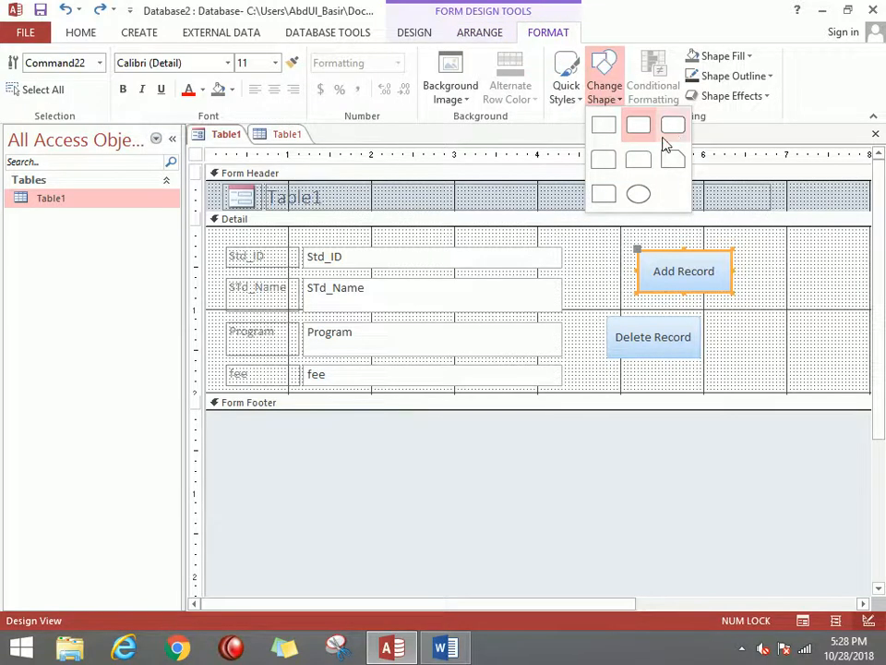
left_click(639, 127)
left_click(664, 336)
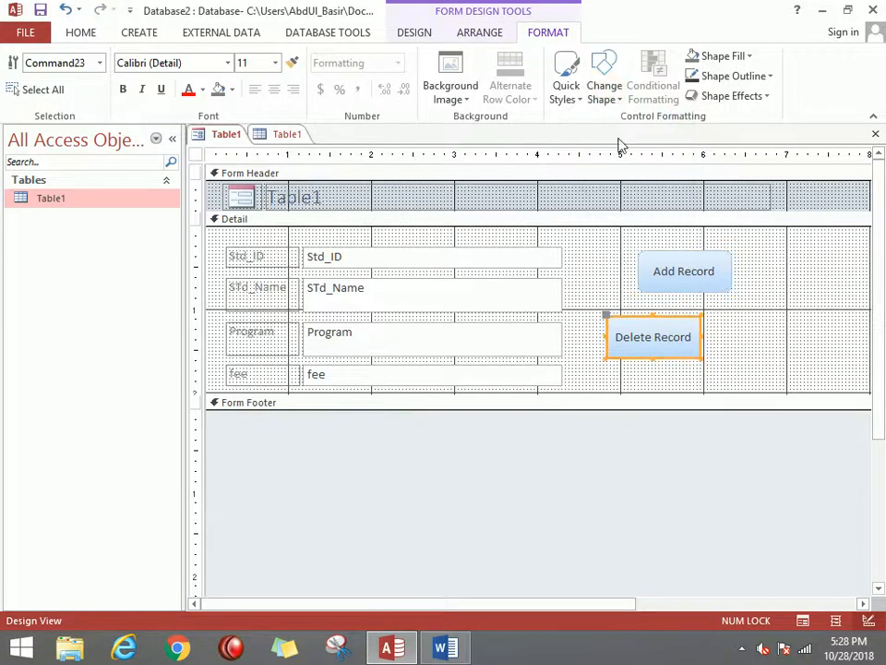
left_click(608, 87)
left_click(667, 134)
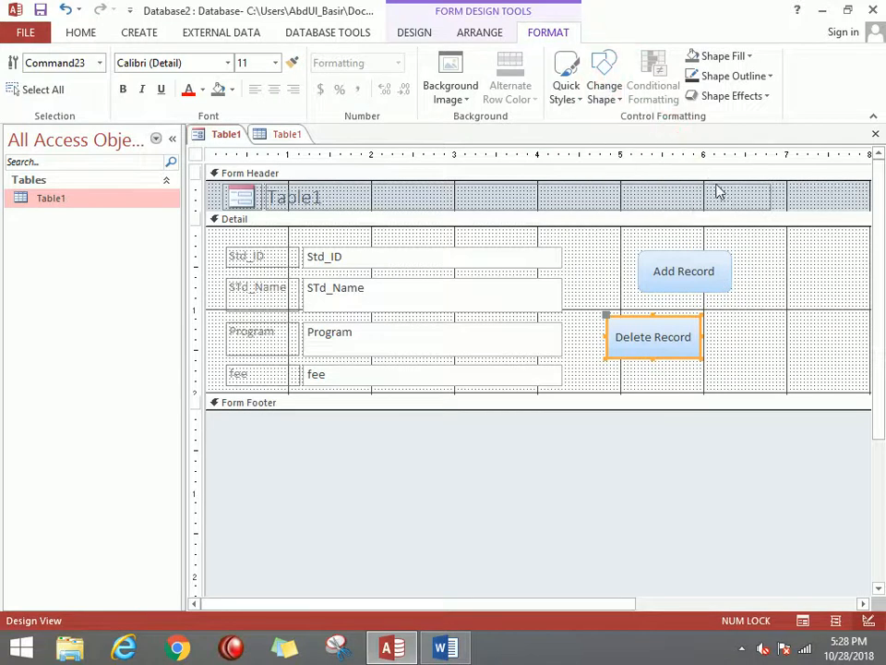
Apply the solid black Quick Style from the third row to the Add Record button
left_click(717, 263)
left_click(566, 83)
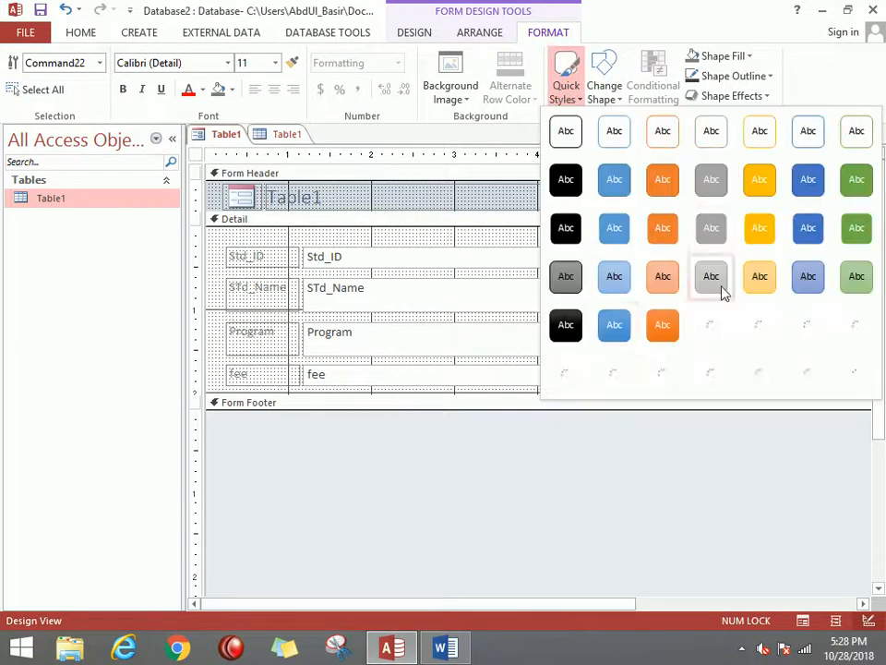
left_click(566, 227)
Copy the Add Record button's formatting onto the Delete Record button with Format Painter
left_click(687, 334)
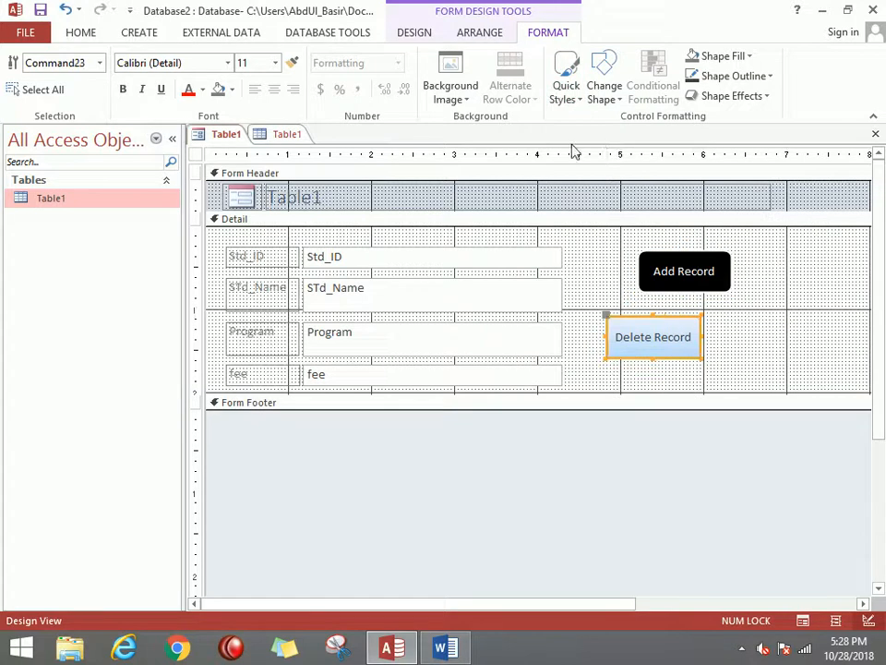
left_click(697, 278)
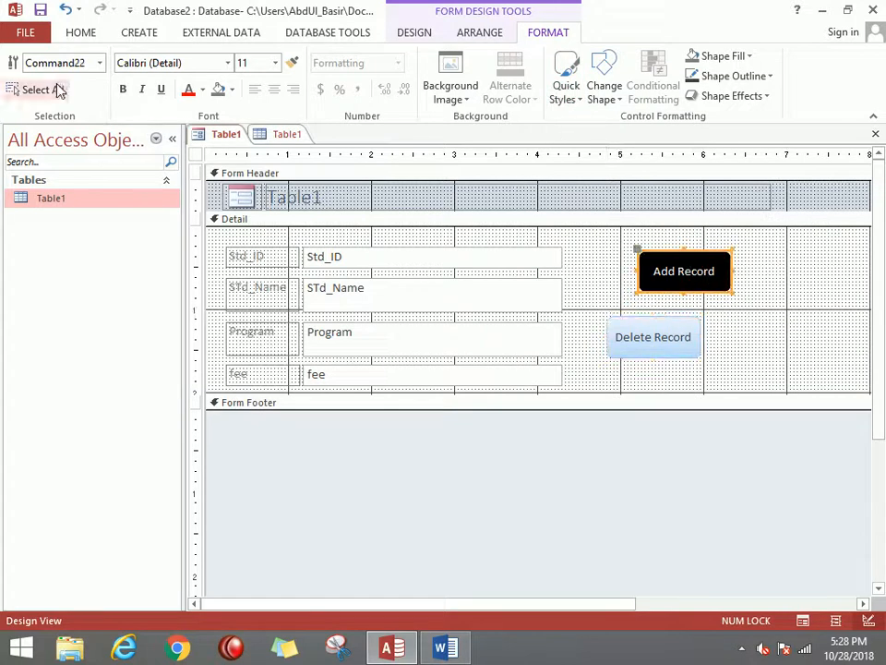
left_click(79, 35)
left_click(124, 99)
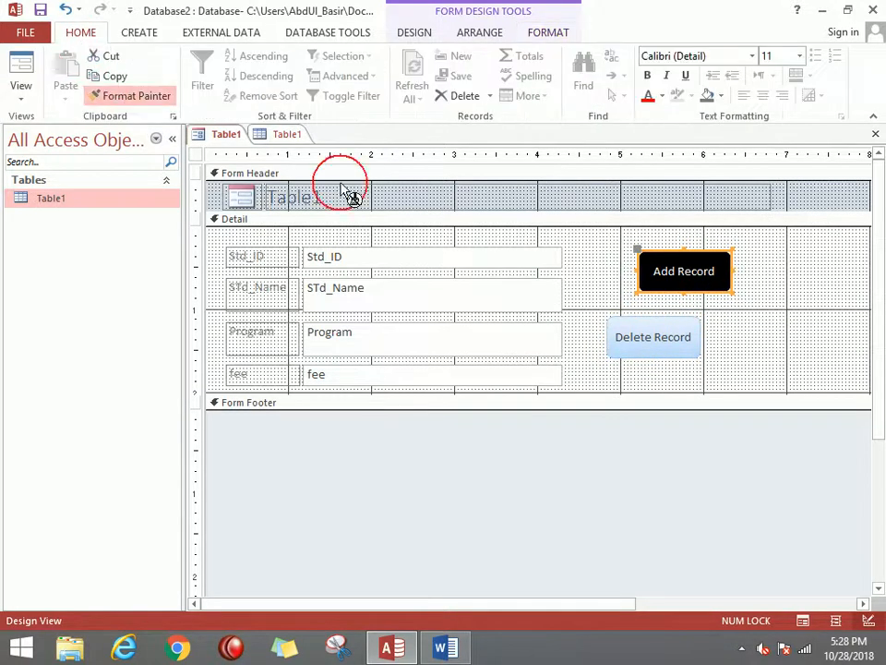
left_click(662, 338)
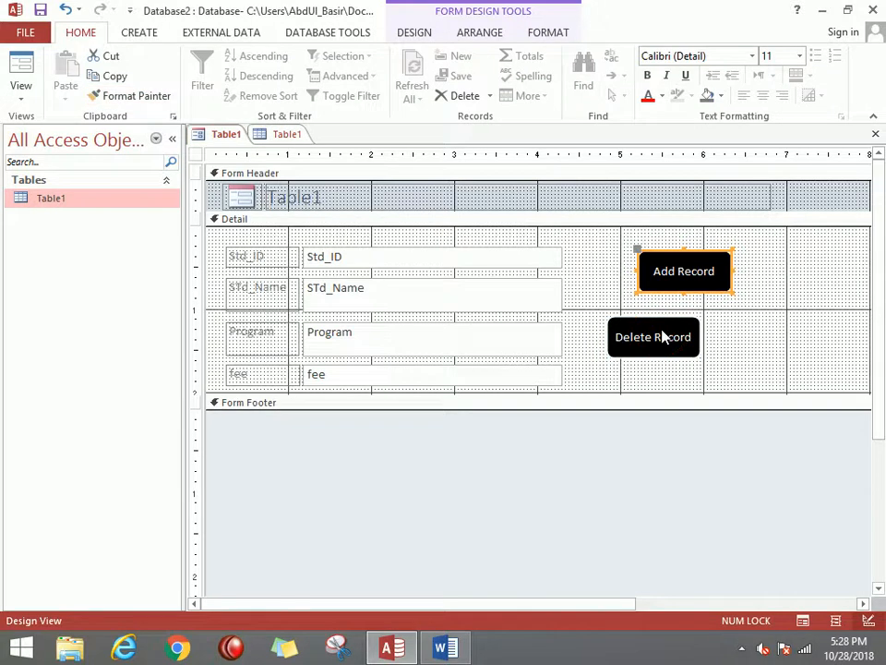
Select the Add Record and Delete Record buttons together and align them Left
left_click_drag(688, 365, 633, 227)
left_click(488, 33)
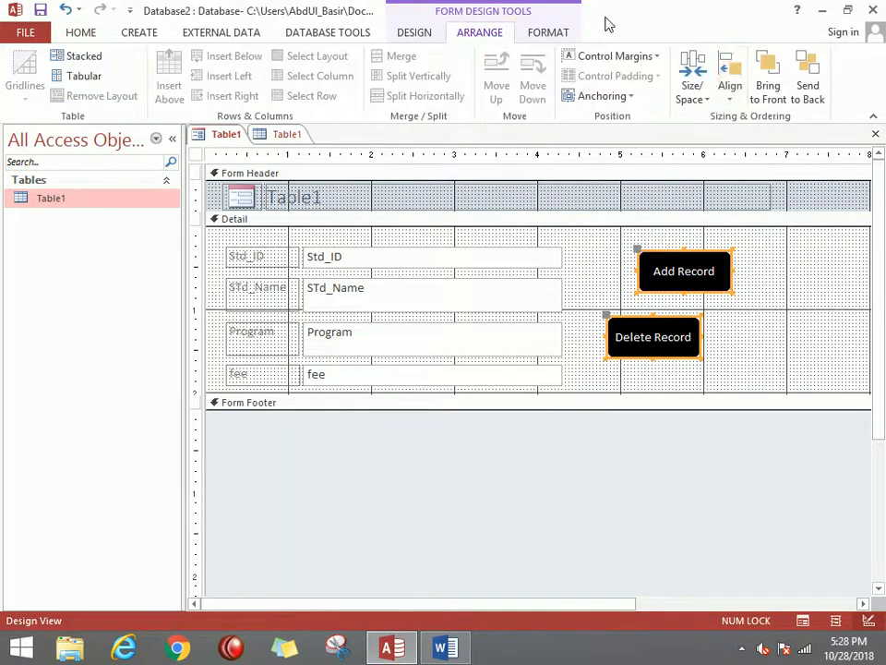
left_click(730, 93)
left_click(755, 139)
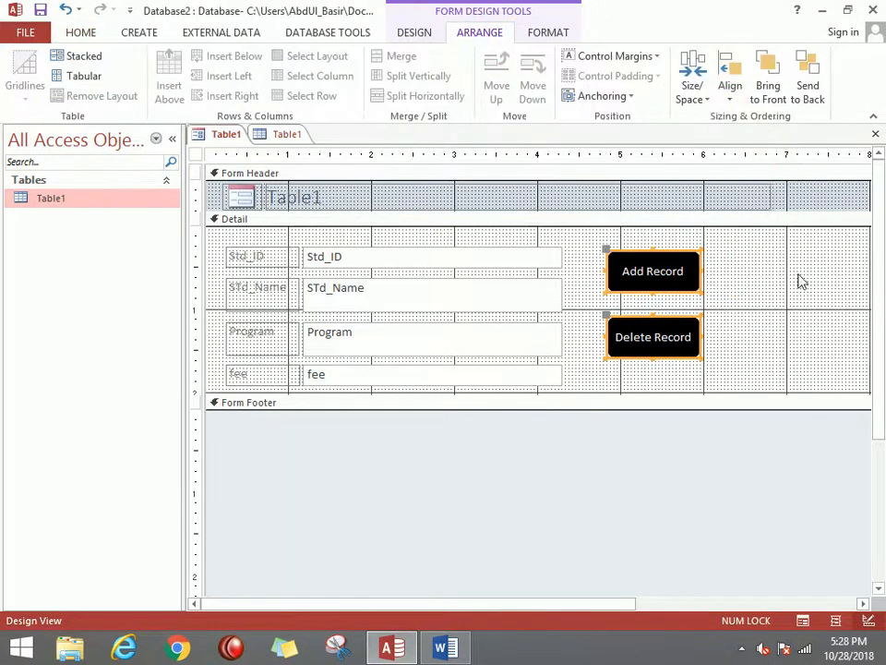
Switch the form to Form View and start a new record with the form's Add Record button
left_click(78, 32)
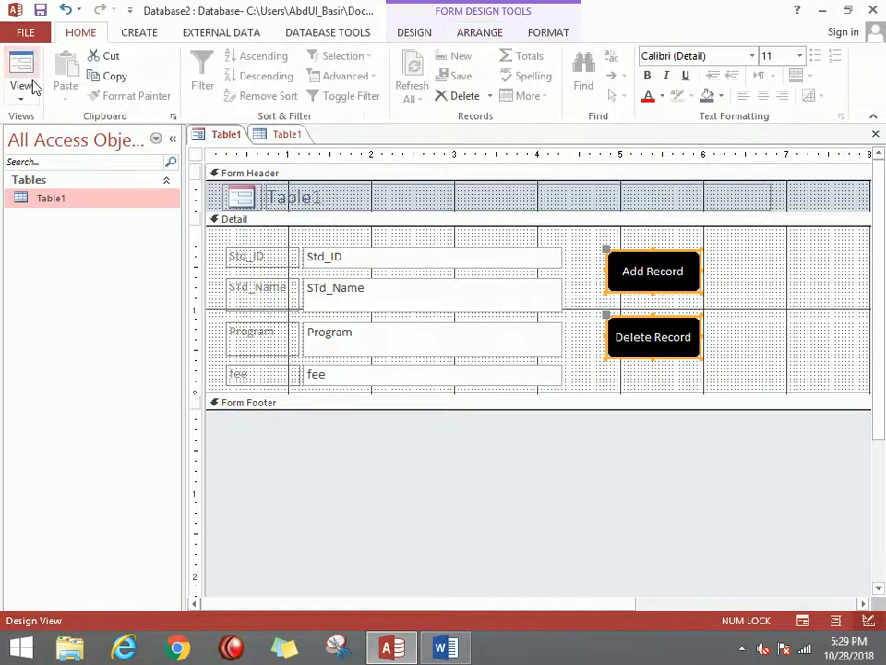
left_click(33, 75)
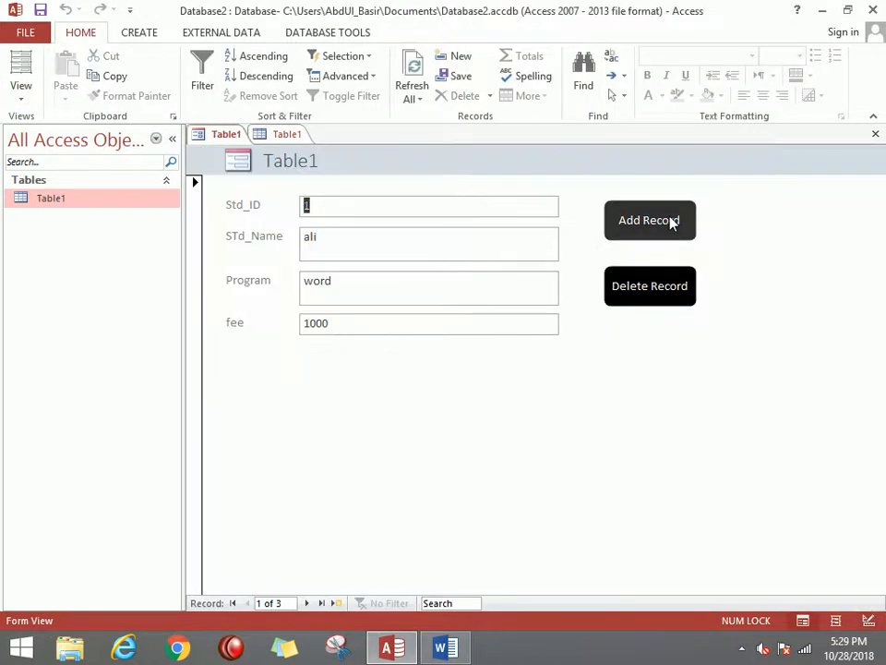
left_click(672, 222)
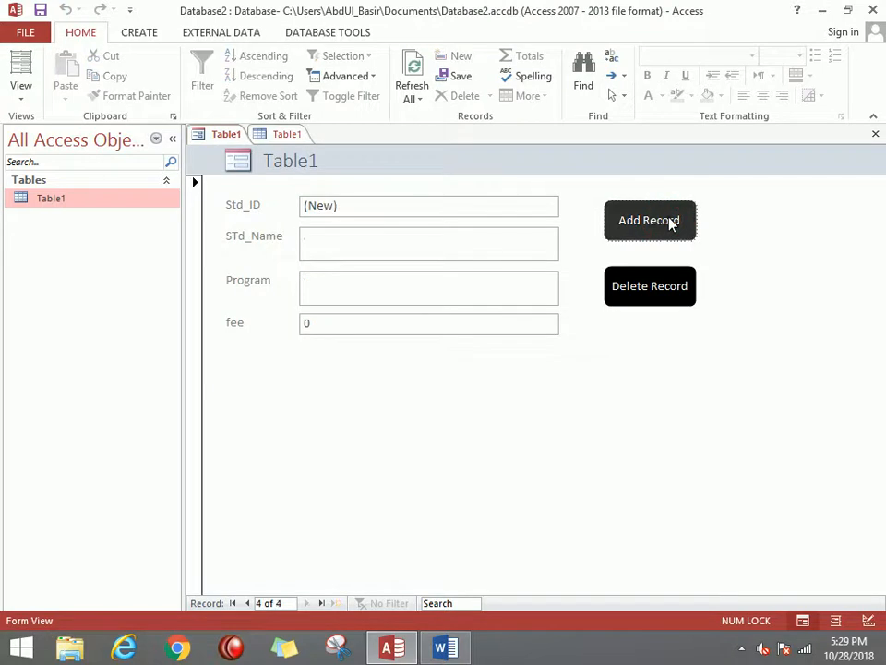
Enter the student's name, the program word and the fee 1000, and use Add Record to open another blank record
left_click(467, 251)
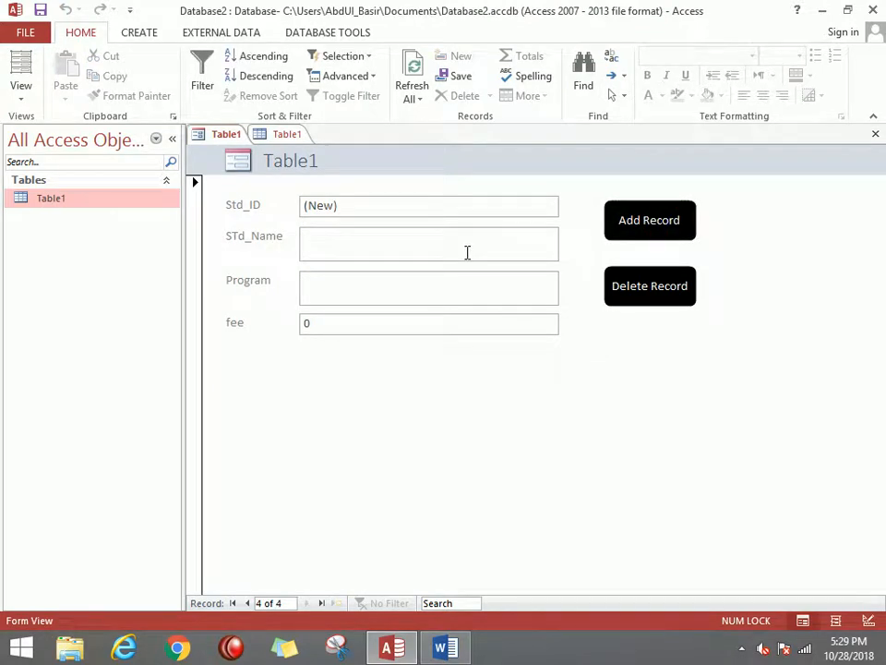
type("hamma")
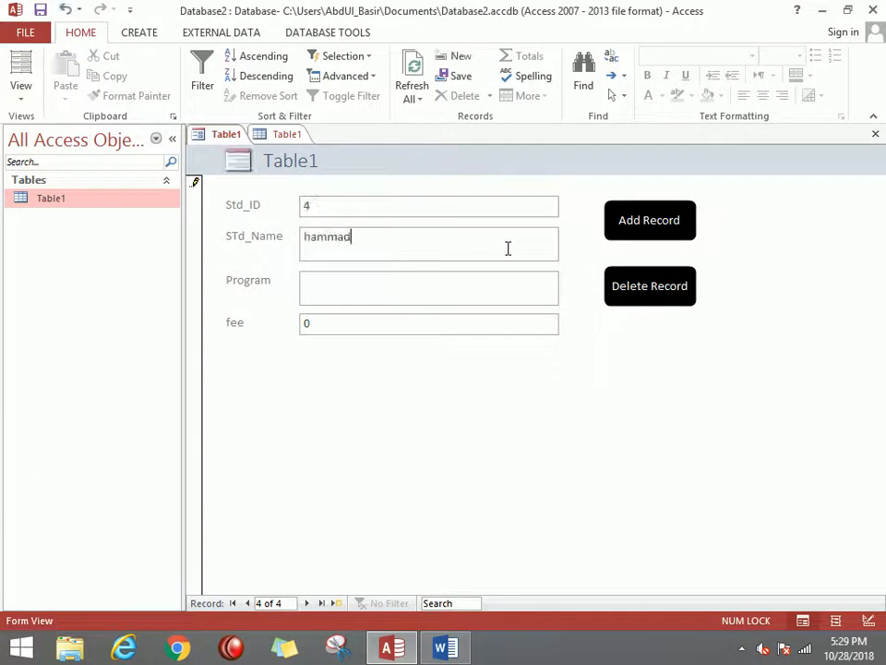
type("d")
key("Tab")
type("word")
key("Tab")
type("1000")
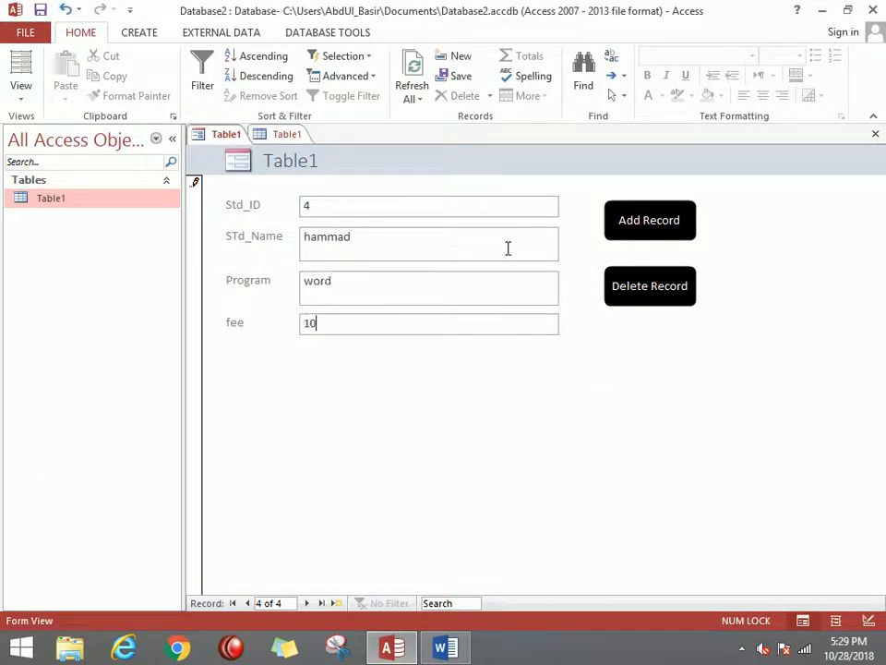
left_click(670, 222)
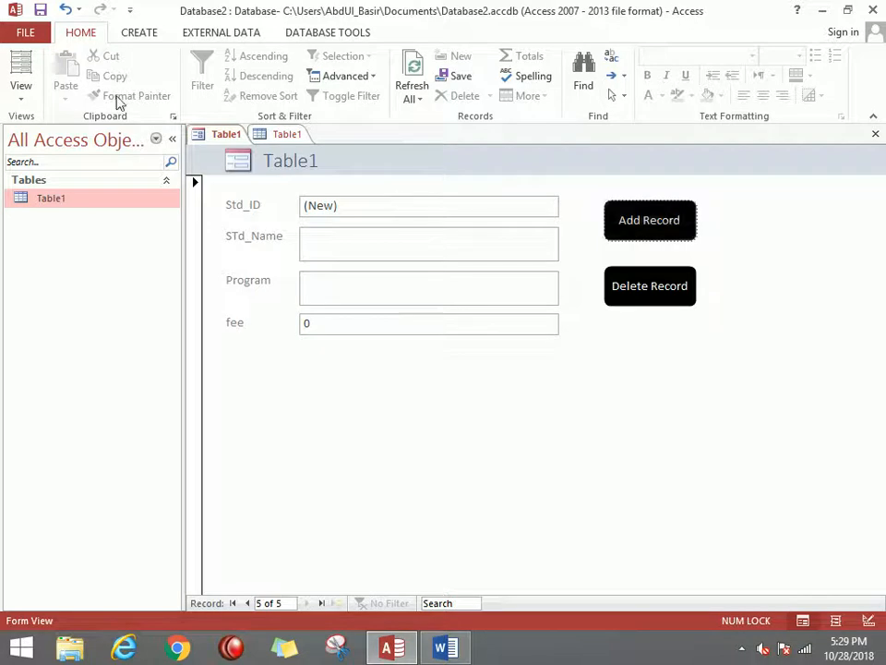
Return the form to Design View and pick the Button control for another command button
left_click(24, 93)
left_click(22, 92)
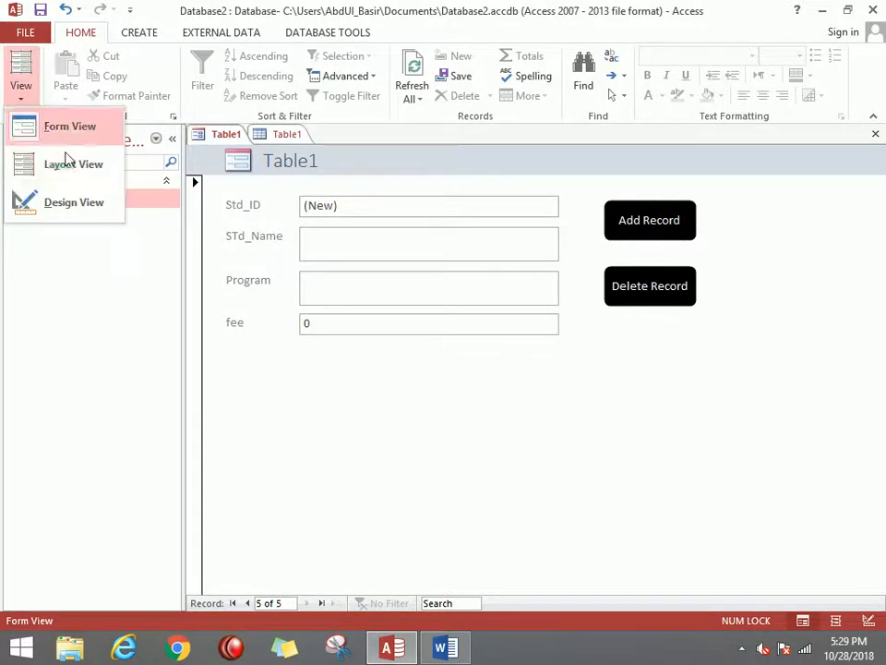
left_click(84, 202)
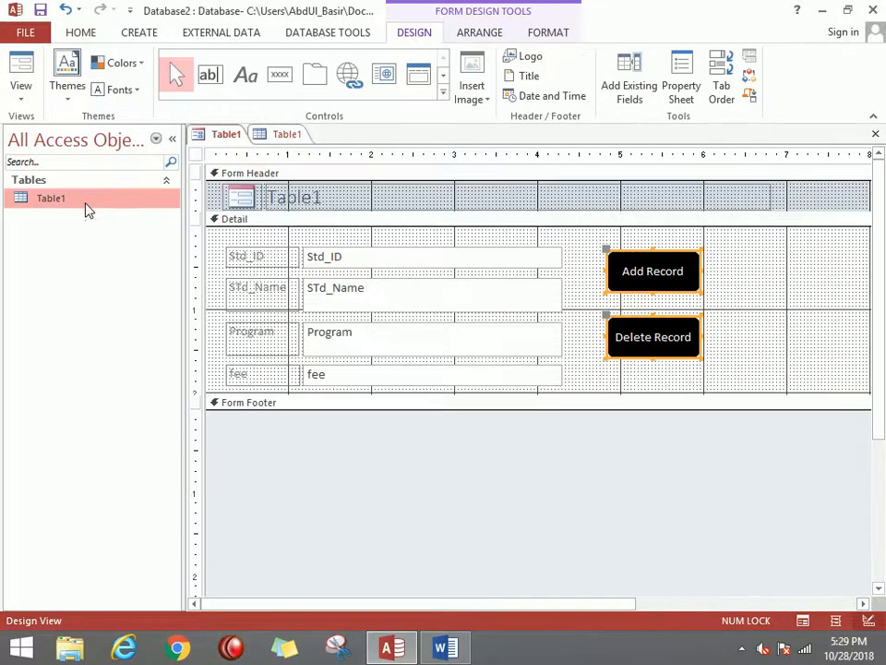
left_click(281, 79)
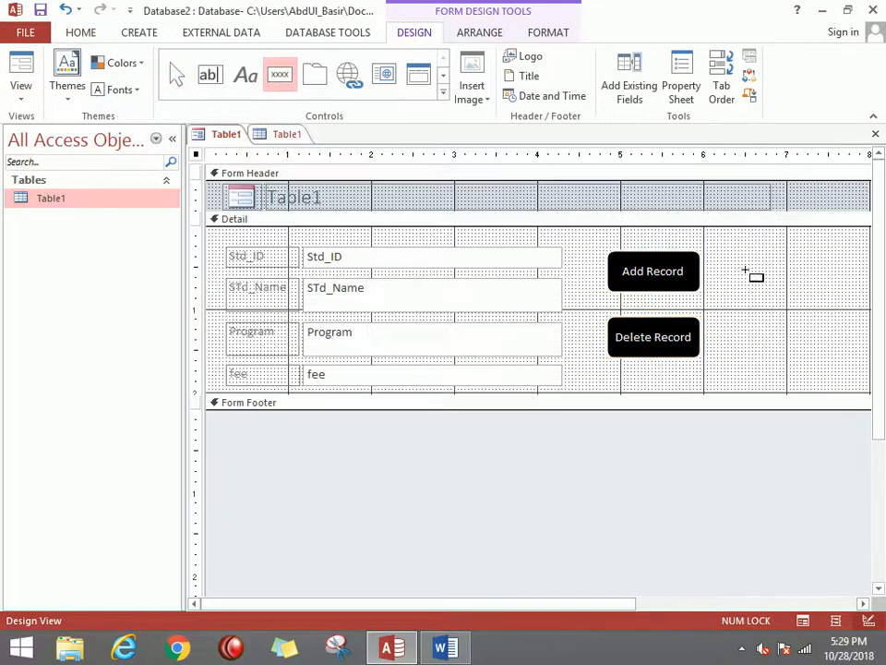
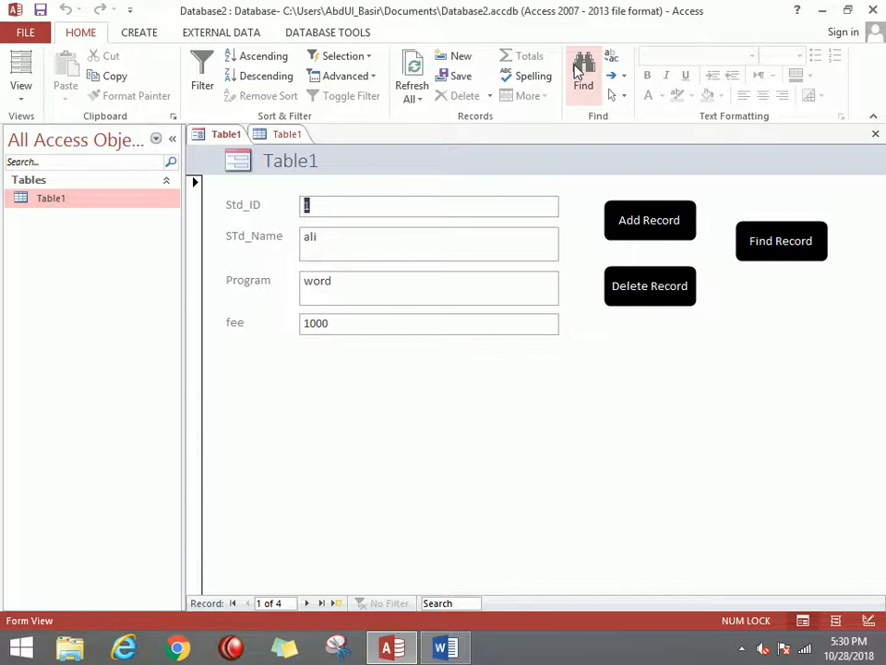
Return the form to Design View and delete only the Find Record button
left_click(20, 96)
left_click(70, 198)
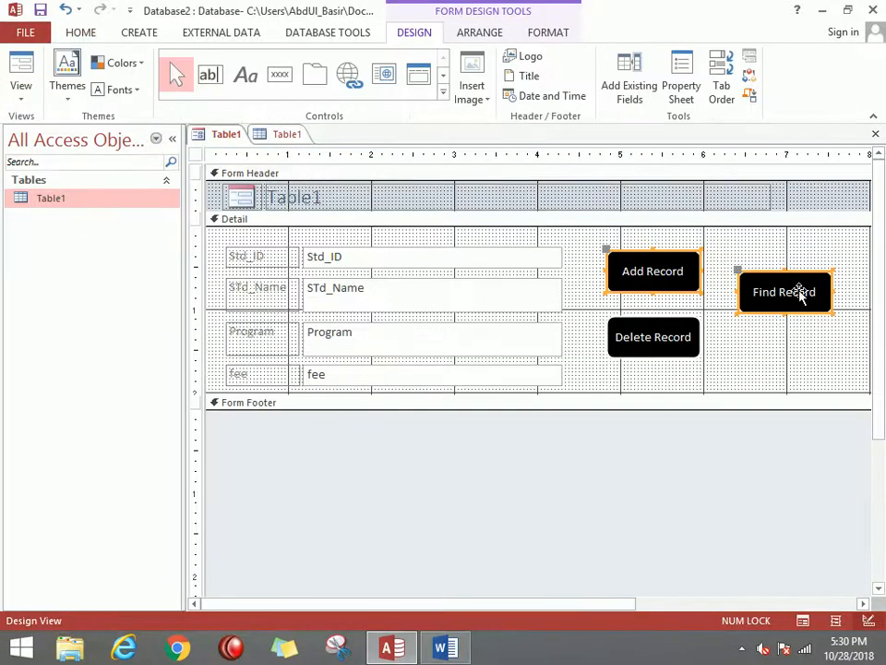
key("Delete")
key("ctrl+z")
left_click(793, 322)
left_click(789, 301)
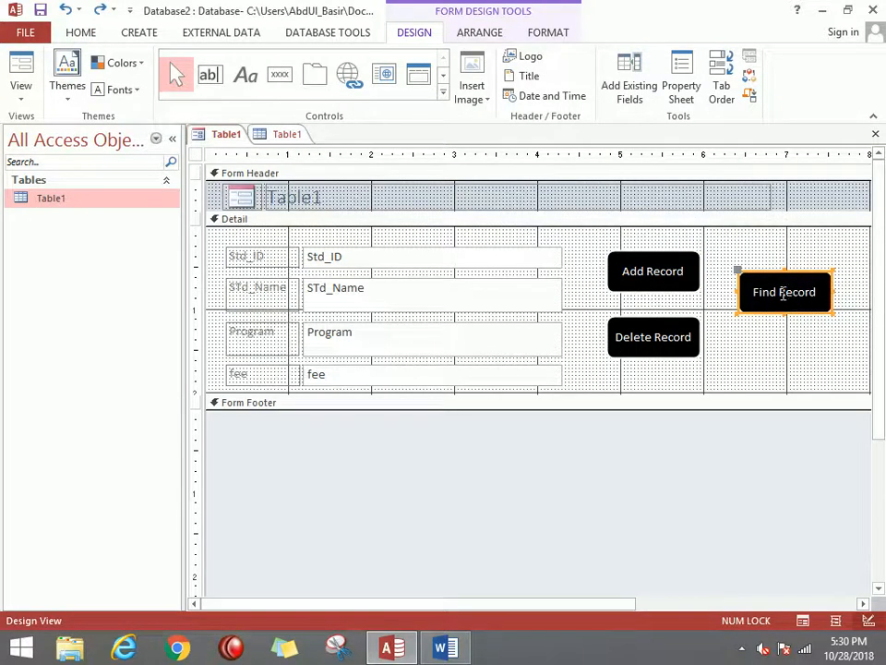
key("Delete")
Draw a command button beside Add Record and Delete Record, spanning about 6.4 to 7.6 on the horizontal ruler, and cancel the Command Button Wizard
left_click(279, 73)
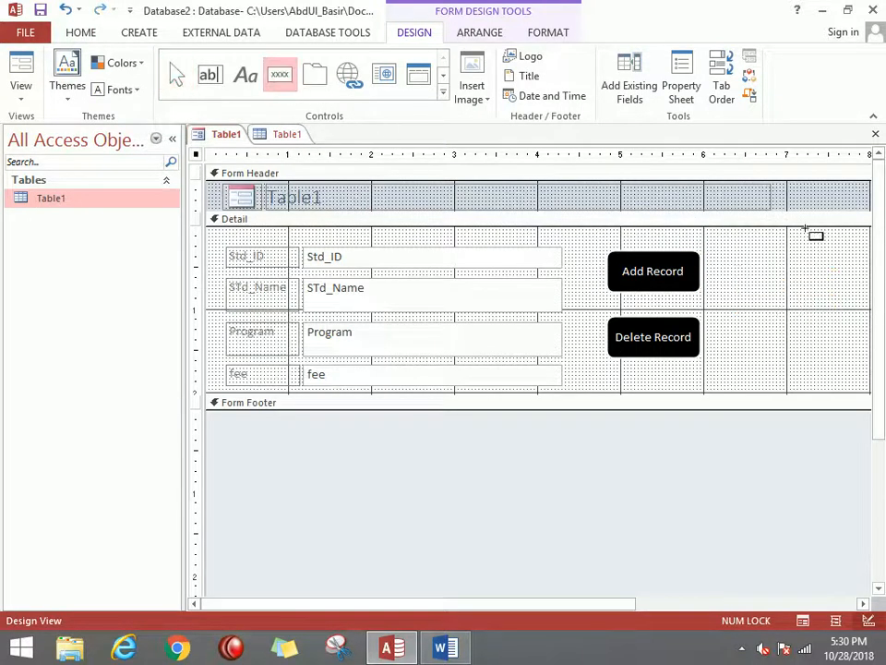
left_click(735, 268)
left_click_drag(736, 269, 840, 325)
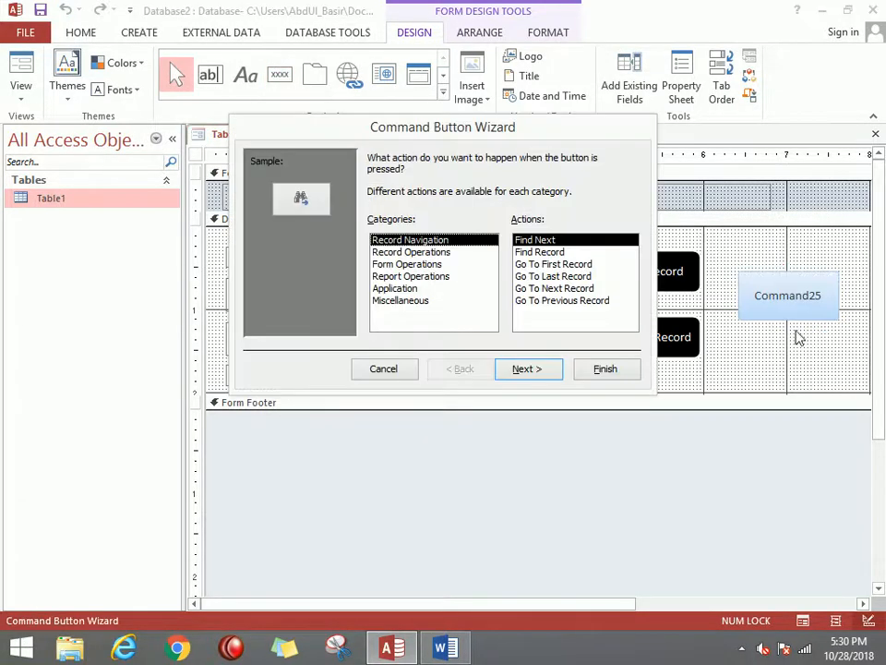
left_click(384, 369)
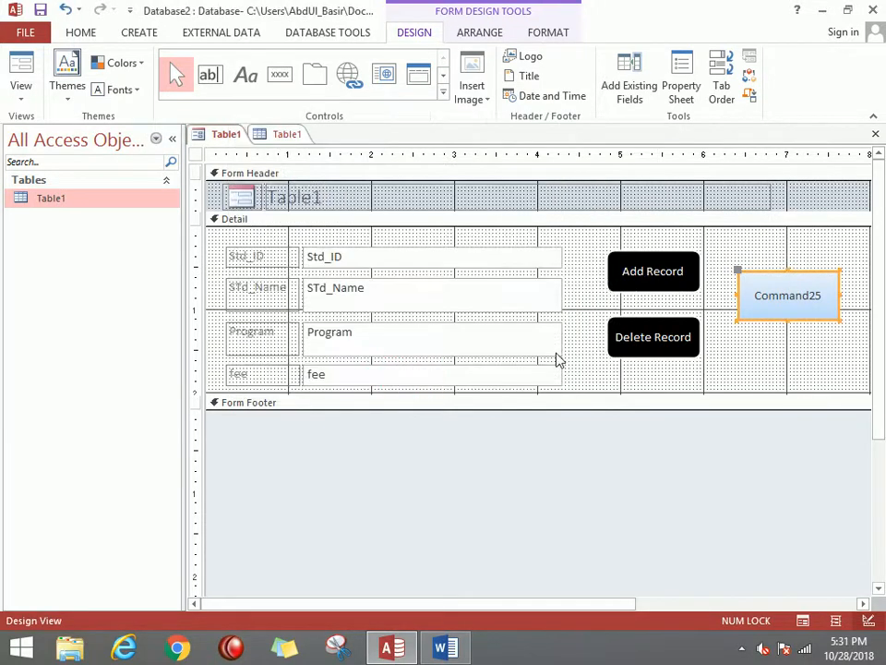
Delete the unfinished command button beside Add Record and Delete Record, and turn off Use Control Wizards
key("Delete")
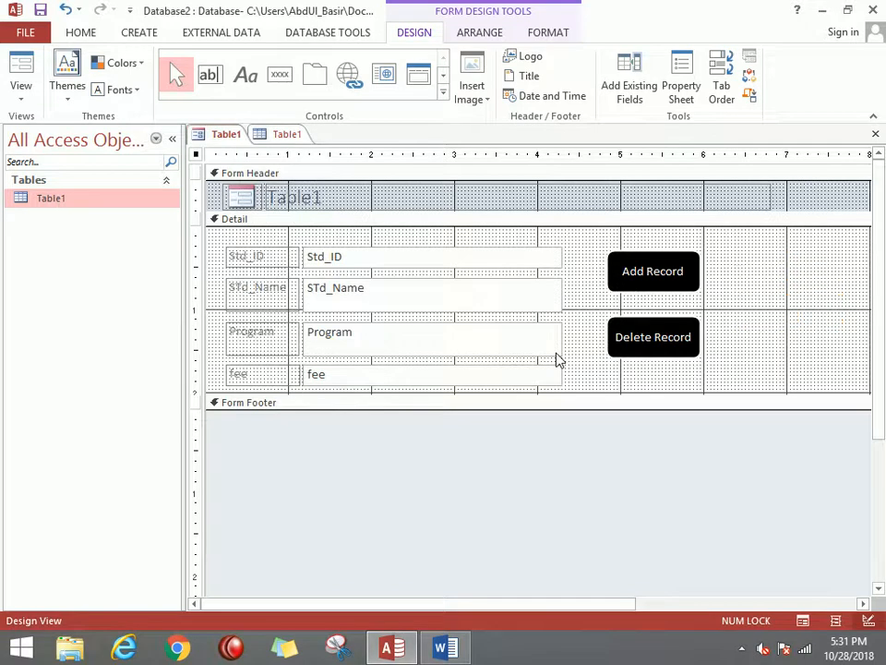
left_click(442, 92)
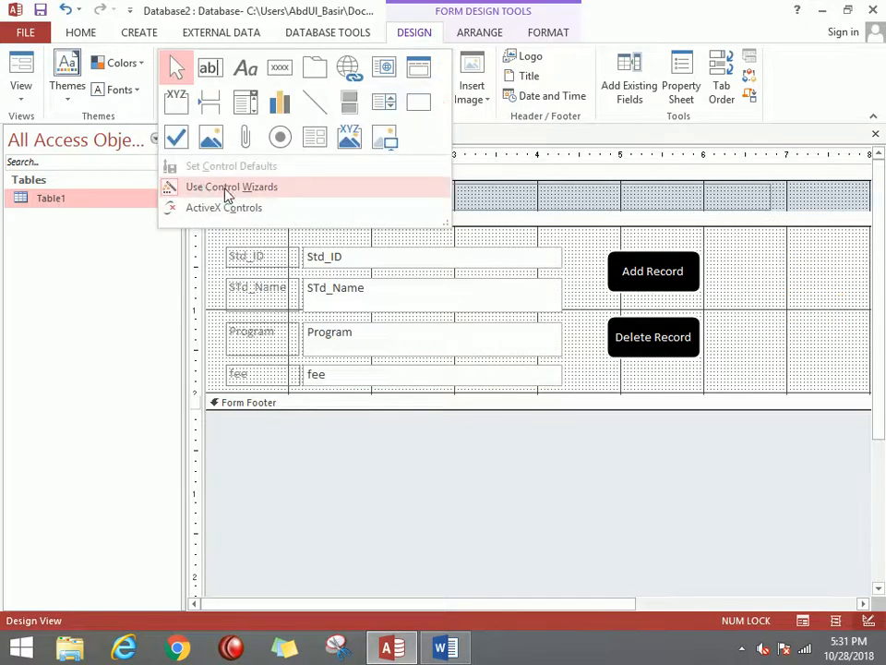
left_click(223, 189)
Draw a command button spanning about 6.3 to 7.6 on the horizontal ruler and open its click event in Code Builder
left_click(280, 74)
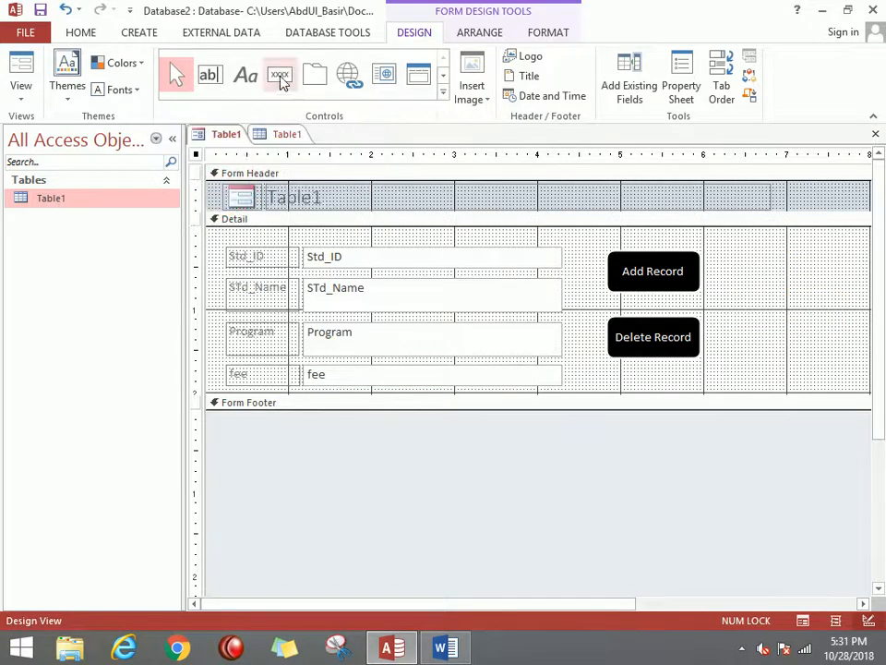
left_click_drag(727, 282, 839, 322)
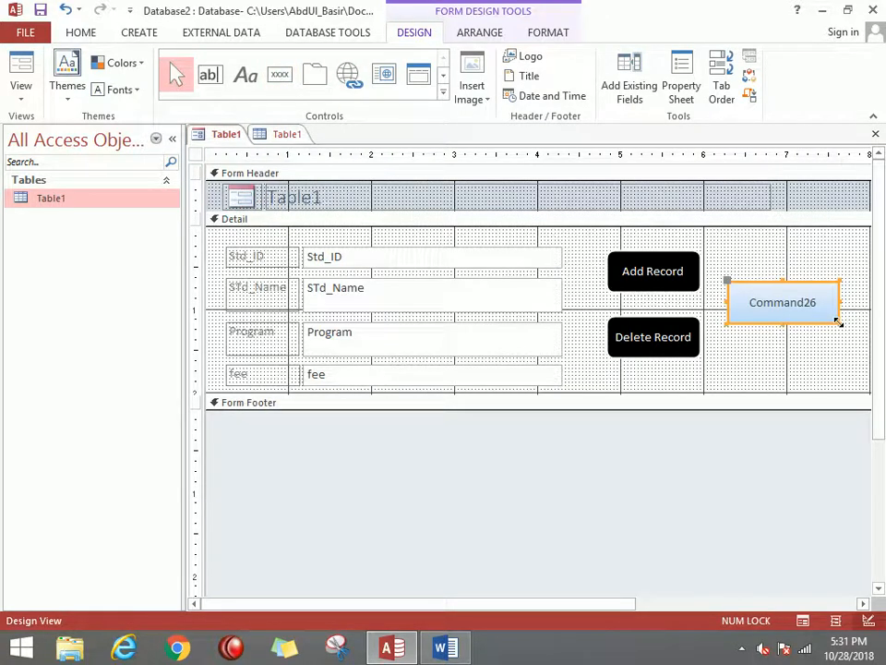
right_click(816, 315)
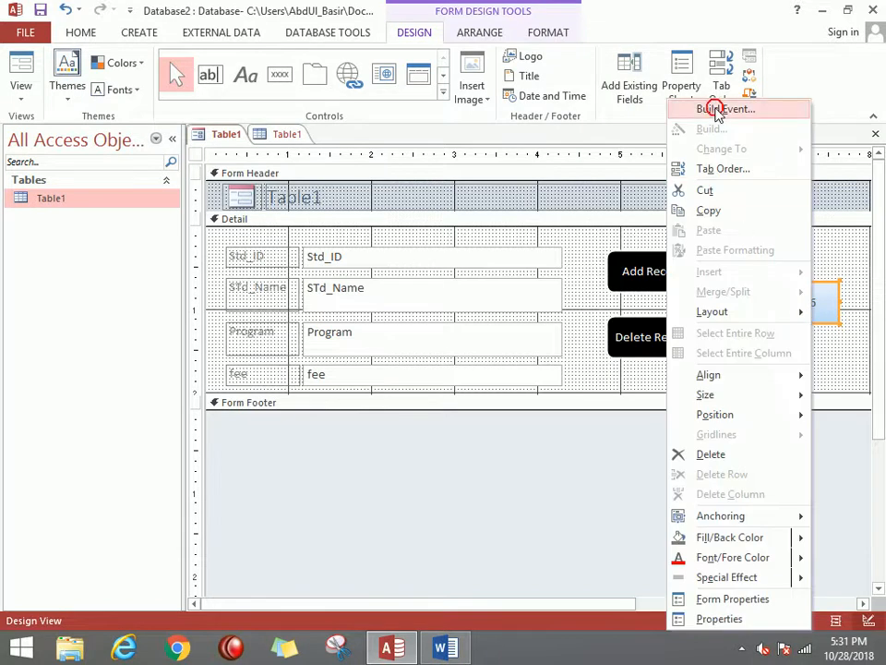
left_click(767, 109)
left_click(385, 189)
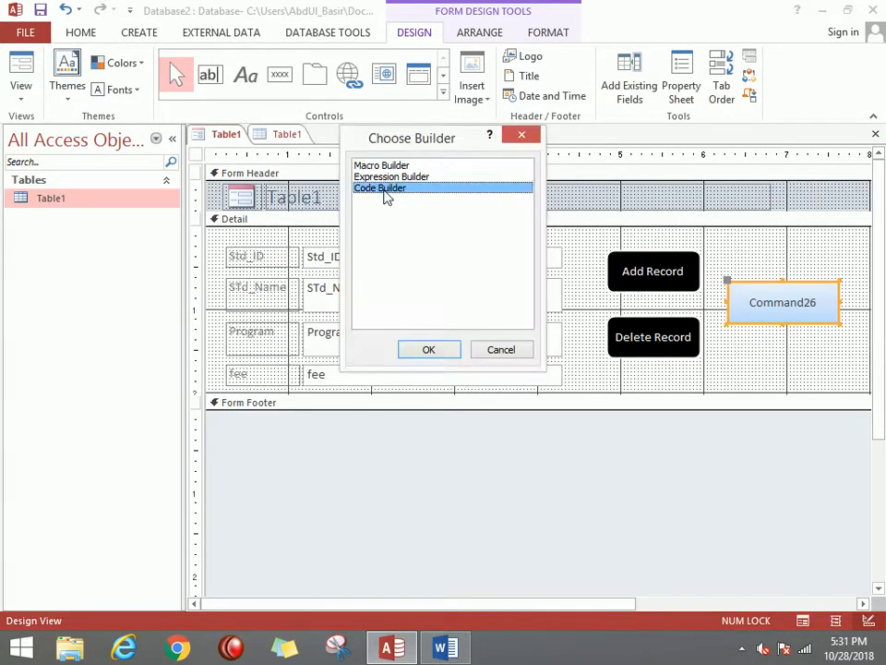
left_click(446, 347)
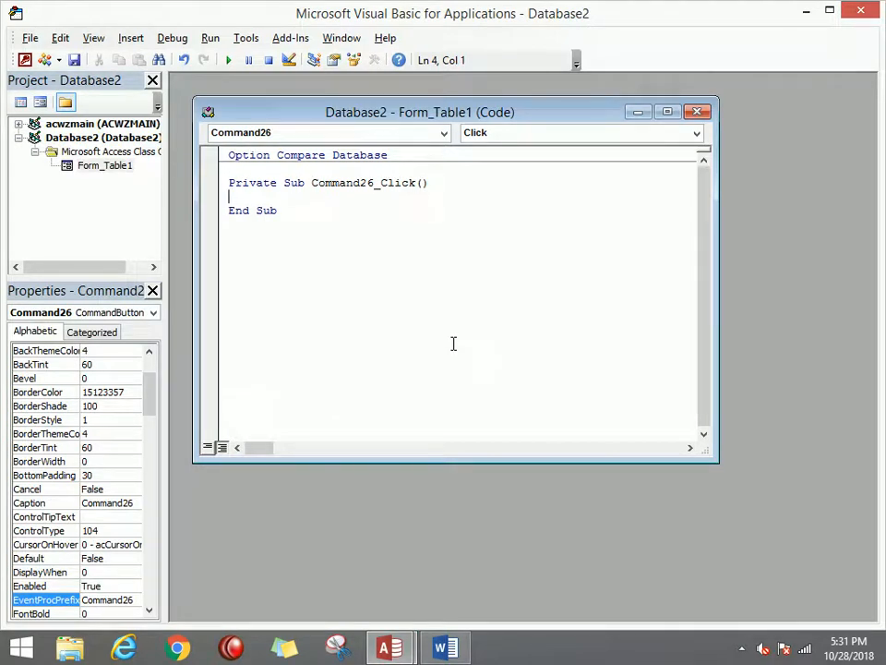
Begin the click procedure with docmd.ApplyFilter, leaving the filter name argument empty before the comma
type("docmd.")
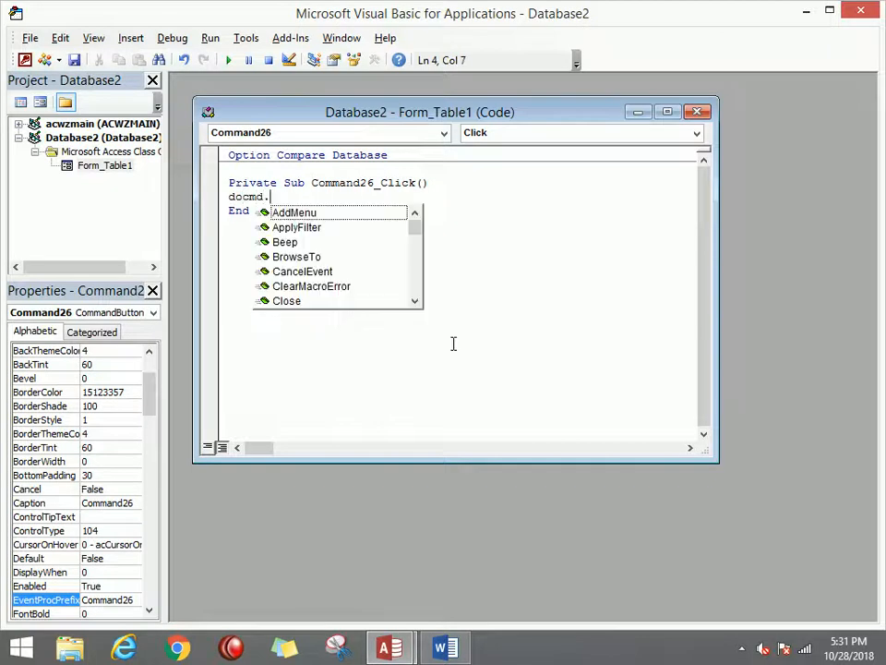
type("app")
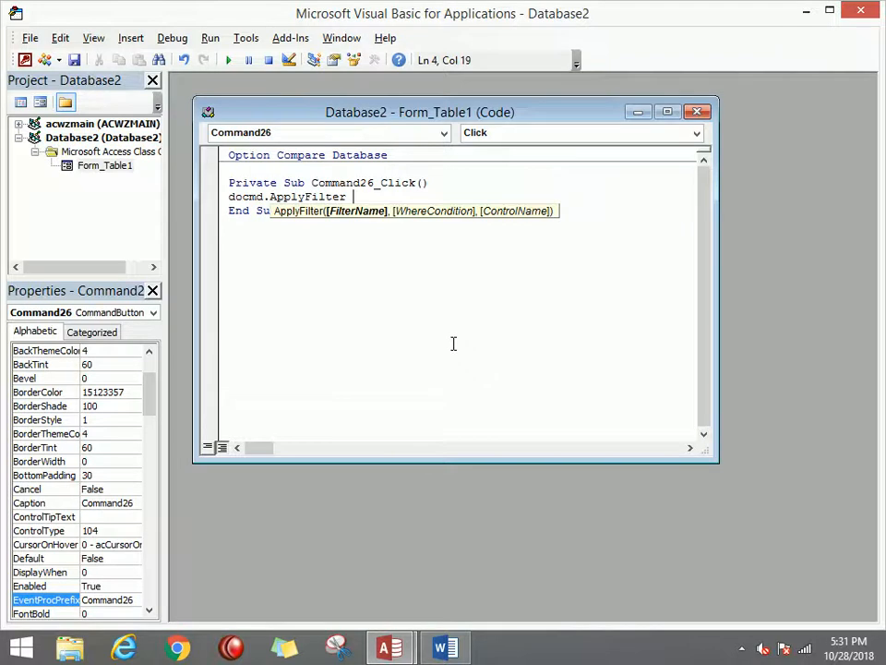
type(" \"")
key("BackSpace")
key("BackSpace")
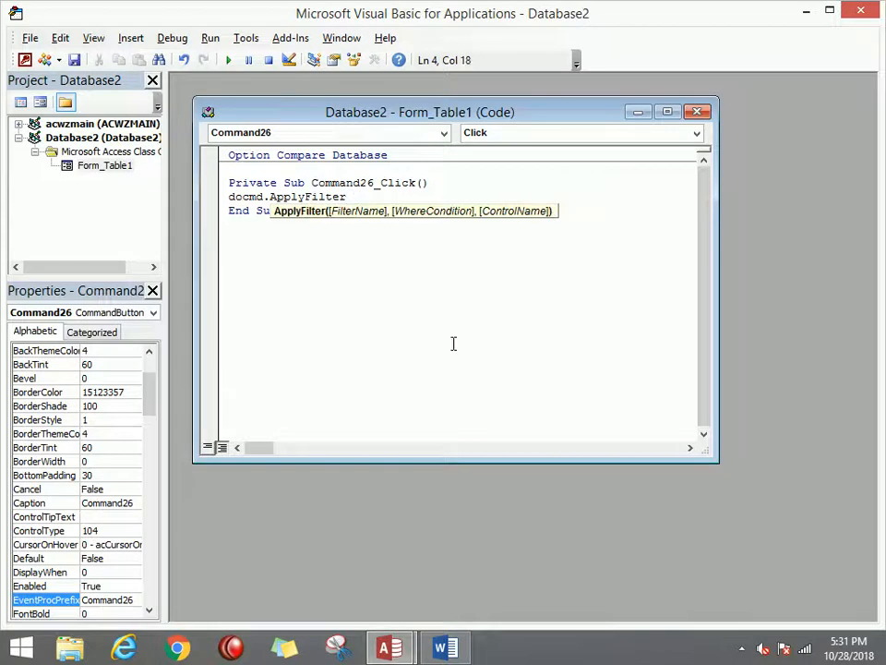
type(",")
key("Return")
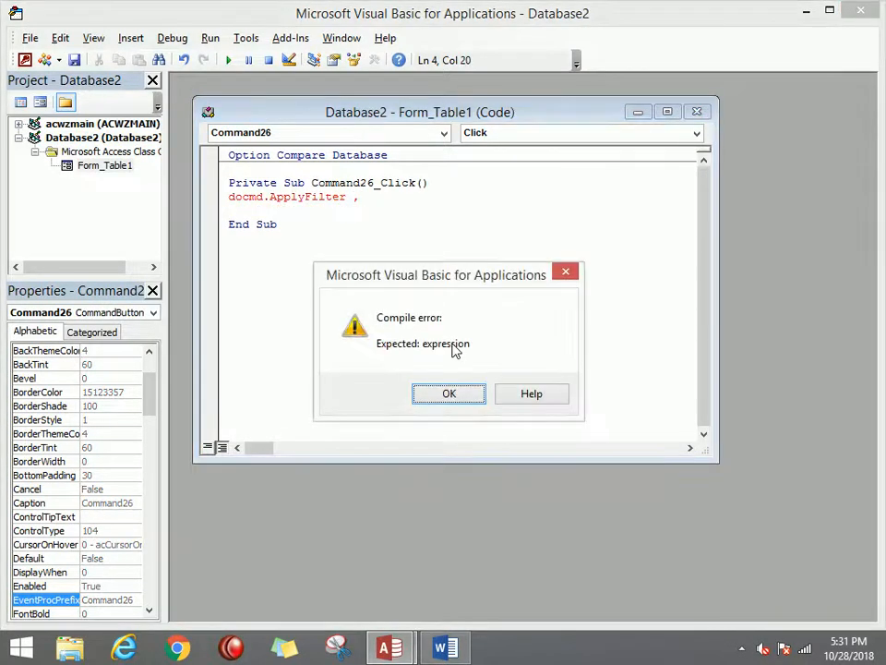
key("Return")
Complete the ApplyFilter line with the where condition "std_name=[Enter your Name]"
type("\"std")
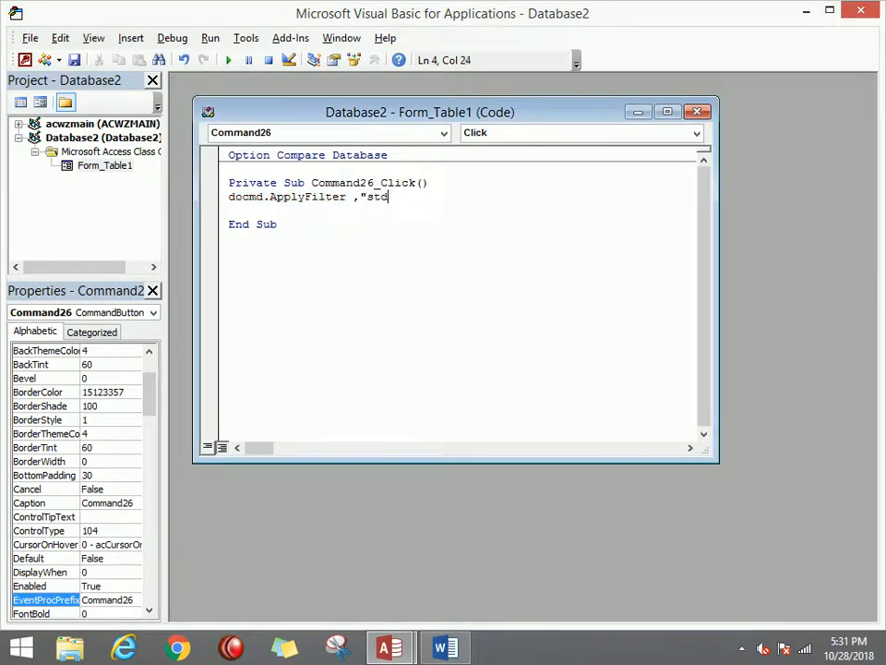
type("_name=[")
type("enter")
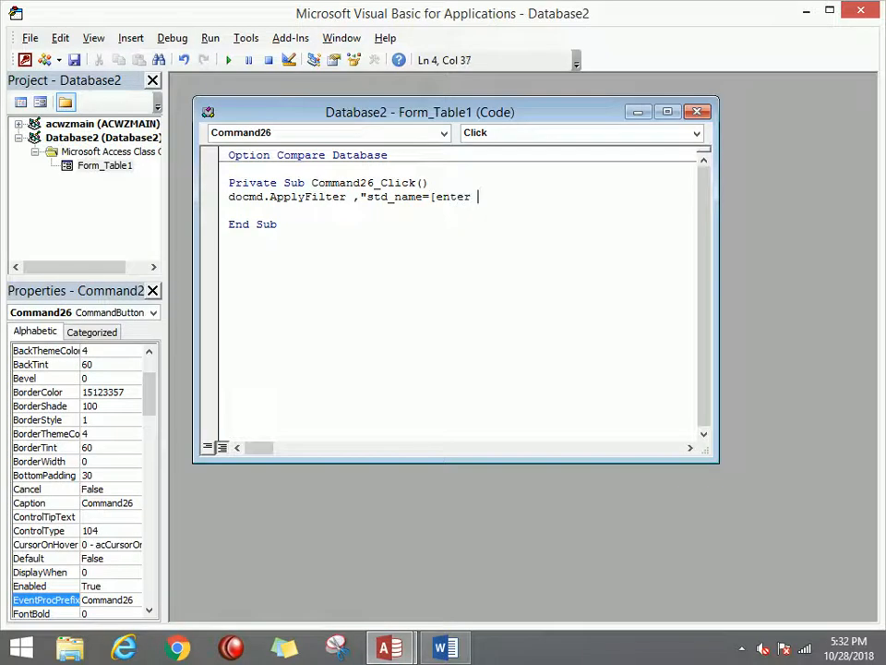
type(" your Name")
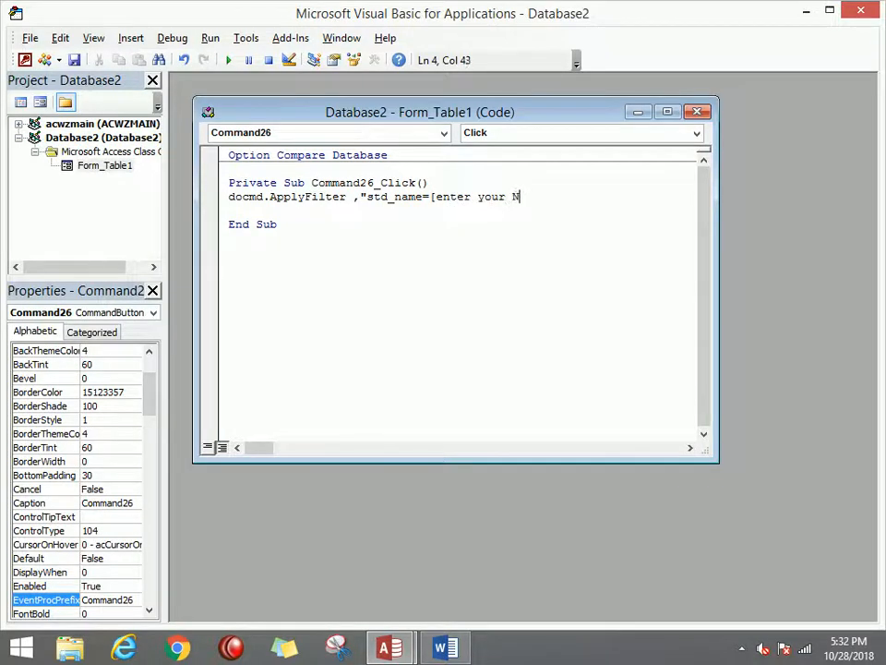
left_click(439, 196)
key("BackSpace")
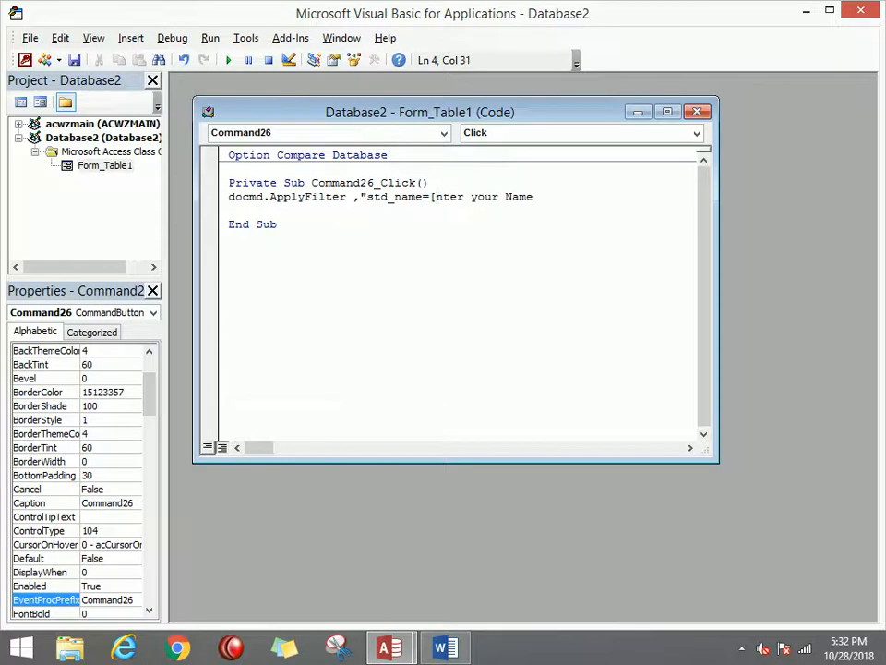
type("E")
key("Right")
key("Right")
key("Right")
type("]")
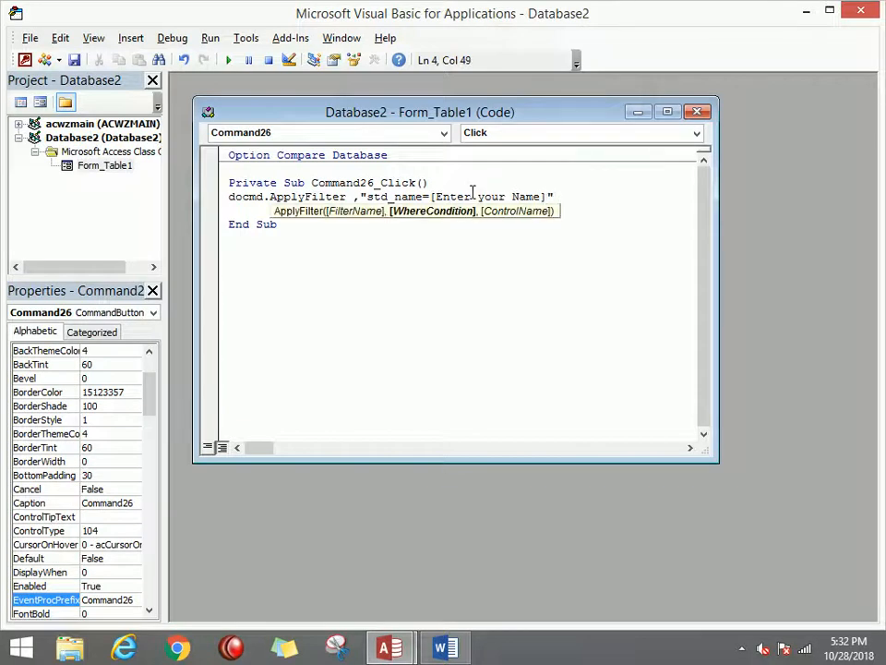
Try to run the code, dismiss the Macros dialog, then close the code window and switch back to the Access form
left_click(230, 60)
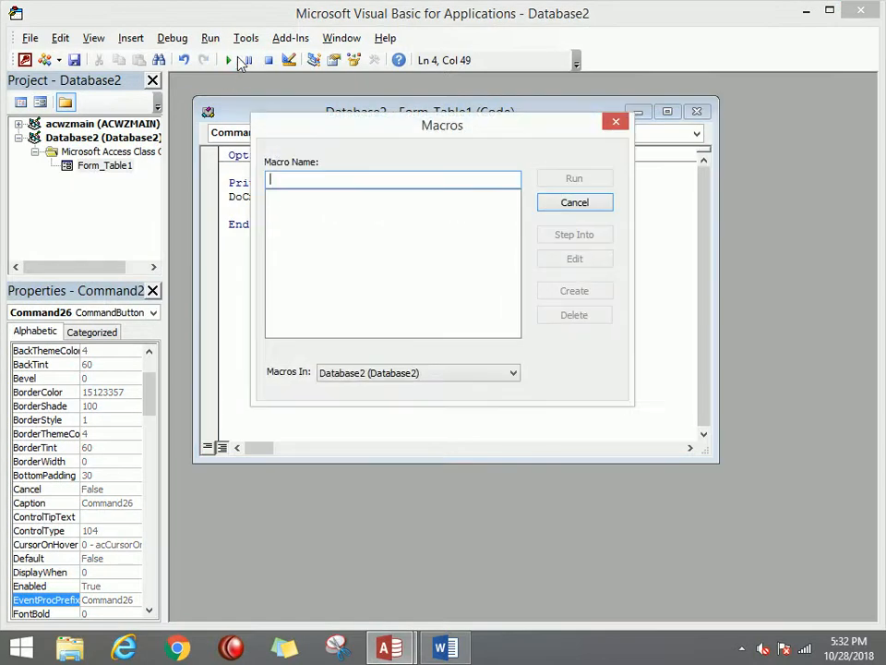
left_click(574, 204)
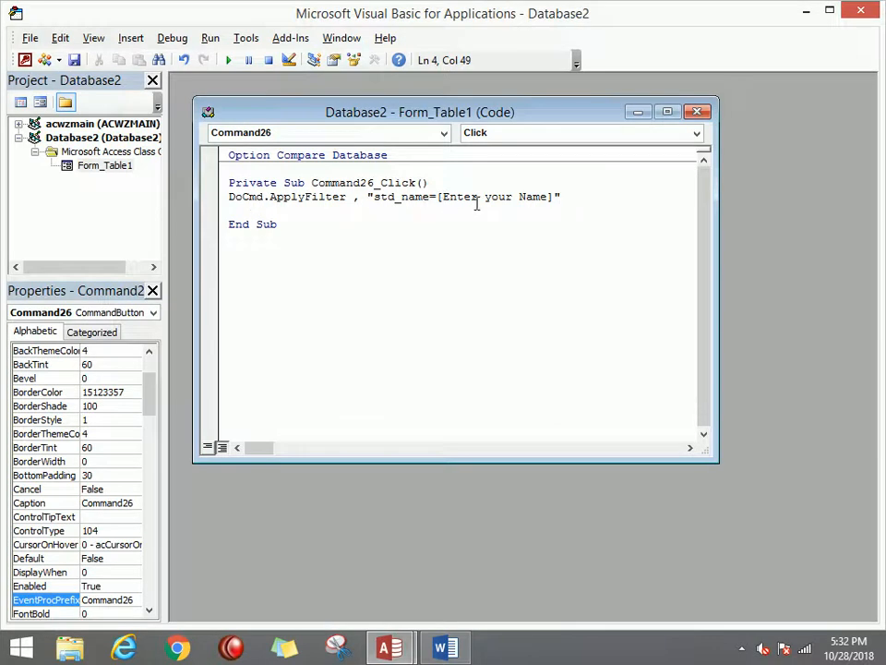
left_click(697, 111)
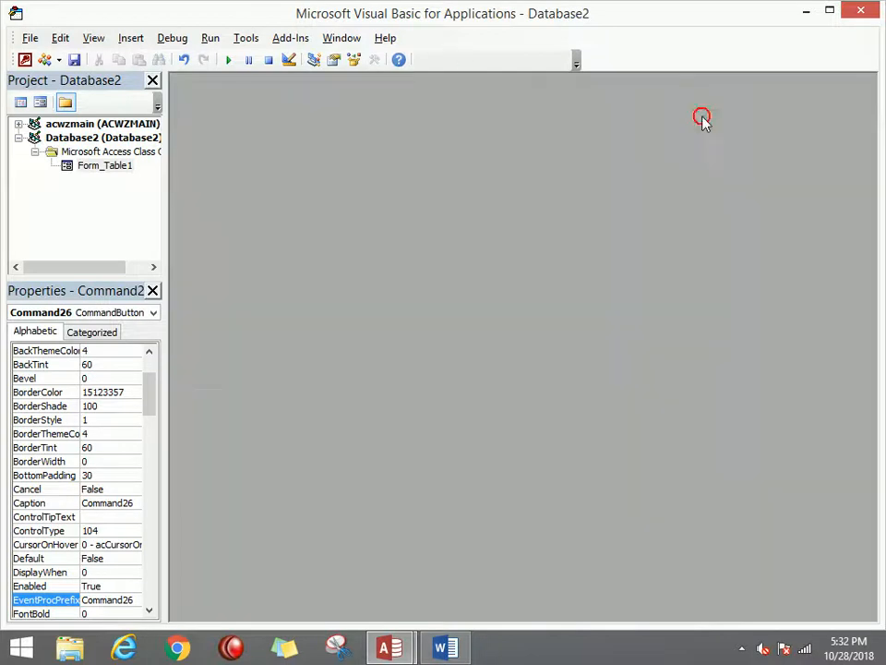
left_click(24, 59)
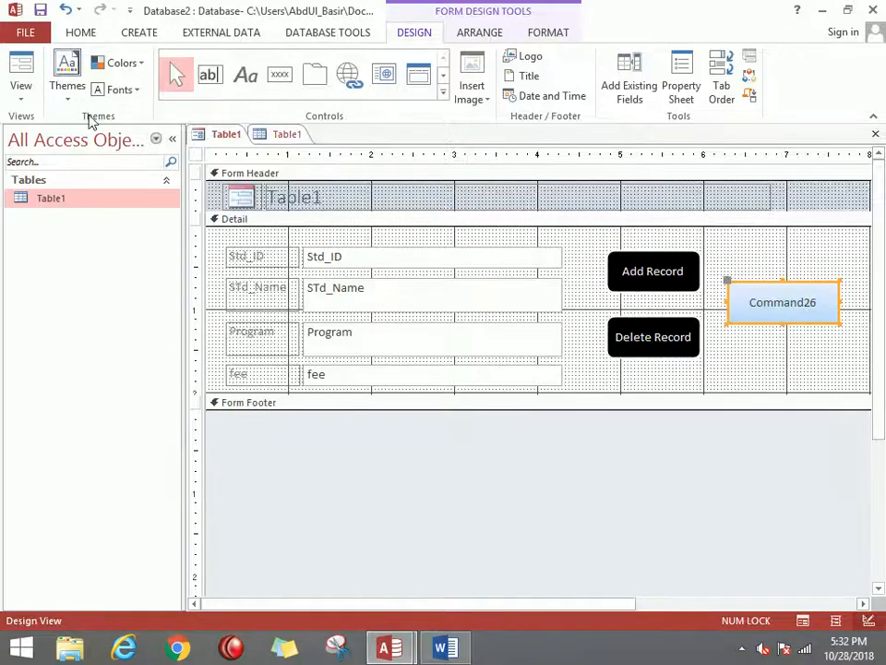
Show the form in Form View and test the new command button by searching for a student's name
left_click(20, 72)
left_click(788, 267)
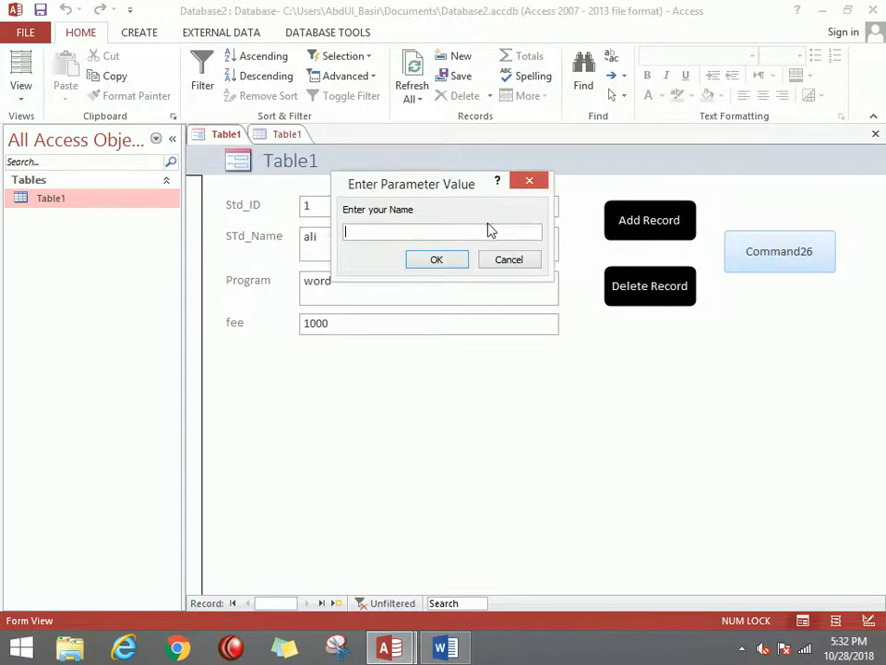
type("hamid")
key("Return")
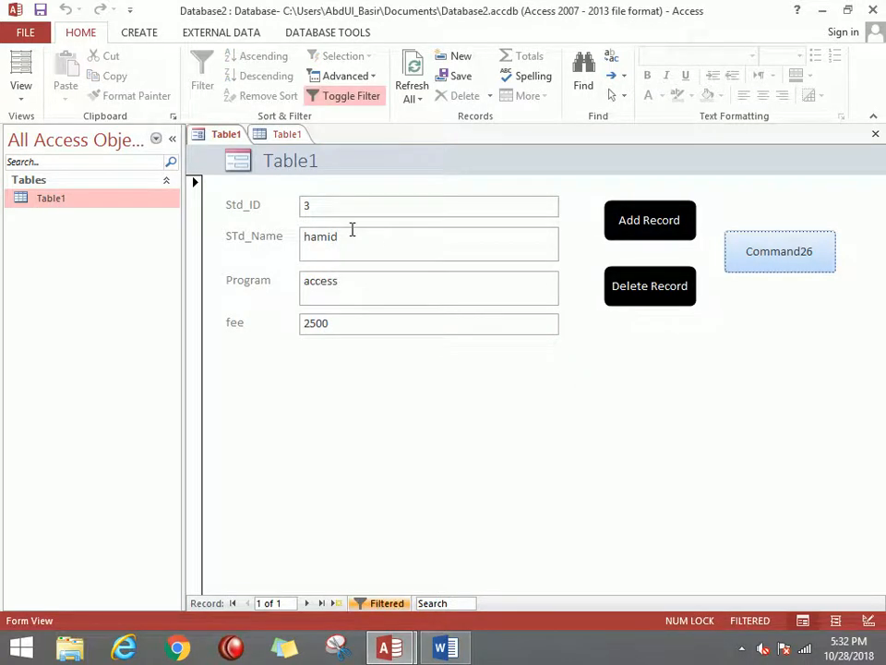
Return the form to Design View and size Add Record and the new command button to the tallest and widest
left_click(21, 93)
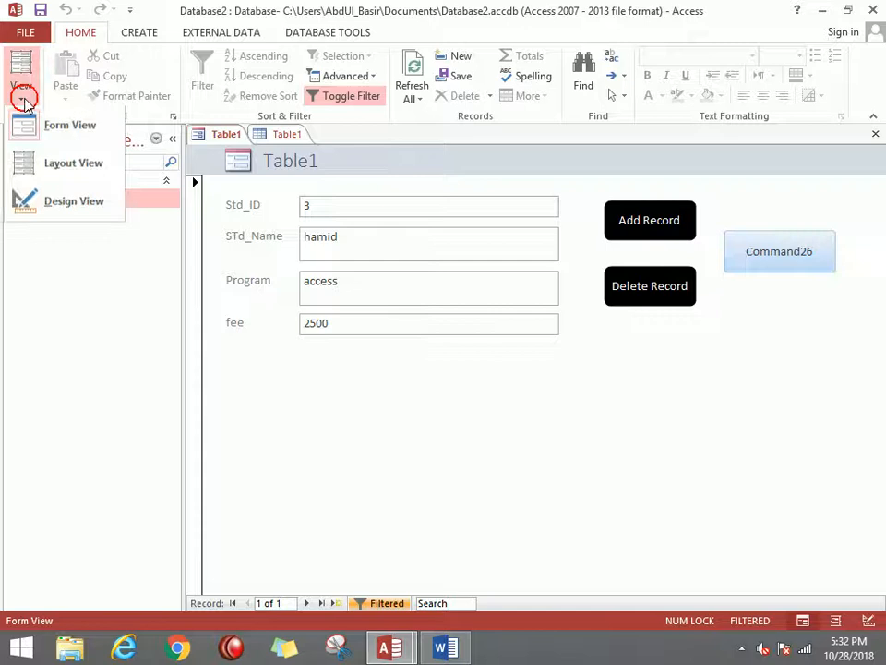
left_click(91, 205)
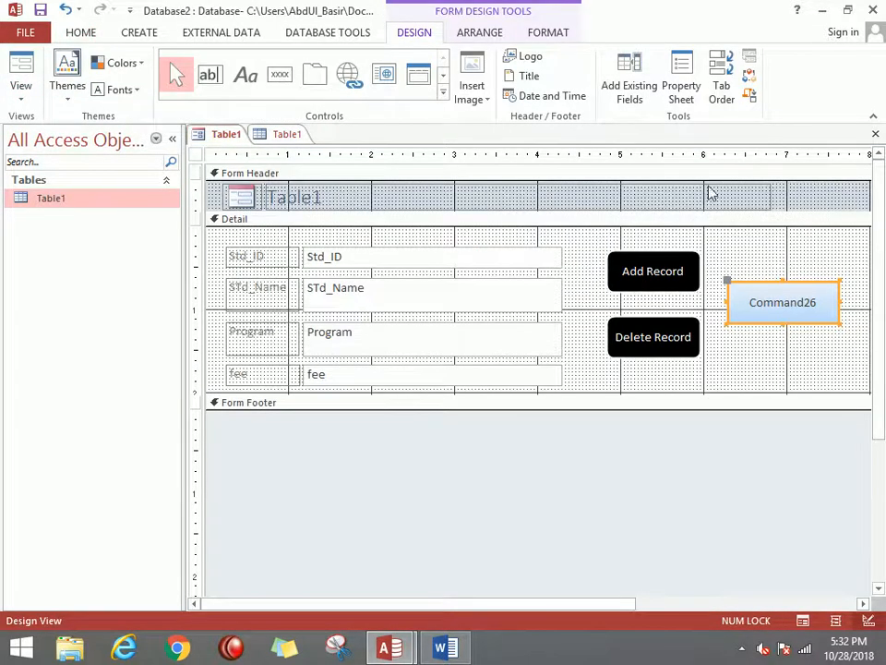
left_click(691, 267, "shift")
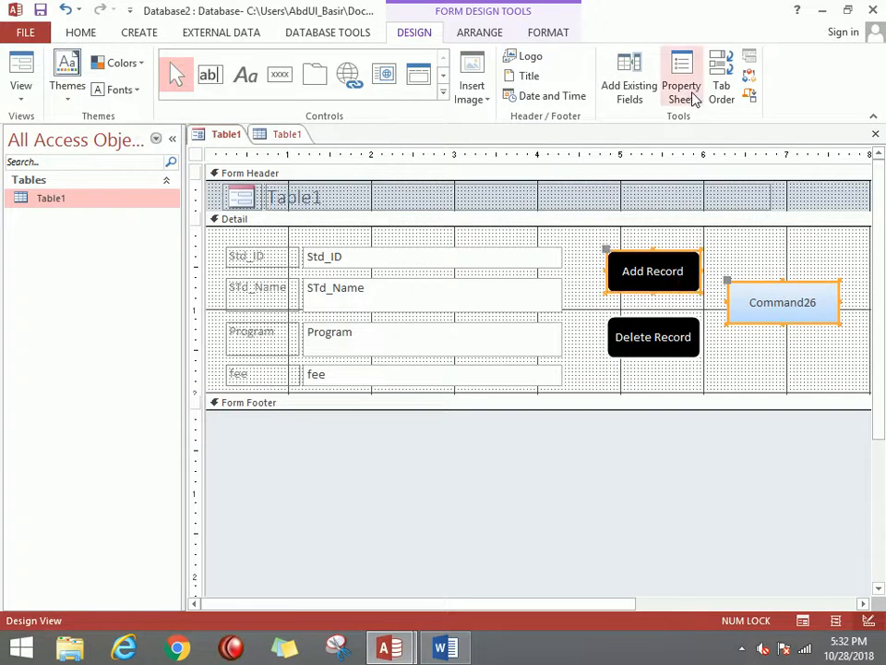
left_click(492, 33)
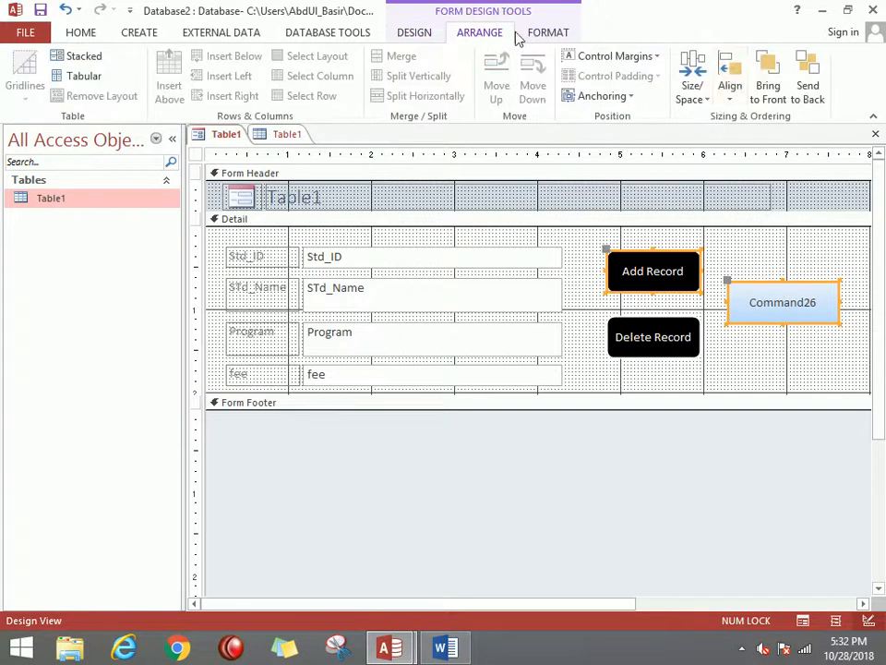
left_click(735, 90)
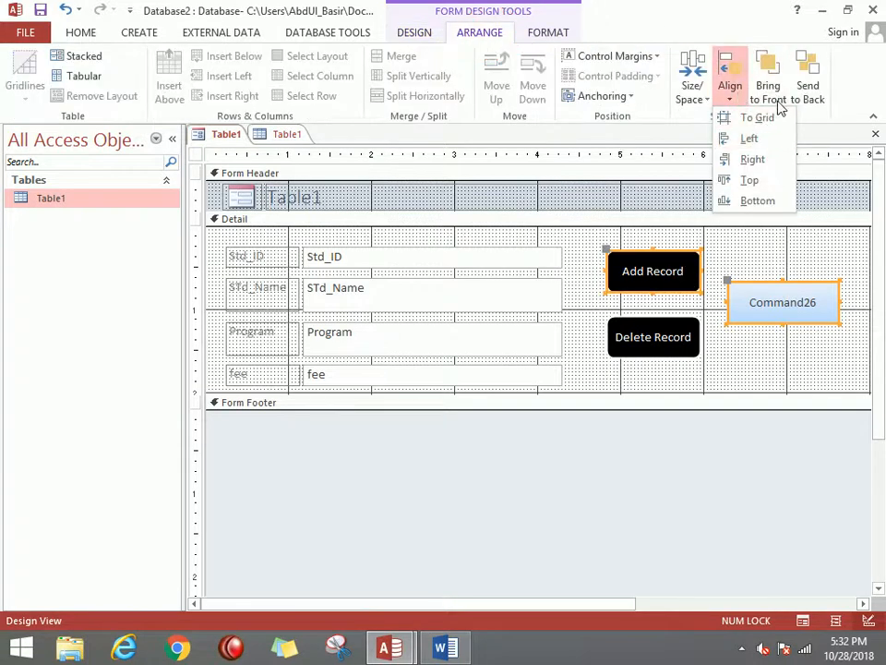
left_click(778, 98)
left_click(702, 95)
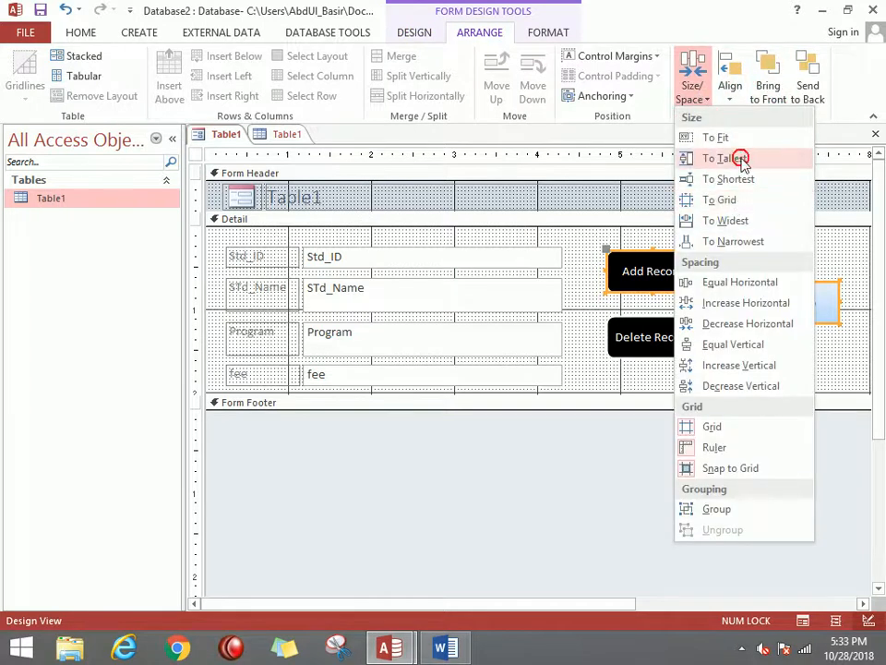
left_click(725, 158)
left_click(699, 92)
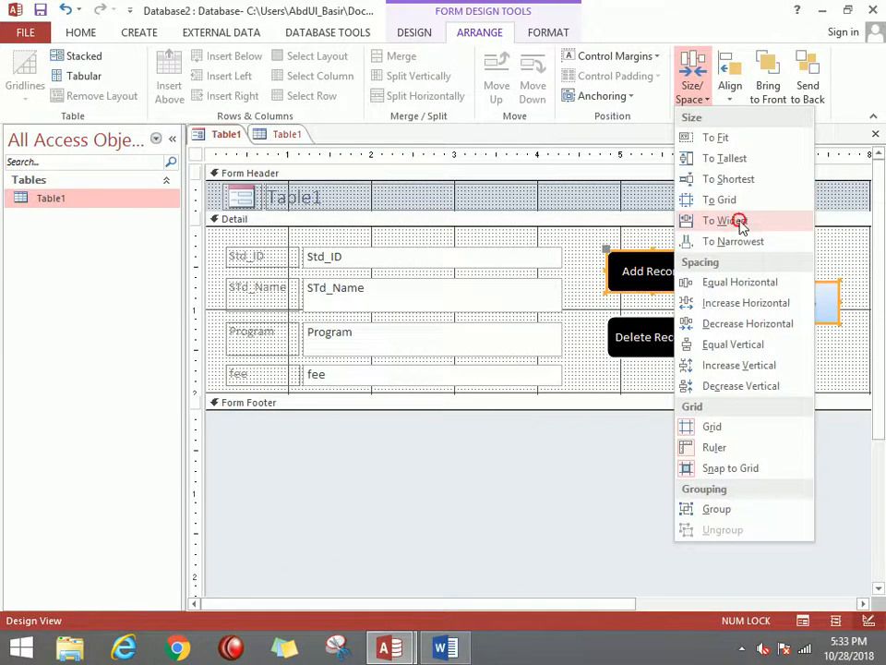
left_click(741, 226)
left_click(791, 358)
Copy the black formatting of the Add Record button onto the new command button with Format Painter
left_click(695, 282)
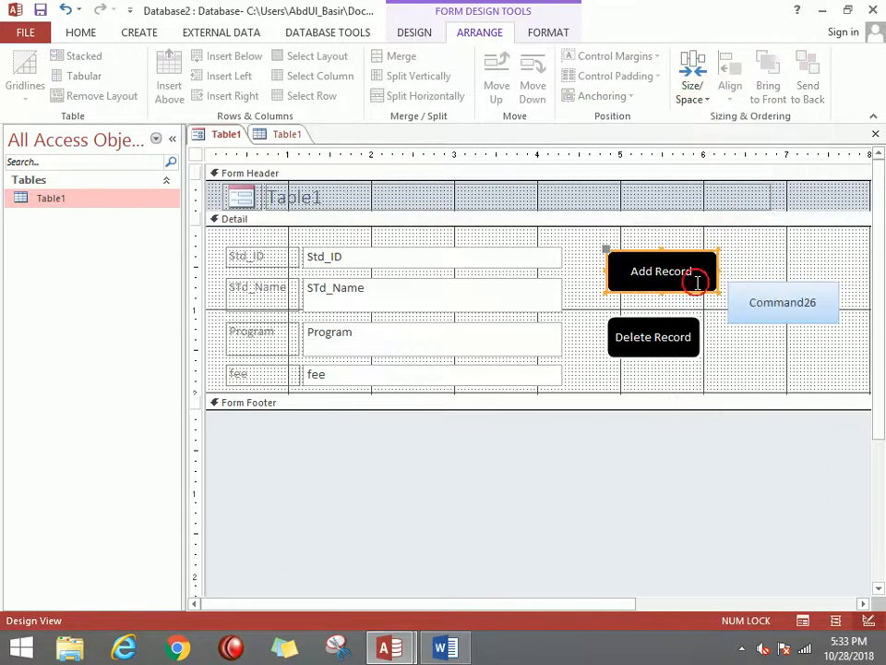
left_click(78, 32)
left_click(116, 96)
left_click(789, 302)
left_click(799, 341)
Arrange the three buttons in a triangle, with Add Record centred above Delete Record and the new command button
left_click_drag(780, 299, 783, 318)
left_click(686, 328)
left_click_drag(686, 327, 699, 321)
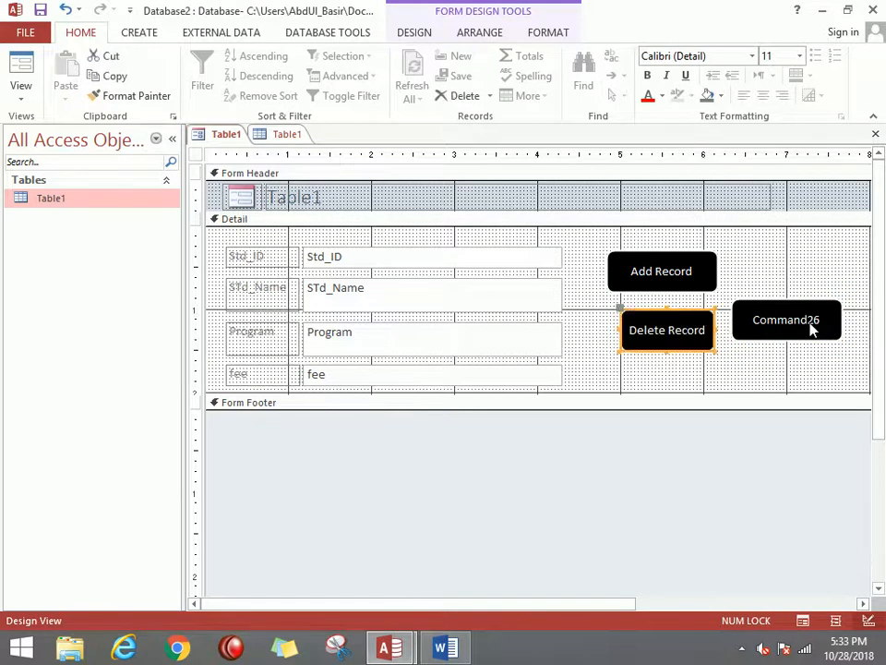
left_click_drag(696, 271, 751, 273)
left_click(784, 306, "shift")
left_click(784, 306)
left_click_drag(783, 314, 793, 320)
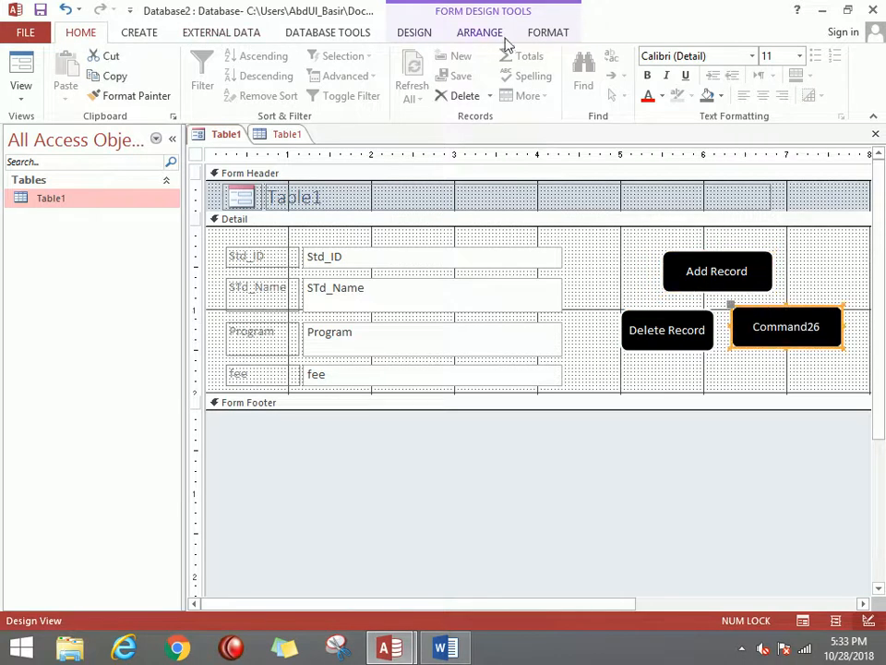
Draw a rectangle around the three command buttons, spanning about 4.8 to 7.8 on the horizontal ruler
left_click(411, 34)
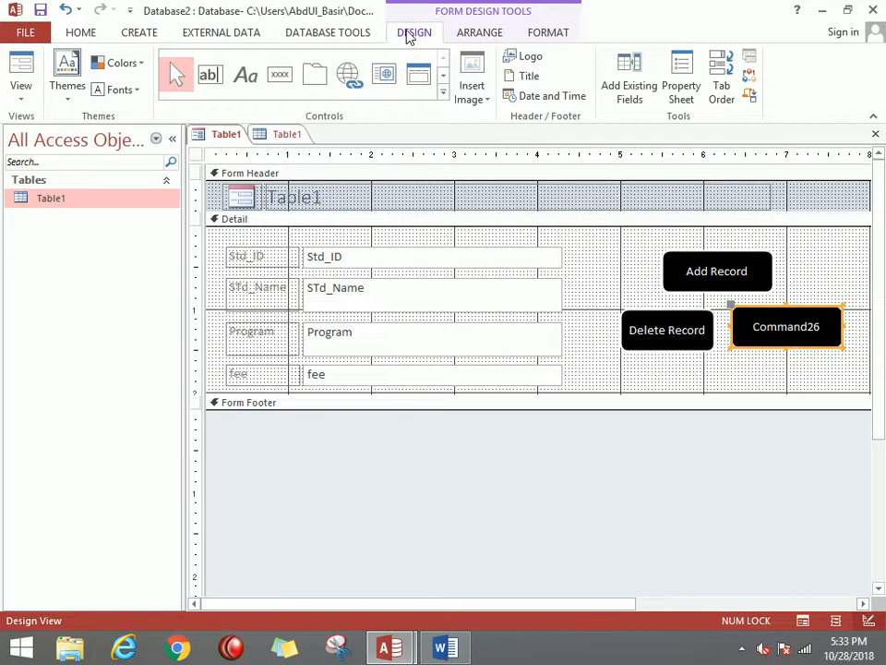
left_click(444, 94)
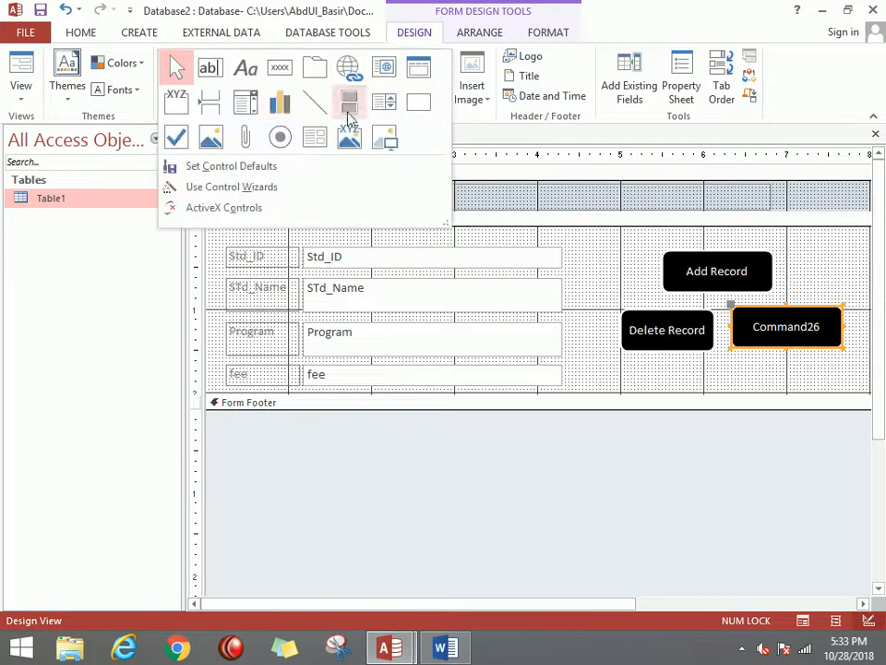
left_click(418, 102)
left_click_drag(606, 238, 851, 366)
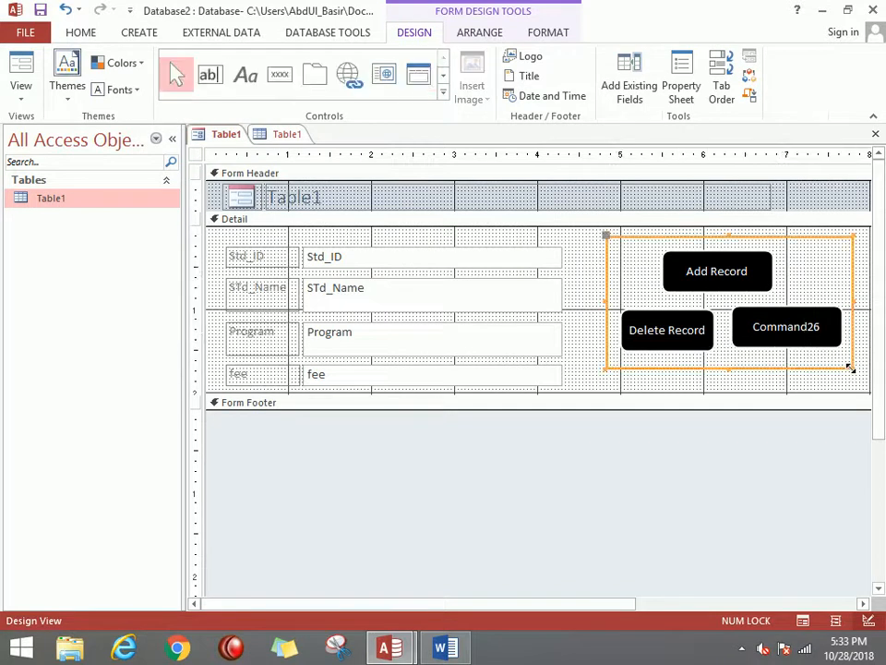
Preview the form in Form View, return to Design View and delete the rectangle around the three command buttons
left_click(21, 72)
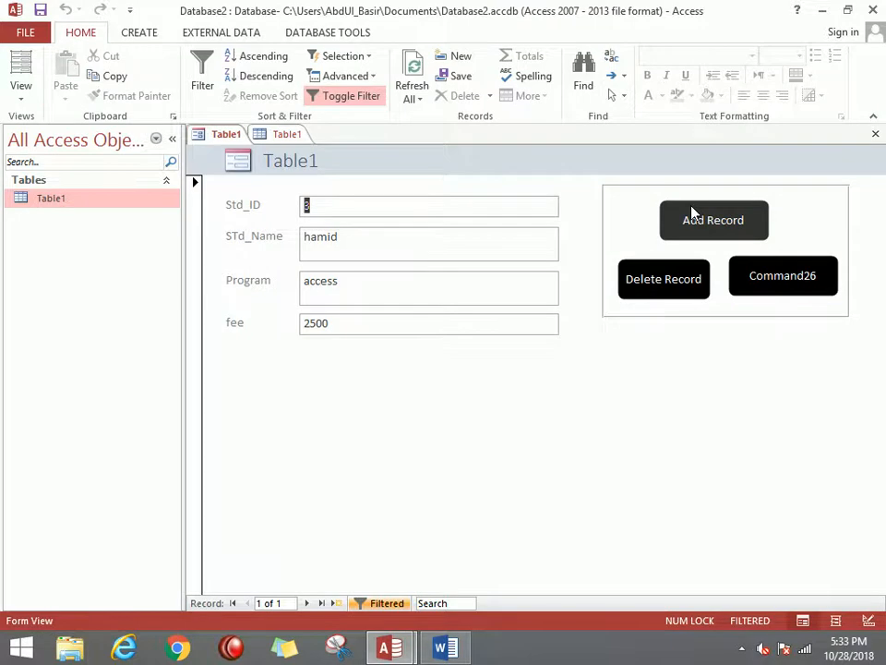
left_click(21, 88)
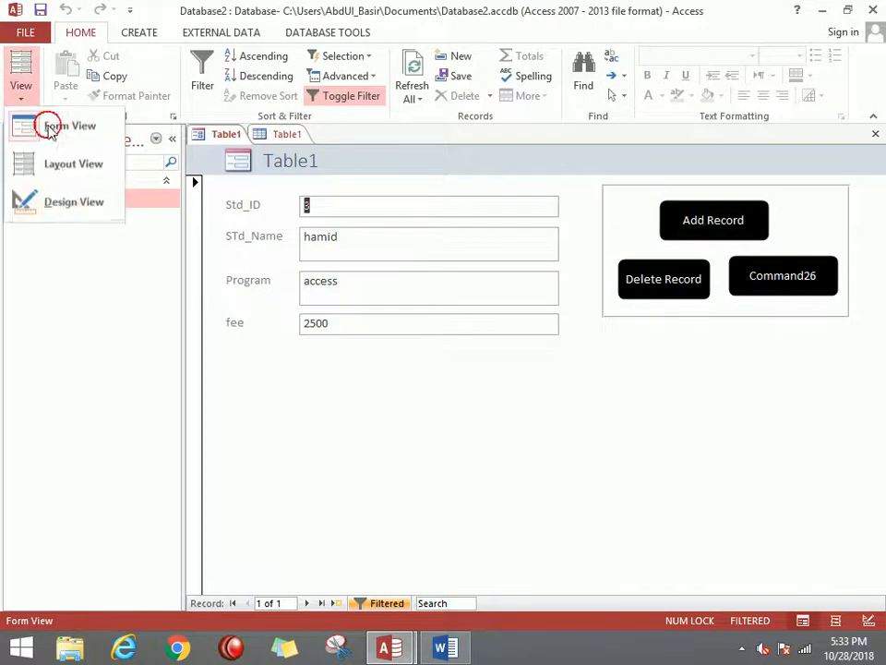
left_click(92, 204)
left_click(751, 215)
Draw an option group frame around the three command buttons, spanning about 4.7 to 7.8 on the horizontal ruler
left_click(443, 92)
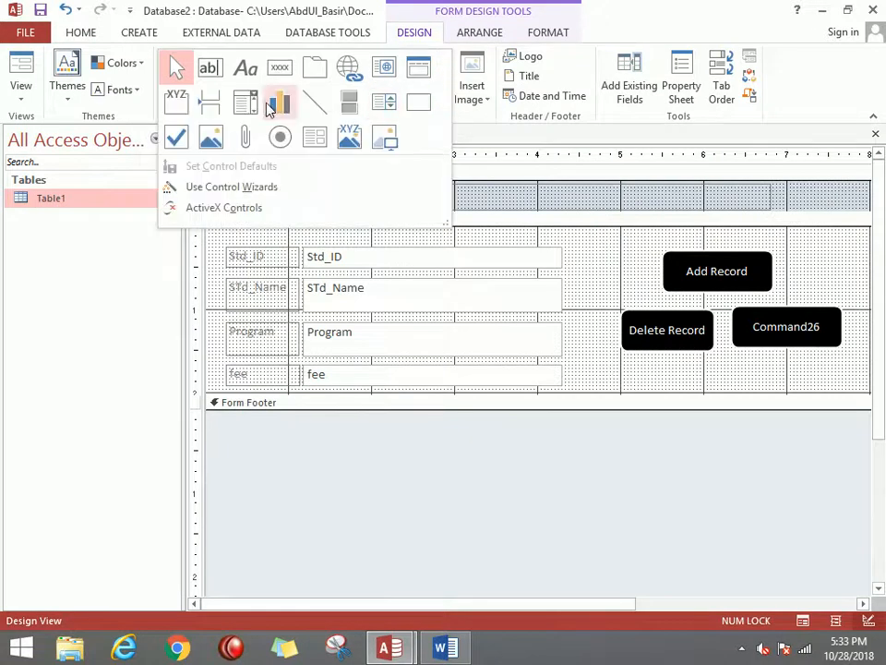
left_click(178, 104)
left_click_drag(599, 241, 851, 379)
Replace the option group frame's caption with "Record Operations"
left_click(646, 245)
left_click(651, 242)
left_click(654, 242)
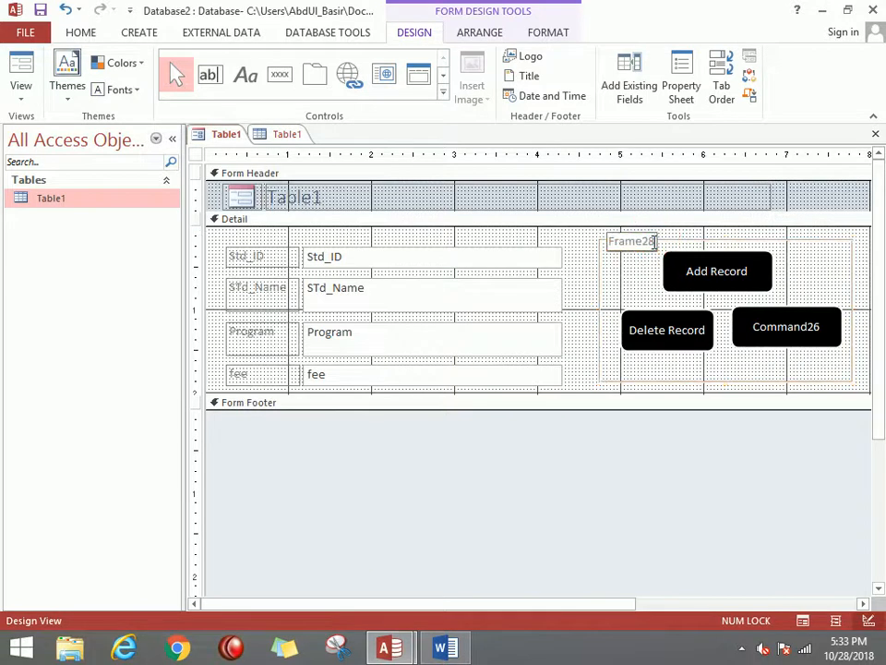
key("BackSpace")
key("BackSpace")
key("BackSpace")
type("e")
key("BackSpace")
type("Record Op")
type("erati")
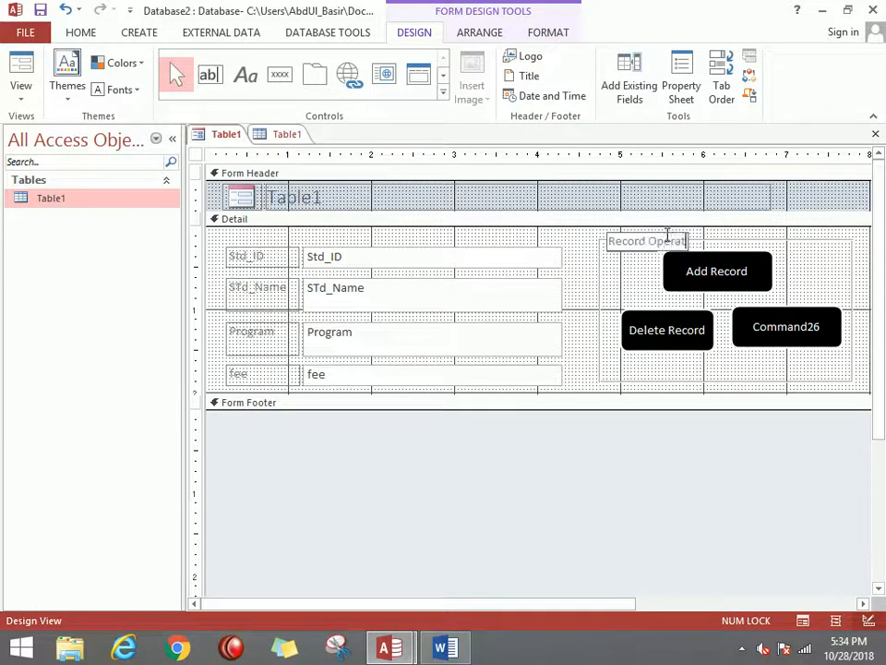
type("ons")
Format the Record Operations label as bold, size 12, with red font colour
left_click(633, 238)
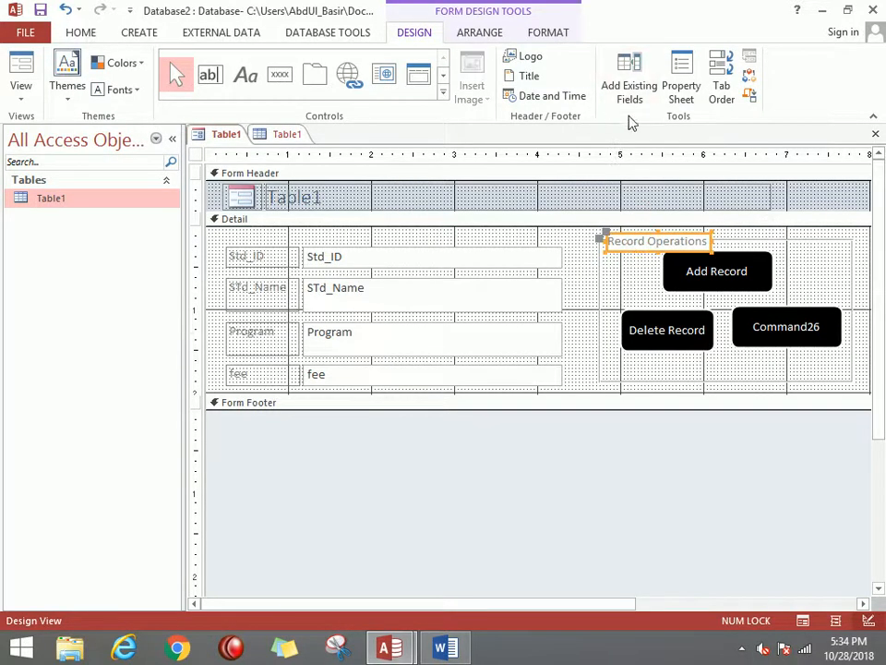
left_click(89, 36)
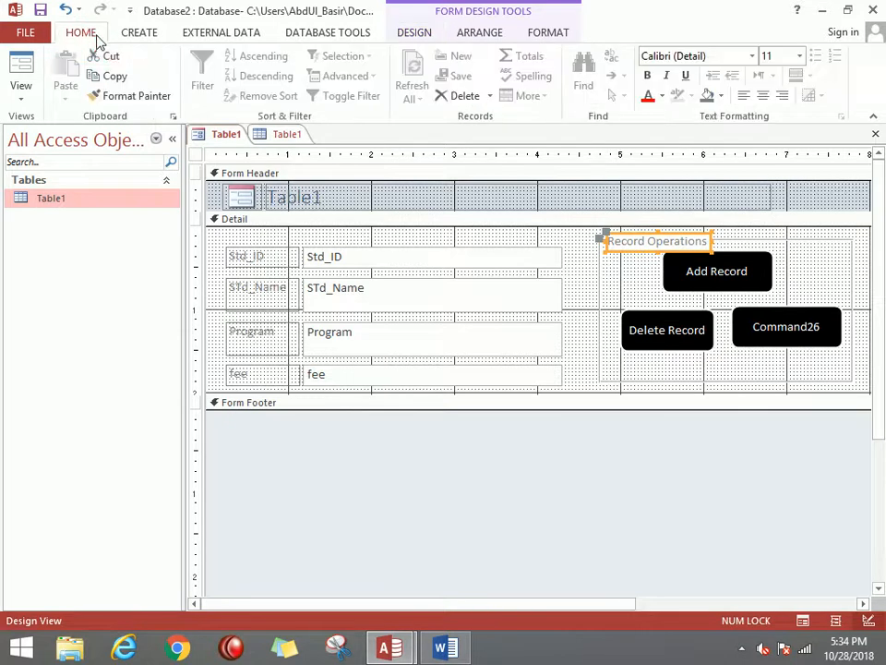
left_click(649, 77)
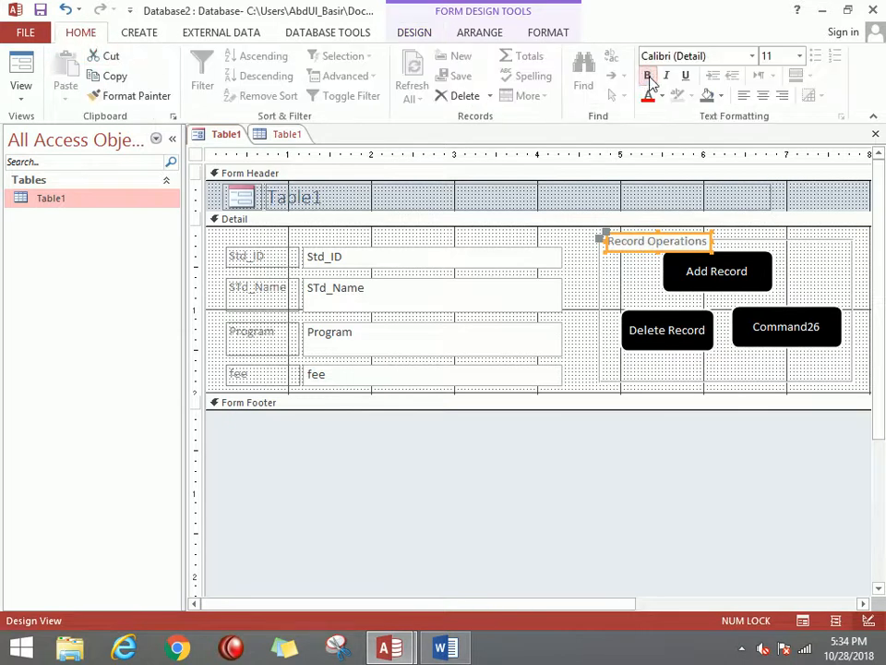
left_click(799, 56)
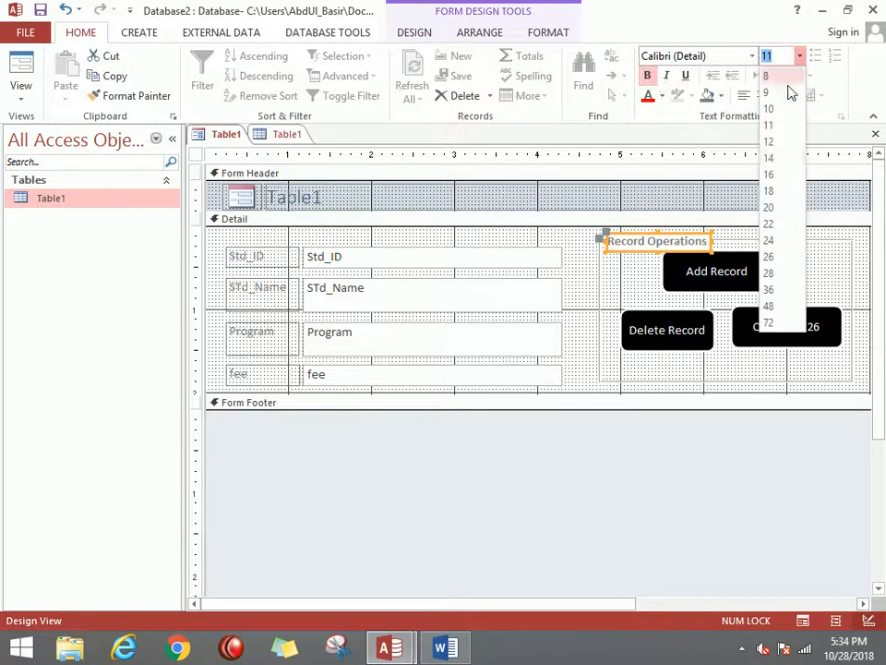
left_click(774, 143)
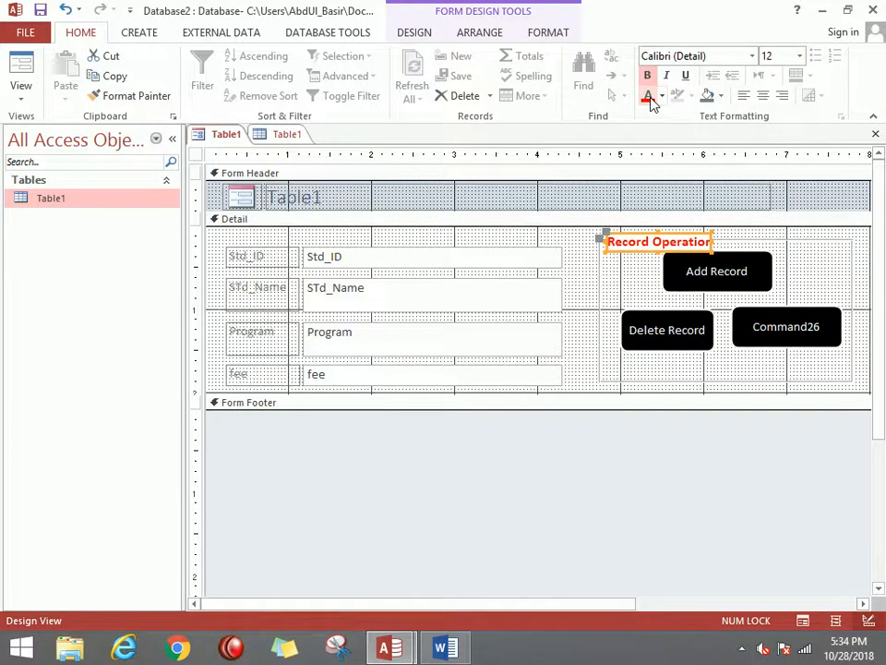
Preview the framed buttons in Form View and return to Design View
left_click(20, 66)
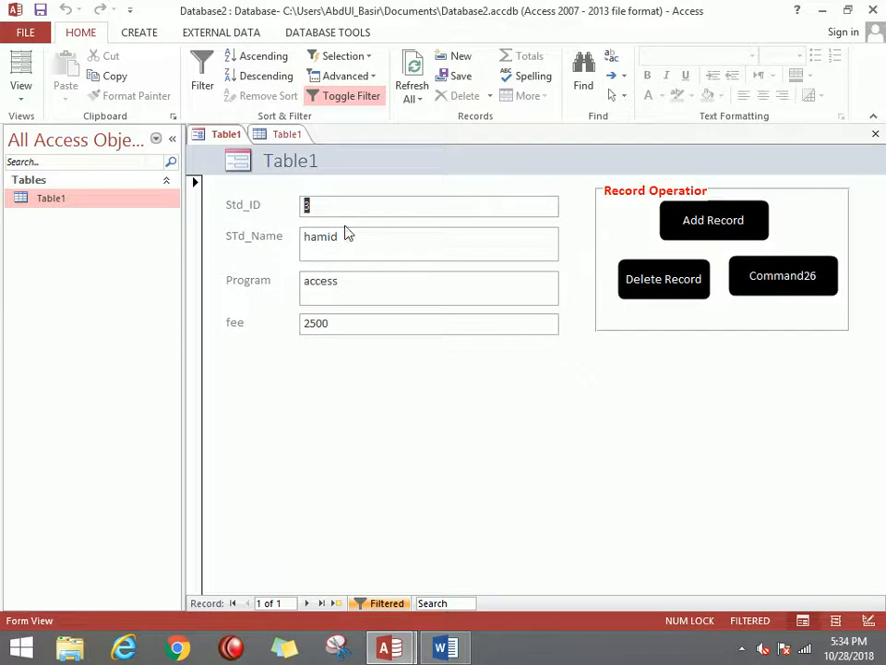
left_click(20, 88)
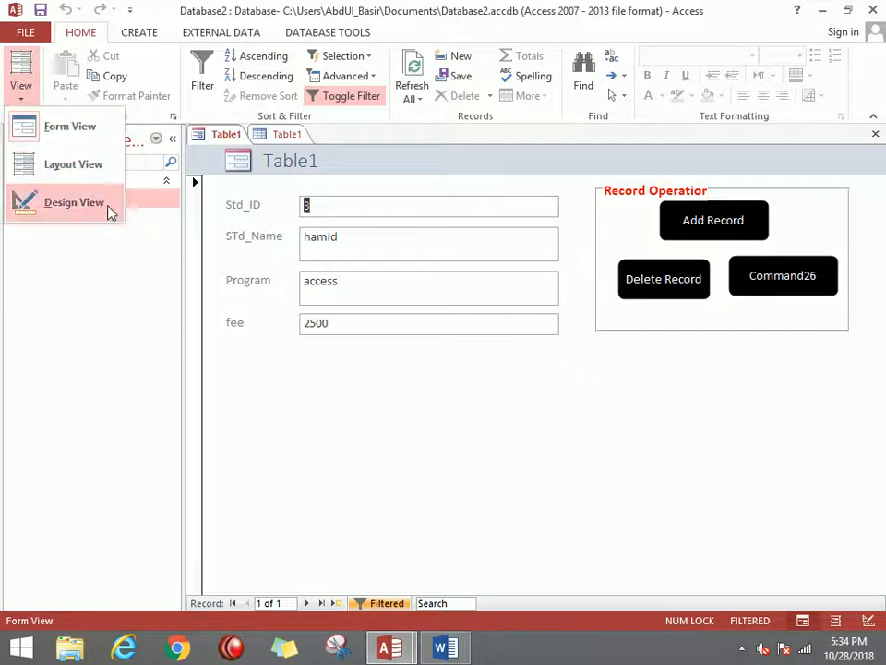
left_click(88, 205)
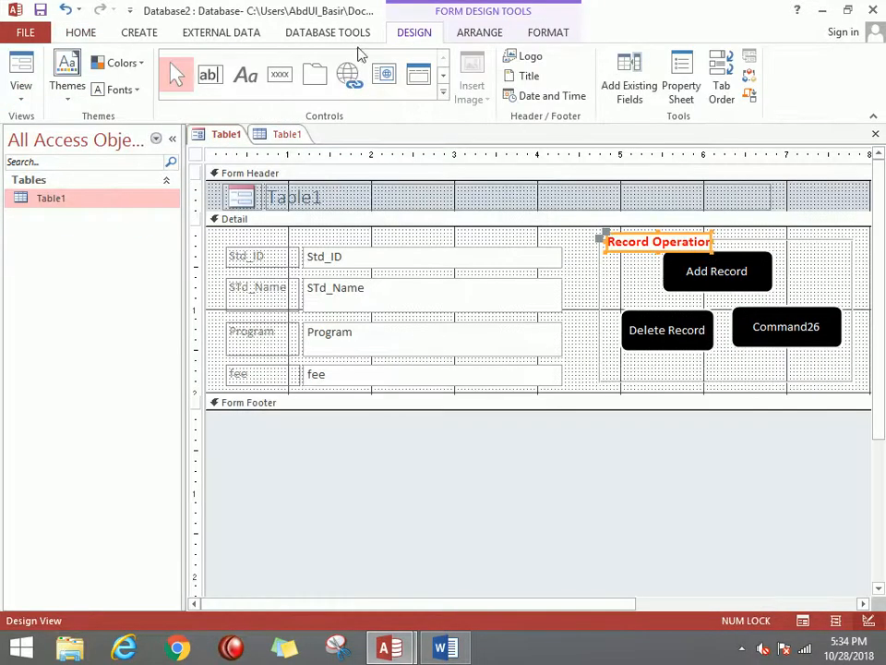
Draw a rectangle around the four student fields, about 0.1 to 4.6 on the horizontal ruler, and give it a theme blue fill
left_click(443, 92)
left_click(420, 110)
mouse_move(217, 241)
left_mouse_down()
mouse_move(584, 380)
mouse_move(591, 392)
left_mouse_up()
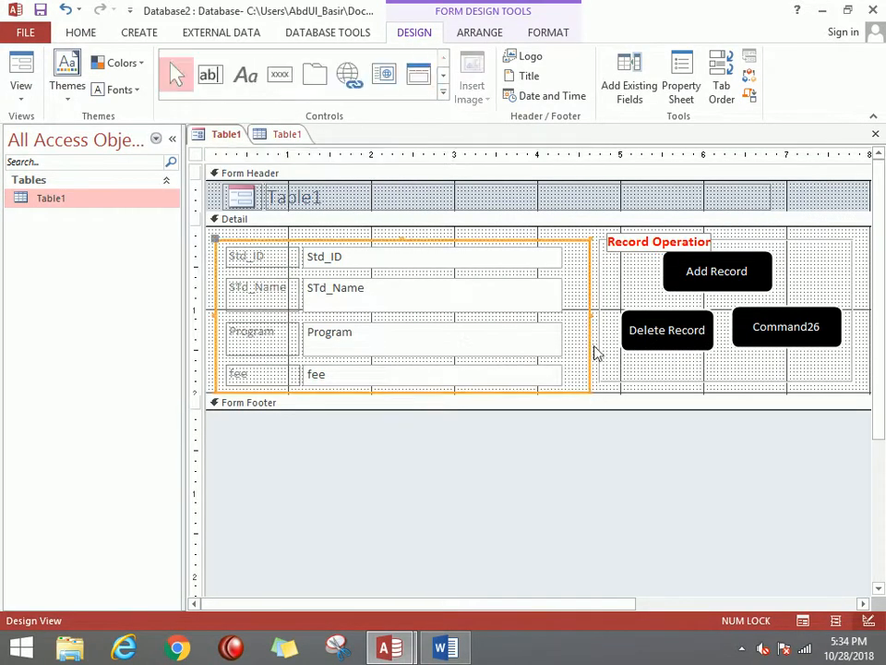
left_click(464, 242)
left_click(548, 32)
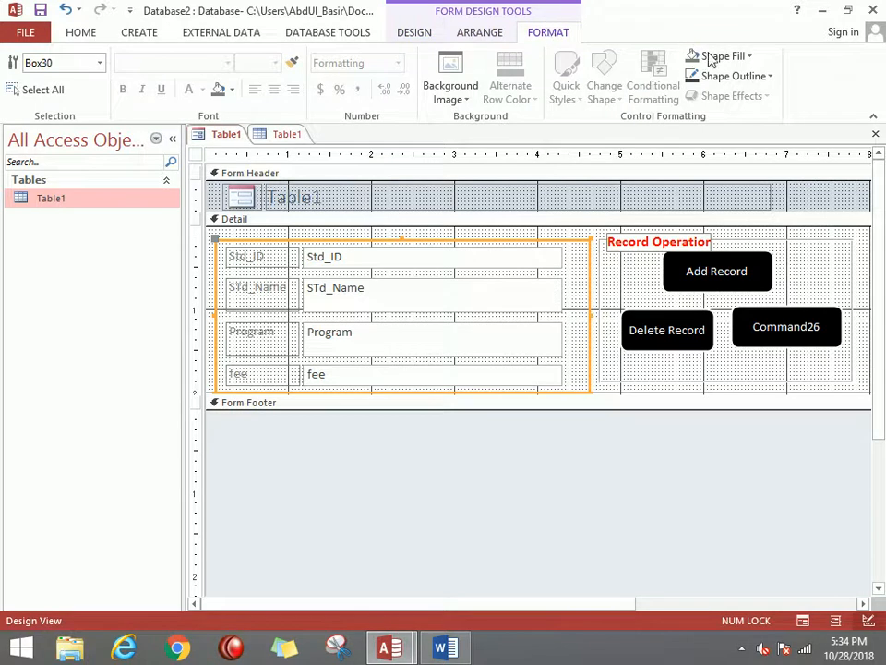
left_click(746, 55)
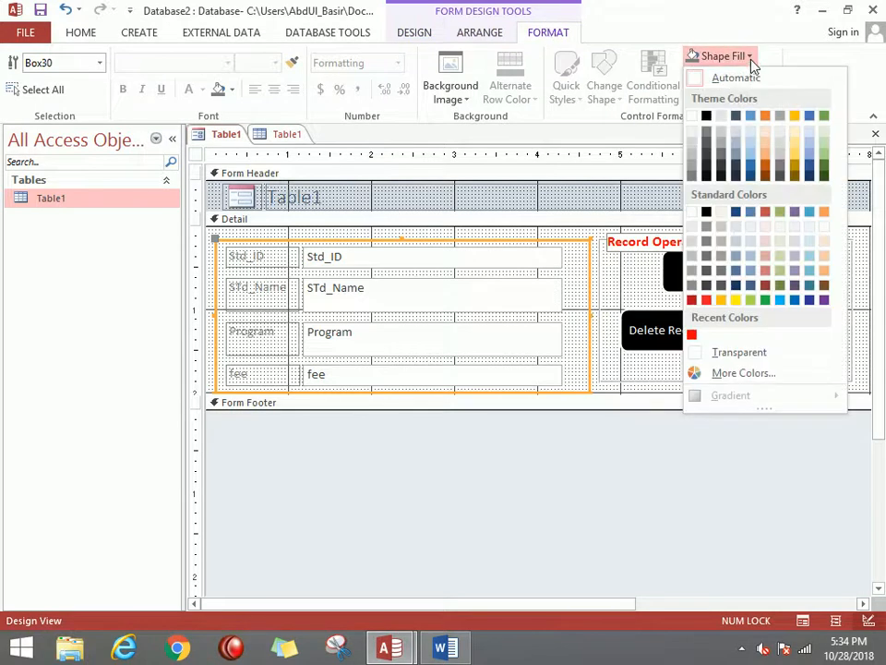
left_click(750, 116)
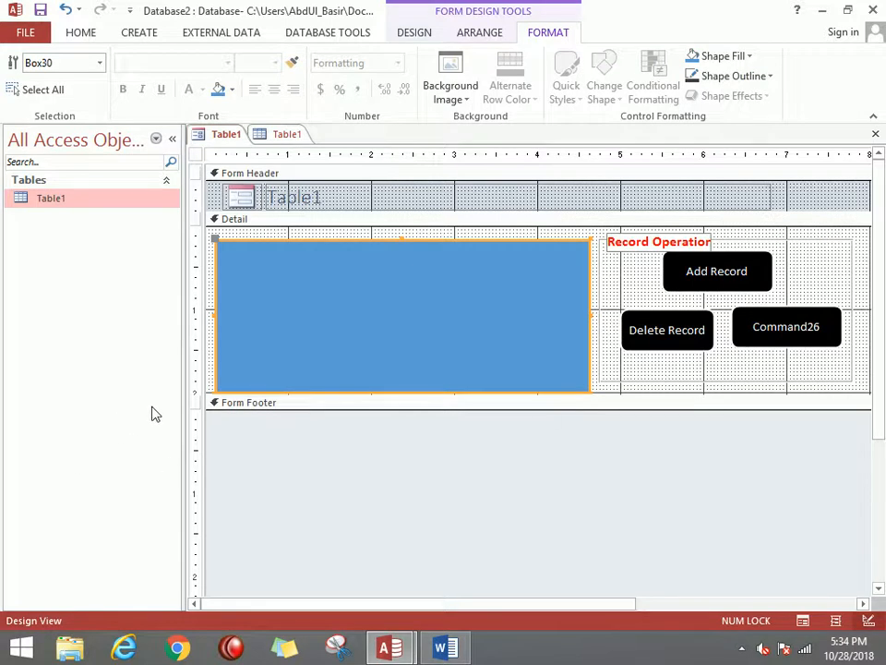
Extend the blue rectangle's lower edge to about 2.1 on the vertical ruler, enlarging the Detail section, and send it behind the fields
left_click_drag(208, 395, 208, 414)
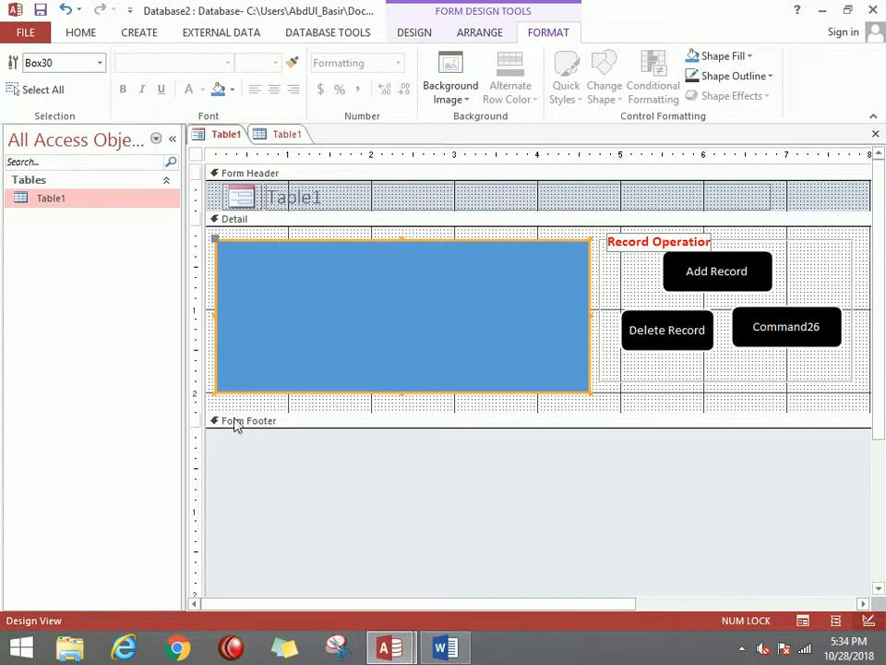
left_click_drag(402, 392, 401, 398)
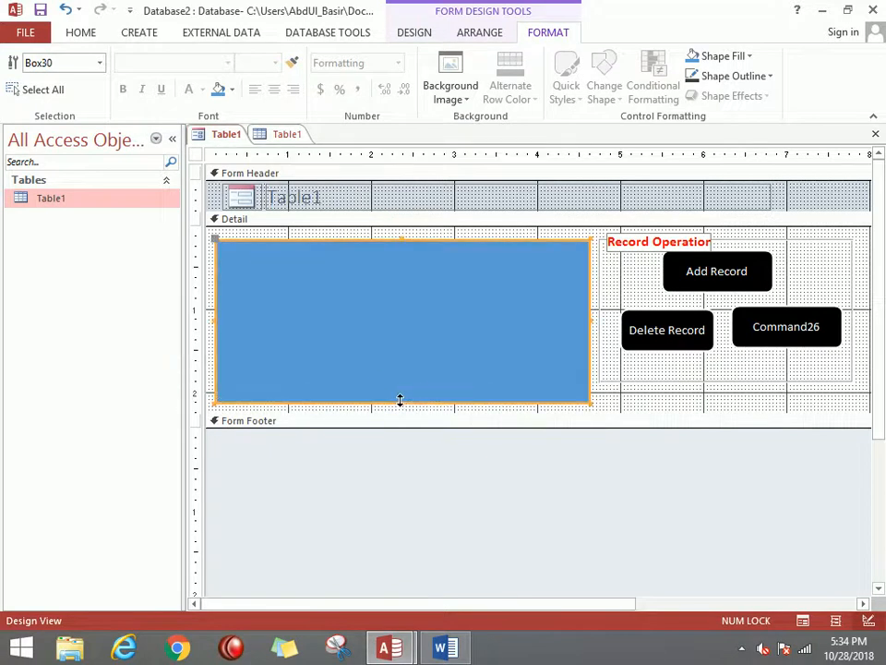
left_click(476, 32)
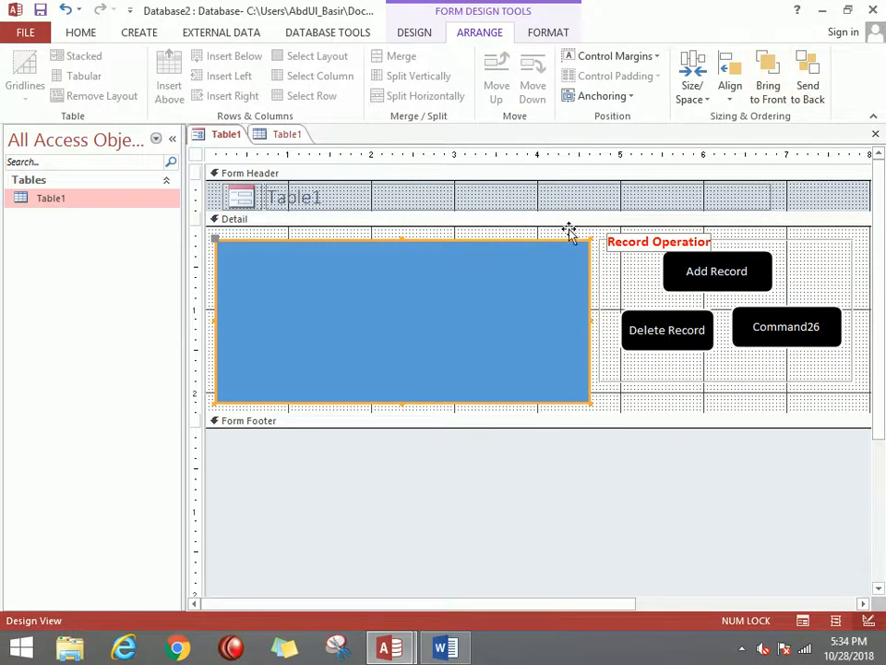
left_click(807, 81)
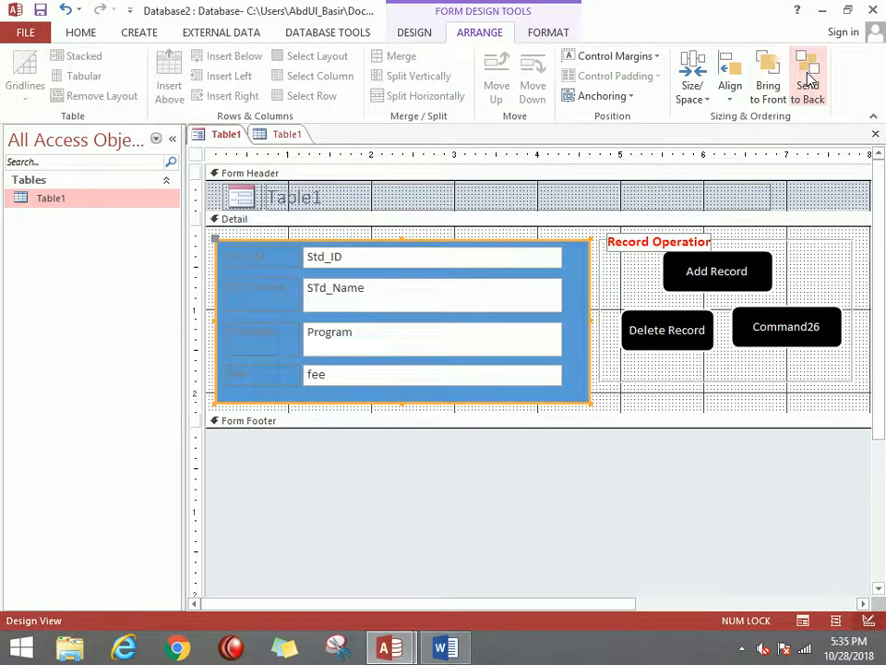
Check the blue field background in Form View and return to Design View
left_click(80, 33)
left_click(18, 66)
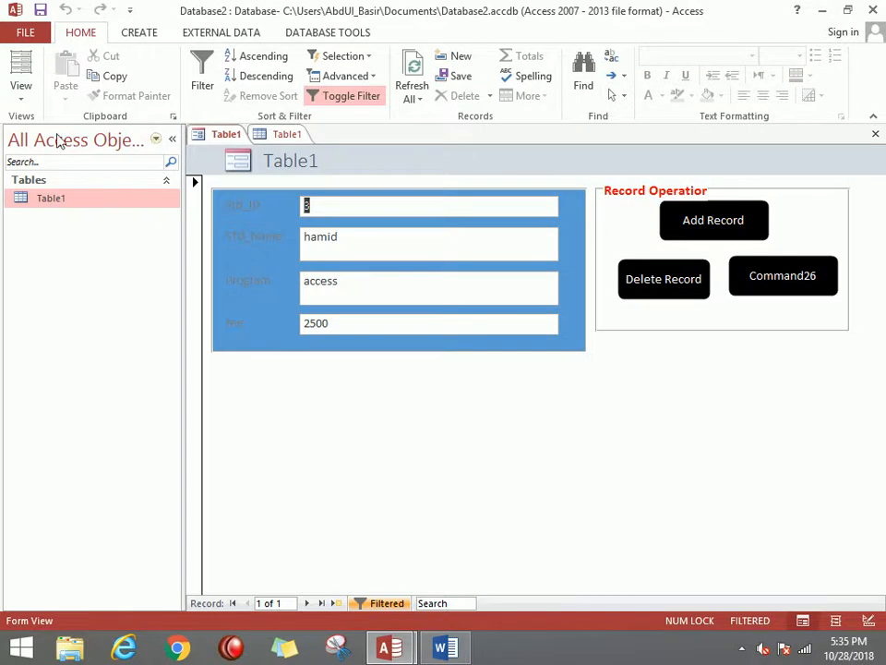
left_click(21, 93)
left_click(81, 199)
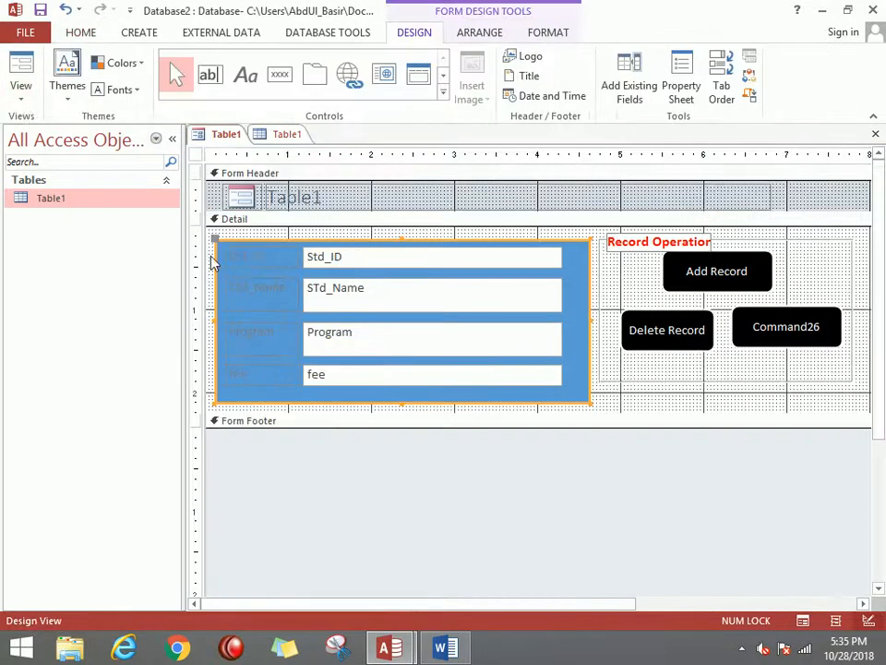
Try a white background colour on the four field labels and undo the fill
left_click_drag(207, 252, 291, 397)
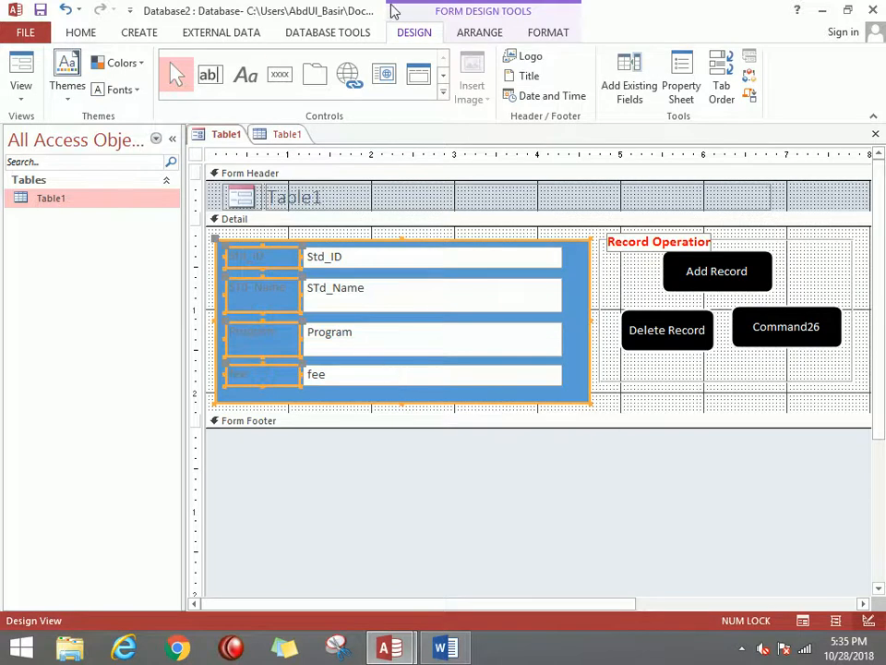
left_click(78, 31)
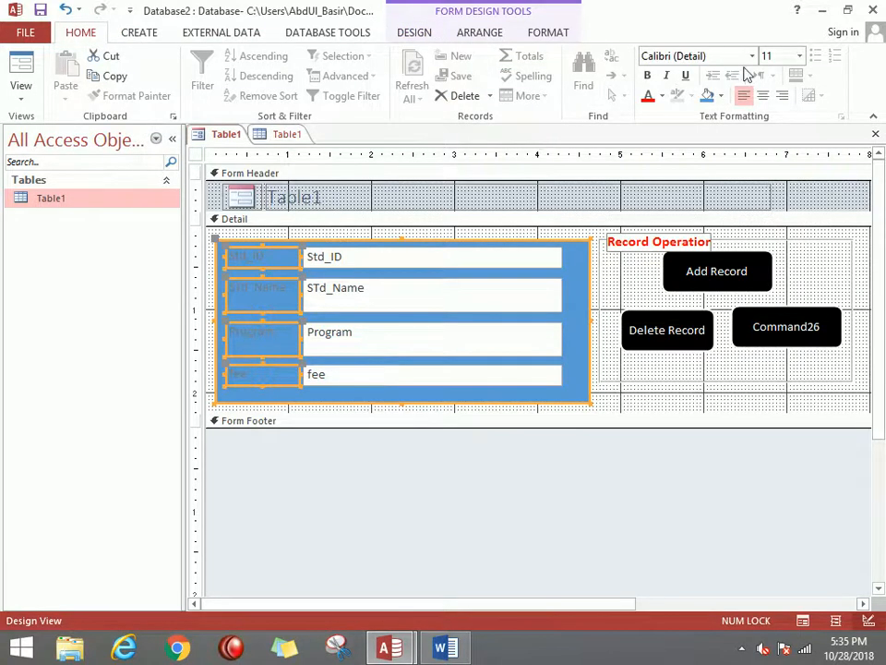
left_click(724, 99)
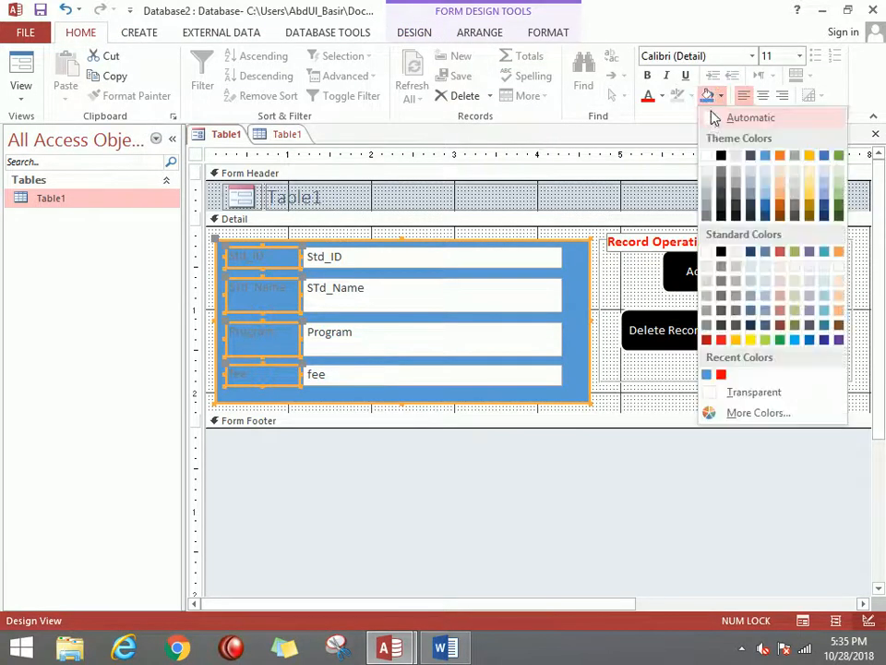
left_click(709, 152)
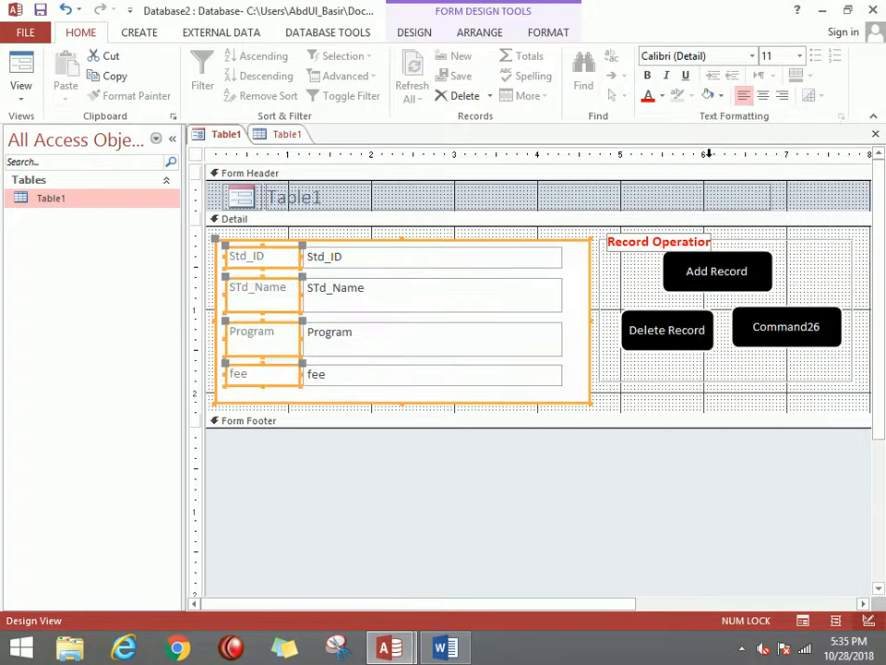
key("ctrl+z")
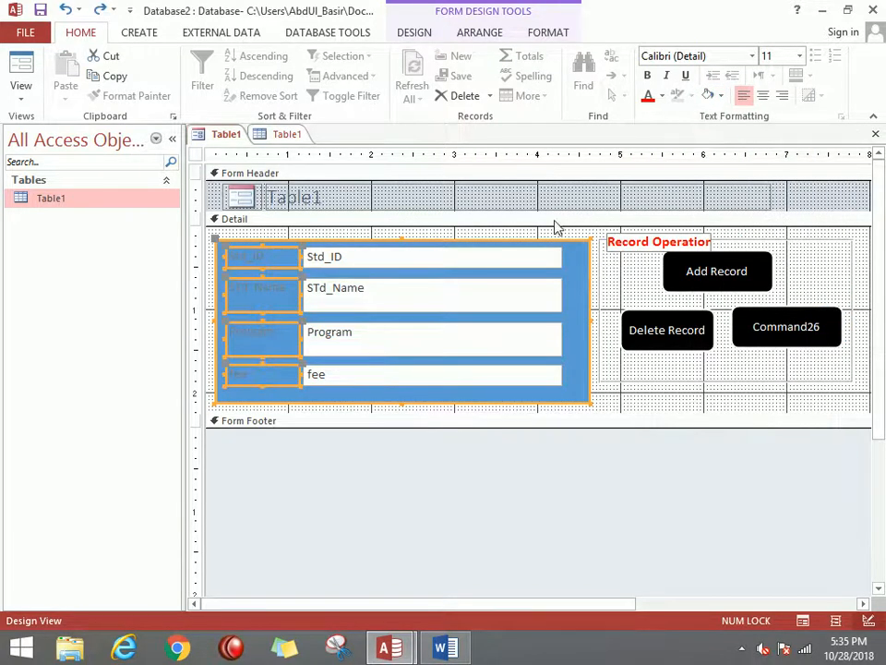
left_click(513, 232)
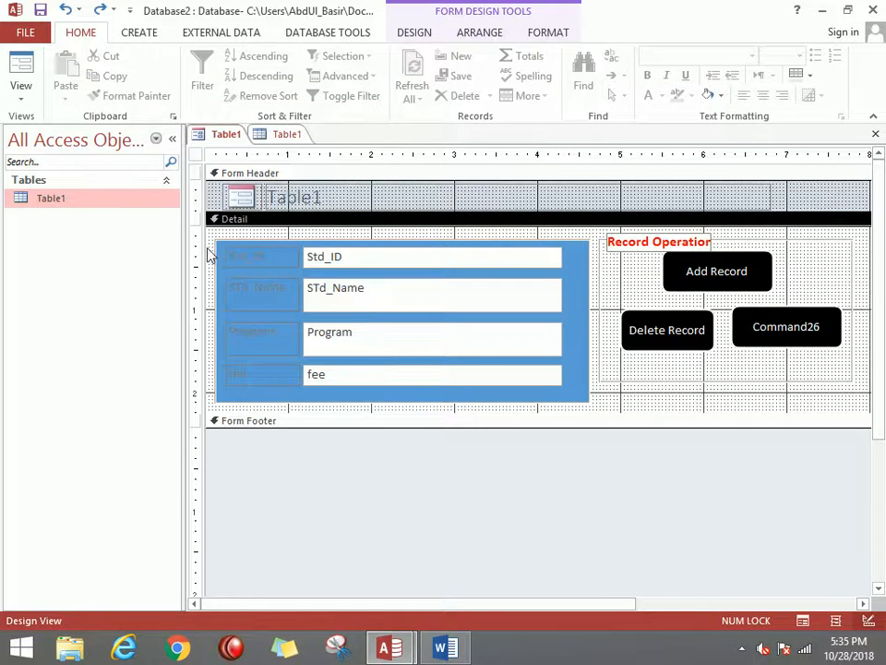
Make the Std_ID, STd_Name, Program and fee labels bold with black font colour
left_click_drag(219, 250, 287, 371)
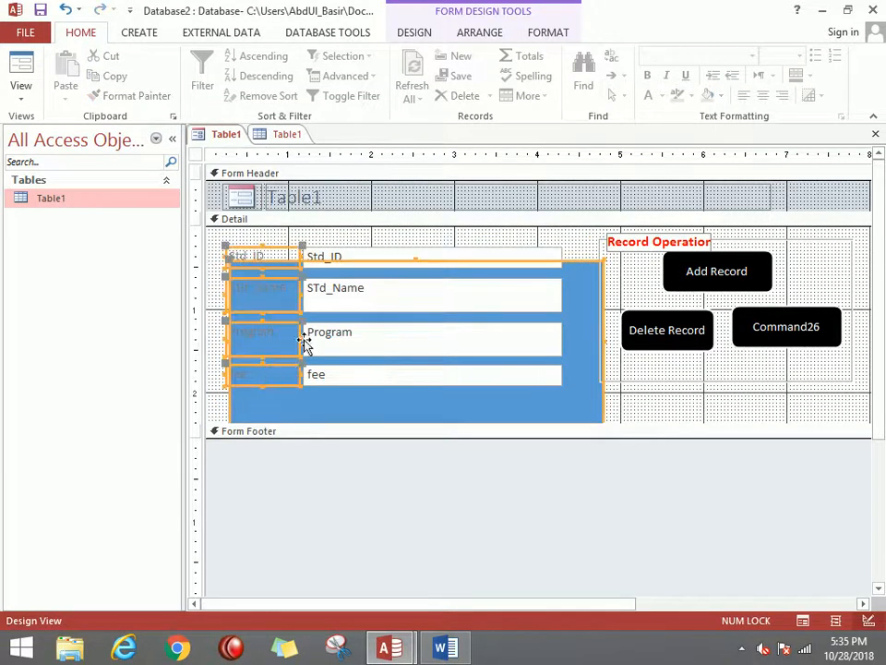
left_click(647, 75)
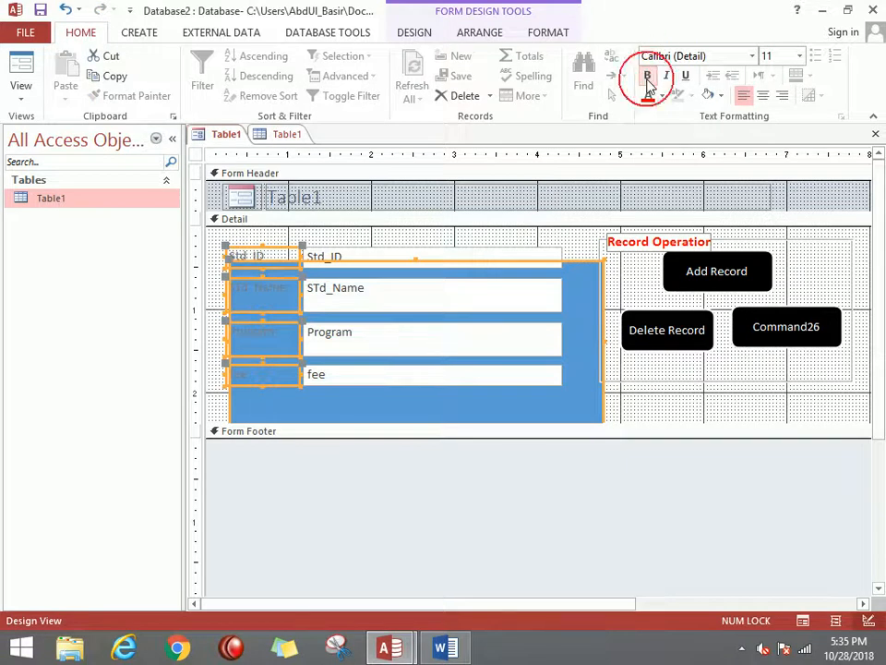
left_click(660, 96)
left_click(662, 154)
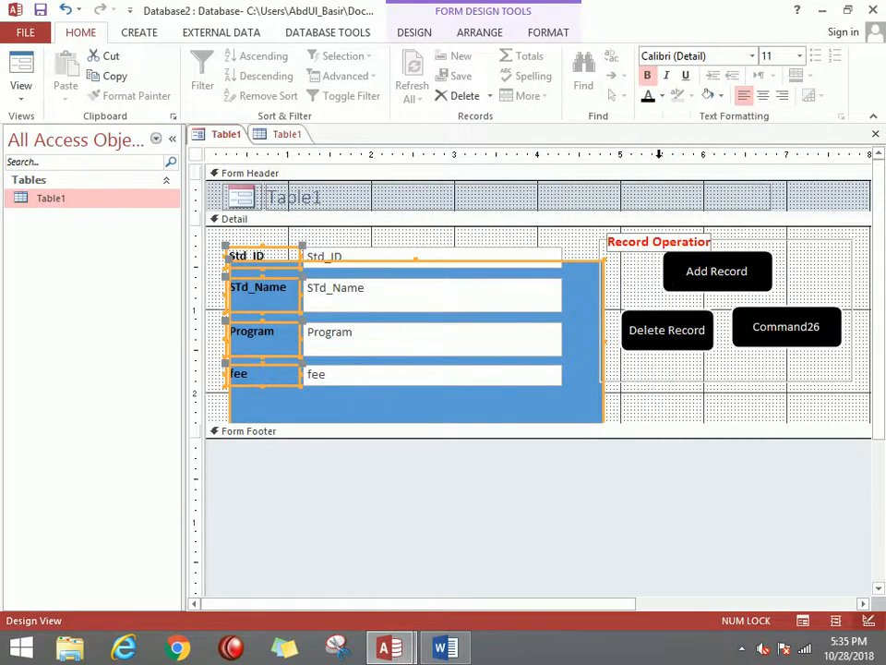
Move only the blue rectangle back into place behind all four fields and their labels
left_click_drag(526, 268, 511, 243)
key("ctrl+z")
left_click(588, 243)
left_click(588, 260)
left_click_drag(587, 261, 580, 244)
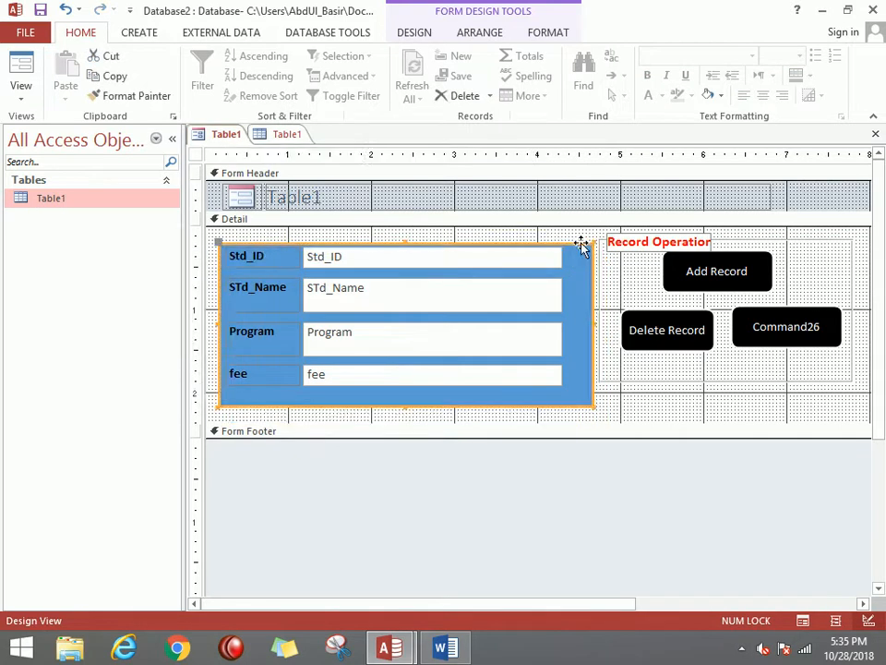
Preview the restyled field labels in Form View and return to Design View
left_click(21, 73)
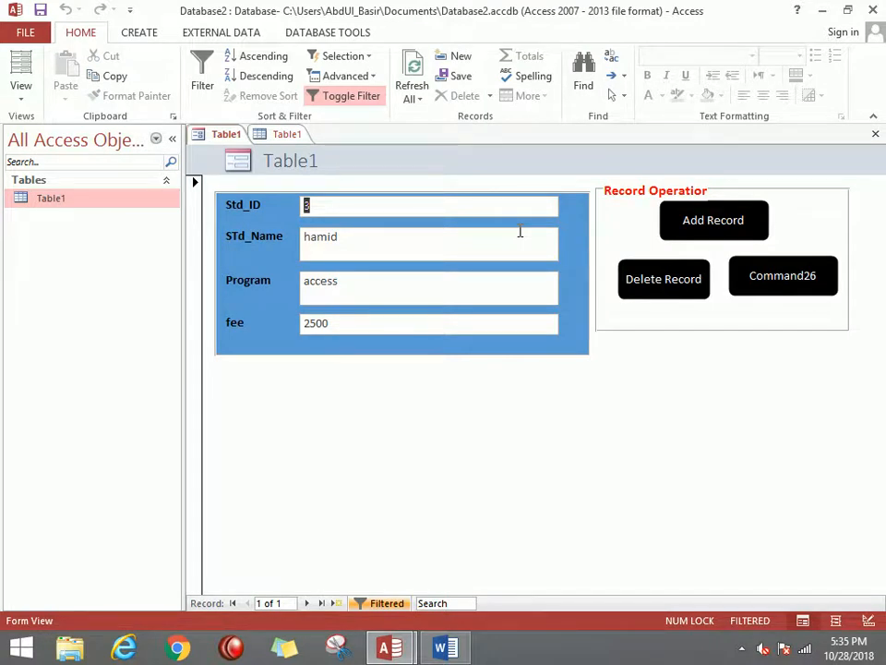
left_click(13, 92)
left_click(88, 196)
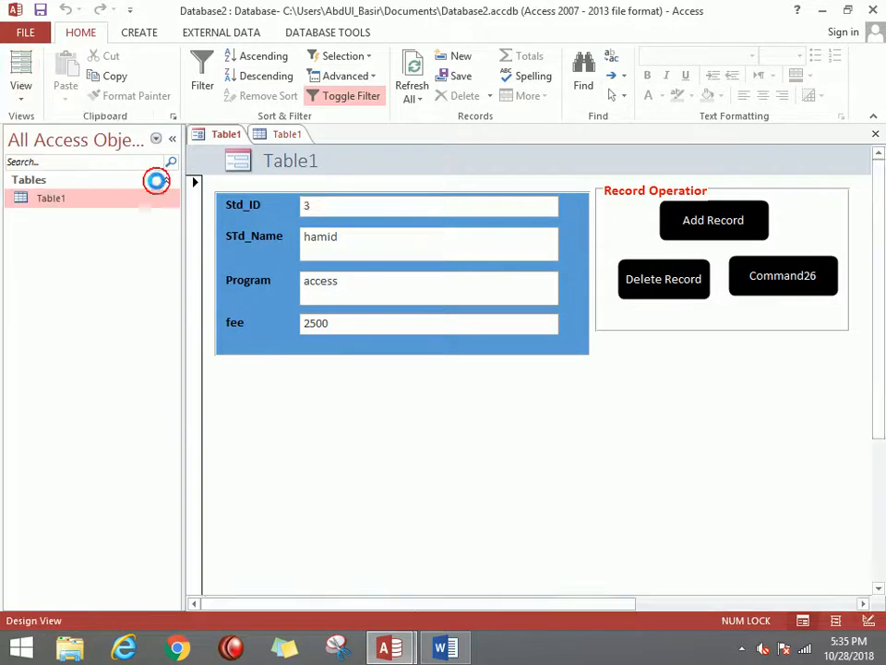
Replace the form header title text with Student Record
left_click(322, 199)
left_click_drag(321, 198, 268, 197)
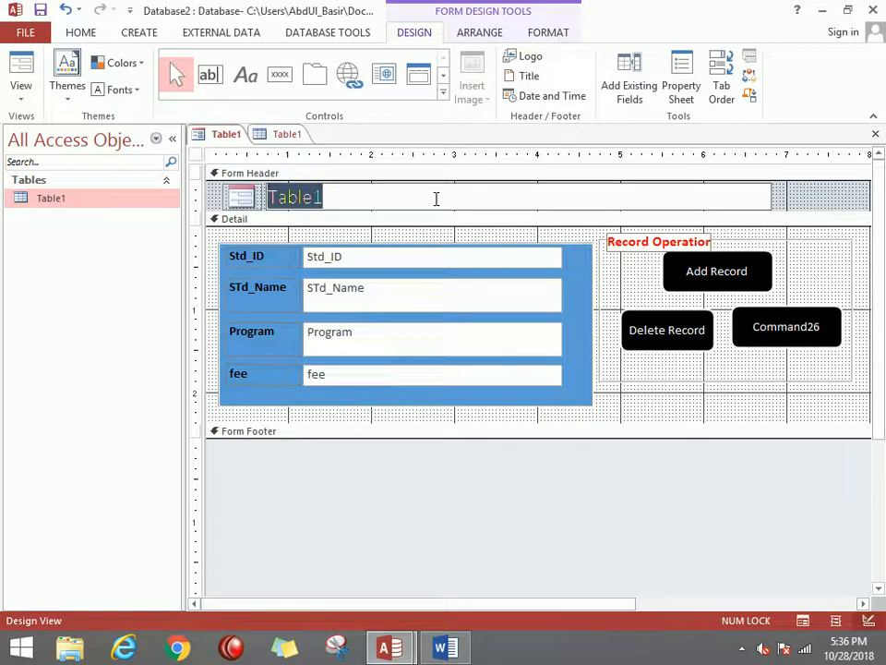
type("Su")
key("BackSpace")
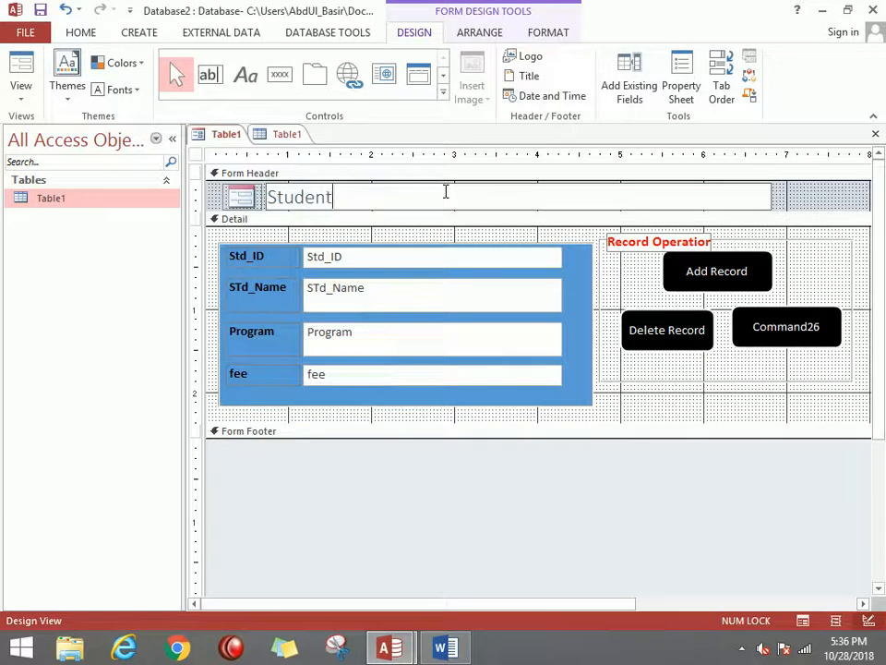
type("tudent Record")
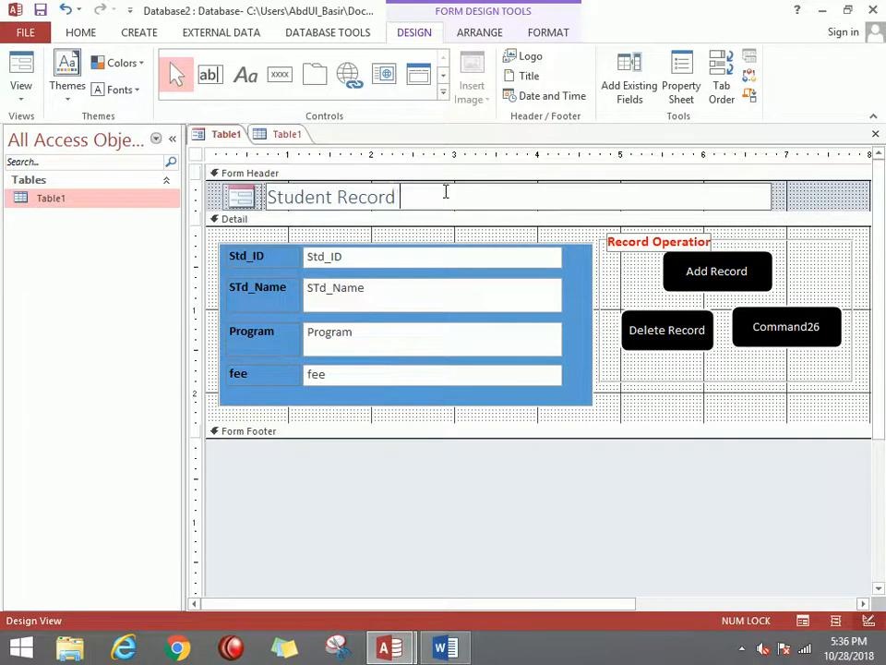
Rewrite the form header title as Admission Record
key("BackSpace")
key("BackSpace")
key("BackSpace")
key("BackSpace")
key("BackSpace")
key("BackSpace")
key("BackSpace")
key("BackSpace")
key("BackSpace")
key("BackSpace")
key("BackSpace")
key("BackSpace")
key("BackSpace")
key("BackSpace")
type("Admission Re")
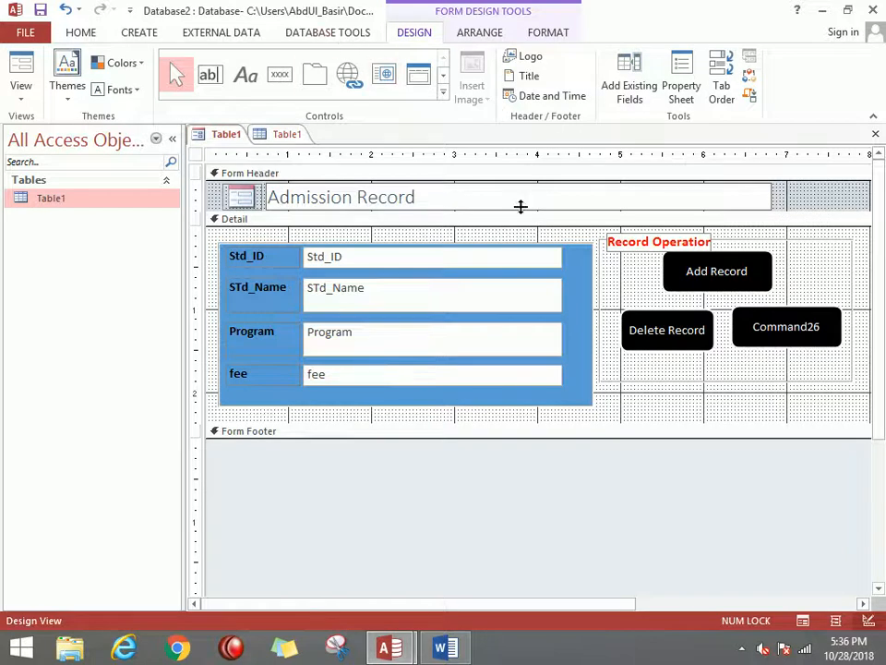
Make the Admission Record title bold and fill its background with a dark theme blue
left_click_drag(431, 198, 259, 196)
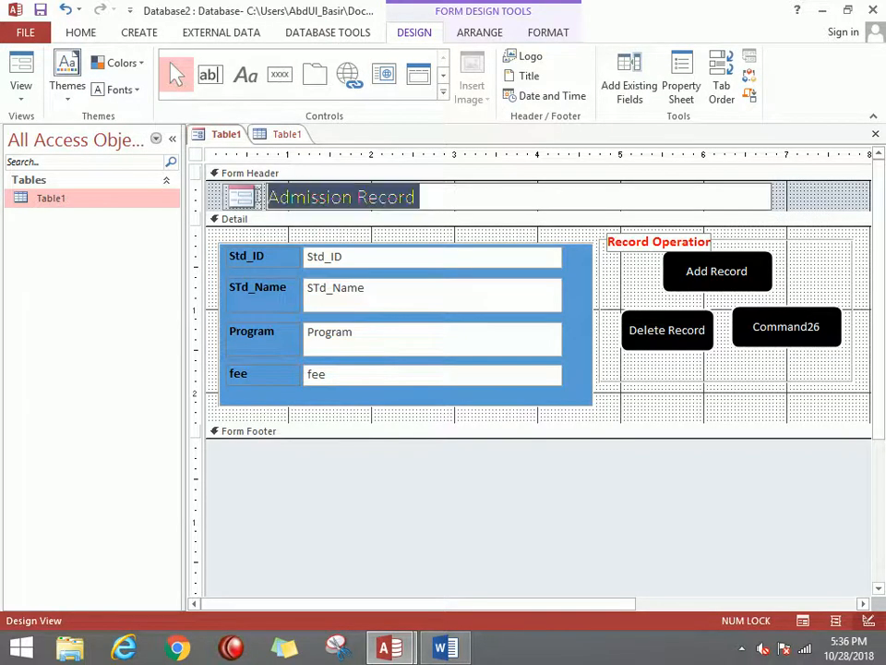
left_click(552, 33)
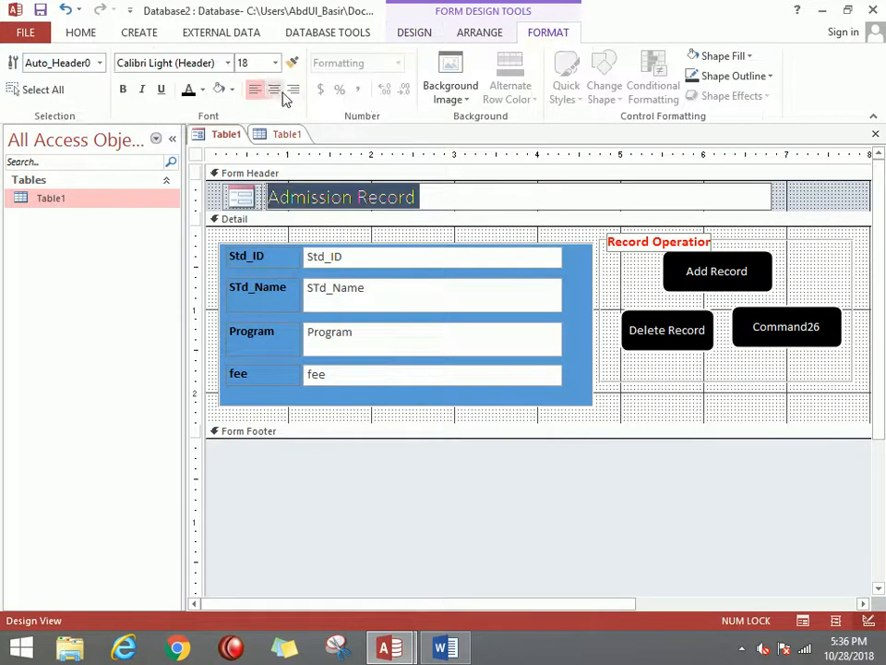
left_click(122, 90)
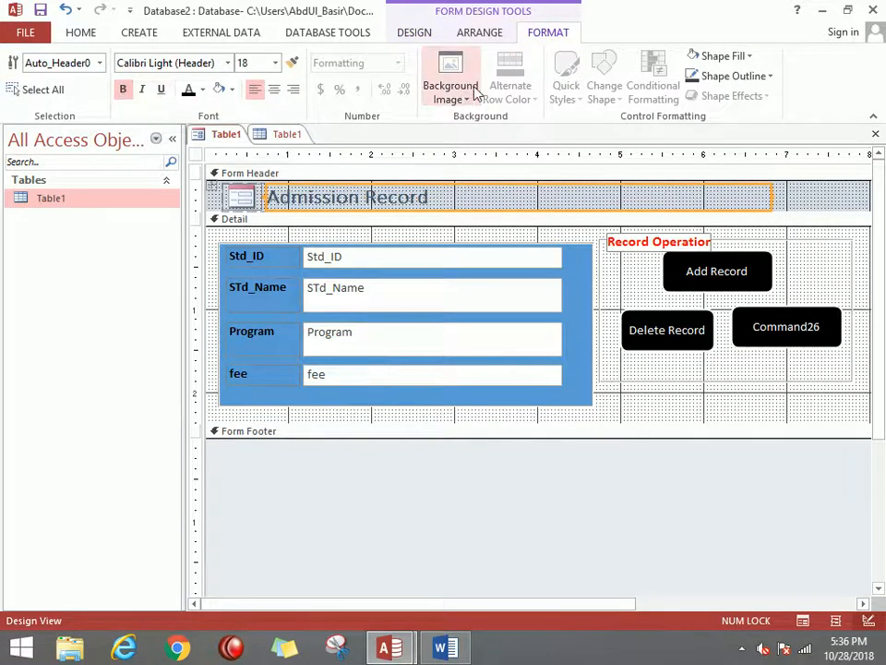
left_click(750, 58)
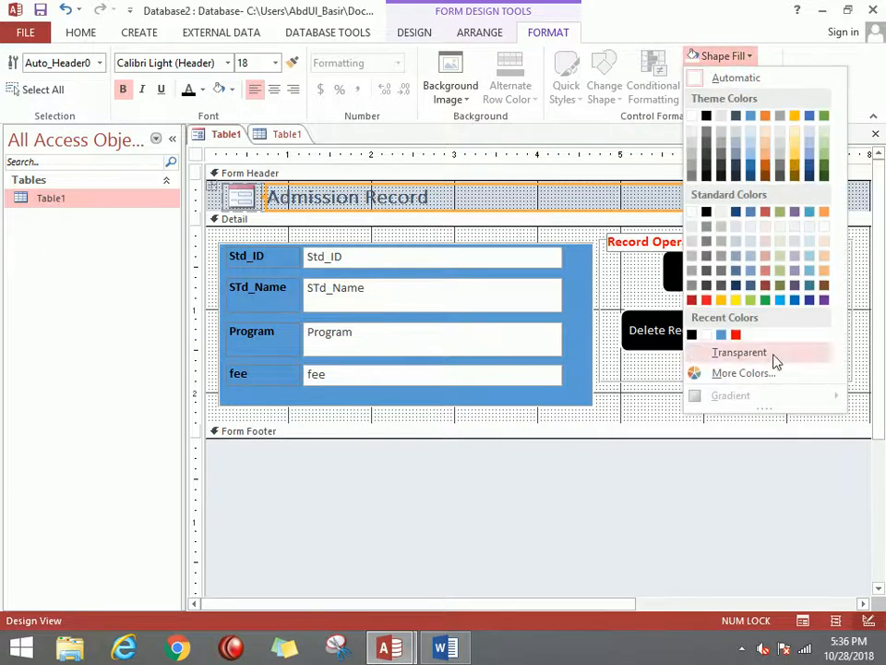
left_click(751, 169)
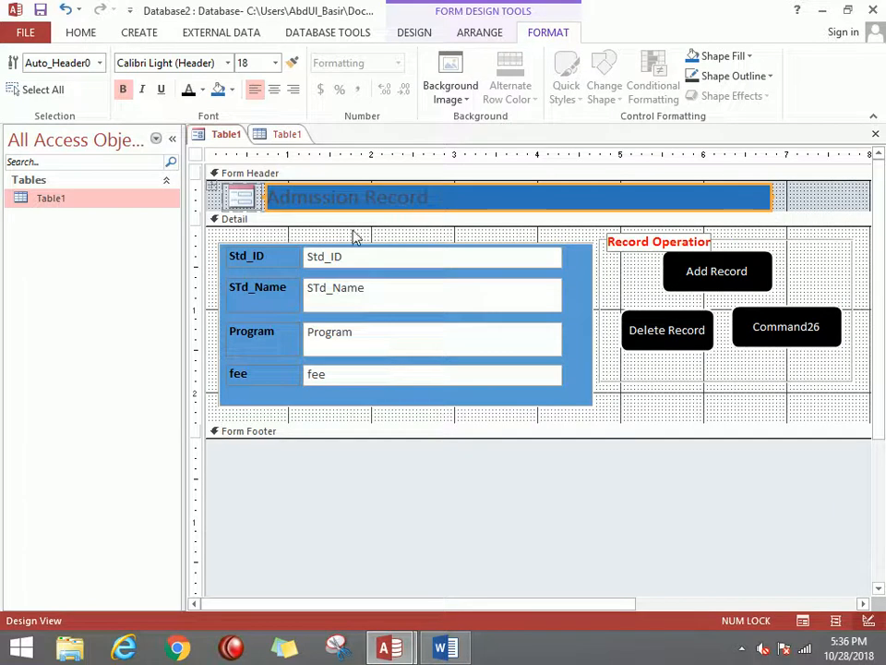
Apply the Grayscale colour scheme to the form
left_click(420, 33)
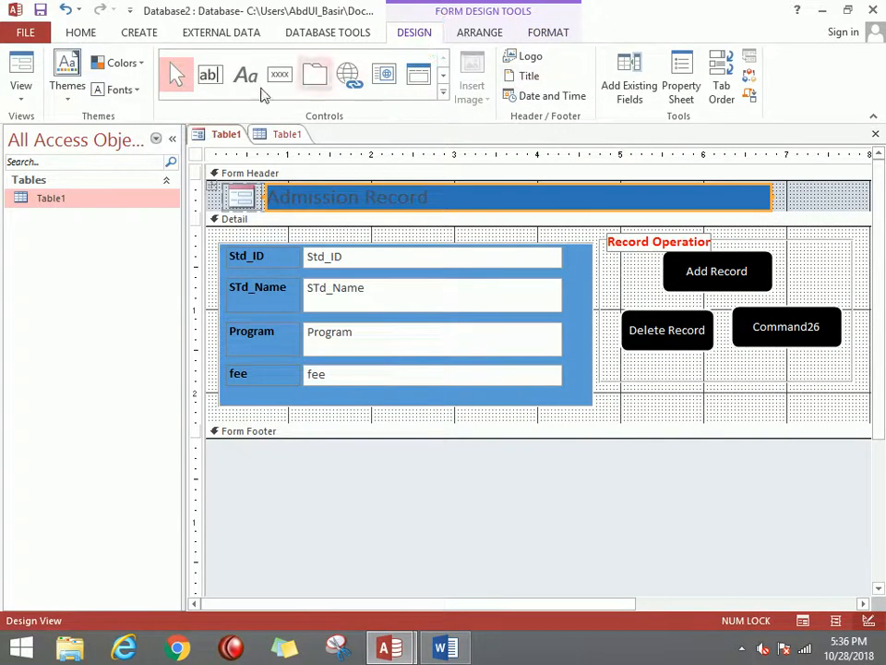
left_click(104, 68)
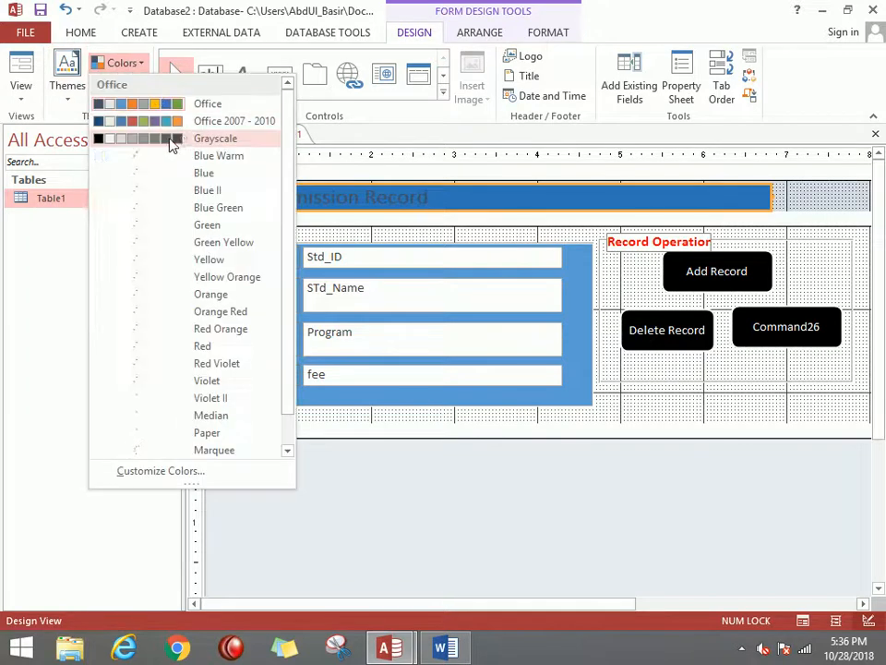
left_click(184, 140)
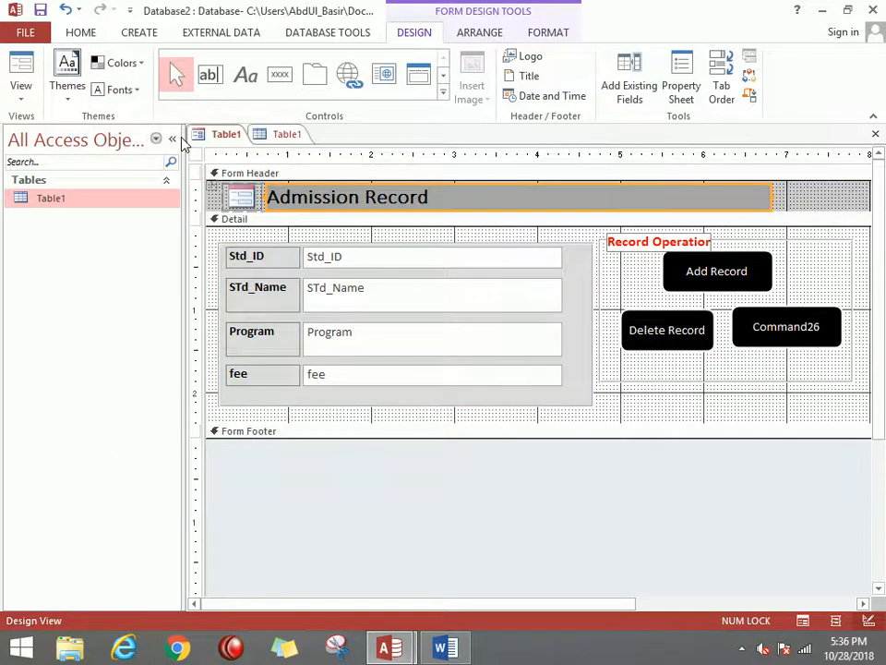
Preview the recoloured form and its header title in Form View and return to Design View
left_click(18, 78)
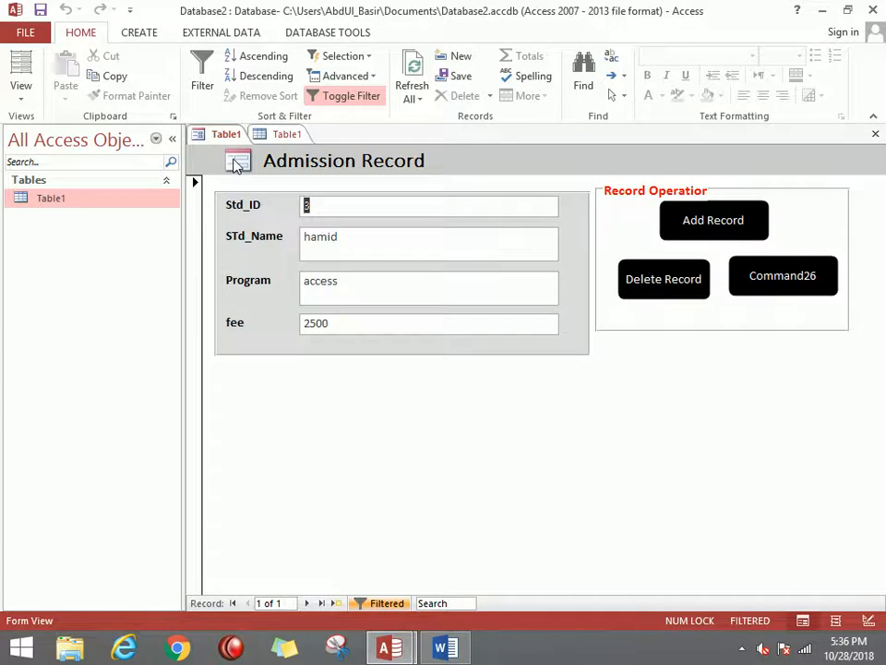
left_click(21, 92)
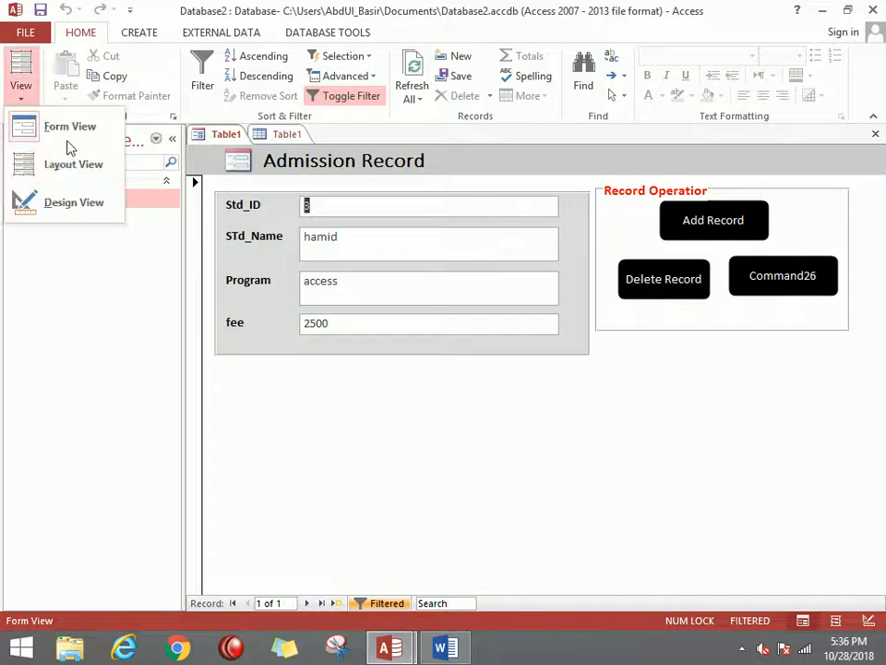
left_click(70, 200)
left_click(245, 205)
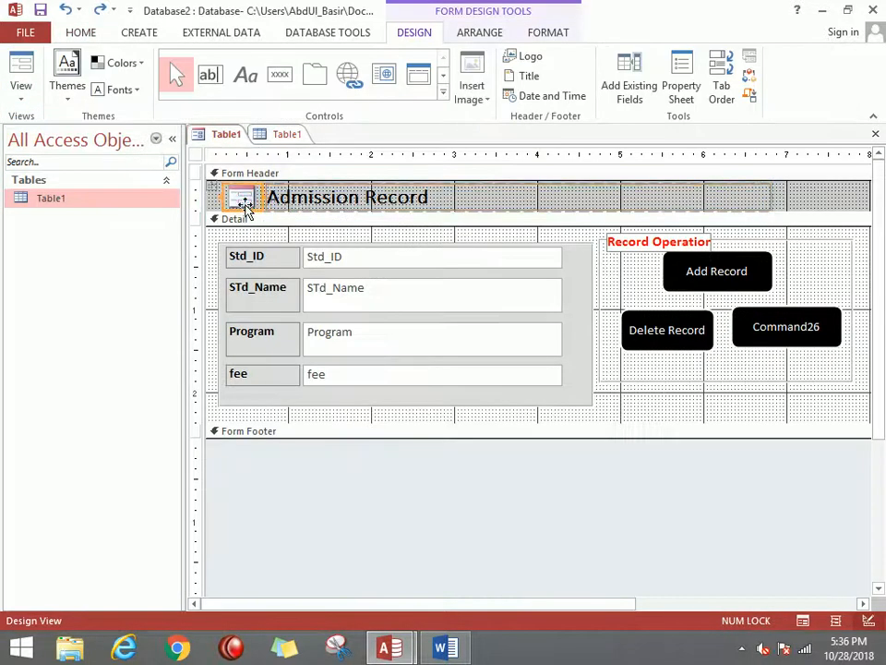
left_click(521, 56)
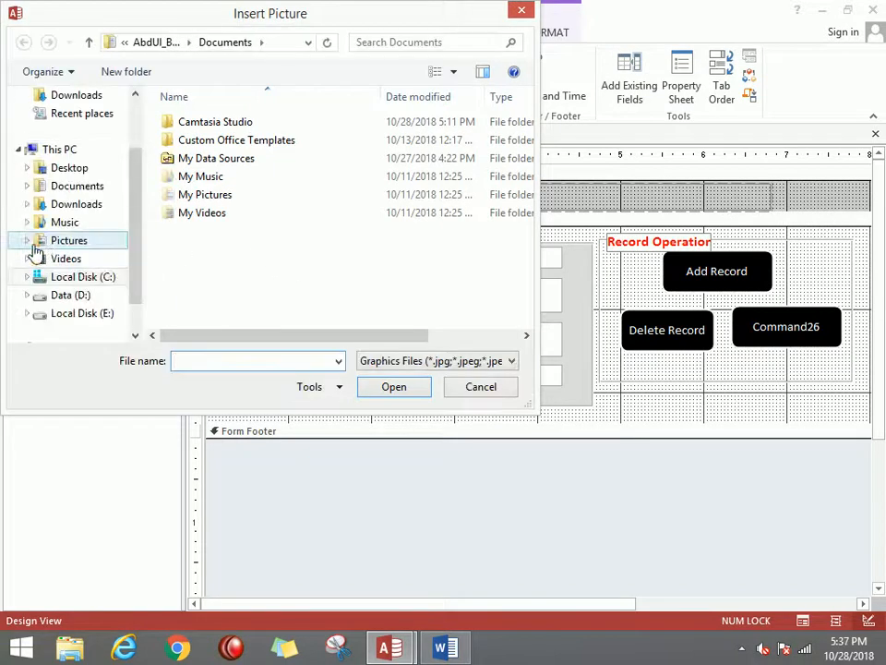
left_click(135, 316)
left_click(92, 279)
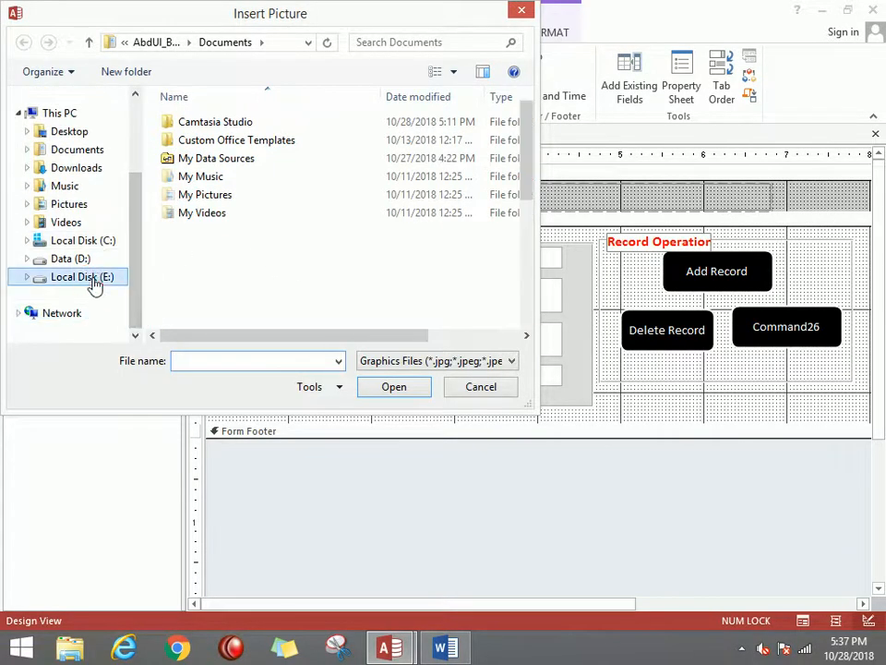
left_click(81, 261)
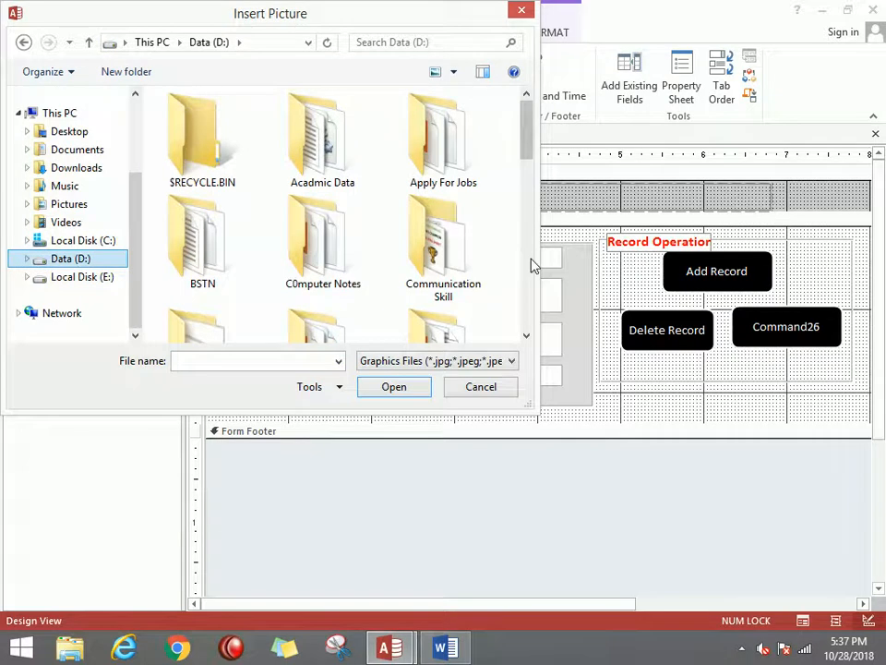
scroll(531, 263, "down", 2)
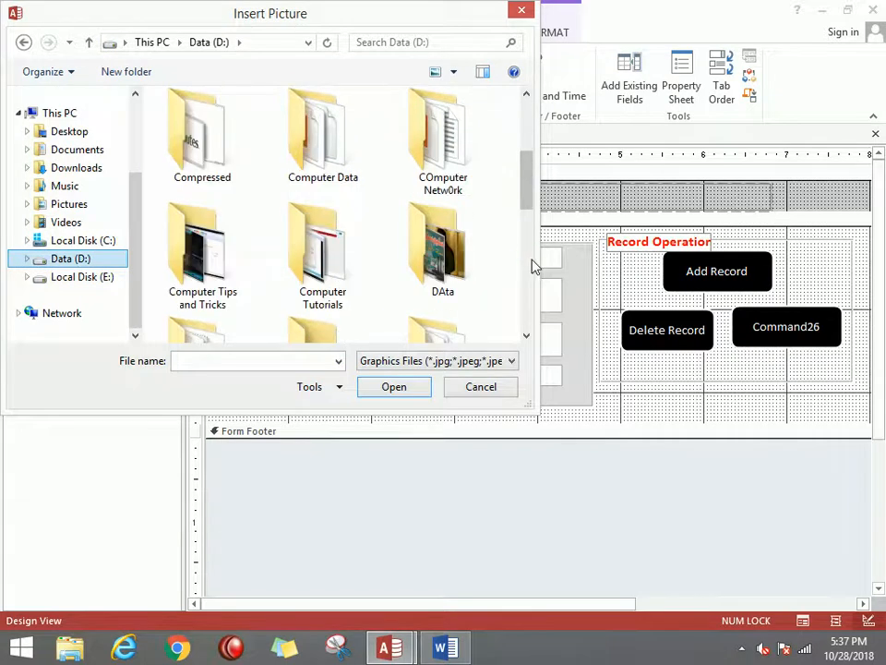
scroll(531, 263, "down", 3)
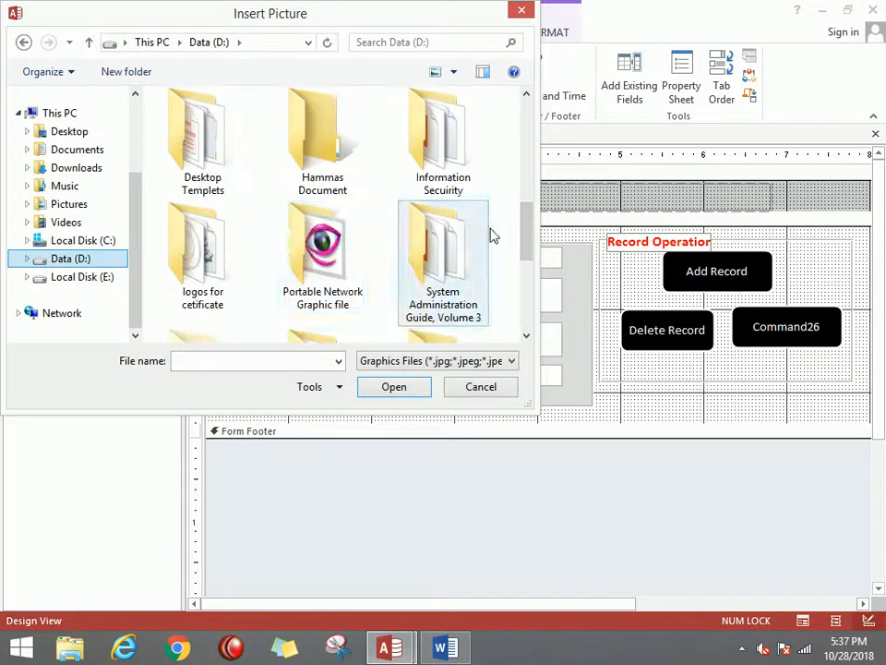
left_click(189, 254)
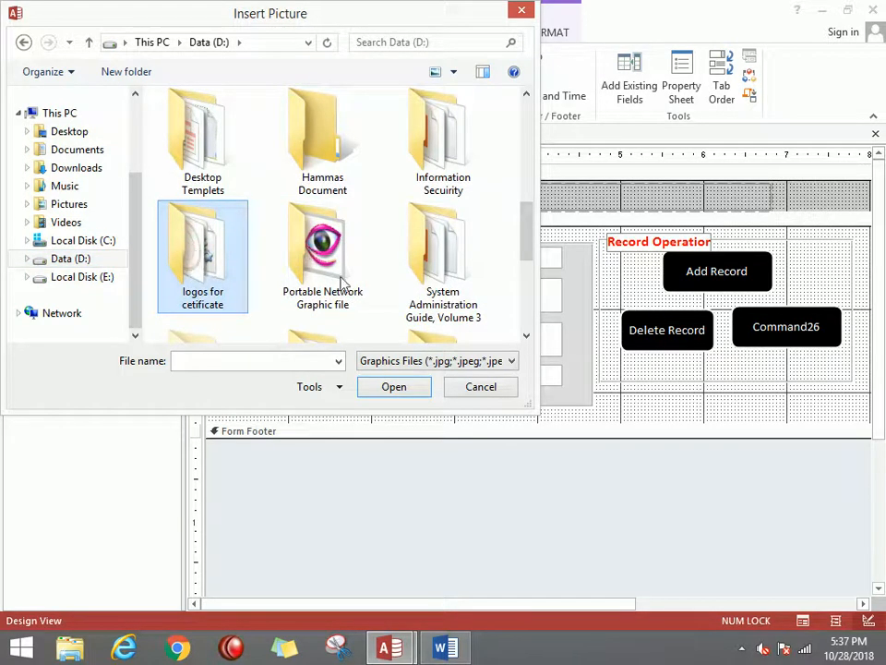
double_click(196, 255)
double_click(445, 245)
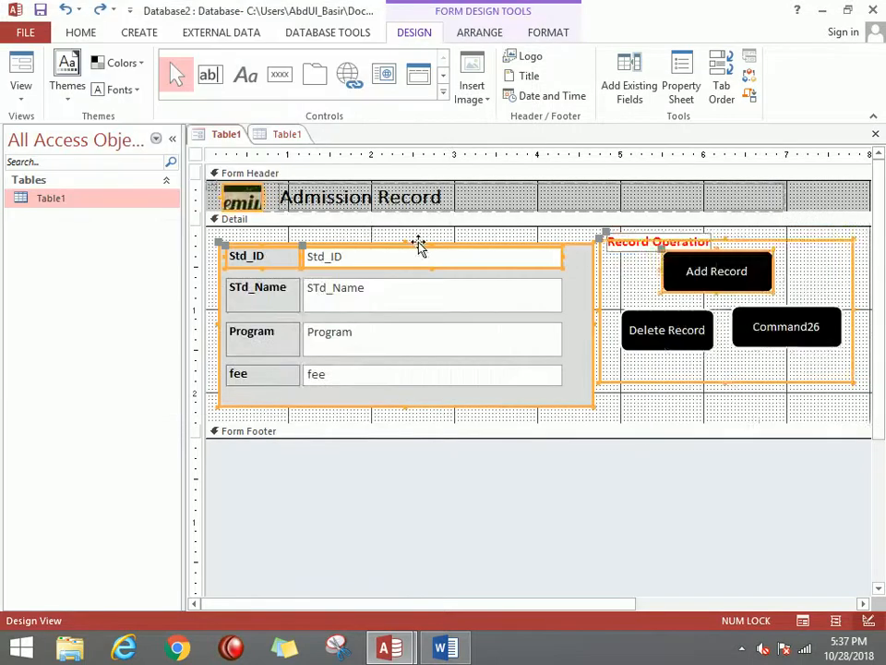
Replace the header logo with the picture CAAXC1YR.jpg from the logos for cetificate folder
double_click(419, 244)
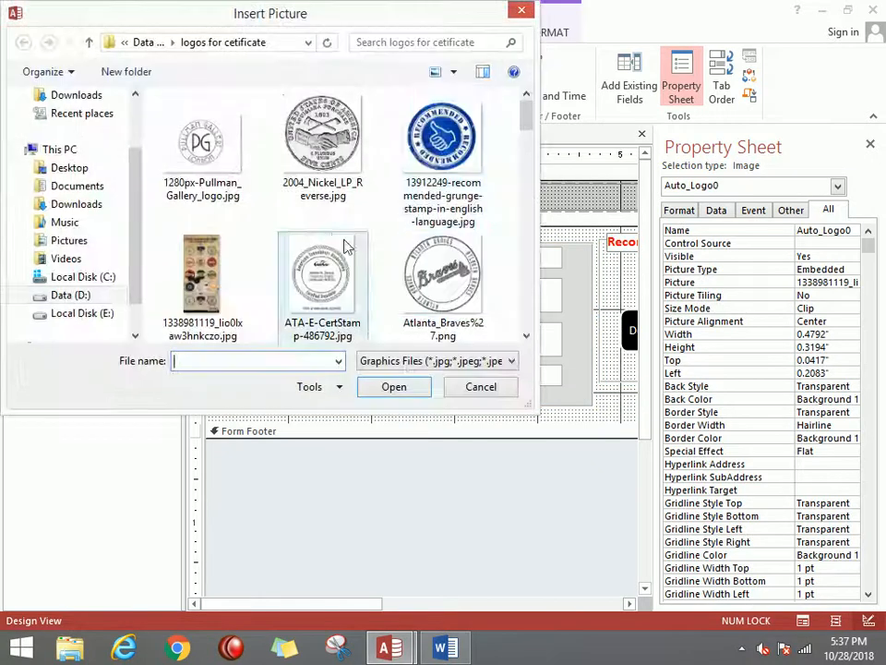
left_click(527, 305)
left_click(527, 304)
left_click(528, 304)
left_click(202, 129)
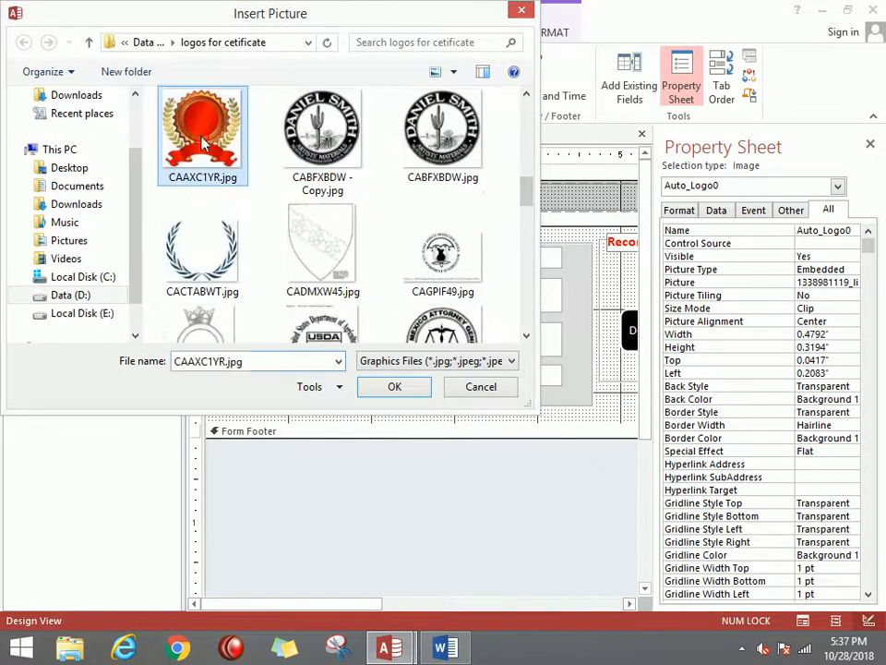
left_click(386, 386)
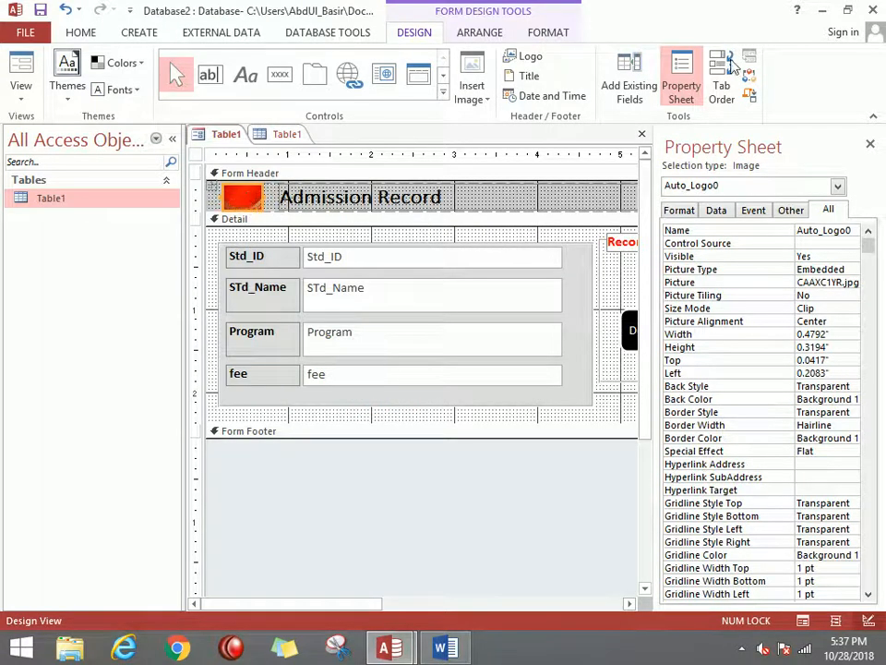
left_click(869, 143)
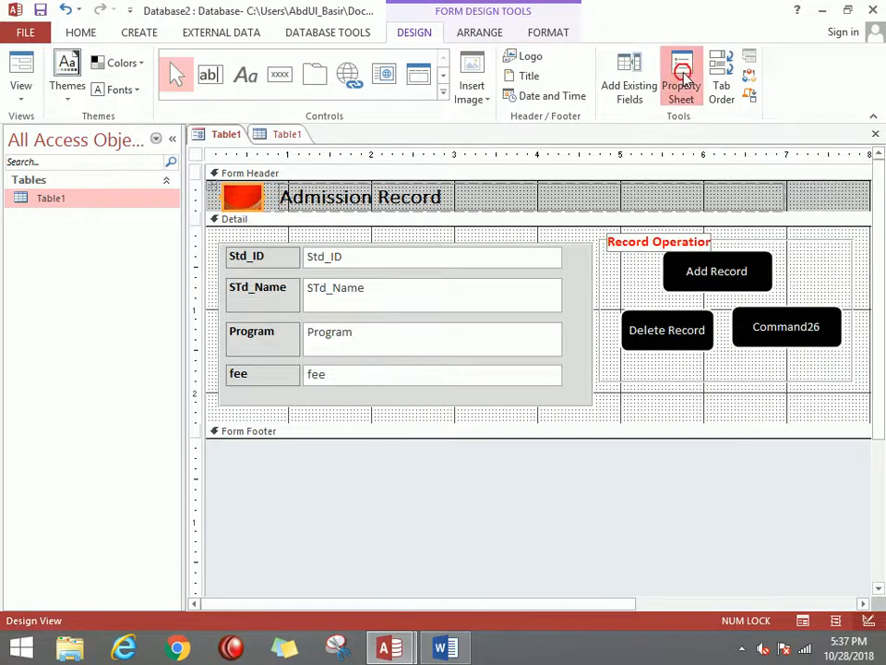
Set the header logo's Size Mode property to Stretch
left_click(682, 77)
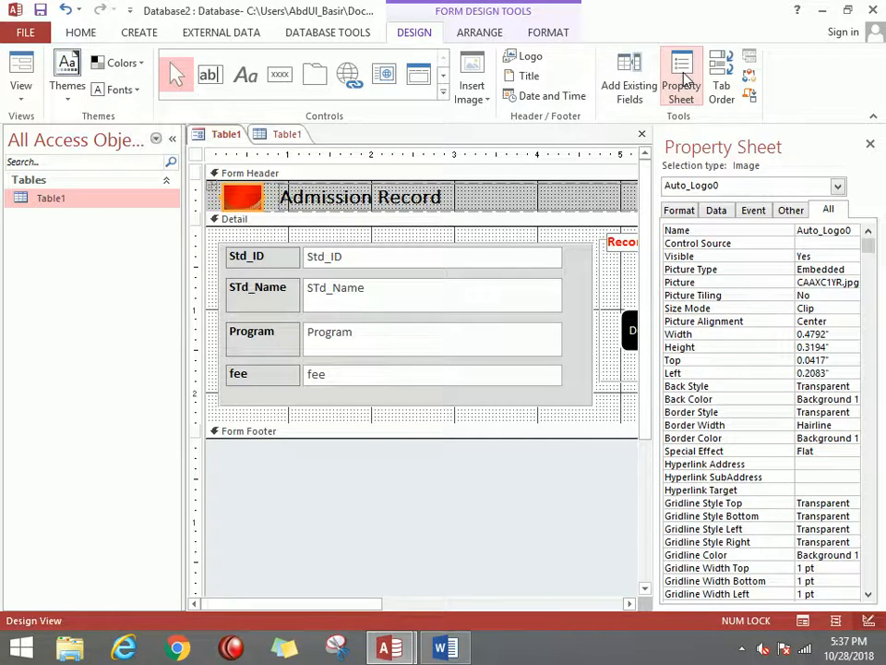
left_click(680, 210)
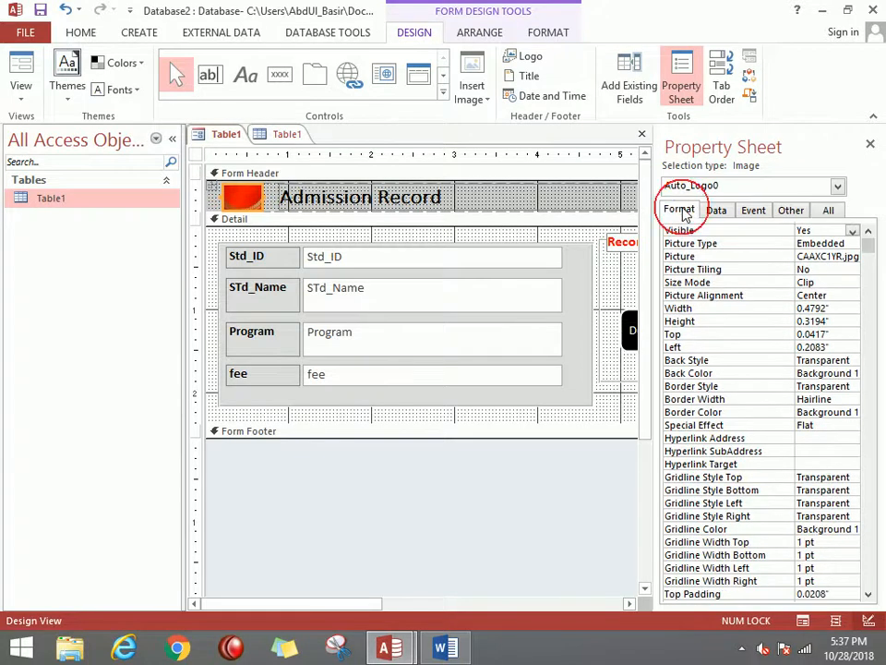
left_click(718, 282)
left_click(851, 282)
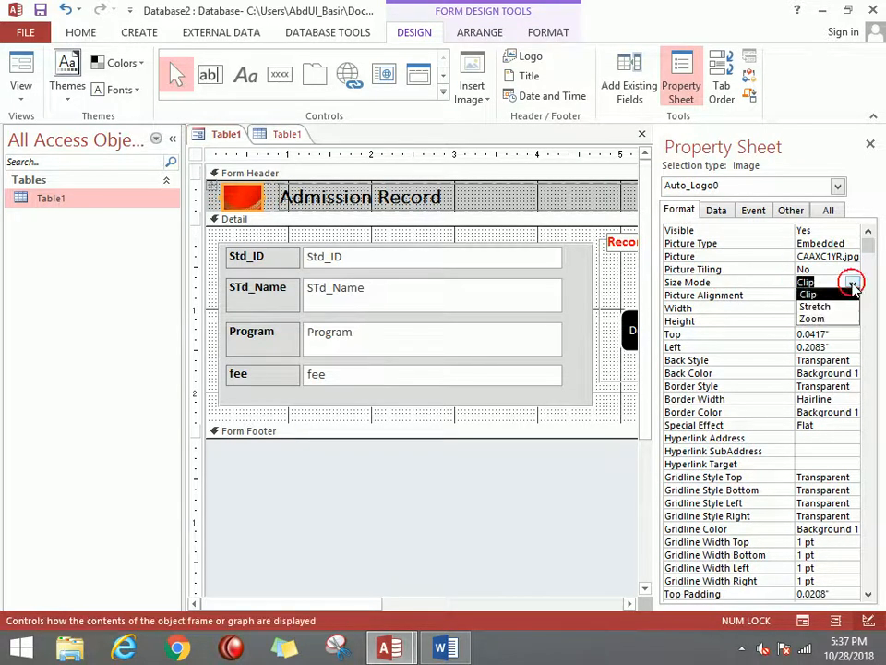
left_click(831, 304)
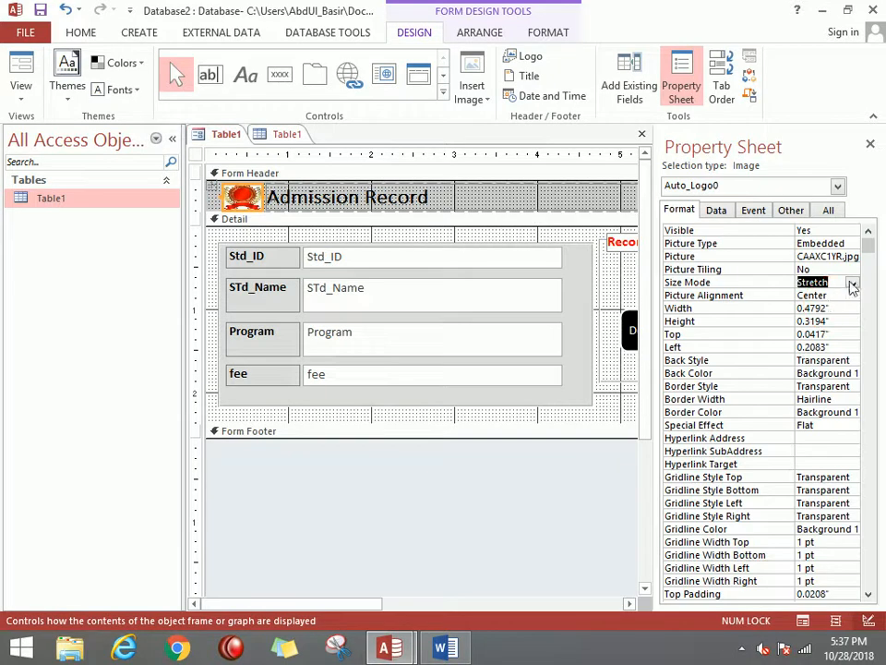
Try Zoom as the header logo's Size Mode and set it back to Stretch
left_click(851, 282)
left_click(831, 318)
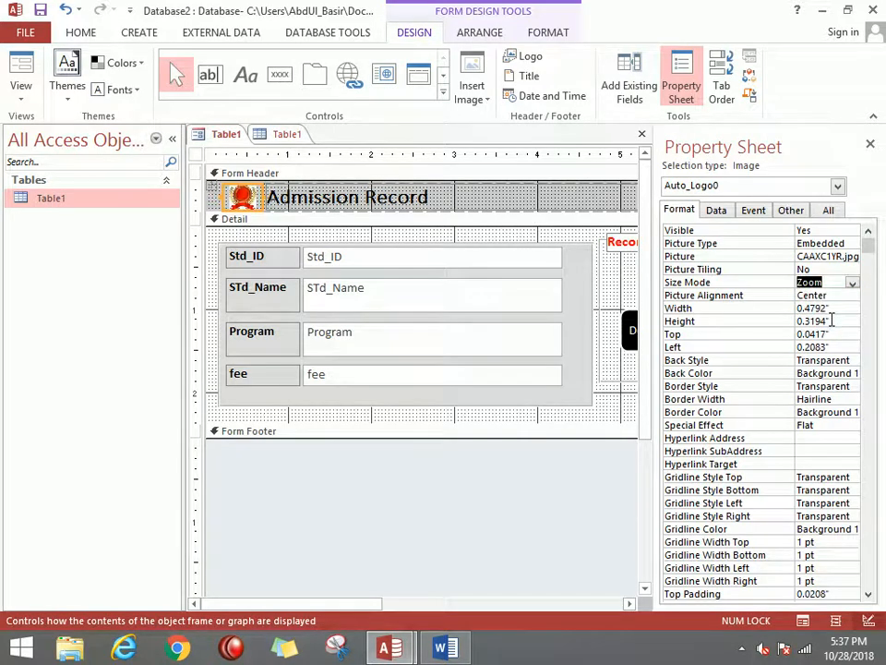
left_click(853, 286)
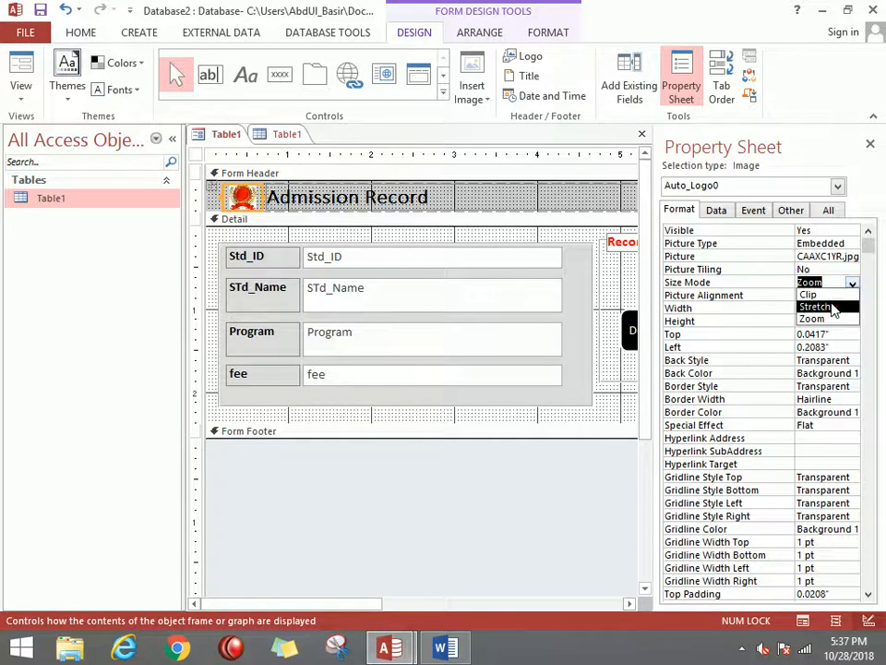
left_click(827, 306)
Preview the stretched header logo in Form View, return to Design View and close the Property Sheet
left_click(18, 66)
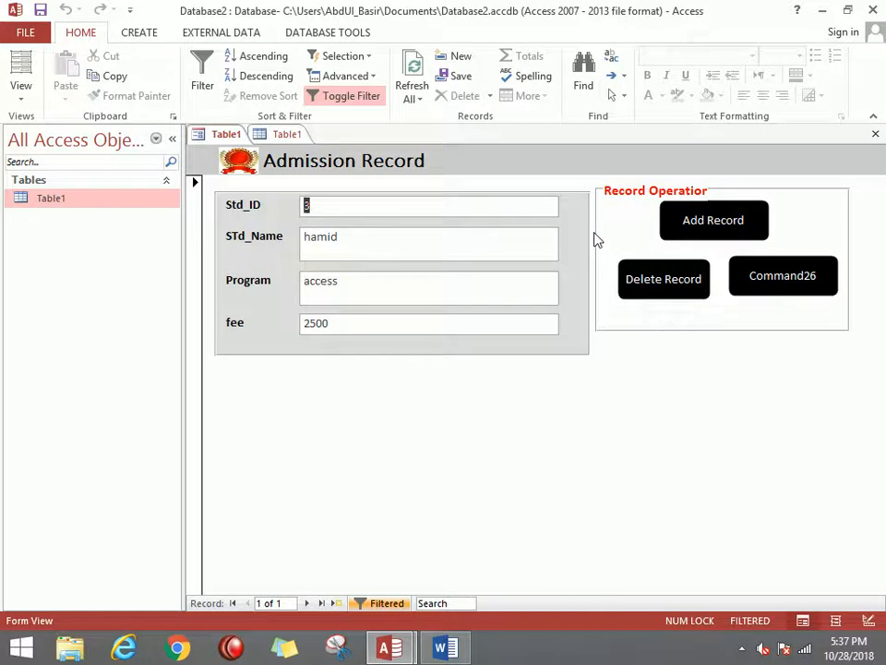
left_click(22, 92)
left_click(74, 193)
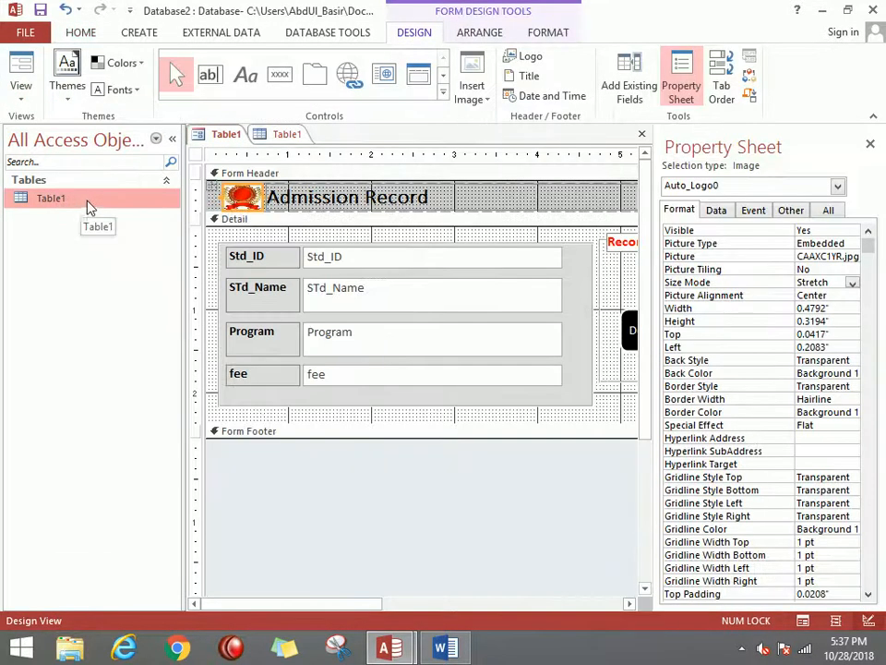
left_click(870, 146)
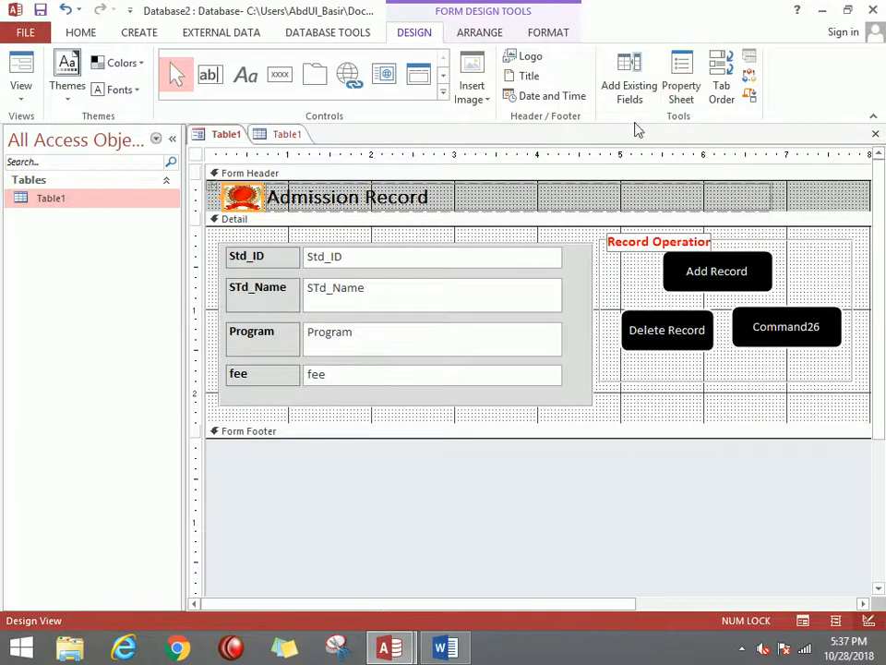
Insert the date in long format and the time with seconds into the form header and preview it in Form View
left_click(552, 98)
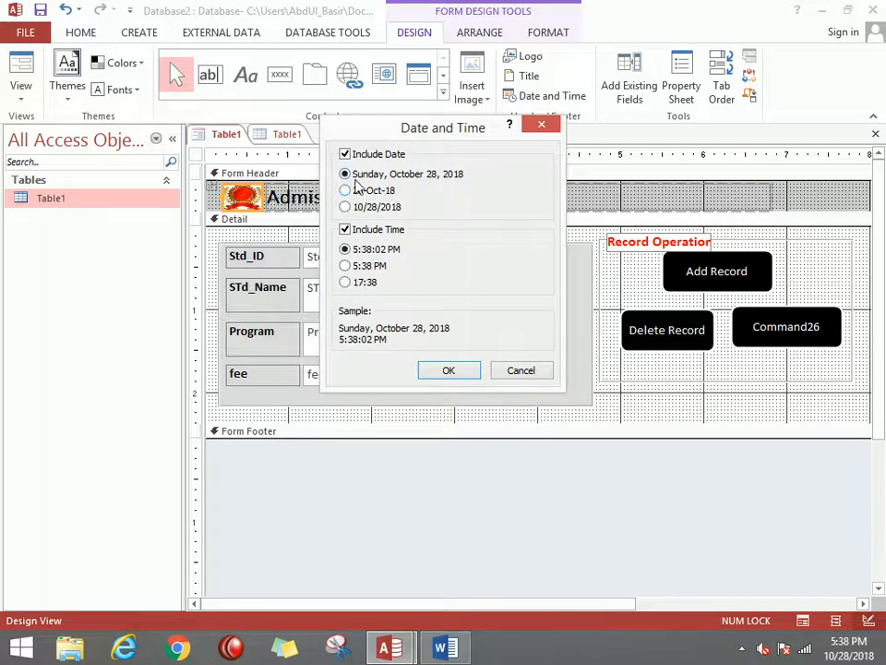
left_click(467, 370)
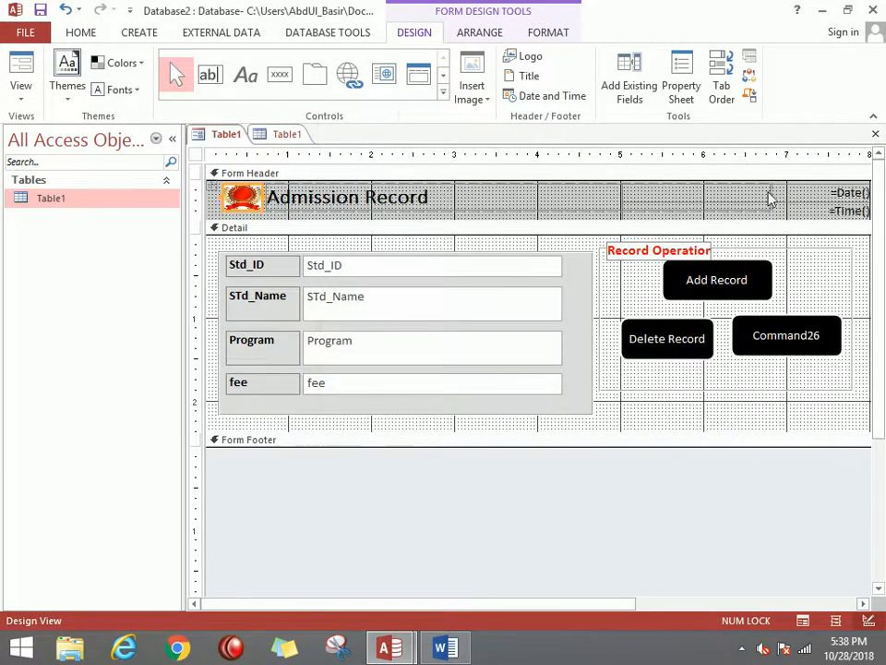
left_click(862, 604)
left_click(20, 72)
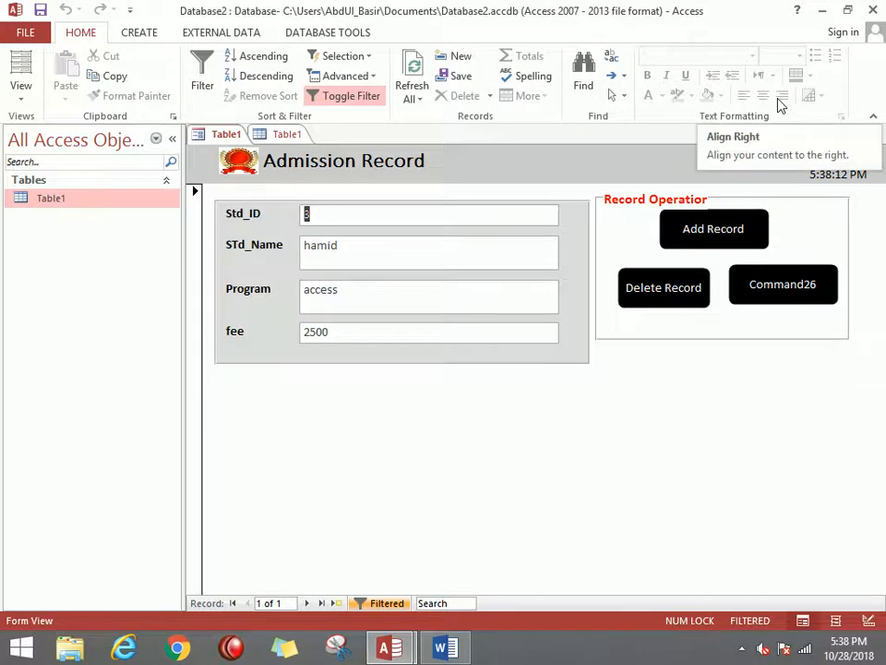
Close the student form, saving it under the name std, and close the Table1 datasheet
left_click(144, 33)
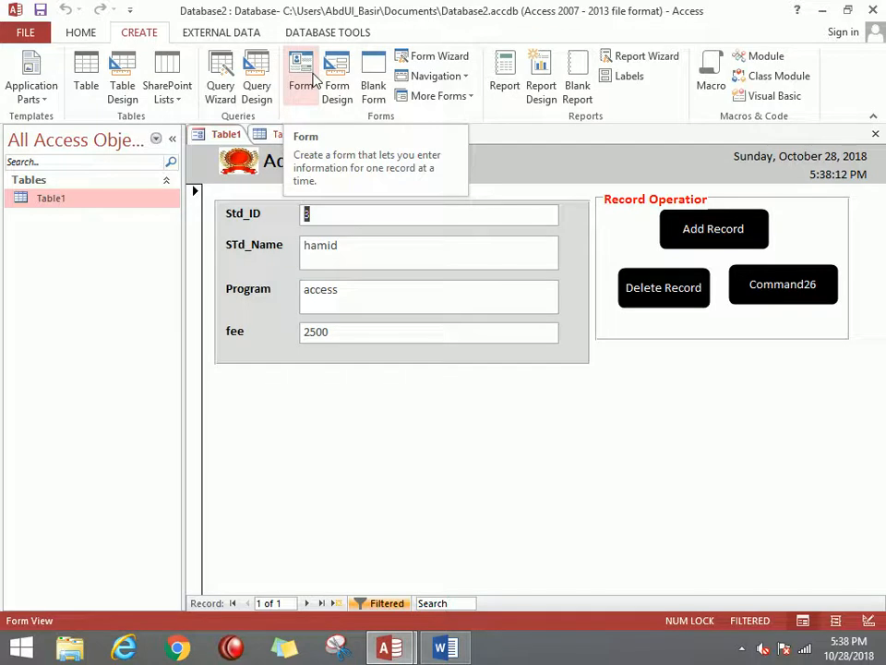
left_click(875, 134)
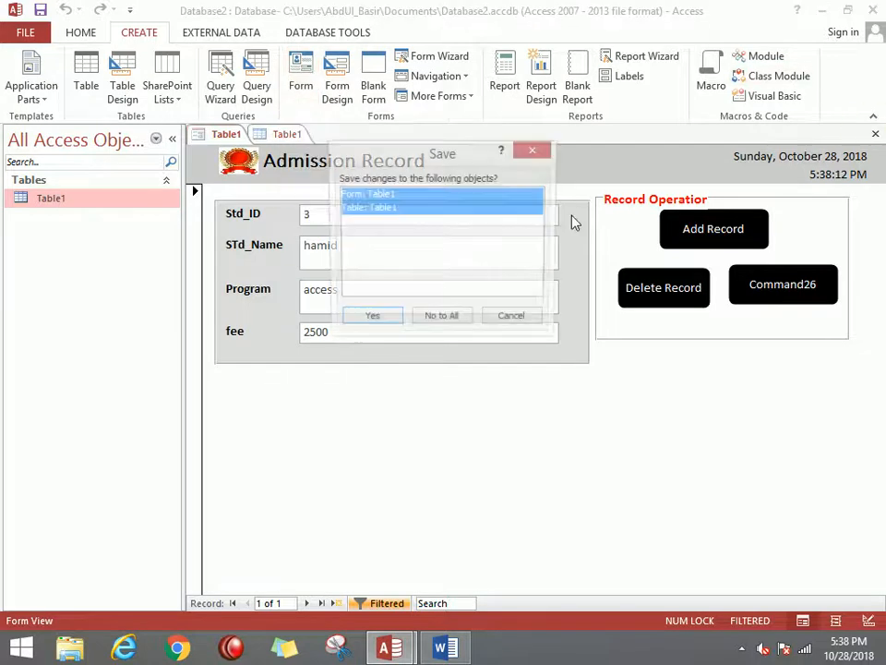
left_click(369, 321)
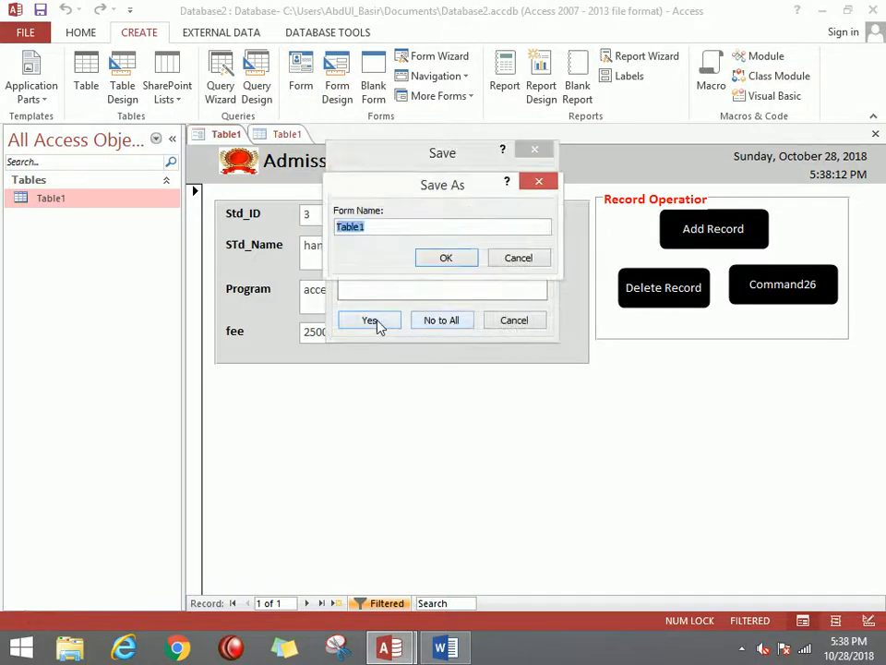
type("std")
left_click(452, 257)
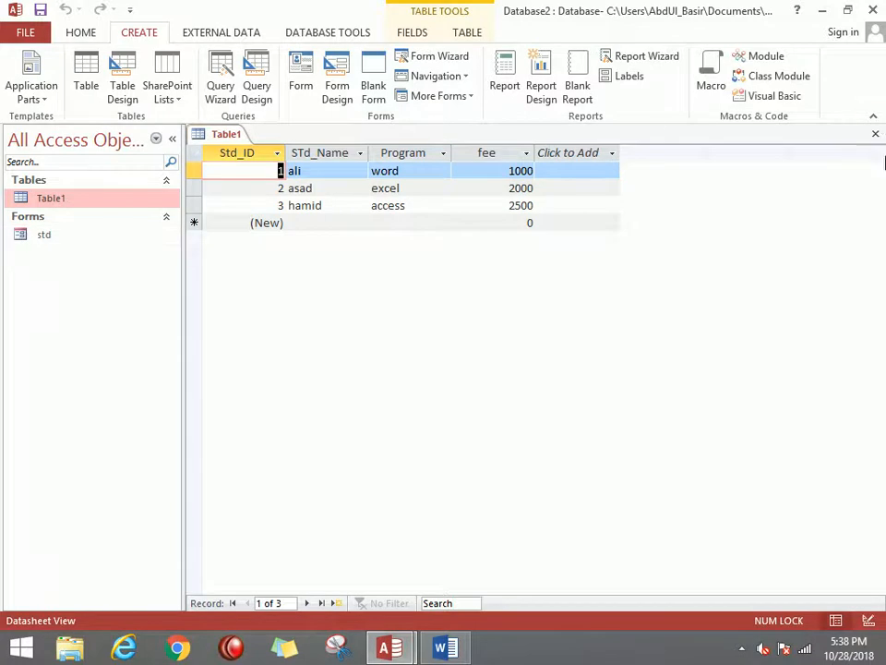
left_click(875, 134)
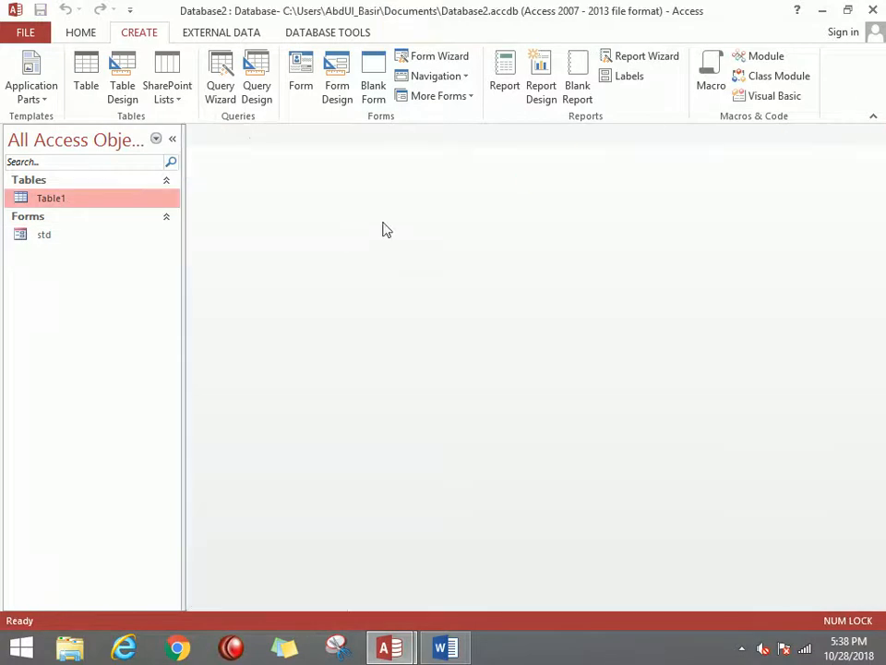
Create a new form in Design View and expand Table1 in the list of available fields
left_click(343, 81)
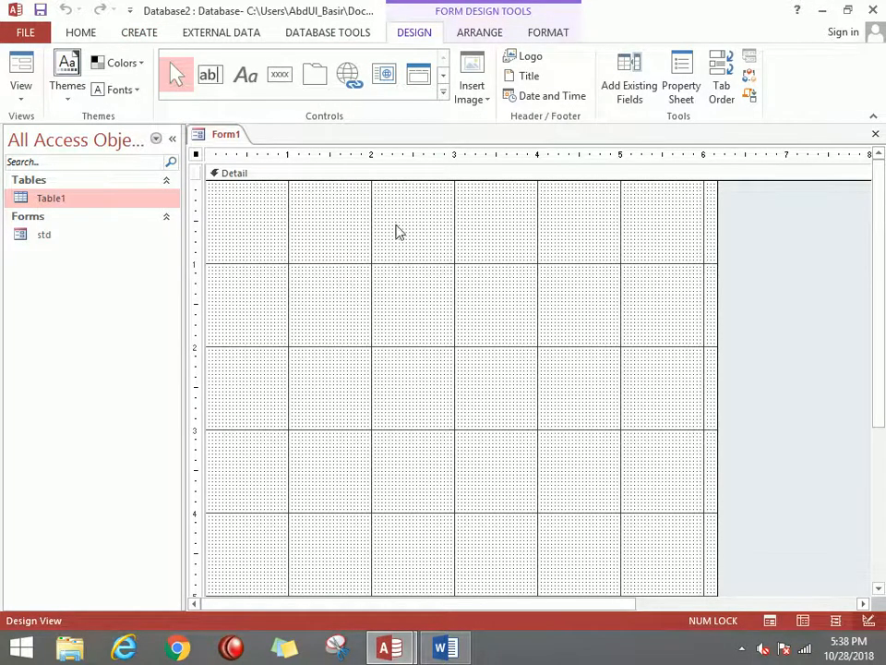
left_click(628, 81)
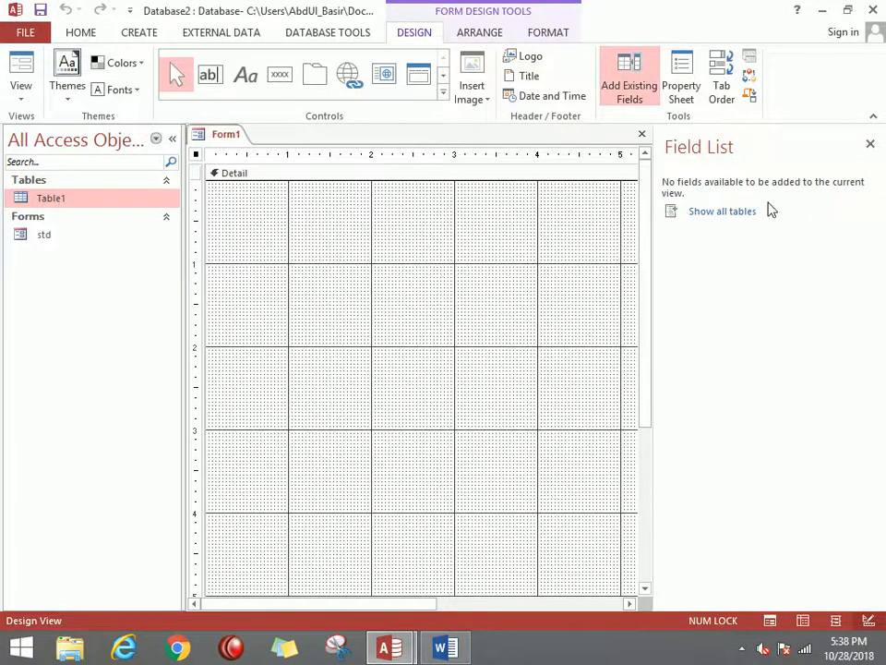
left_click(723, 215)
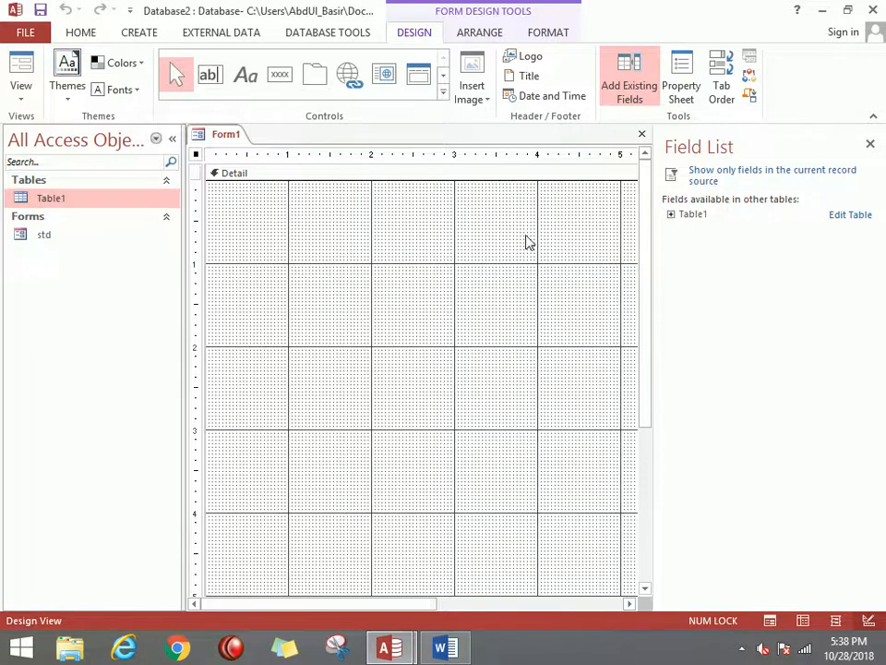
left_click(675, 216)
Place the Std_ID, STd_Name, Program and fee fields in the Detail section and close the Field List
left_click_drag(706, 229, 311, 218)
left_click_drag(731, 247, 372, 269)
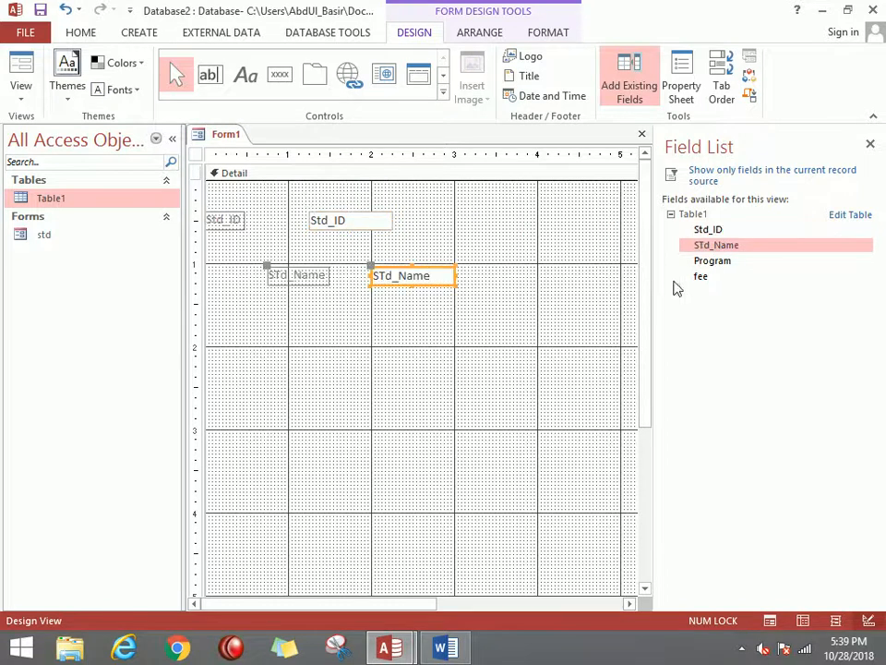
left_click(712, 262)
left_click_drag(712, 261, 338, 315)
left_click_drag(703, 283, 352, 401)
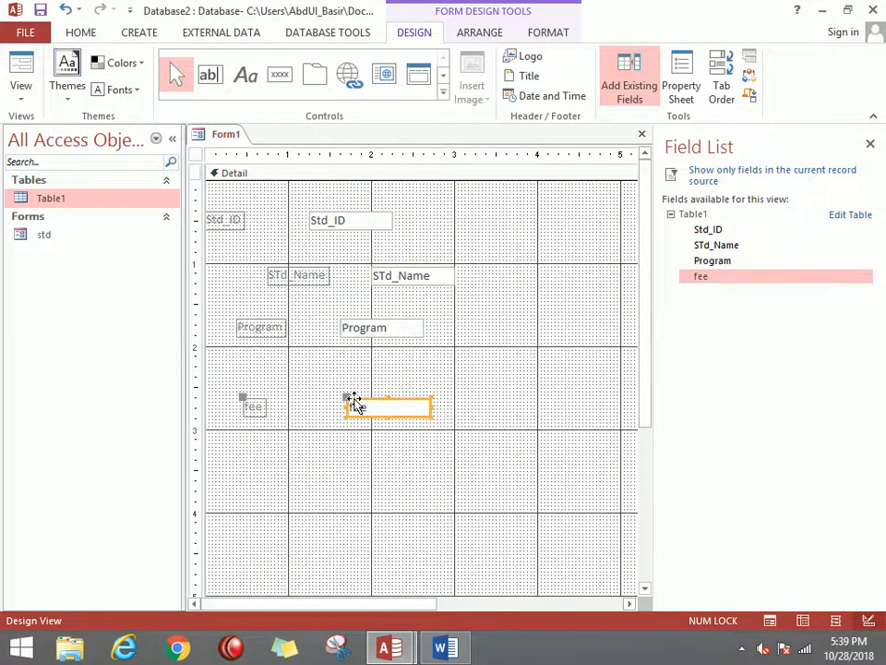
left_click(869, 143)
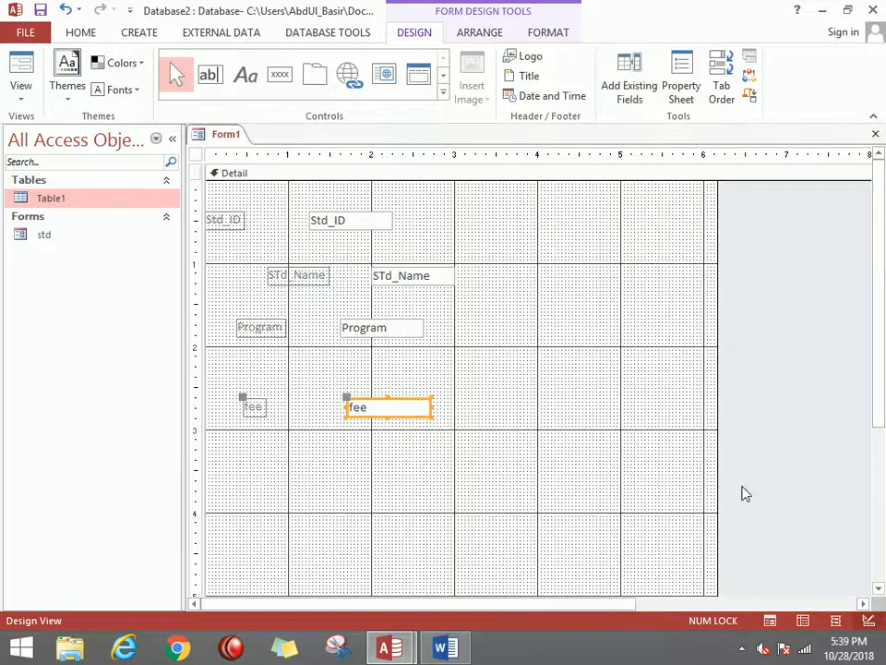
Widen the Std_ID label to about 0.9 inches and match all four labels using Size To Widest and To Tallest
left_click(499, 607)
left_click_drag(238, 218, 310, 220)
left_click(311, 276, "shift")
left_click(268, 329, "shift")
left_click(260, 408, "shift")
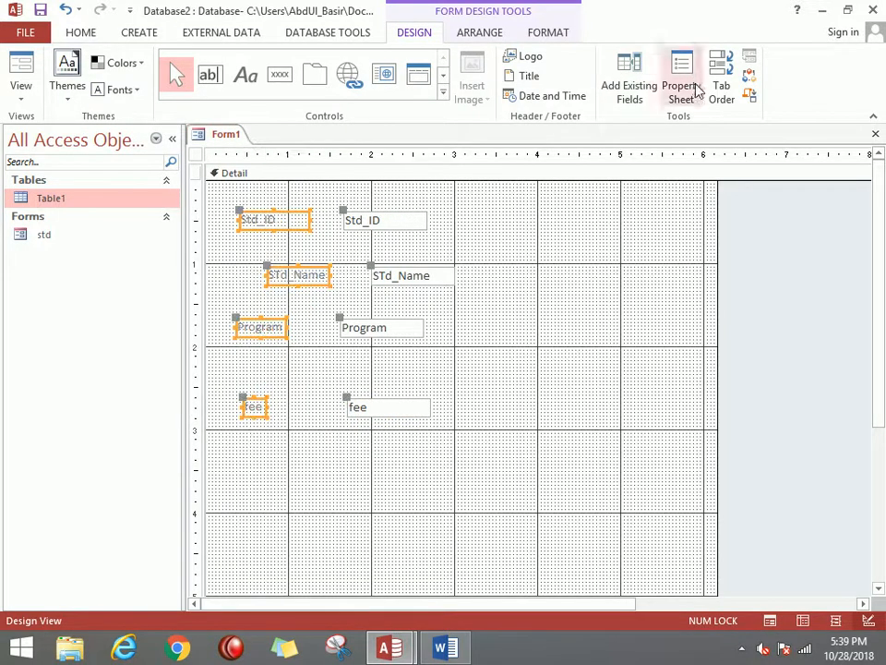
left_click(475, 34)
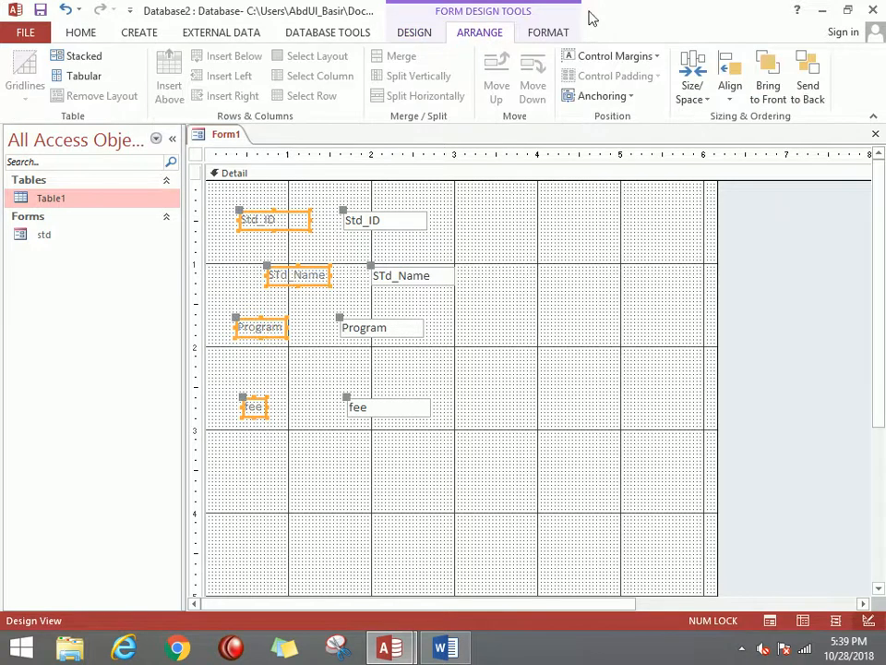
left_click(731, 90)
left_click(695, 94)
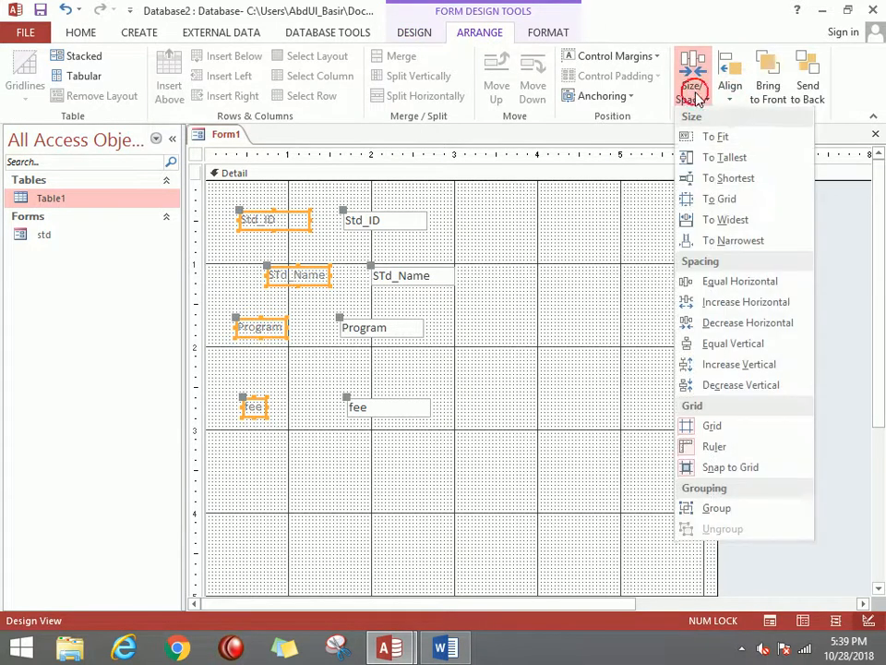
left_click(725, 221)
left_click(694, 92)
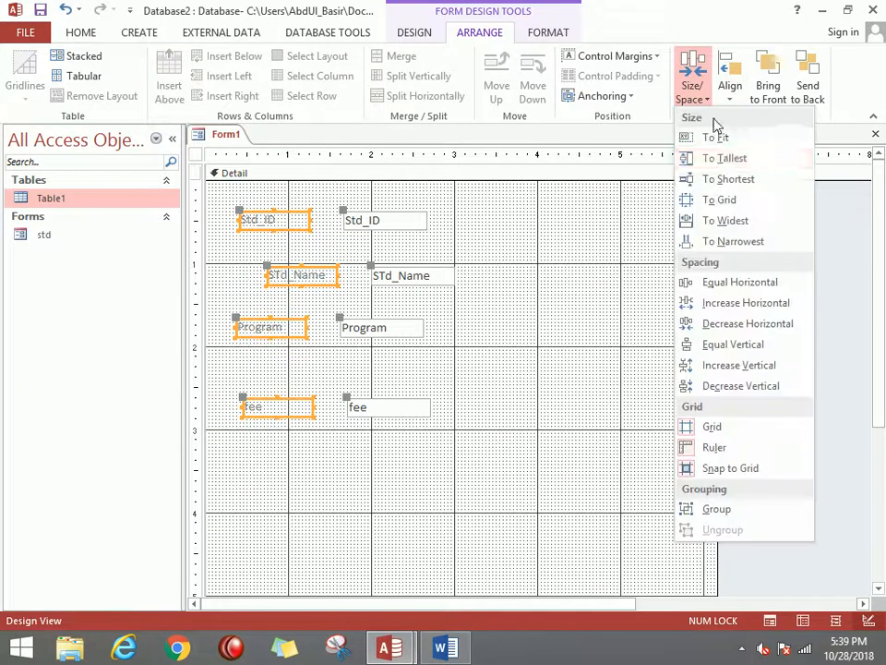
left_click(723, 155)
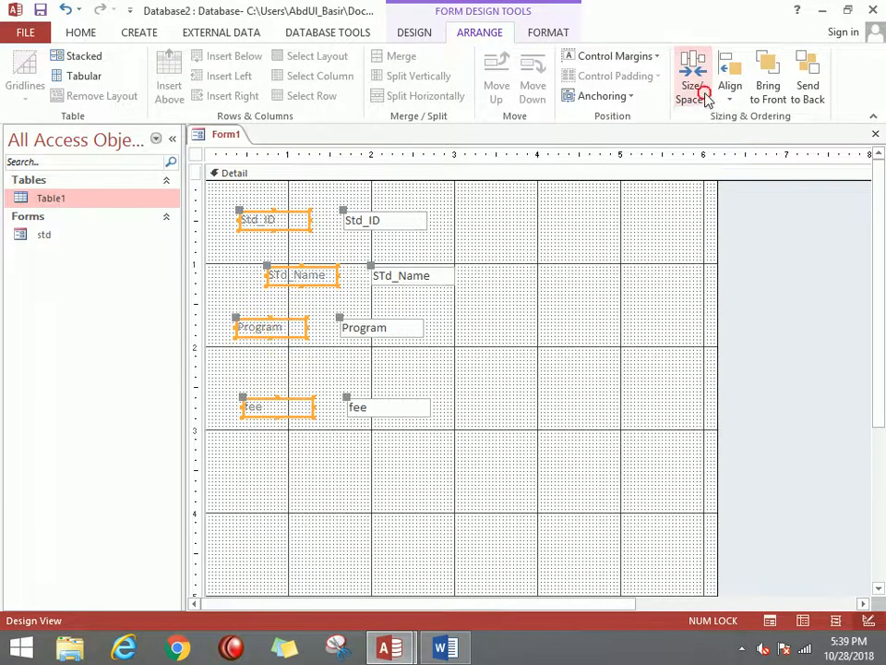
Align the four field labels along their left edges
left_click(706, 98)
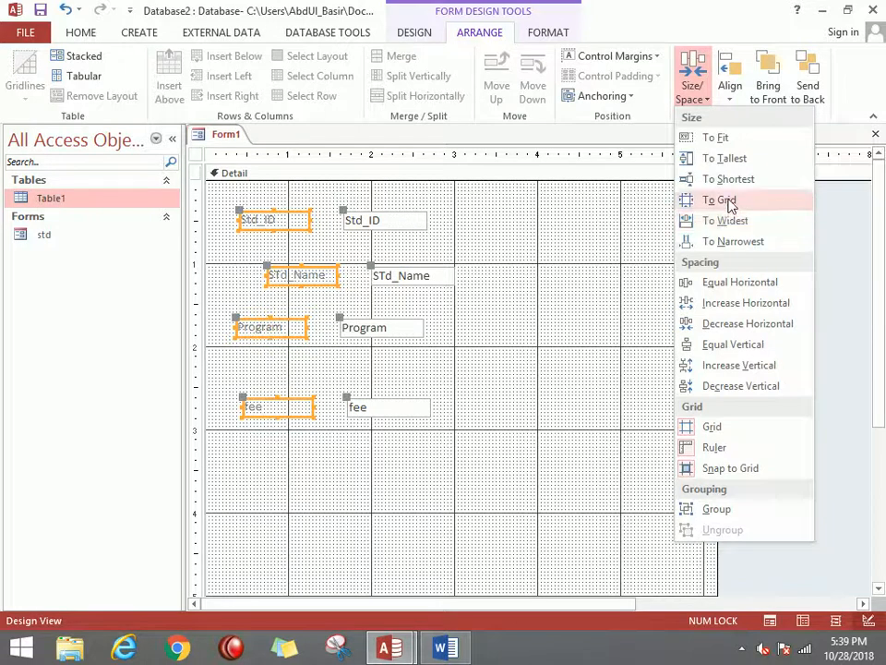
left_click(728, 105)
left_click(738, 139)
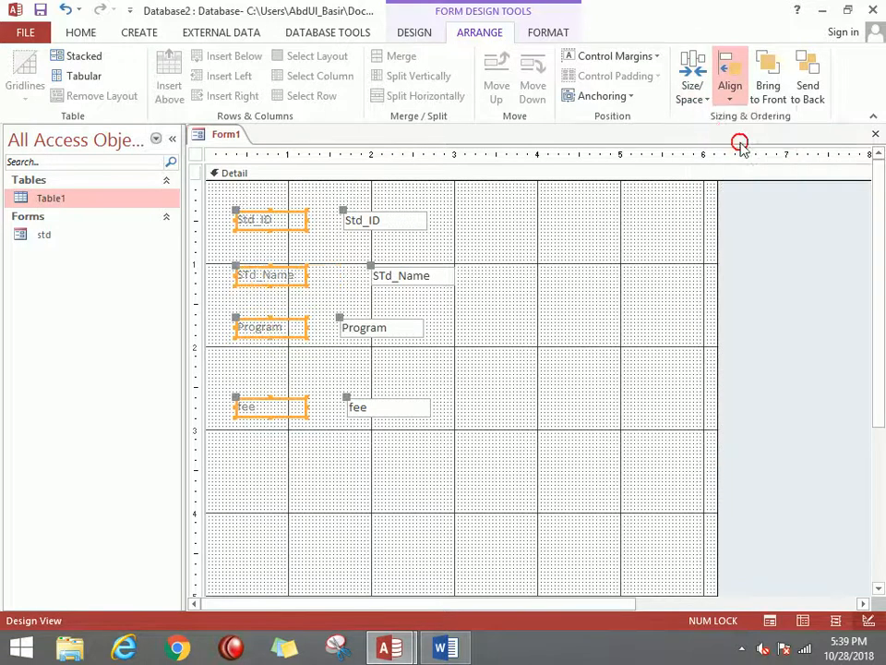
Widen the Std_ID text box to about 1.9 inches and match all four text boxes using Size To Tallest and To Widest
left_click(423, 221)
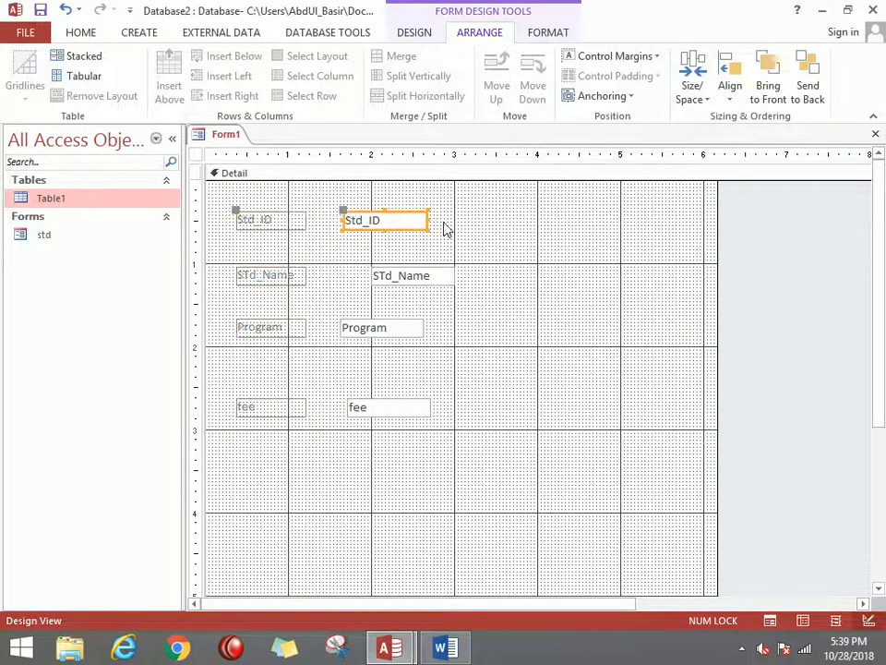
left_click_drag(427, 220, 498, 232)
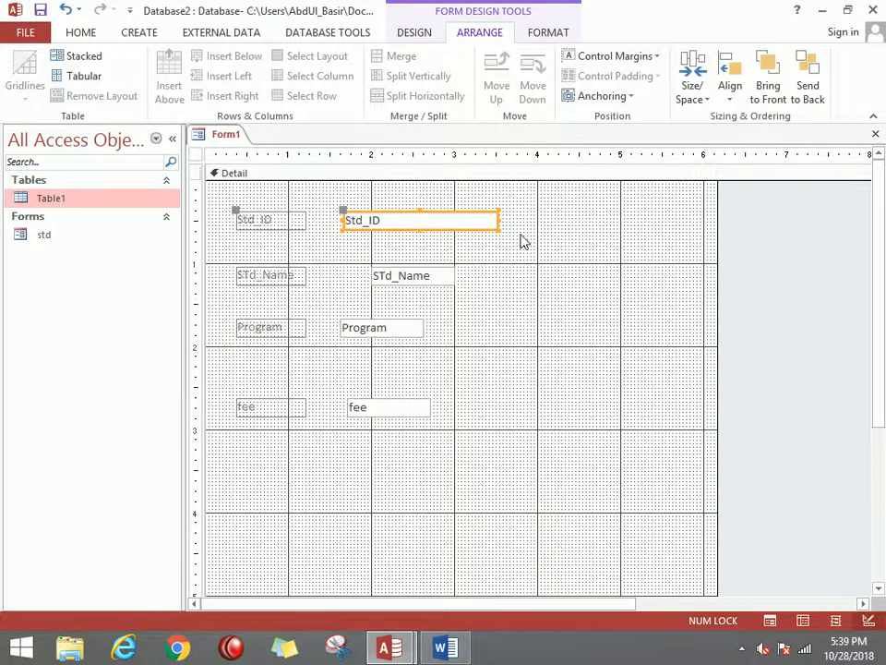
left_click(423, 275, "shift")
left_click(407, 328, "shift")
left_click(421, 403, "shift")
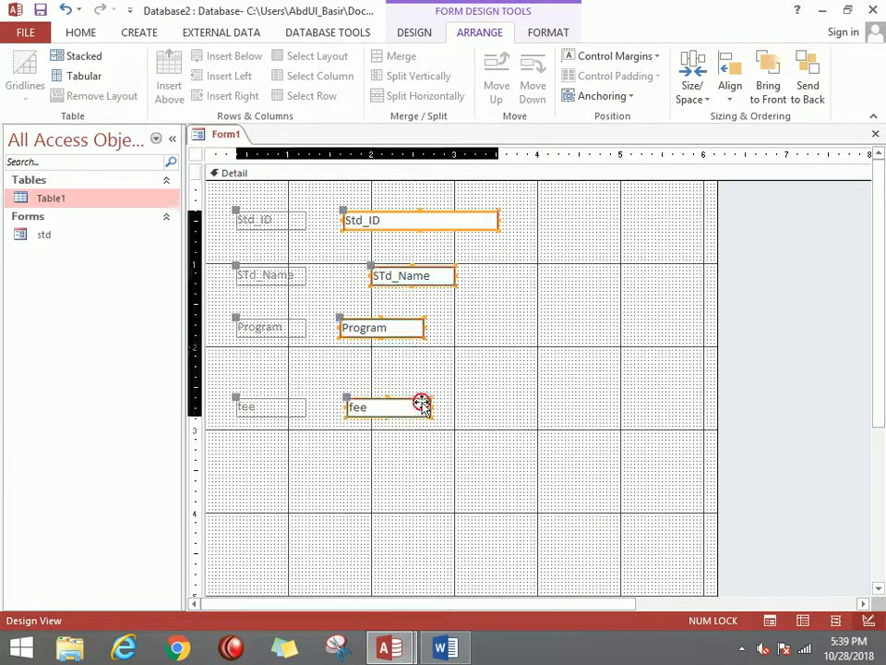
left_click(694, 91)
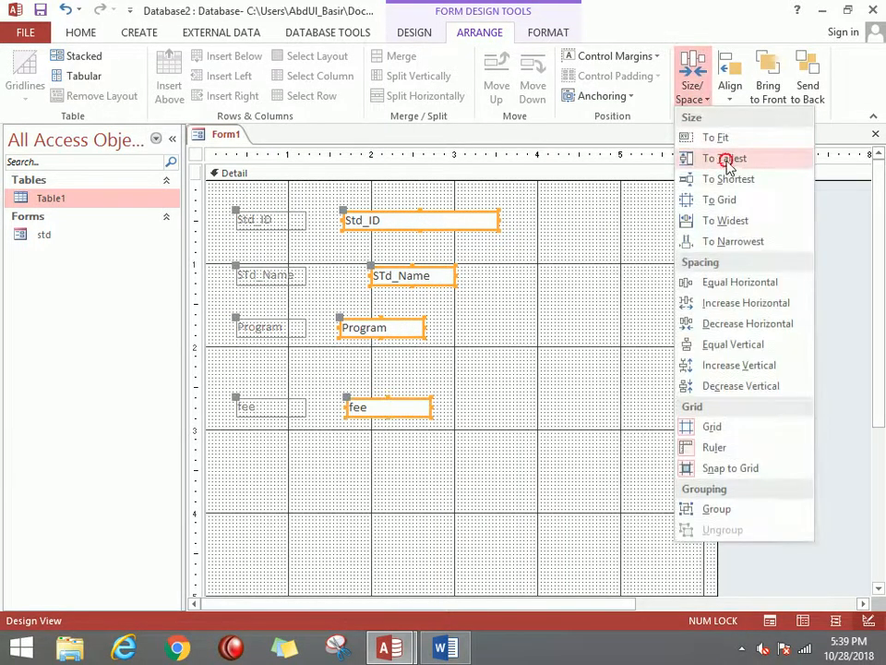
left_click(724, 158)
left_click(692, 88)
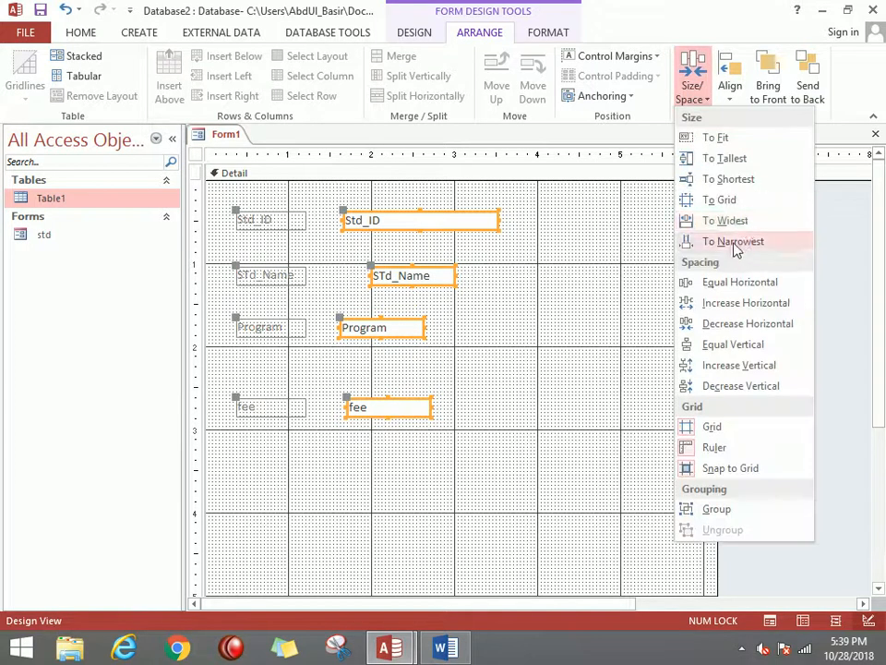
left_click(734, 223)
Align the four field text boxes along their left edges
left_click(730, 89)
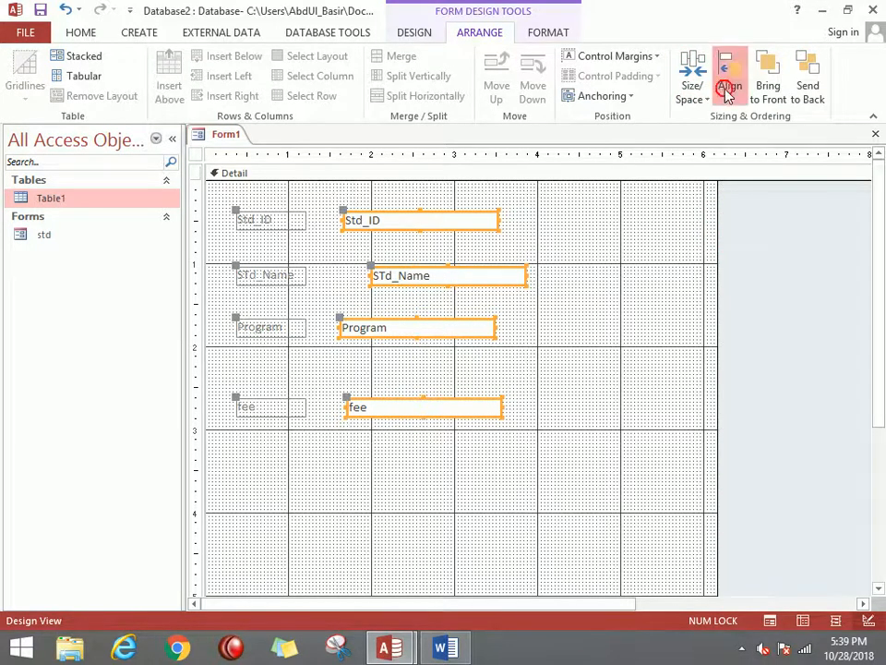
left_click(753, 140)
Select all four labels and their text boxes and try Equal Horizontal and Decrease Horizontal spacing on them
left_click_drag(559, 203, 261, 426)
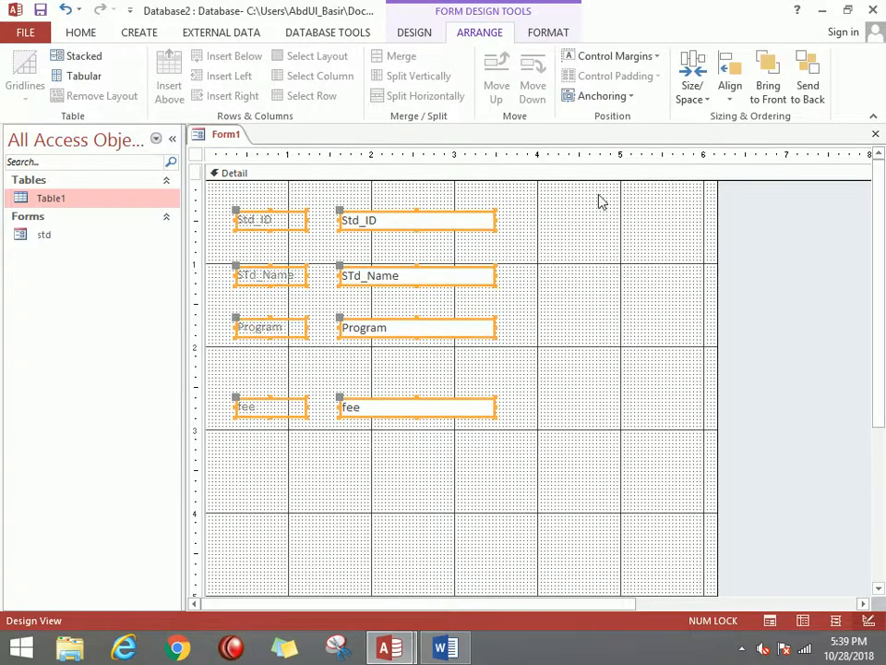
left_click(734, 100)
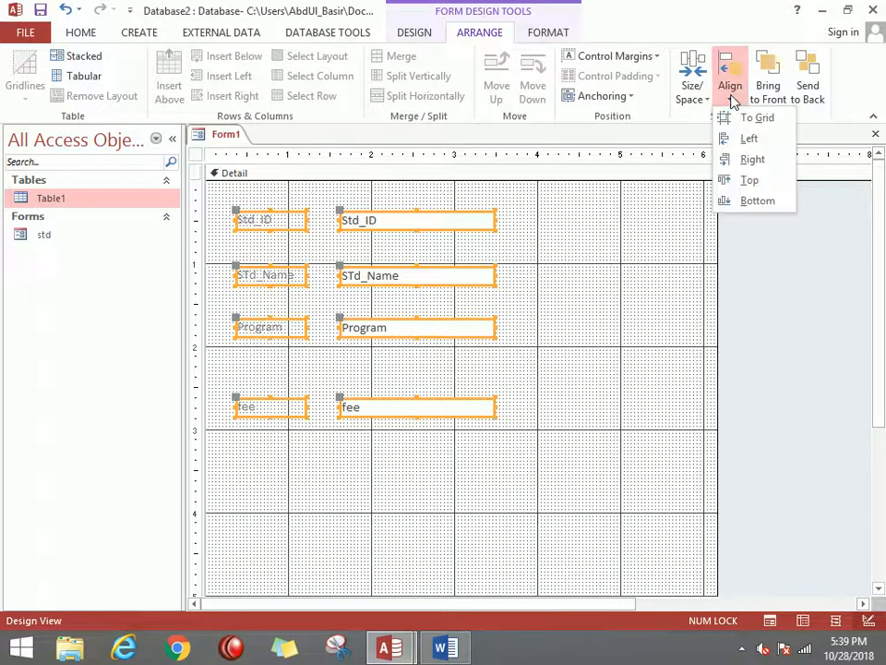
left_click(699, 99)
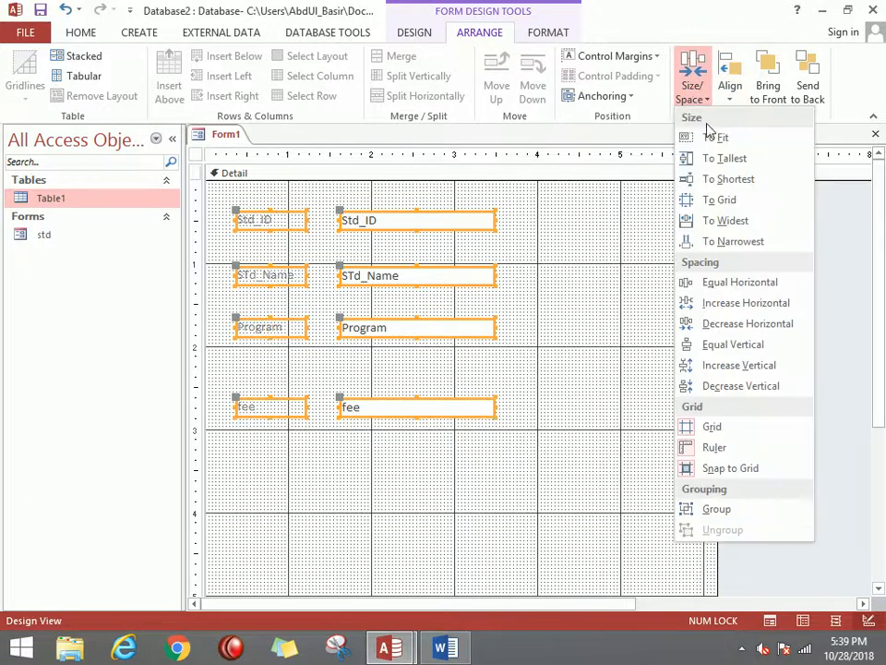
left_click(737, 292)
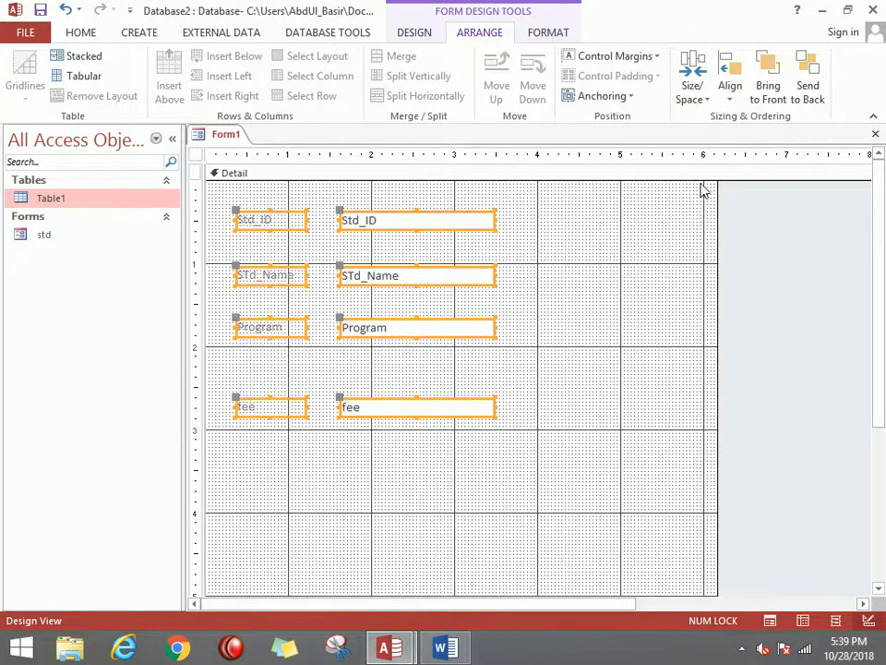
left_click(692, 87)
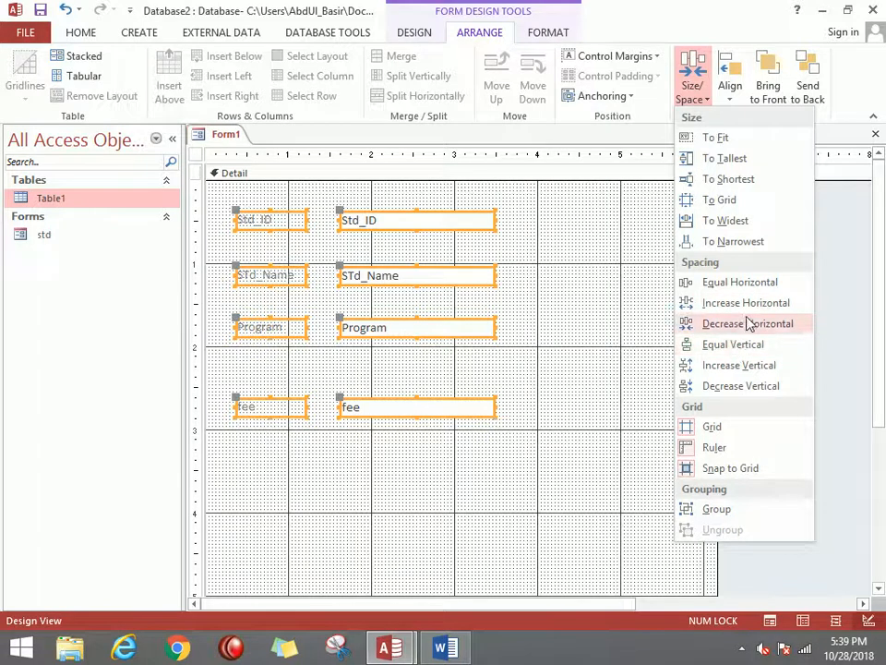
left_click(736, 325)
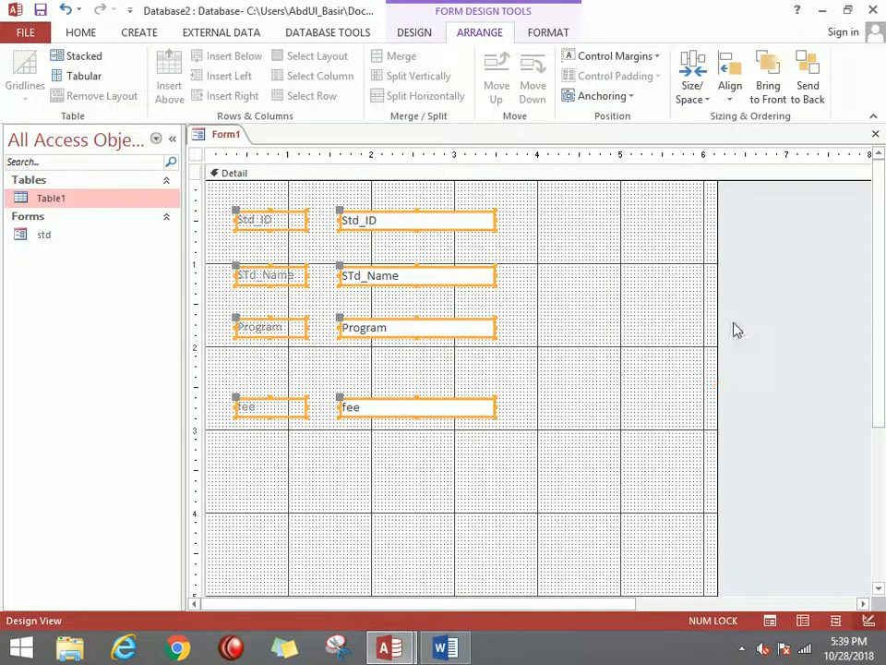
left_click(707, 102)
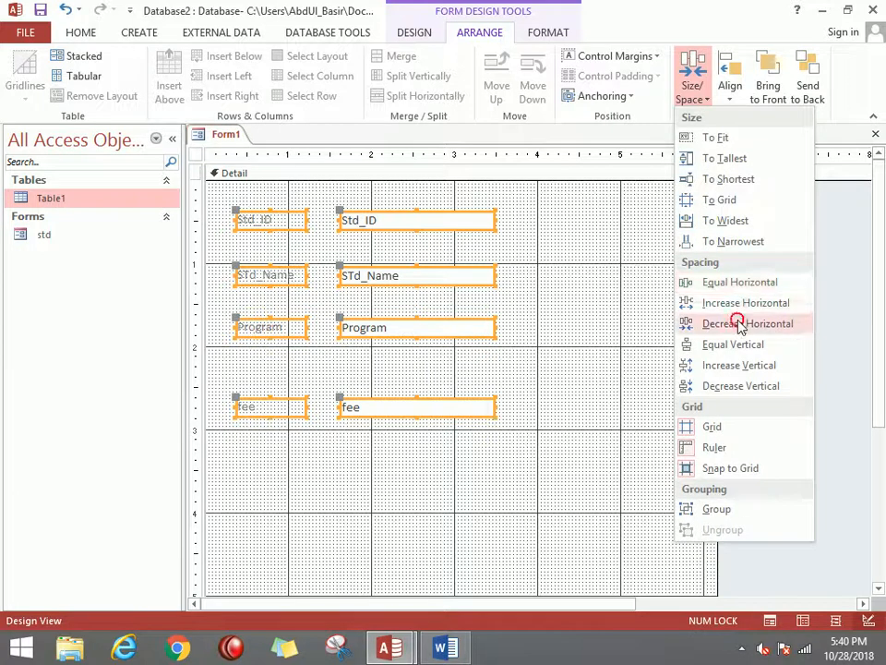
left_click(738, 324)
Apply Equal Vertical spacing to the selected labels and text boxes, and tighten the rows with Decrease Vertical four times
left_click(705, 102)
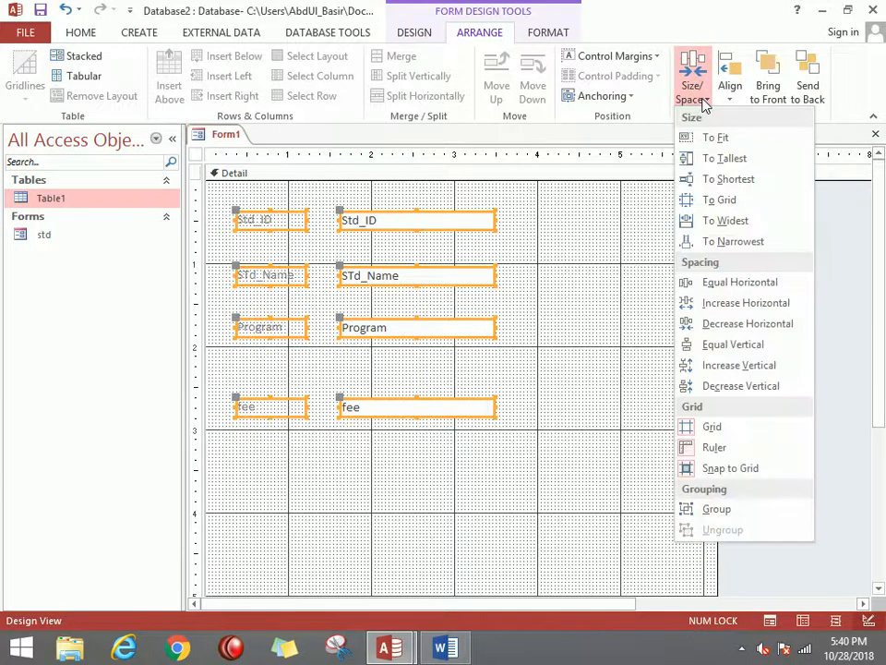
left_click(725, 344)
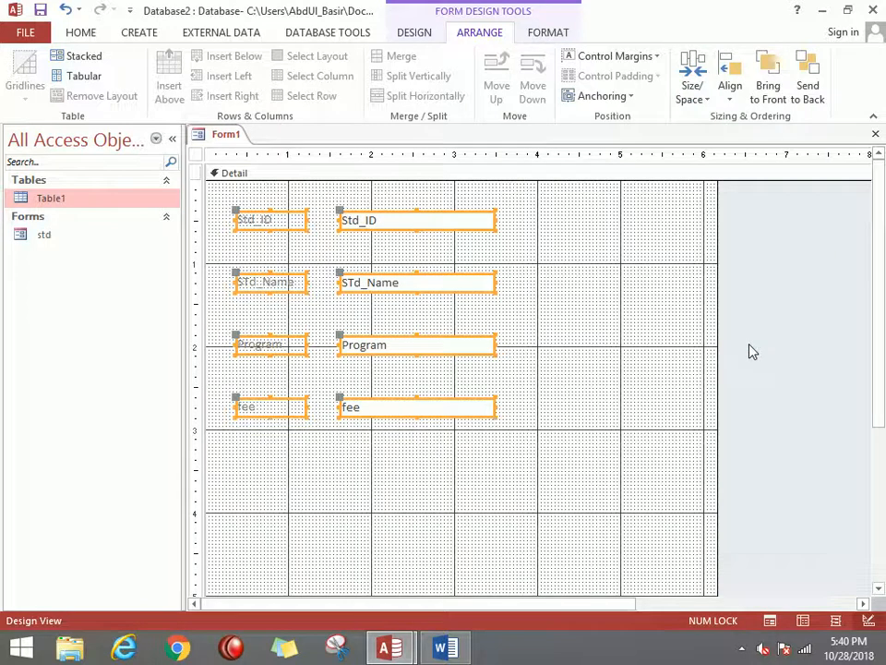
left_click(706, 97)
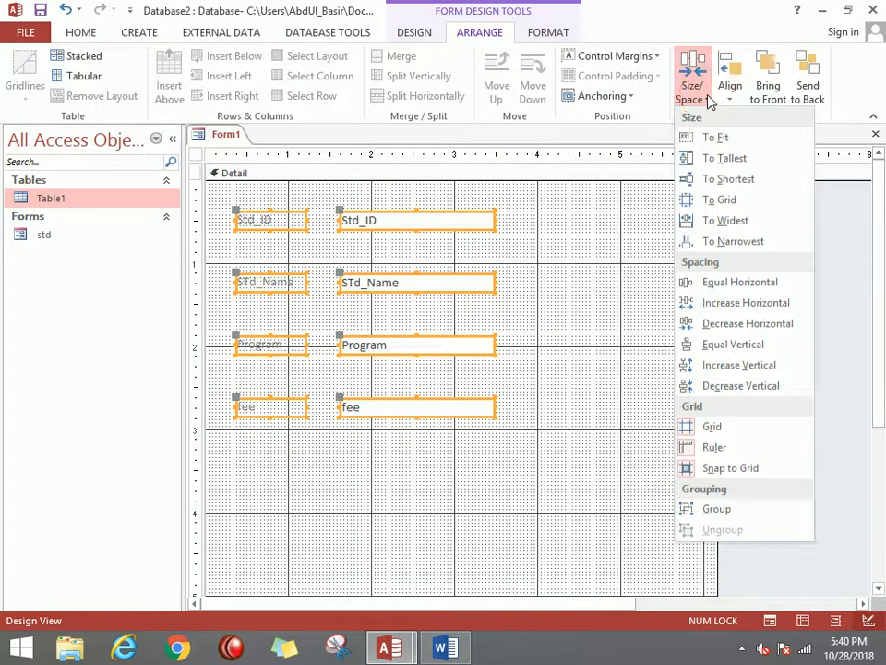
left_click(758, 386)
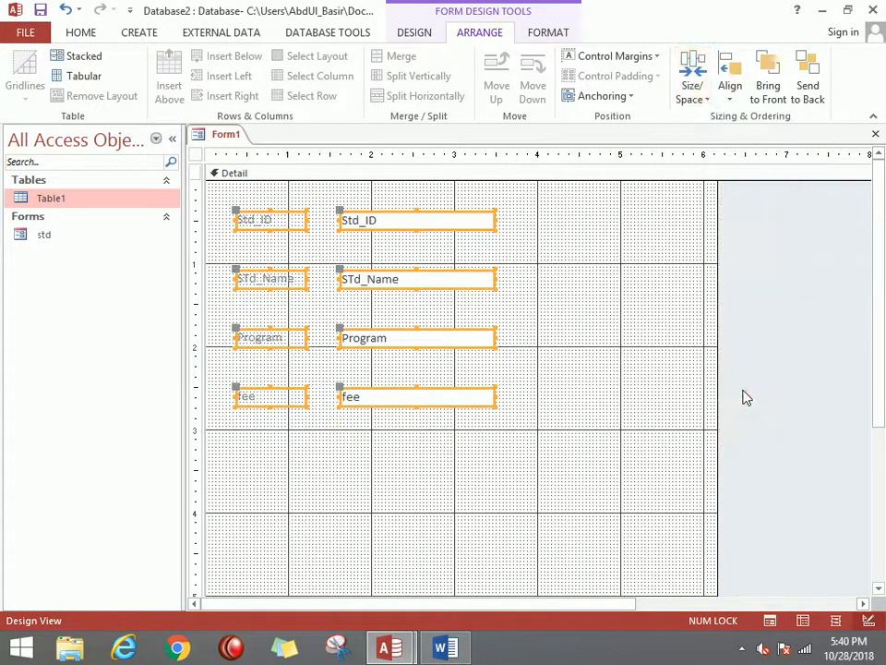
left_click(703, 97)
left_click(749, 378)
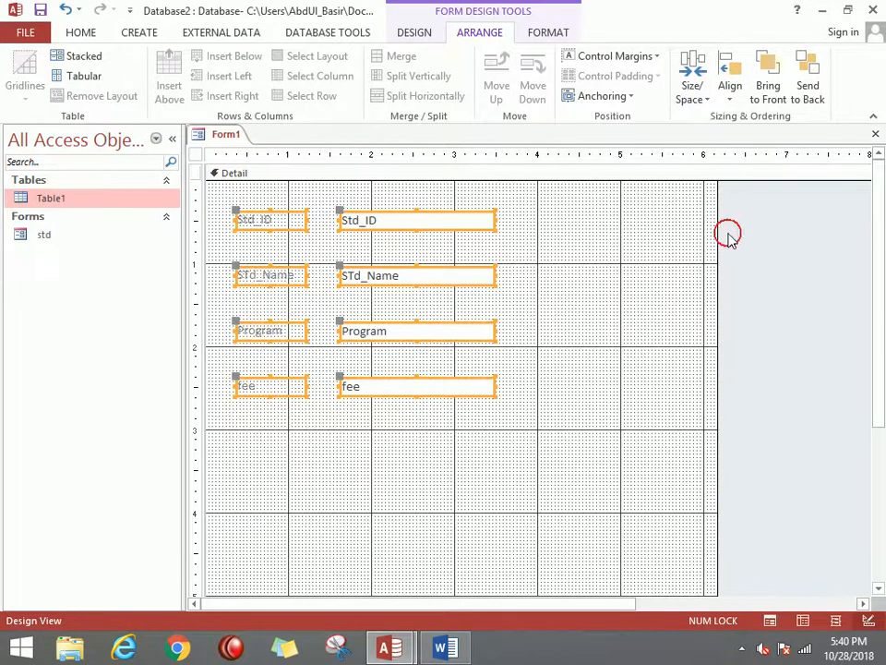
left_click(704, 101)
left_click(758, 386)
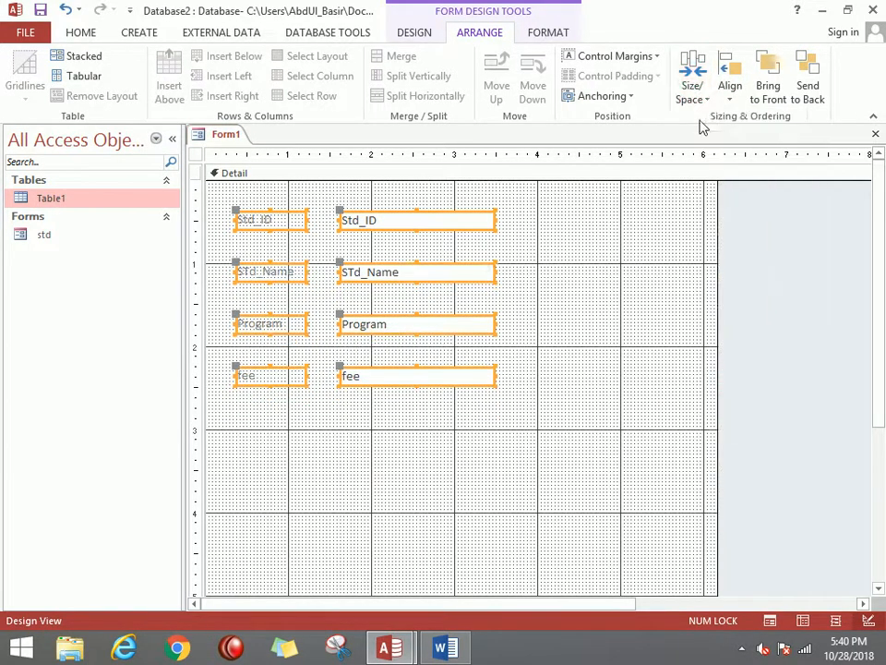
left_click(692, 100)
left_click(752, 385)
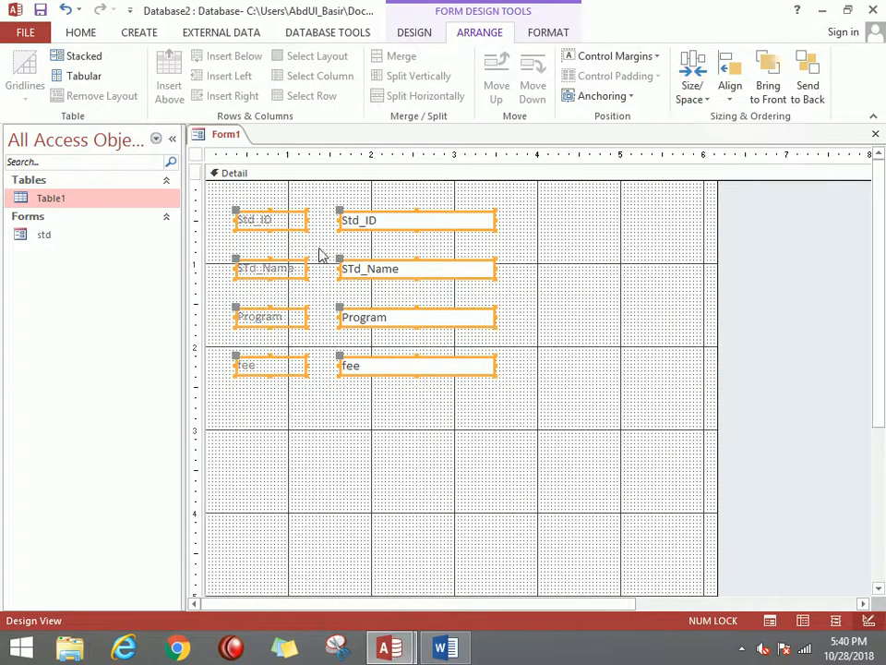
Show the arranged form in Form View
left_click(78, 36)
left_click(169, 97)
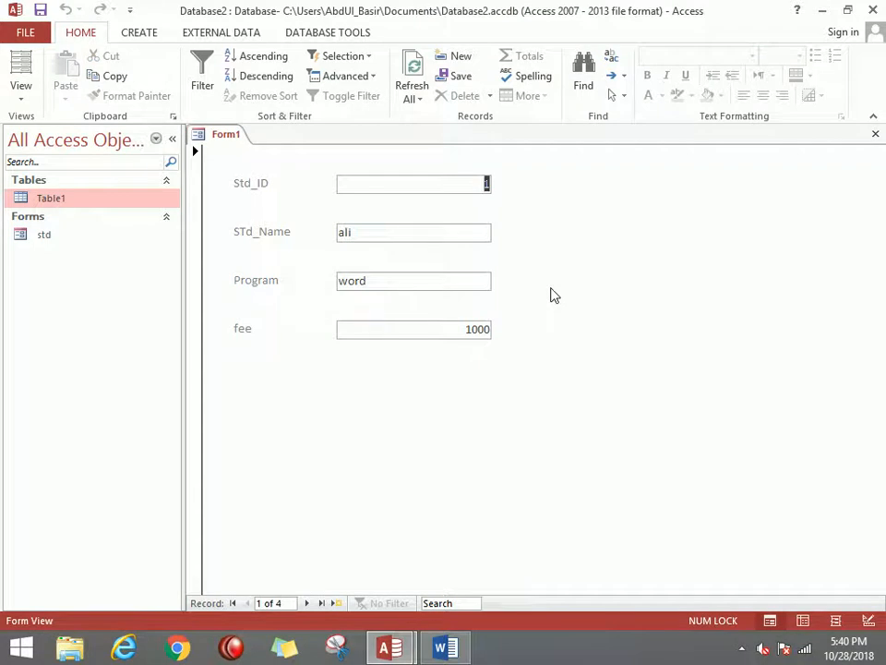
Create a blank form with the Table1 fields Std_ID, STd_Name, Program and fee, and show it in Form View
left_click(135, 35)
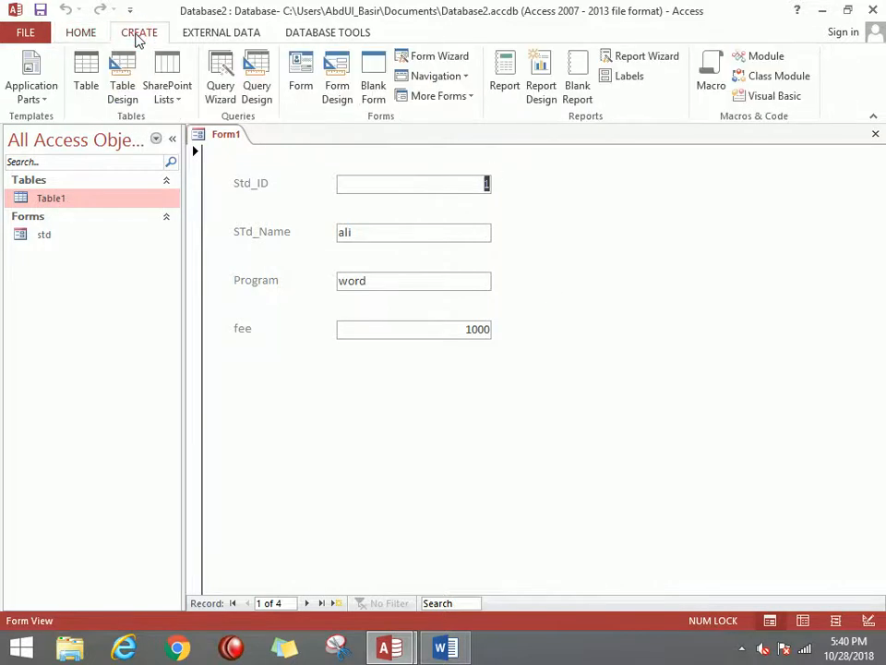
left_click(374, 85)
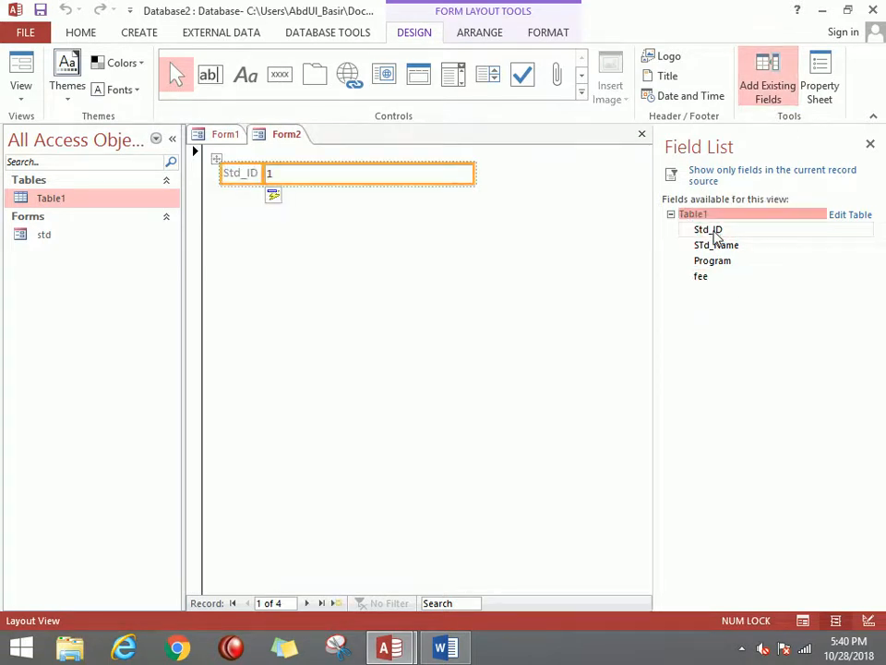
double_click(722, 246)
double_click(720, 260)
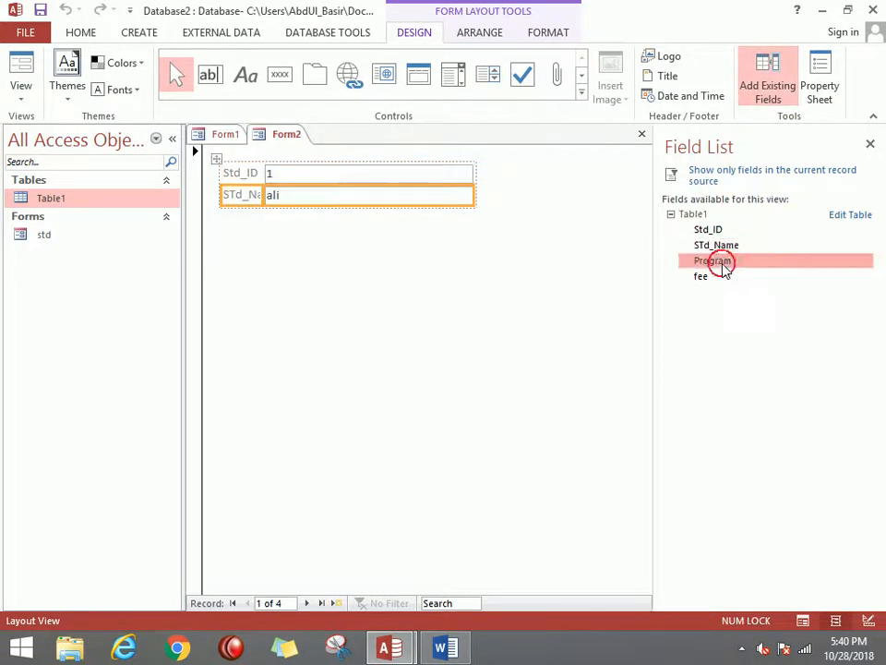
double_click(713, 279)
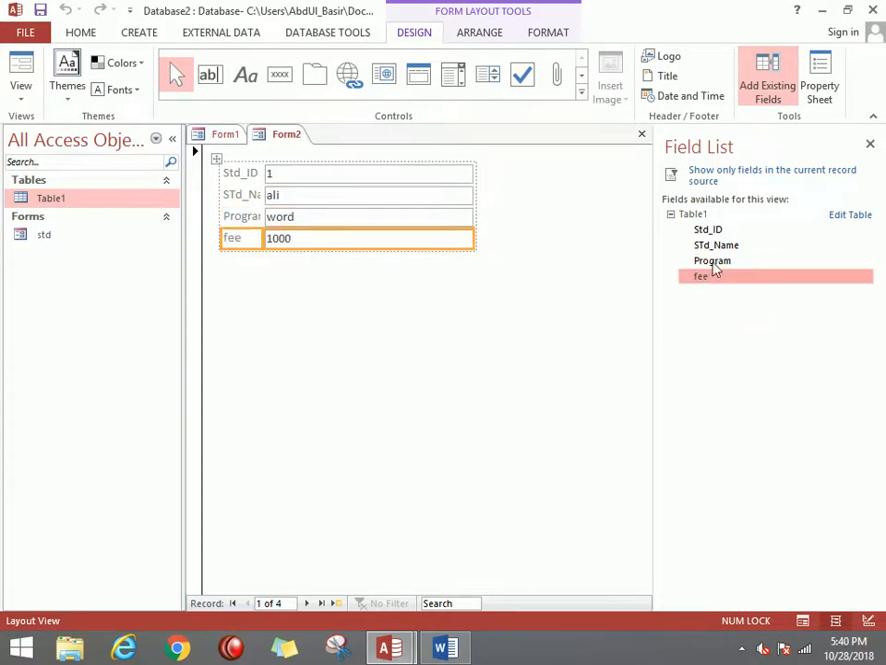
left_click(16, 56)
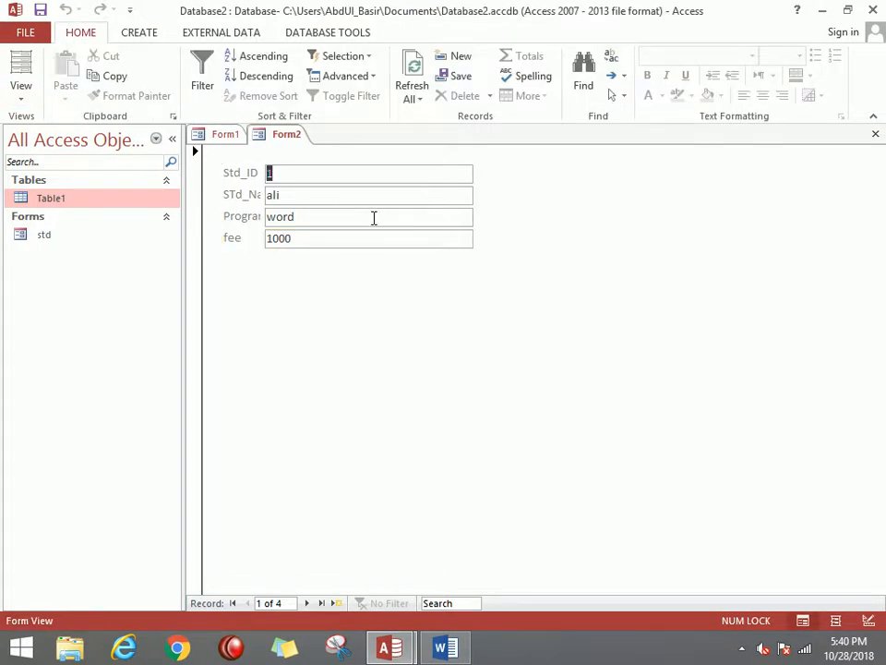
Close Form1 without saving its design changes, and close Form2
left_click(221, 136)
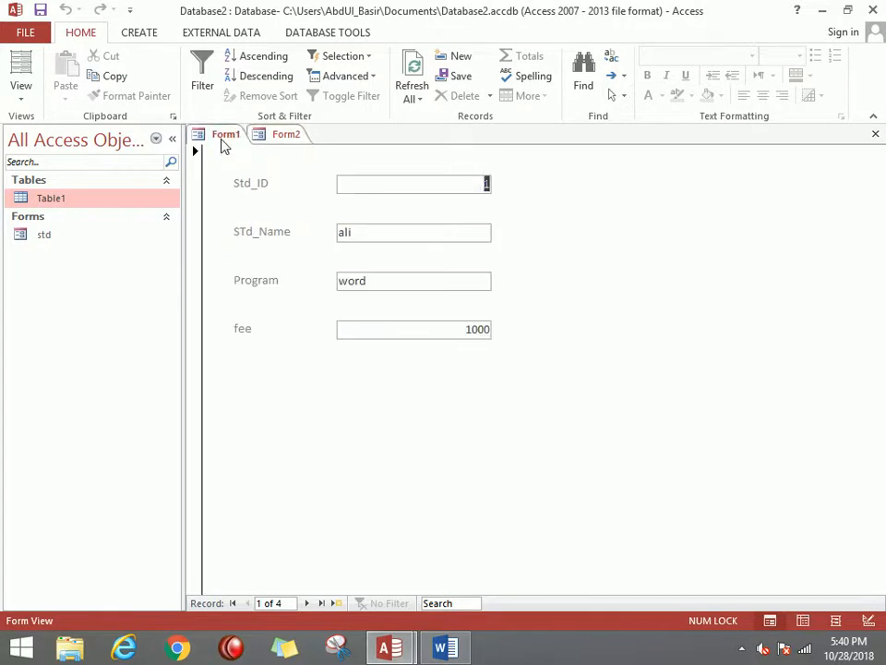
left_click(873, 135)
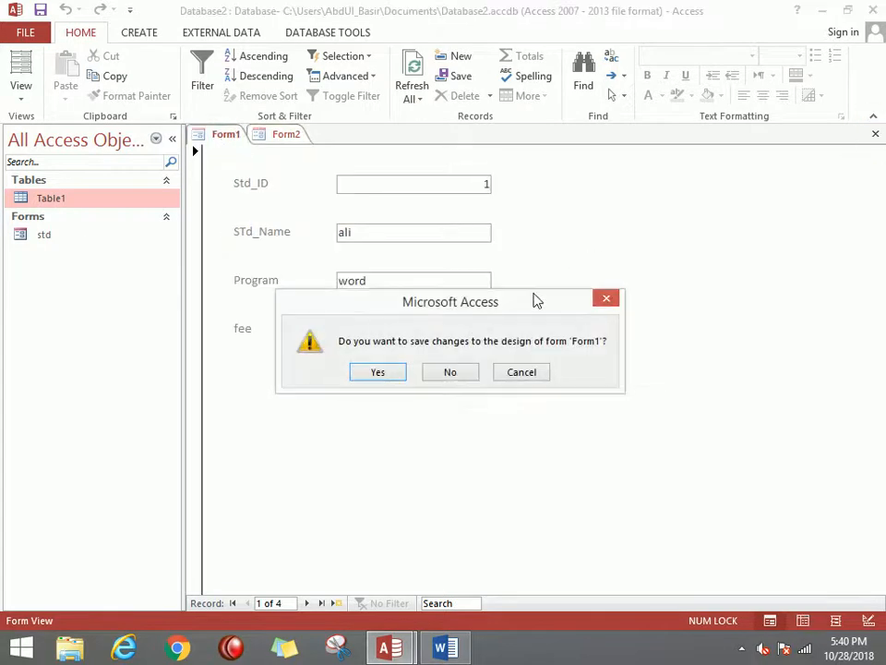
left_click(451, 374)
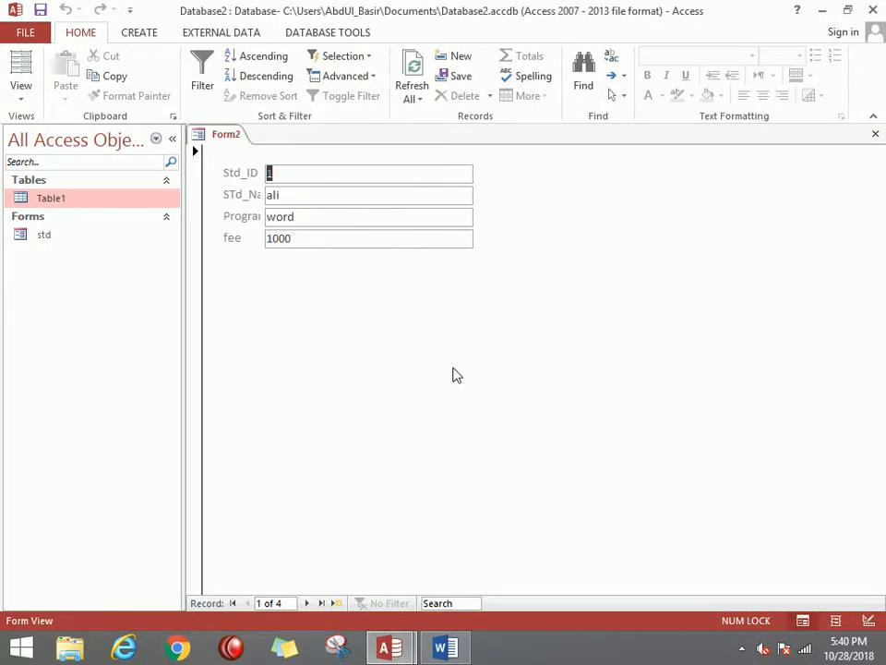
left_click(876, 134)
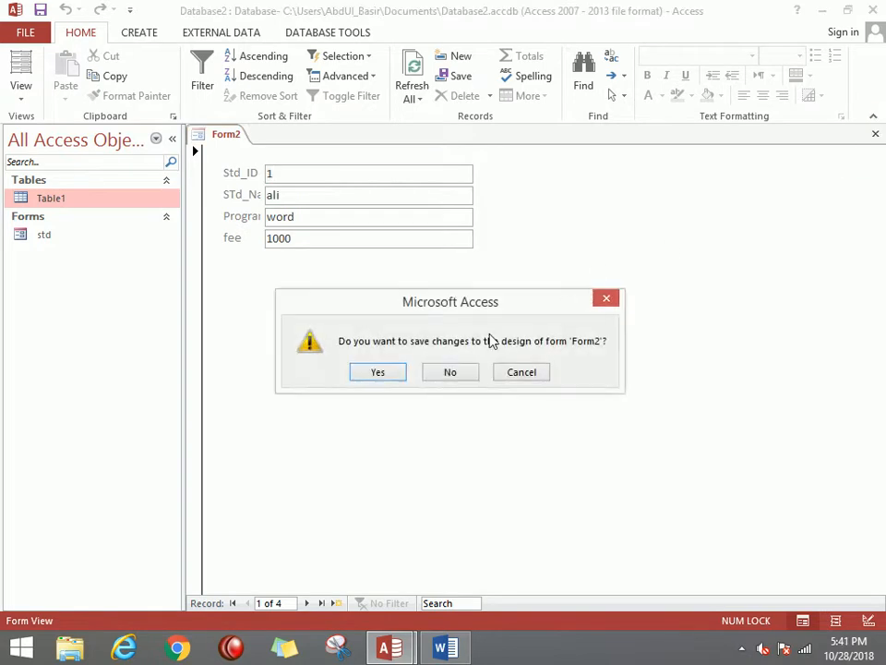